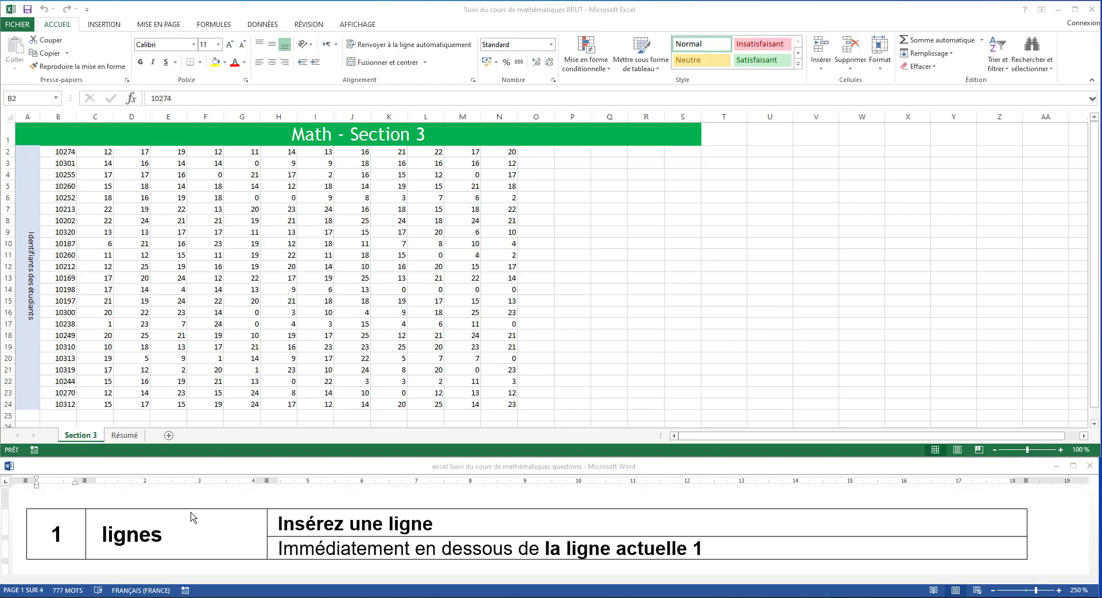
Insert a new row directly below row 1 on the Section 3 sheet
click(83, 440)
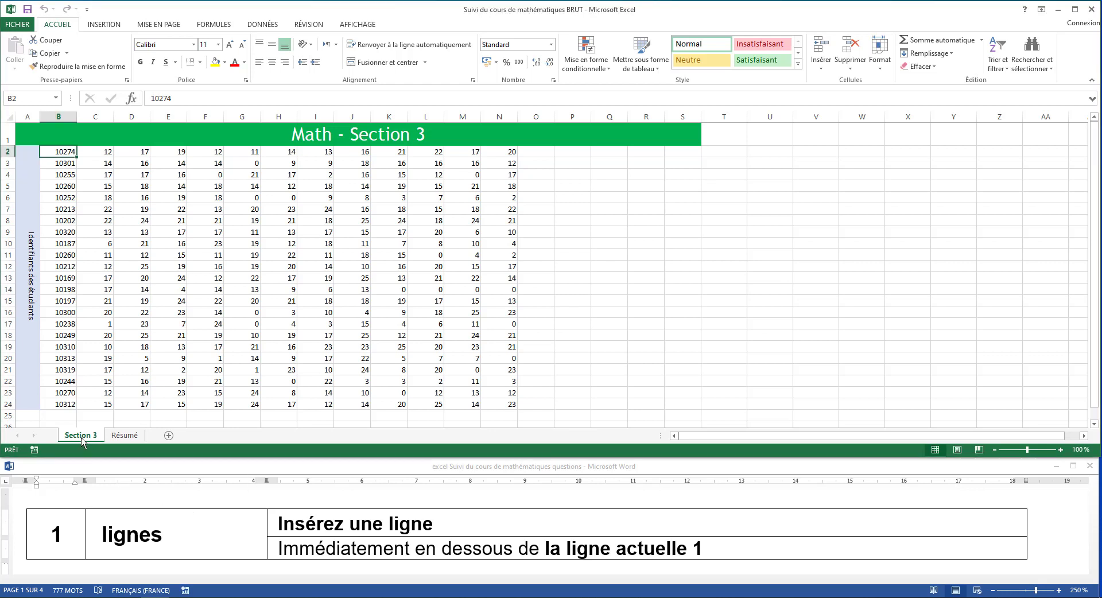
scroll(160, 513, down, 1)
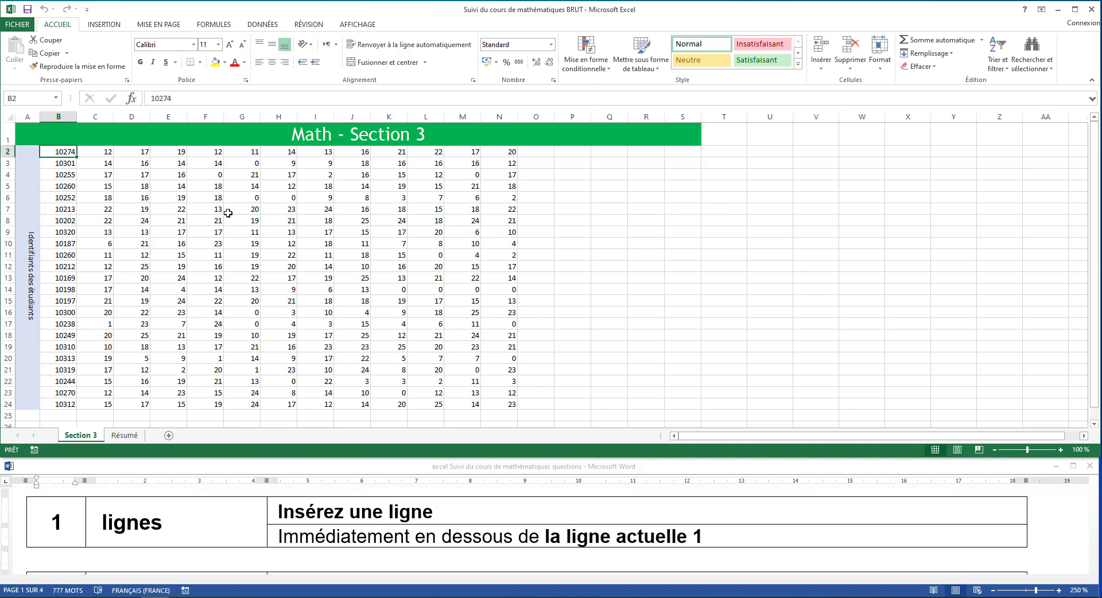
click(8, 135)
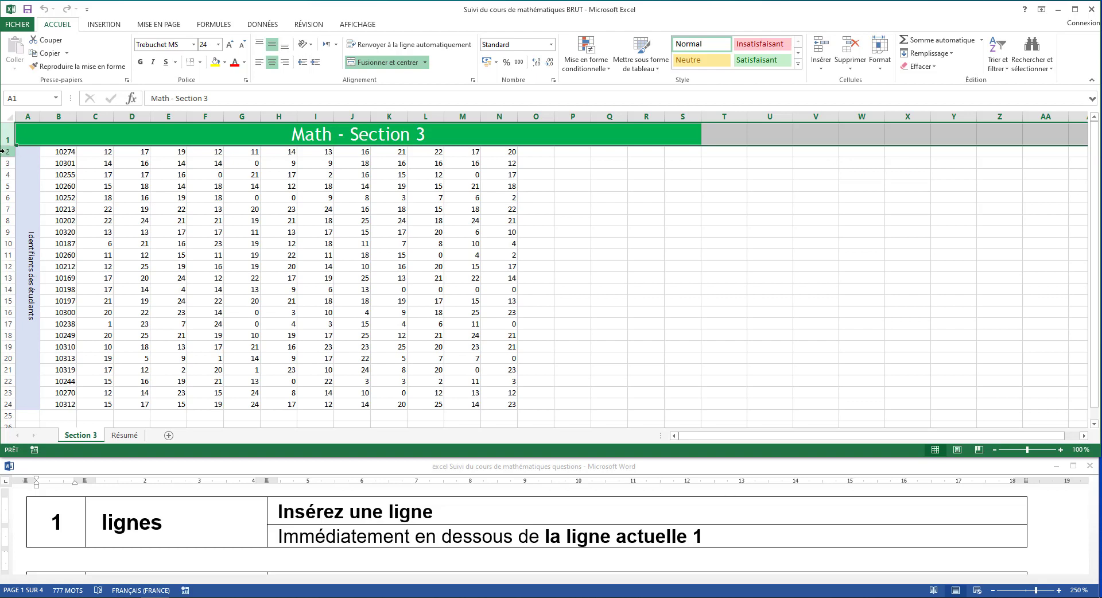
click(4, 151)
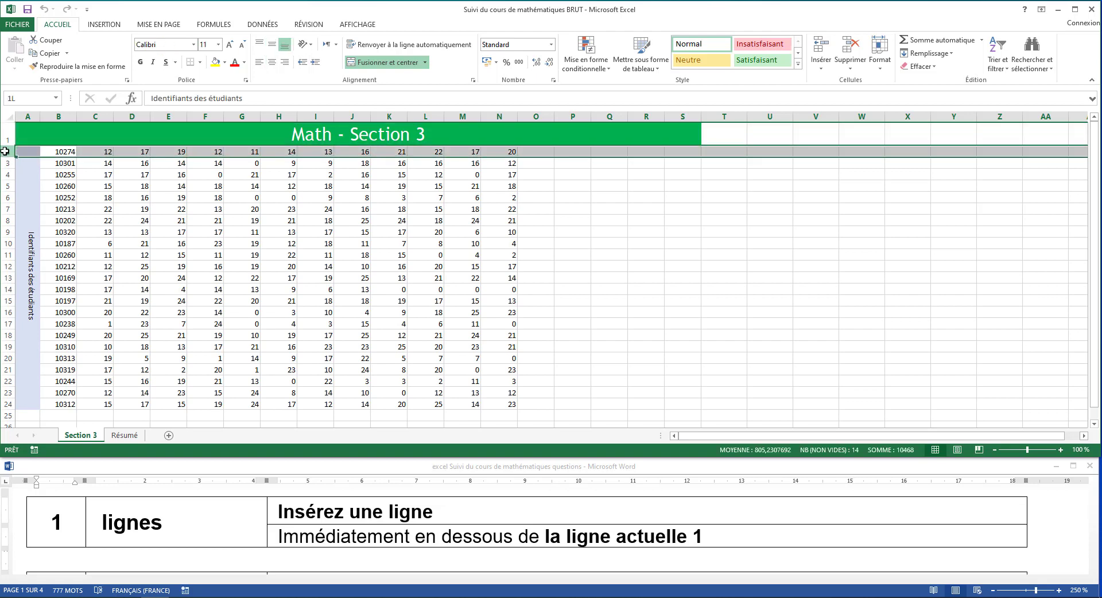
click(5, 151)
click(821, 64)
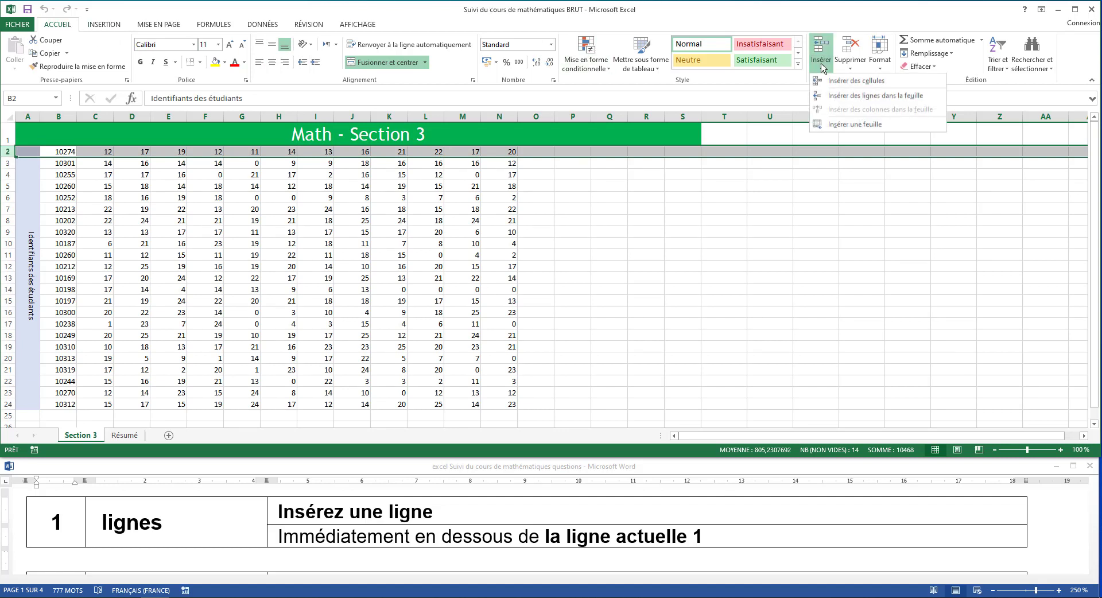
click(869, 97)
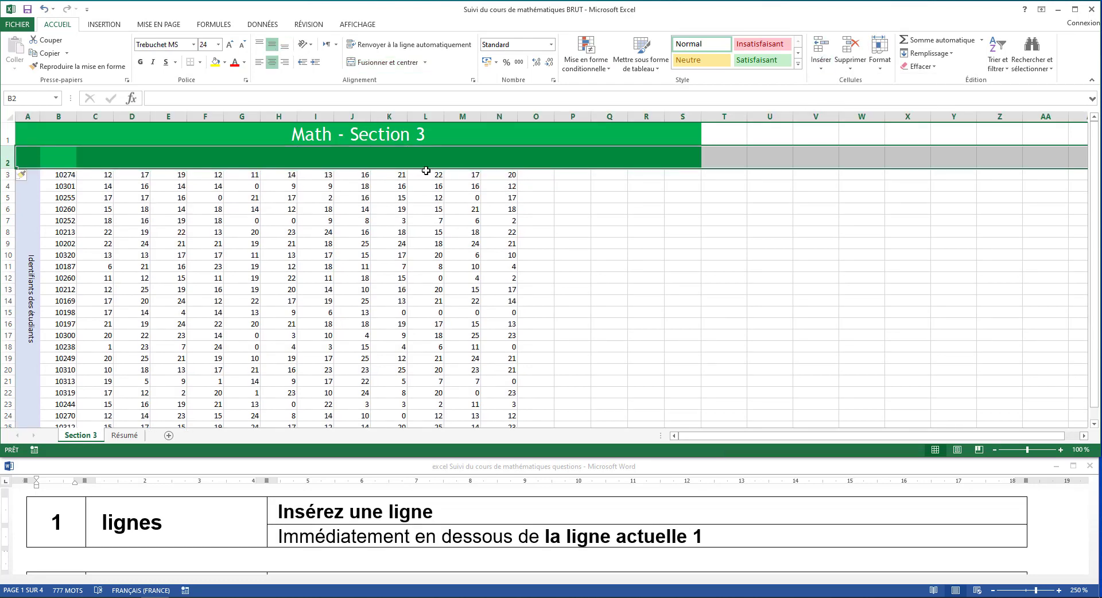
click(143, 157)
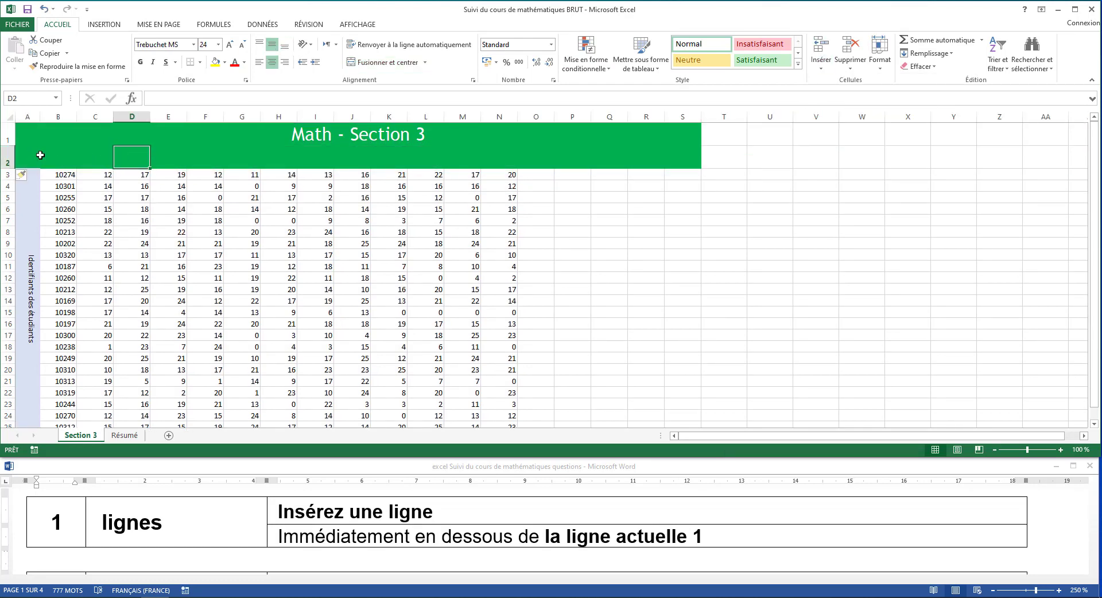
click(6, 133)
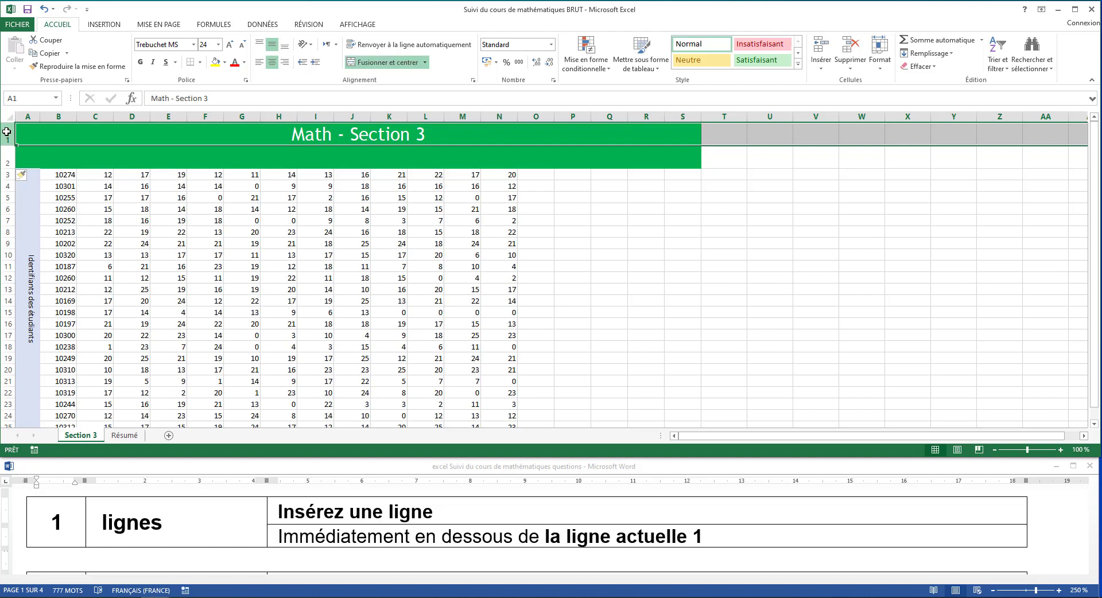
click(64, 161)
Apply the 40 % - Accent3 cell style to the range A2:S2
scroll(219, 524, down, 3)
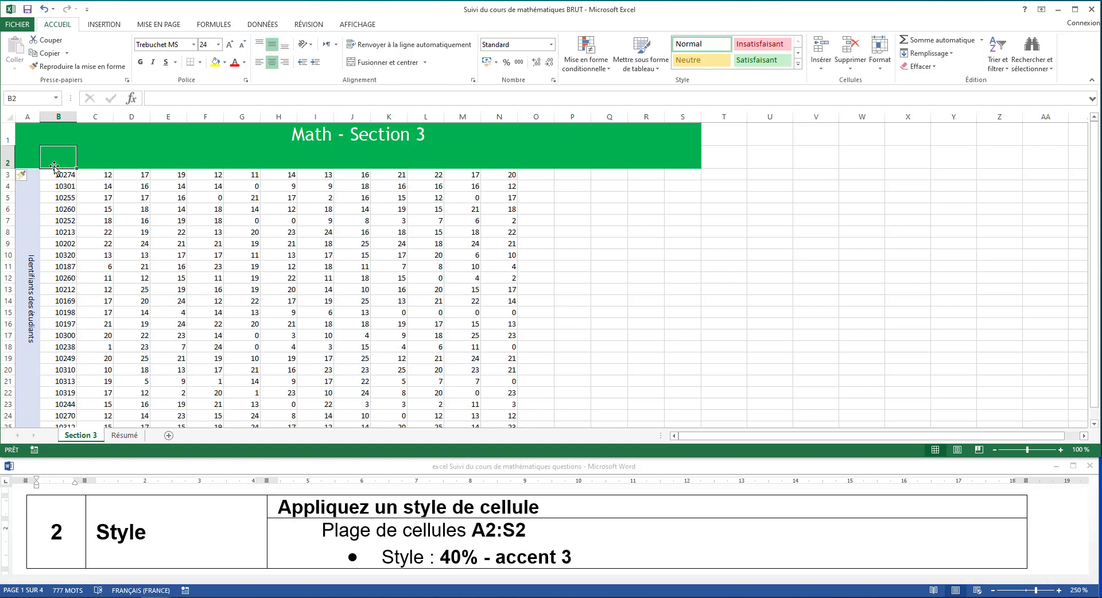
drag(22, 156, 58, 156)
drag(210, 176, 678, 156)
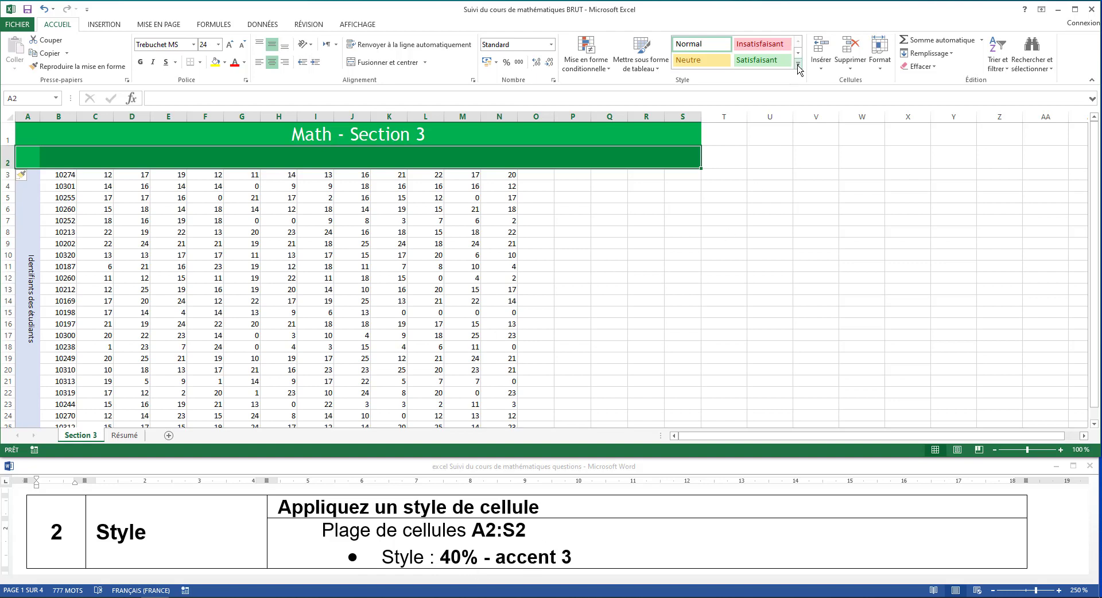
click(798, 64)
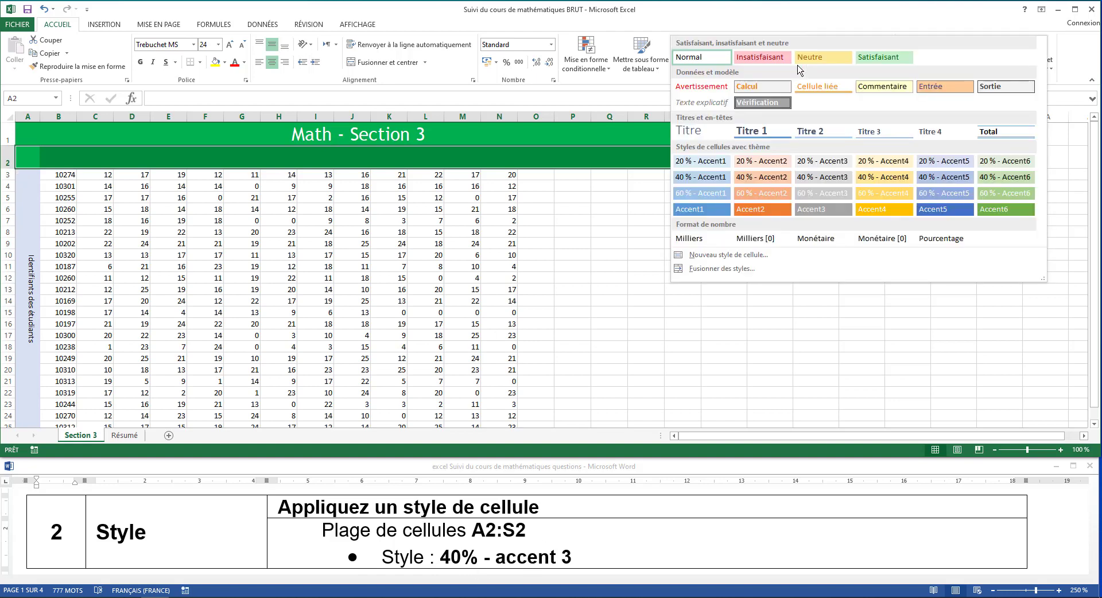
click(847, 183)
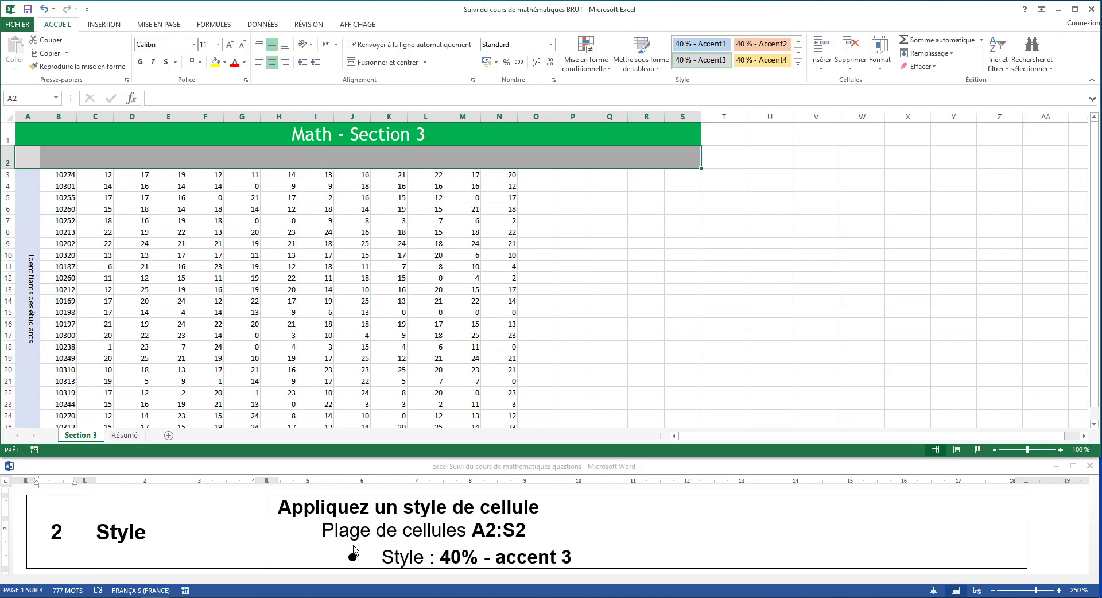
Select the range C2:S2 and consult the number format instructions for task 3
scroll(354, 551, down, 4)
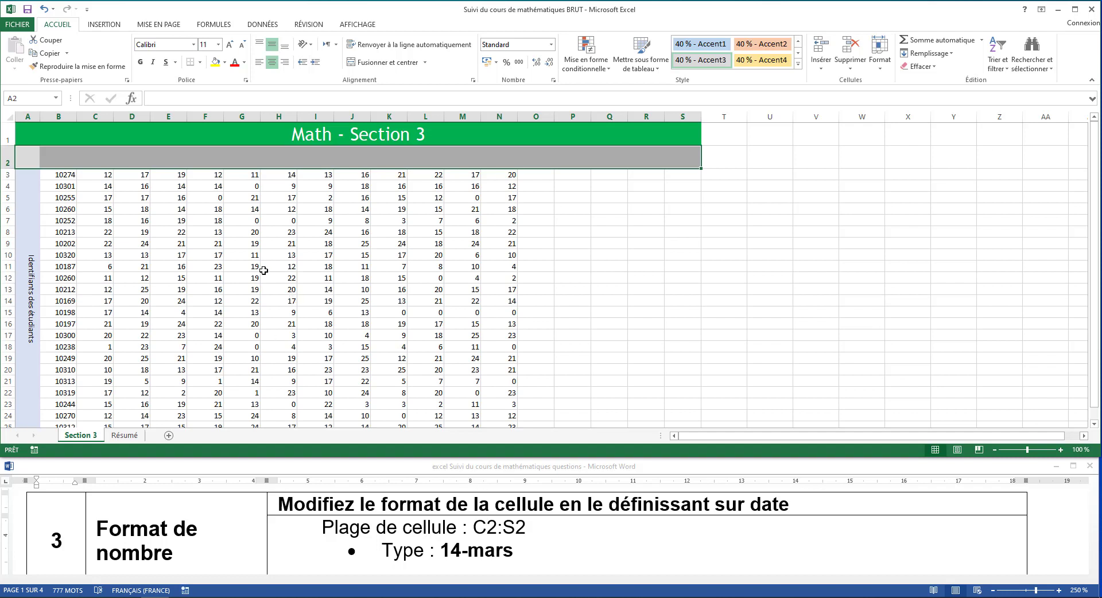
drag(81, 160, 667, 158)
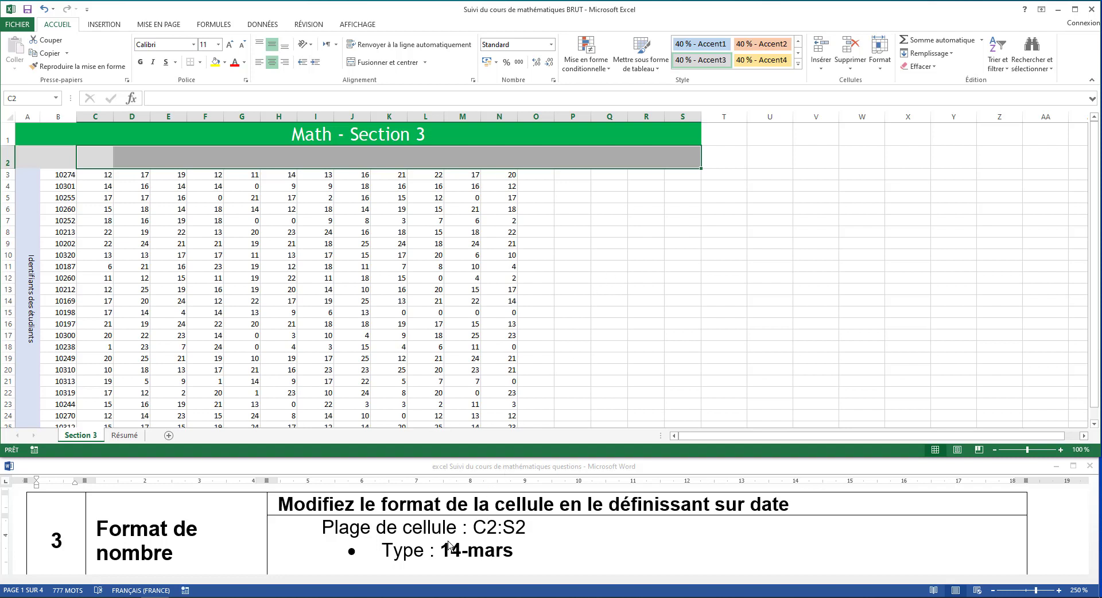
scroll(449, 545, down, 1)
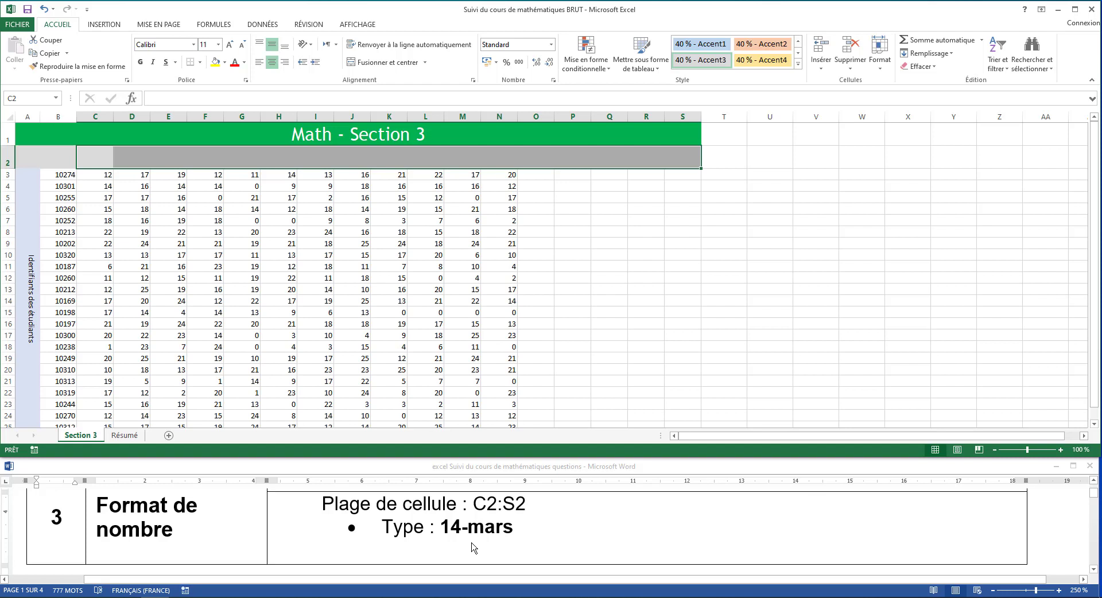
click(877, 68)
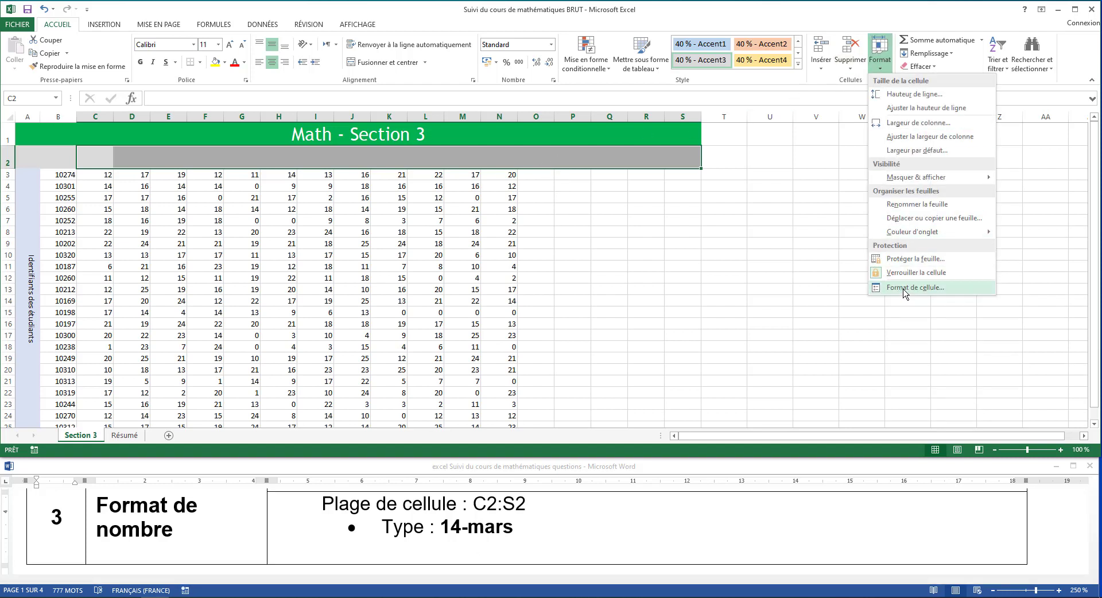
click(914, 287)
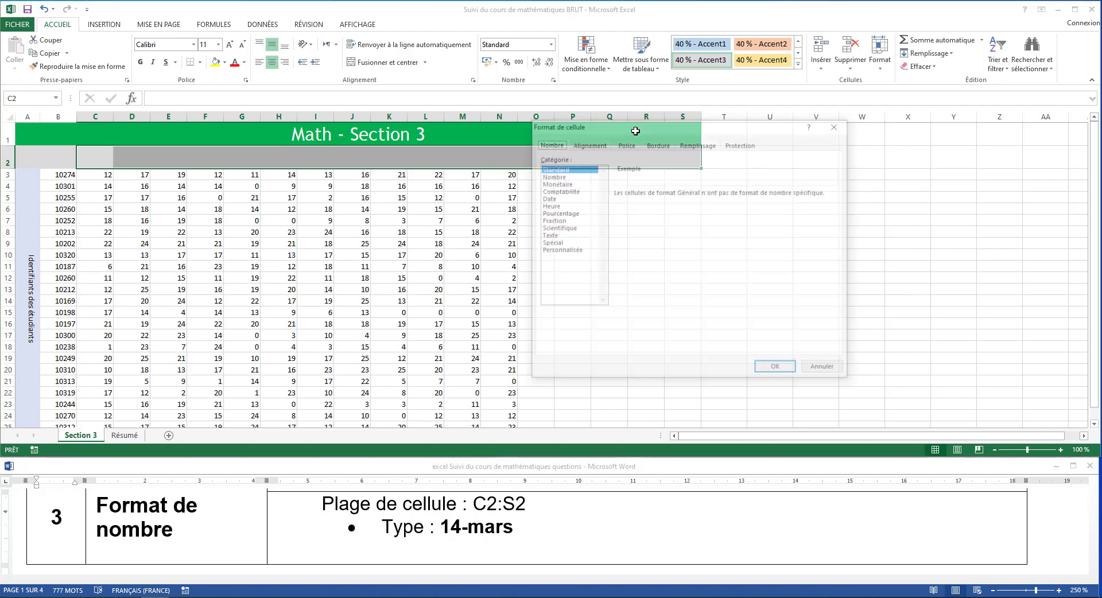
click(554, 199)
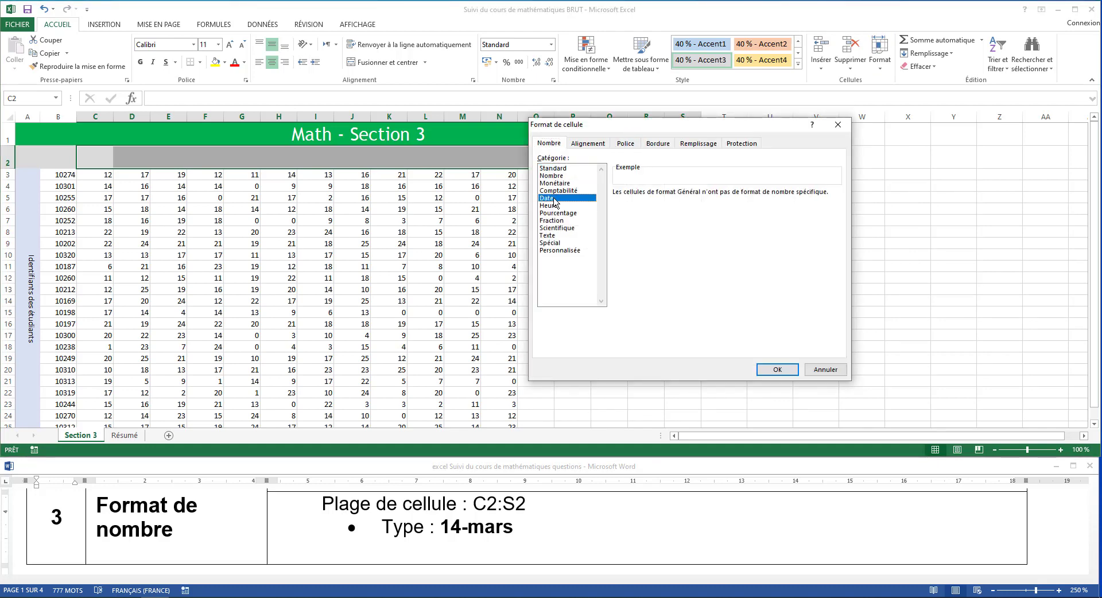
click(838, 124)
click(554, 80)
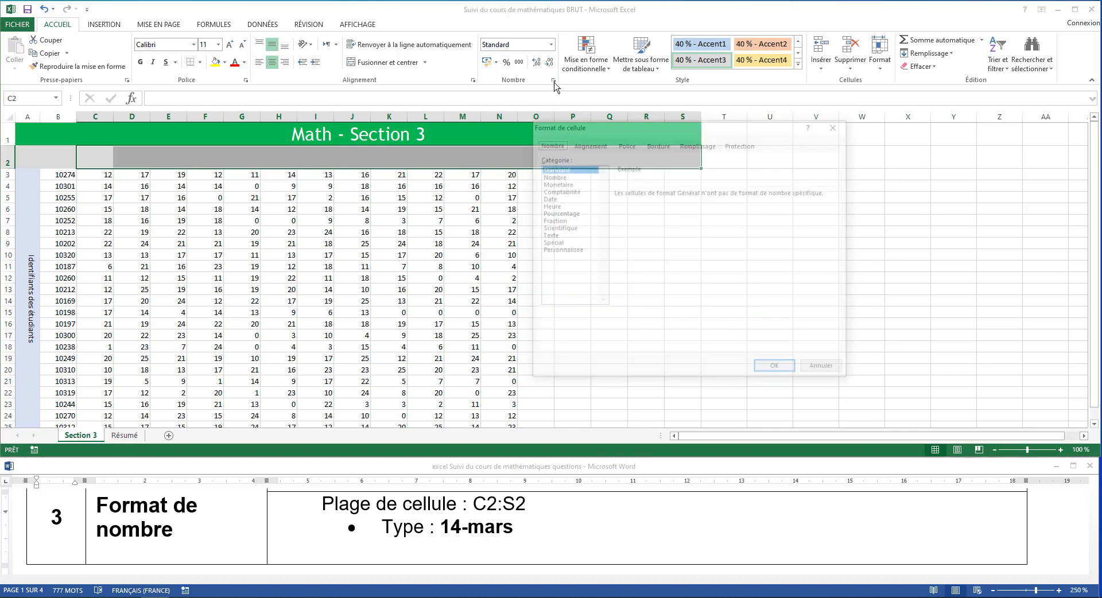
click(838, 124)
Format the selected range C2:S2 as a Date of type 14-mars
click(880, 54)
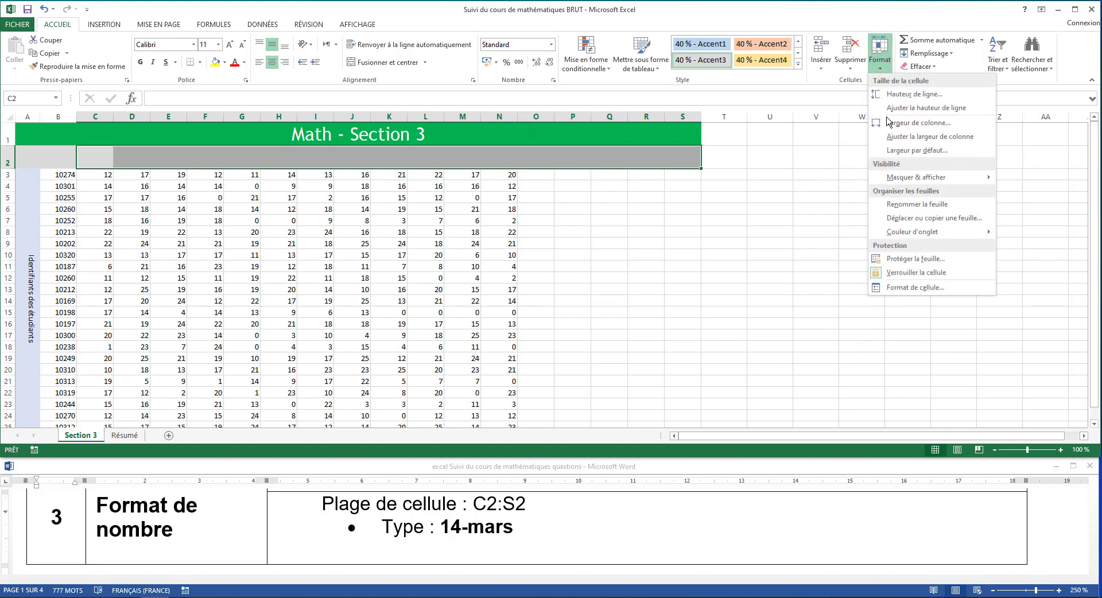
click(915, 287)
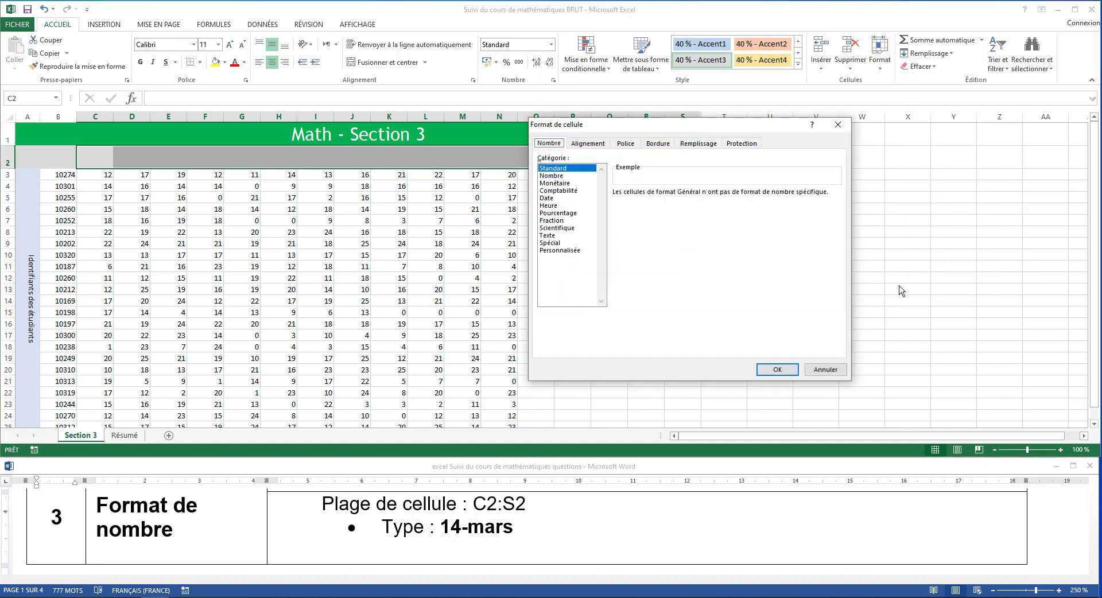
click(558, 199)
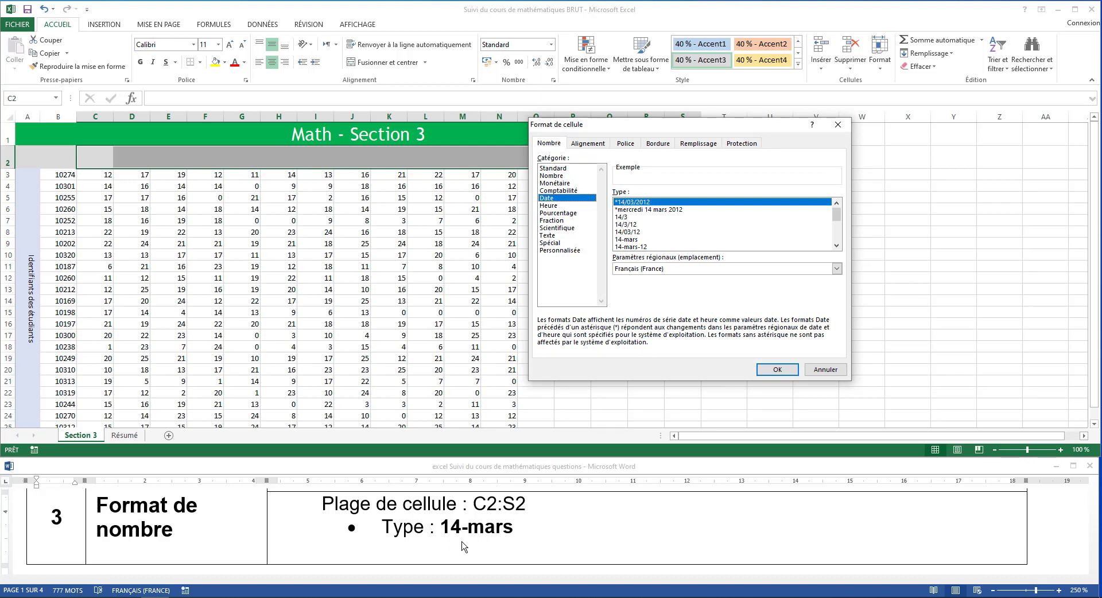
click(627, 240)
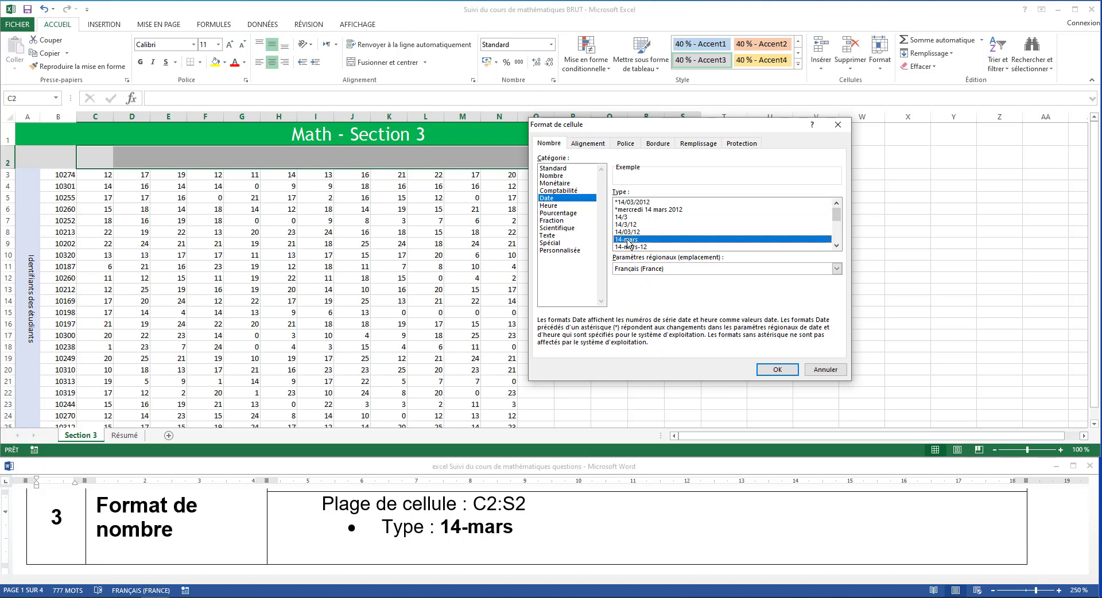
scroll(485, 573, down, 3)
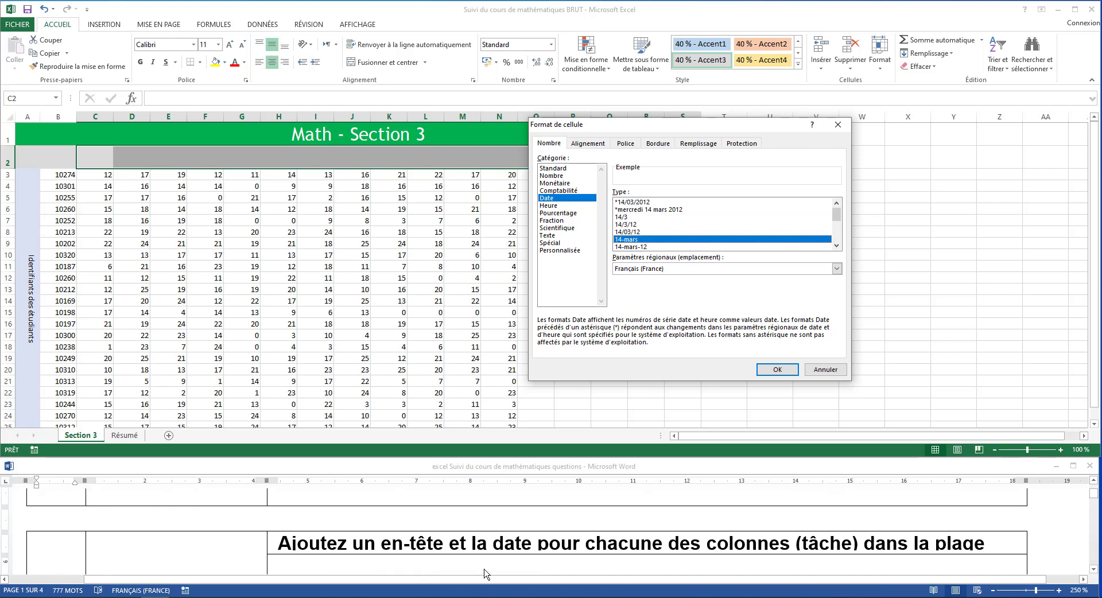
scroll(485, 573, up, 3)
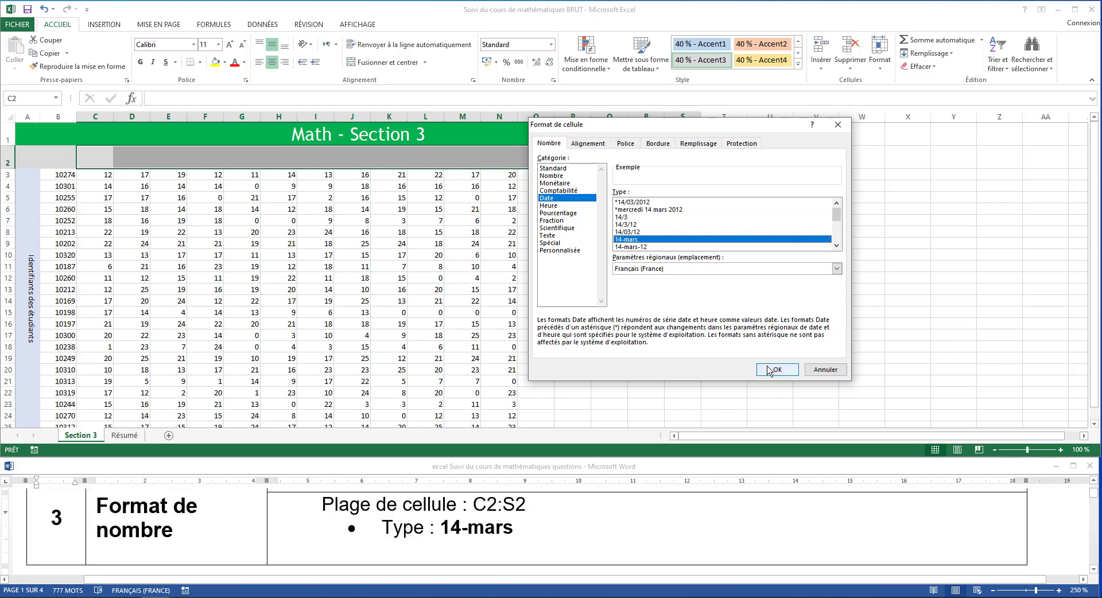
click(787, 370)
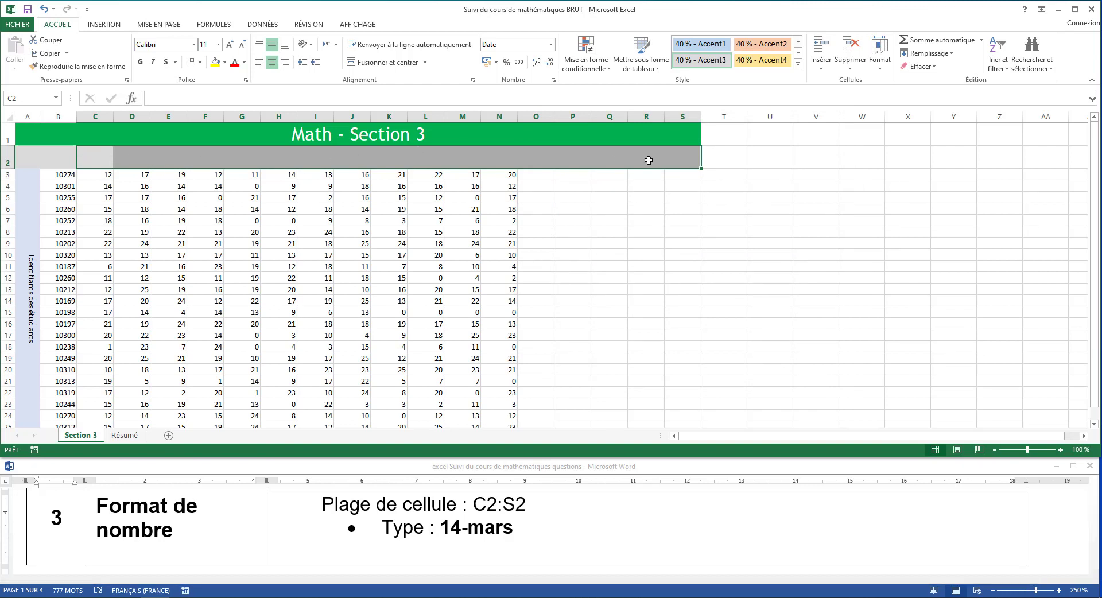
Switch to the Word instructions, collapse the ribbon and enlarge the window upward to read task 4
scroll(302, 527, down, 3)
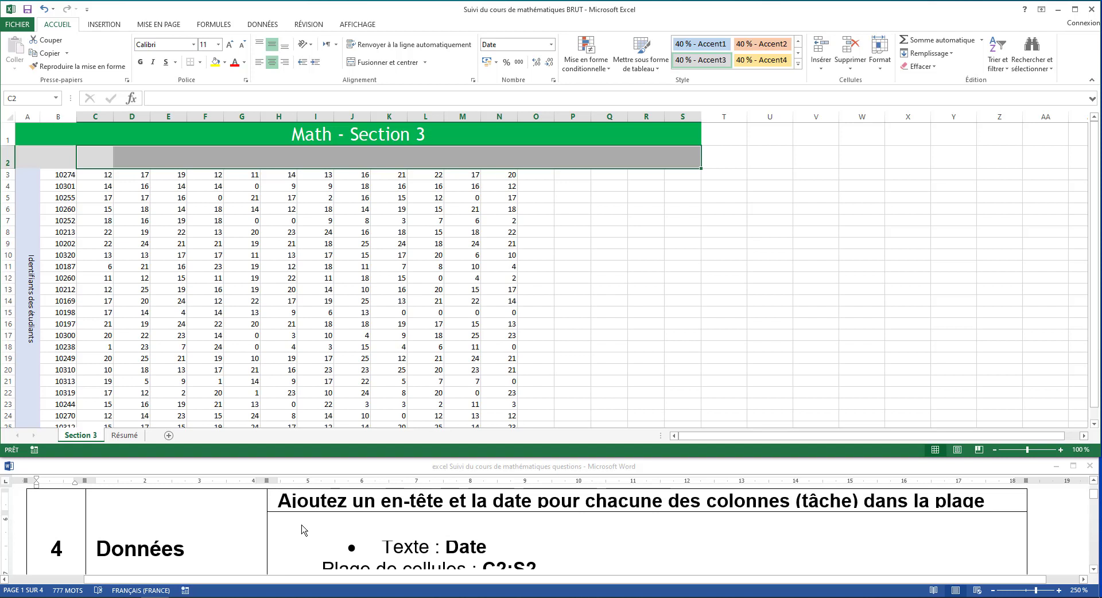
scroll(304, 529, down, 1)
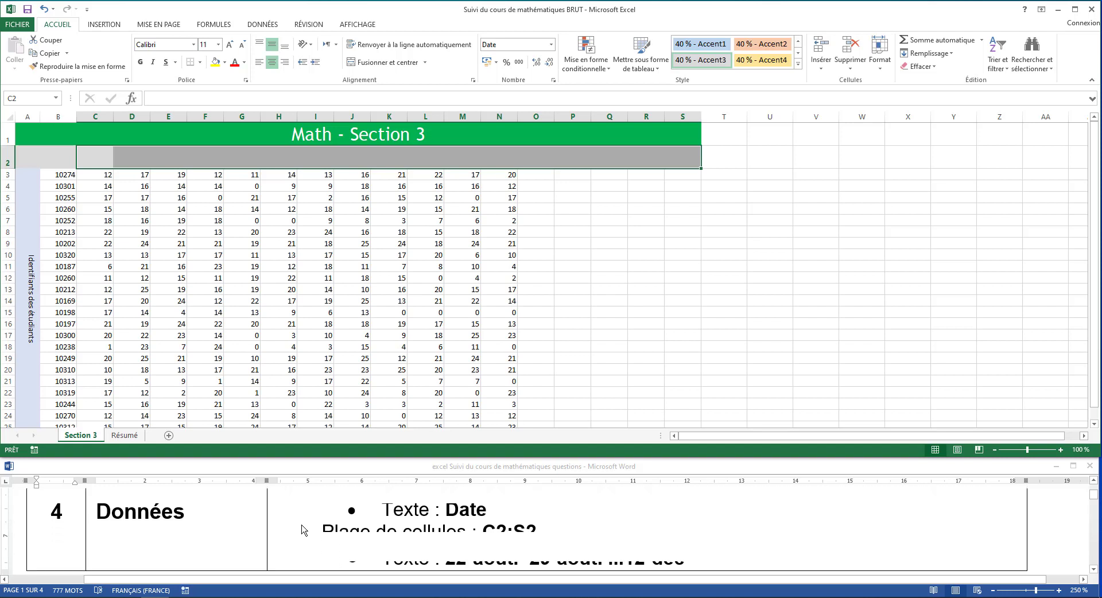
scroll(303, 529, up, 1)
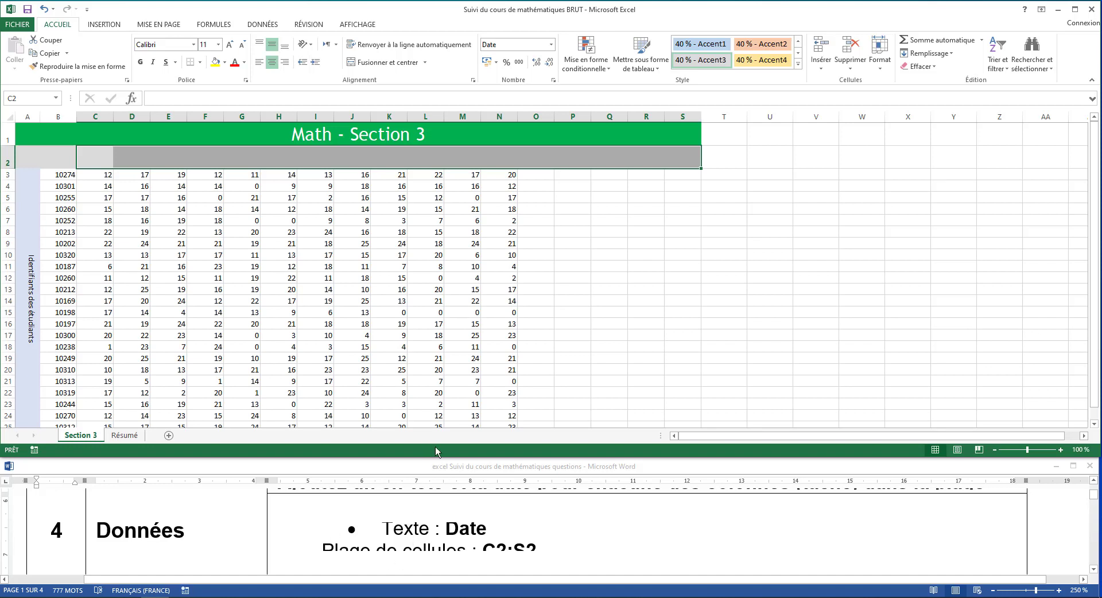
click(436, 469)
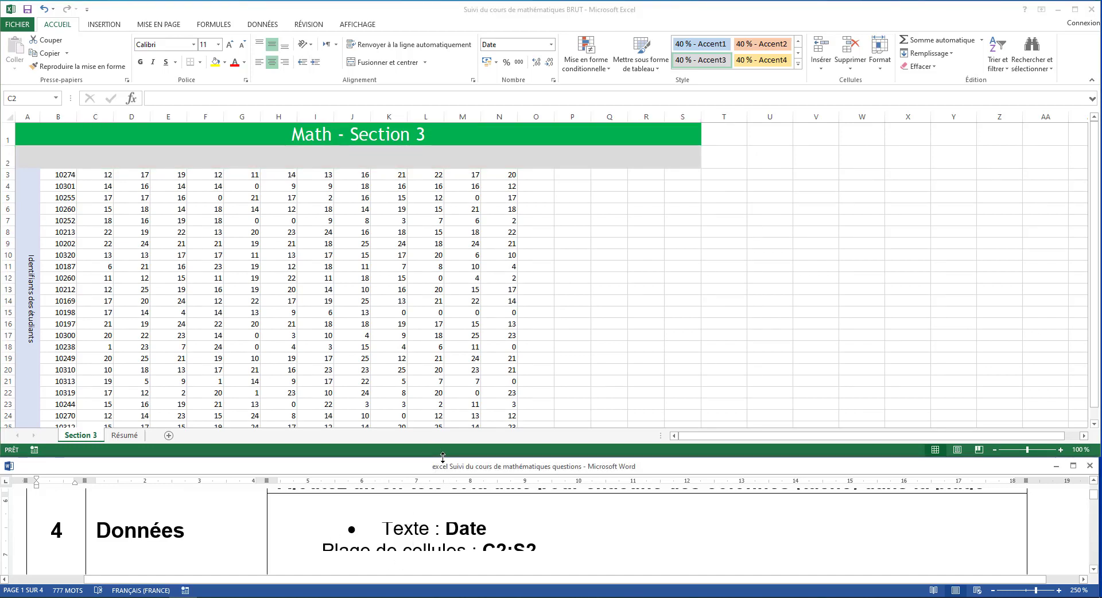
drag(442, 457, 444, 434)
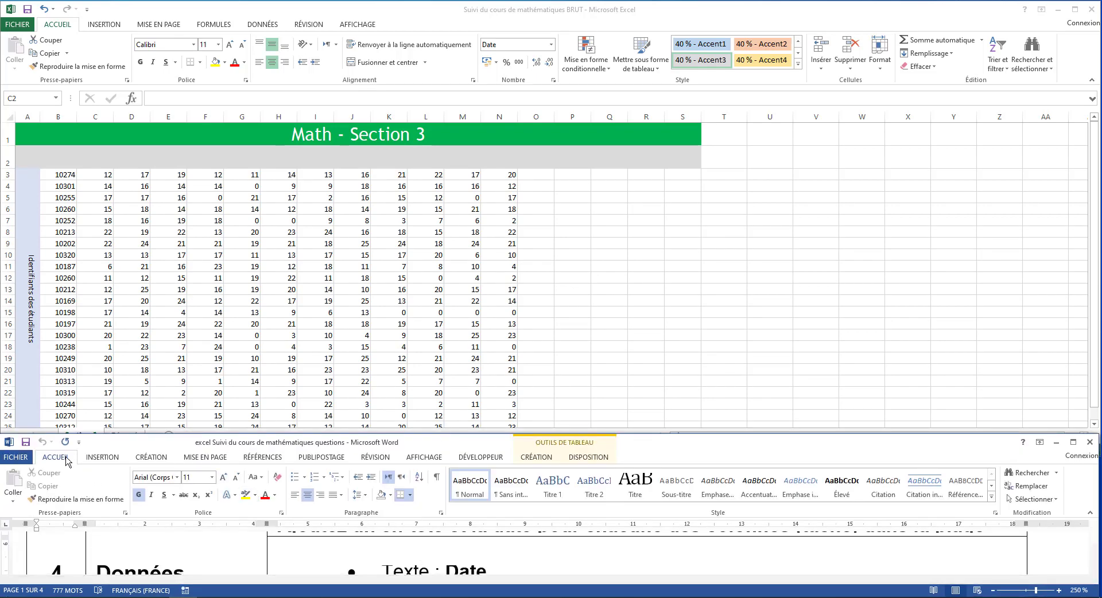
double_click(96, 460)
scroll(321, 535, down, 1)
scroll(321, 535, up, 1)
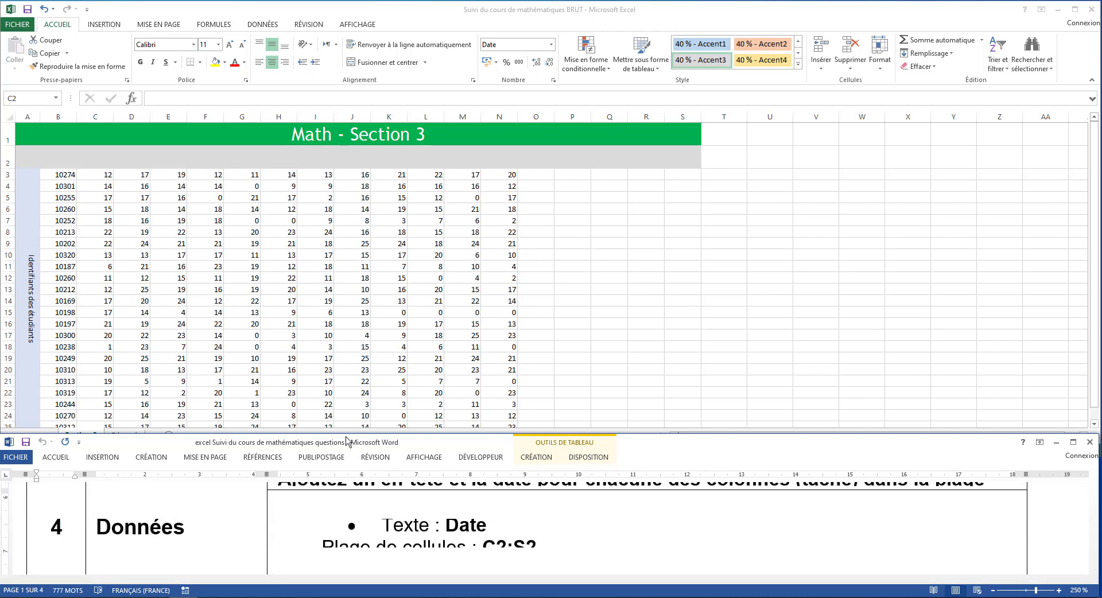
drag(346, 432, 346, 241)
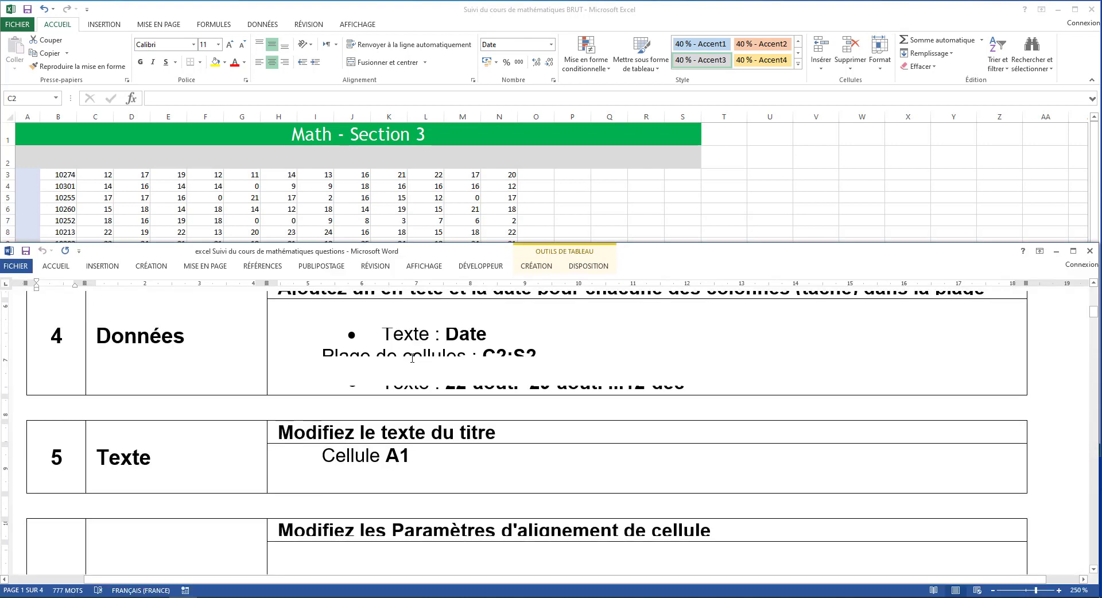
Move the word "cellules" from the "Plage de" line to the second "Texte :" line in task 4
double_click(436, 355)
drag(436, 354, 450, 397)
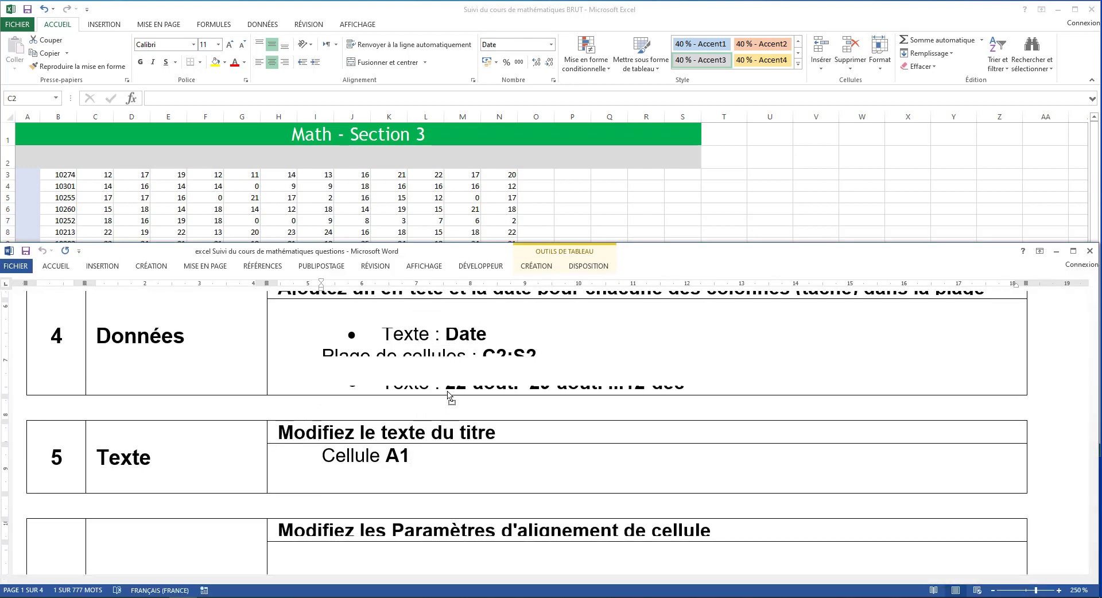
scroll(449, 393, down, 3)
scroll(448, 392, up, 3)
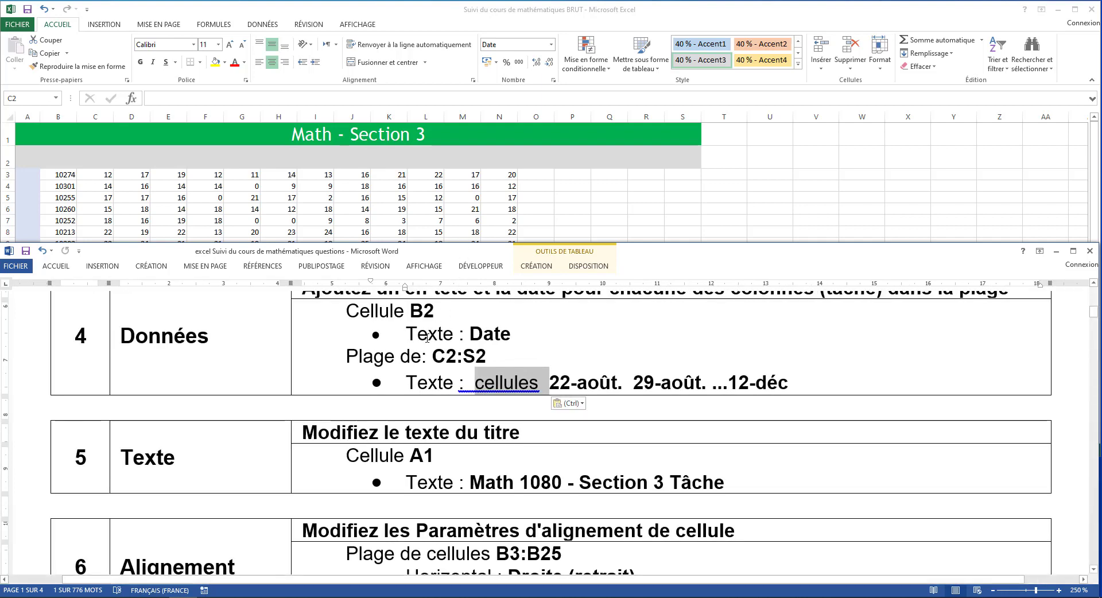
Consult the B2 instruction of task 4, switch to the Excel workbook and enter "Date:" in cell B2
click(429, 333)
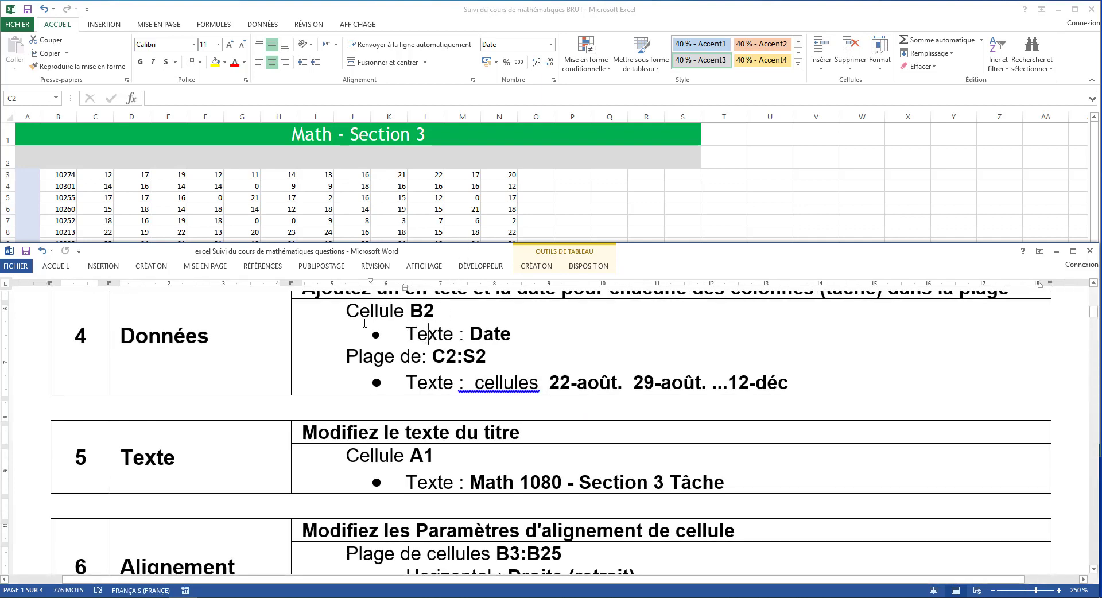
scroll(364, 323, up, 2)
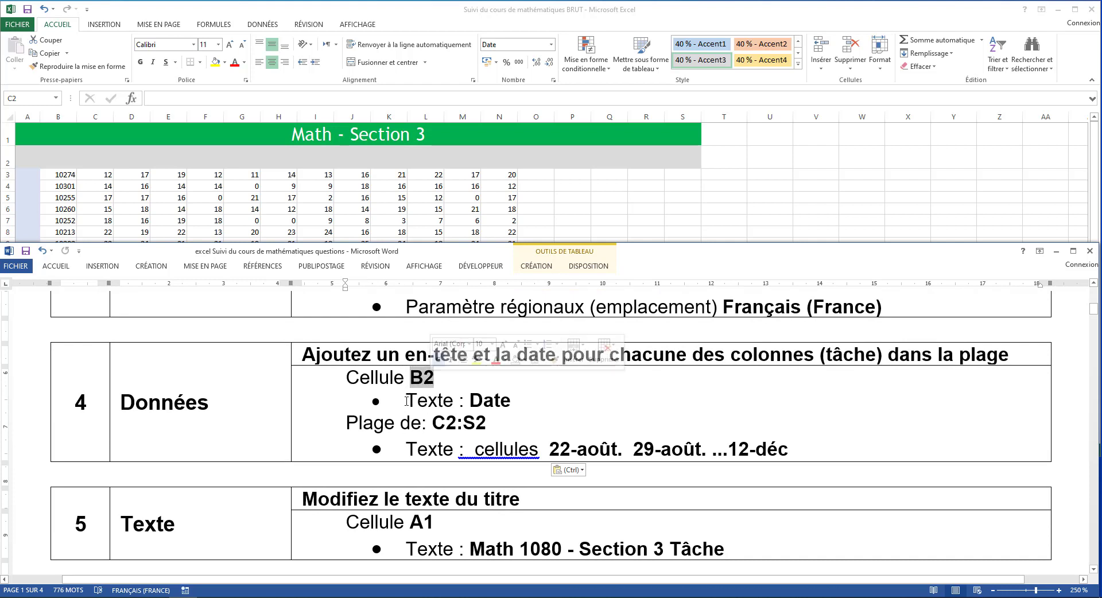
click(406, 400)
drag(406, 400, 522, 406)
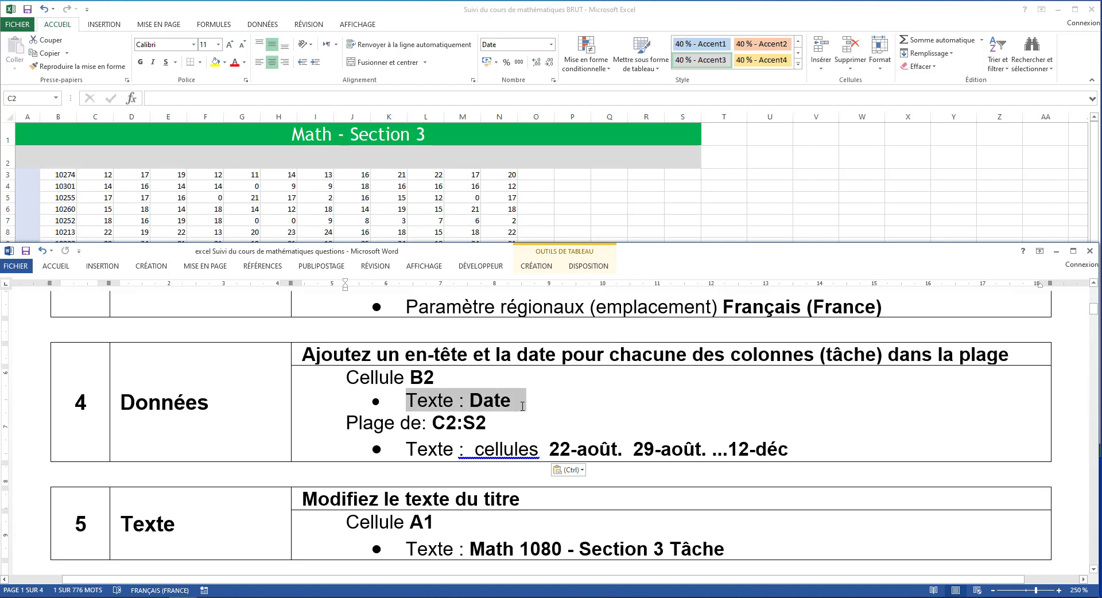
click(522, 406)
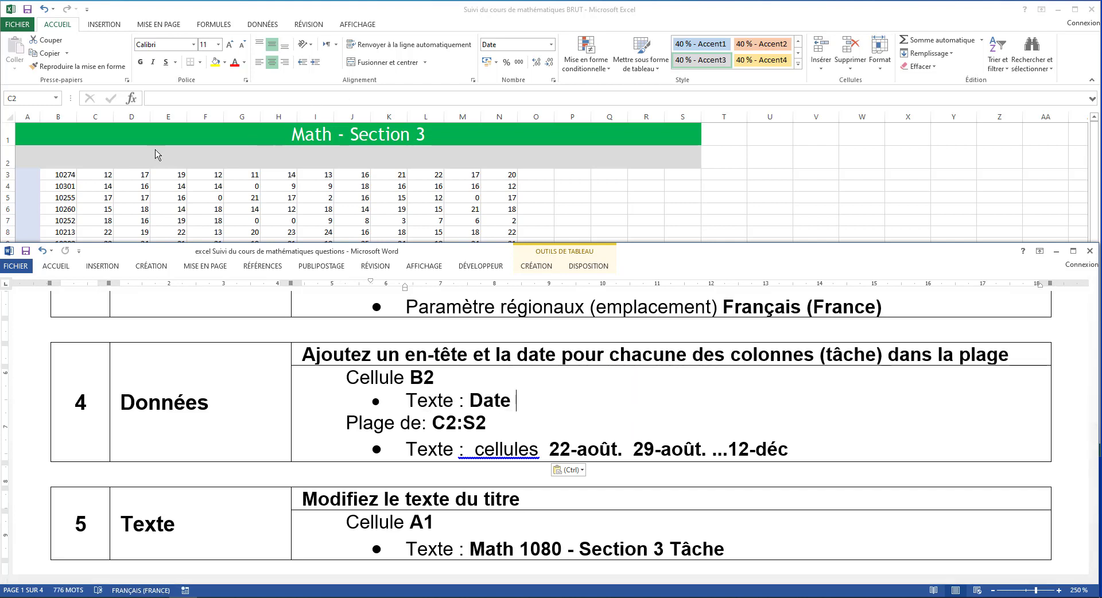
click(64, 167)
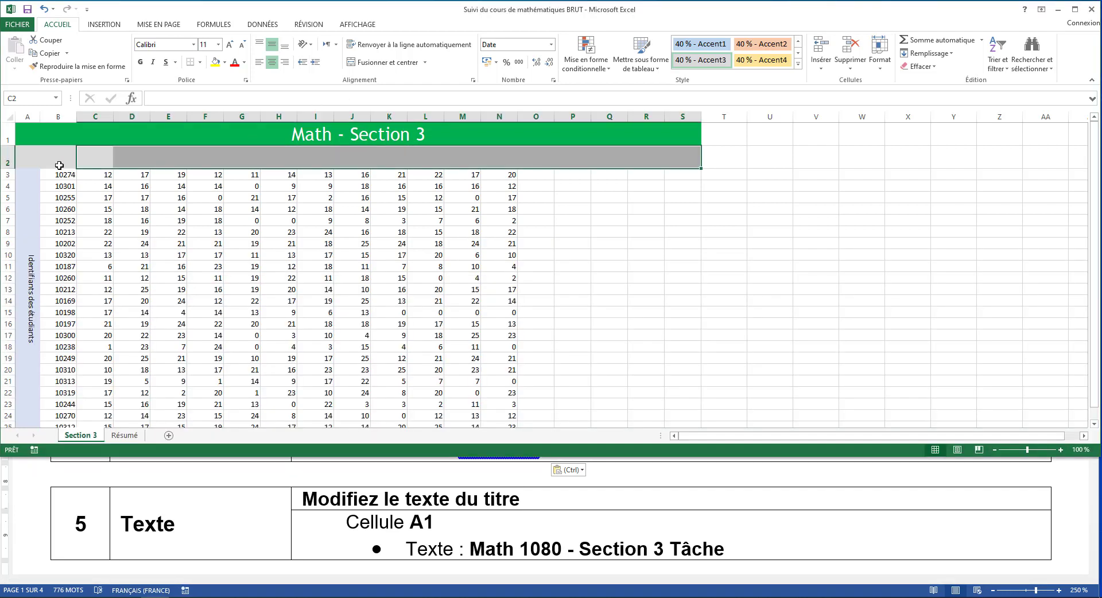
click(59, 165)
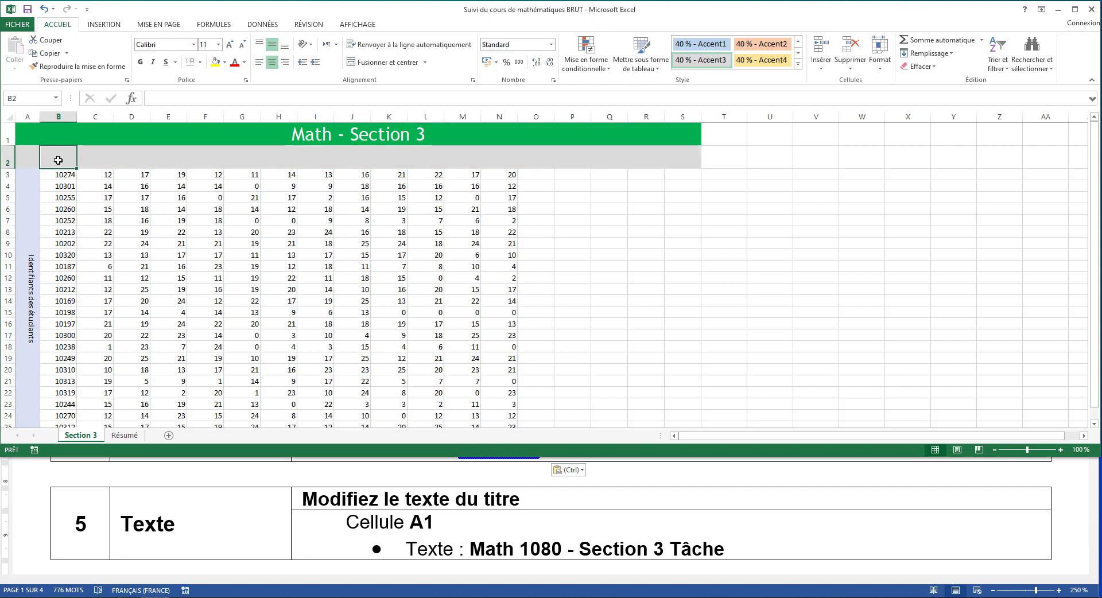
text(Date)
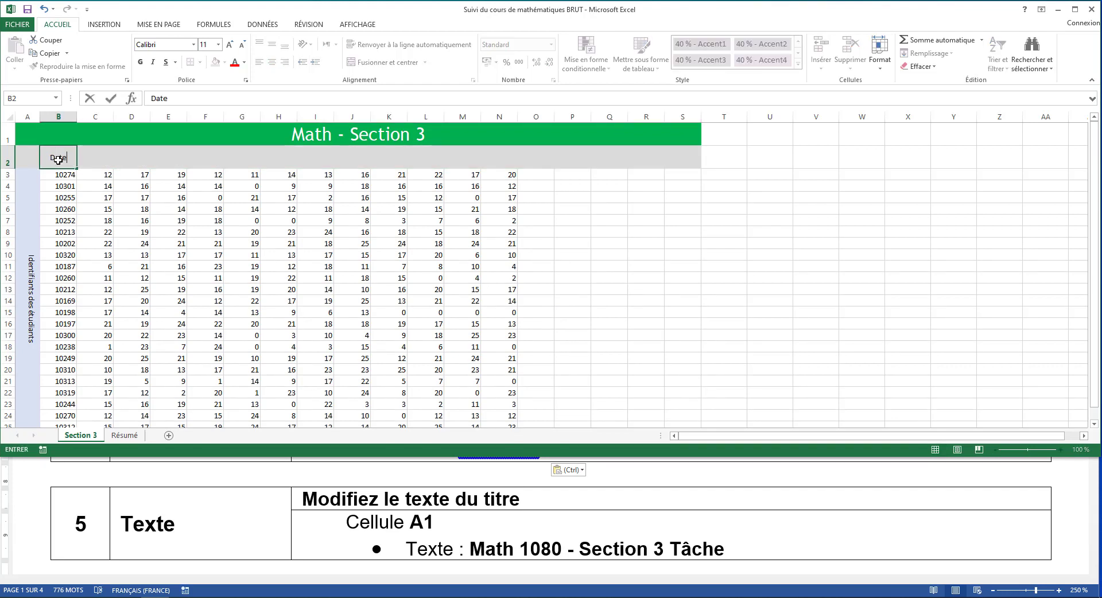
text(:)
Read the C2:S2 date instructions in Word and resize the Word and Excel windows so the worksheet and task 4 show together
click(434, 519)
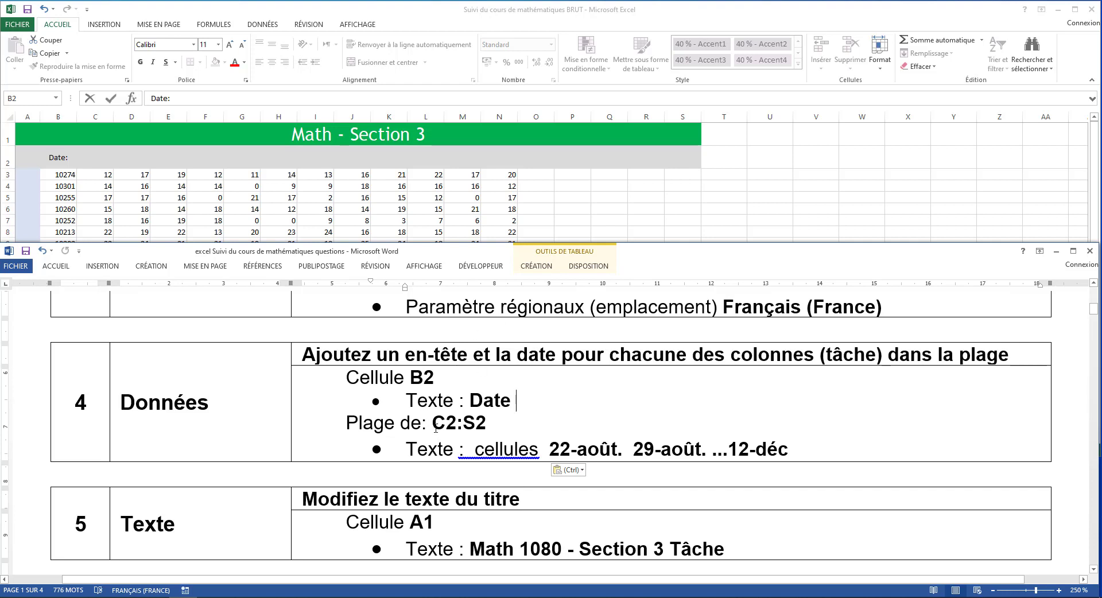
drag(440, 428, 486, 429)
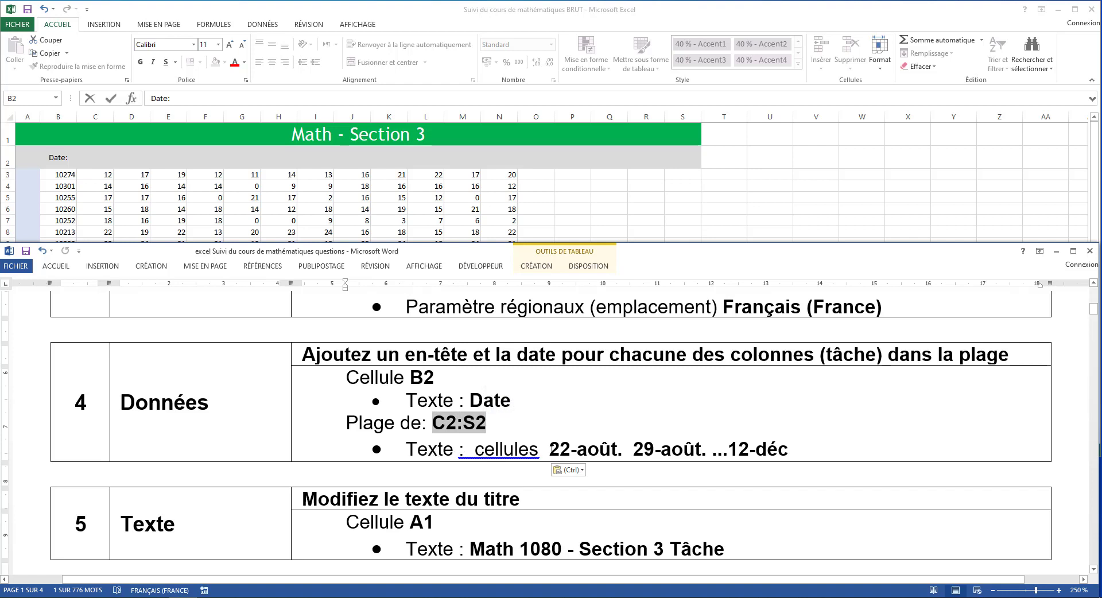
drag(551, 448, 795, 450)
click(642, 450)
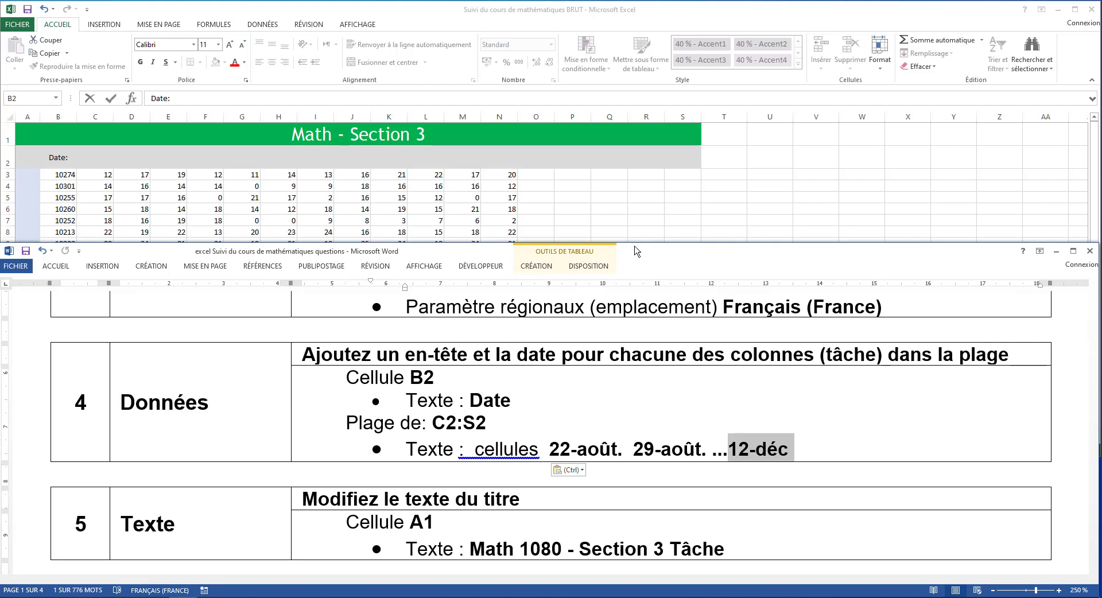
drag(635, 243, 649, 390)
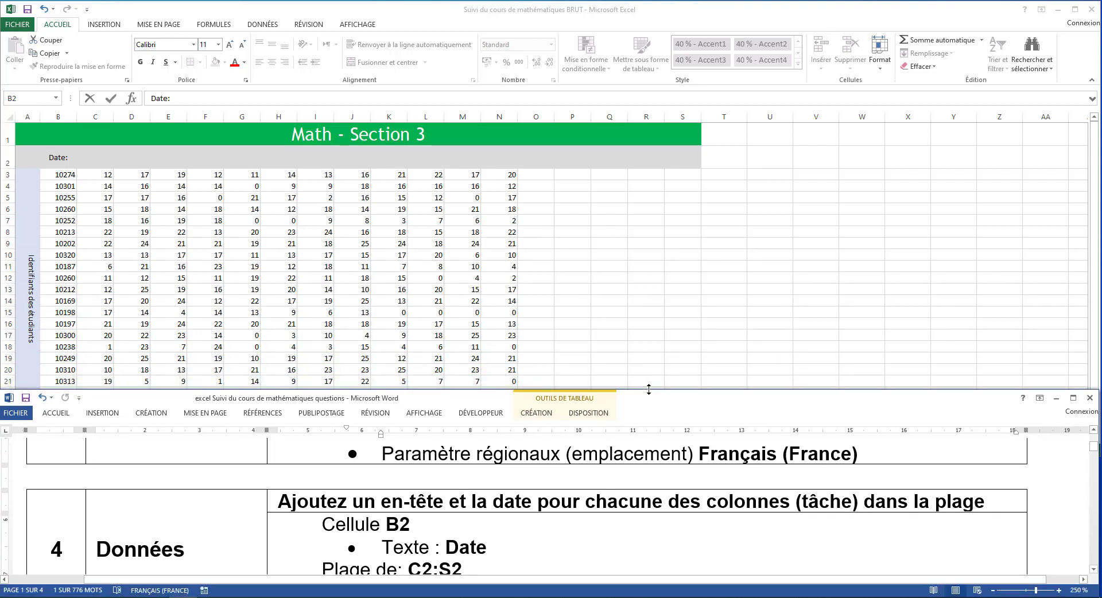
click(586, 353)
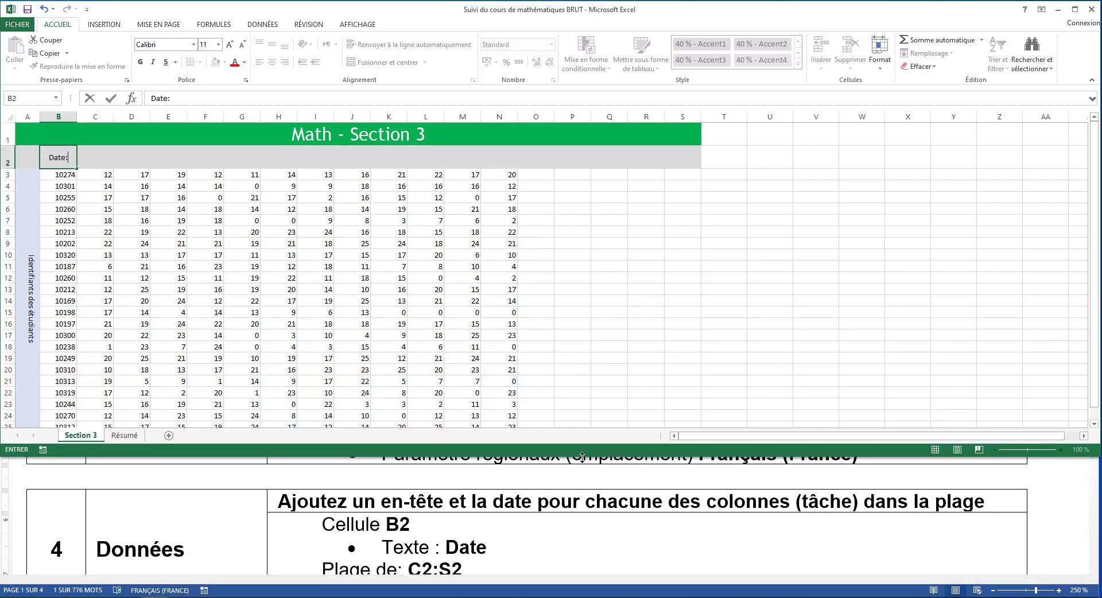
drag(582, 458, 581, 405)
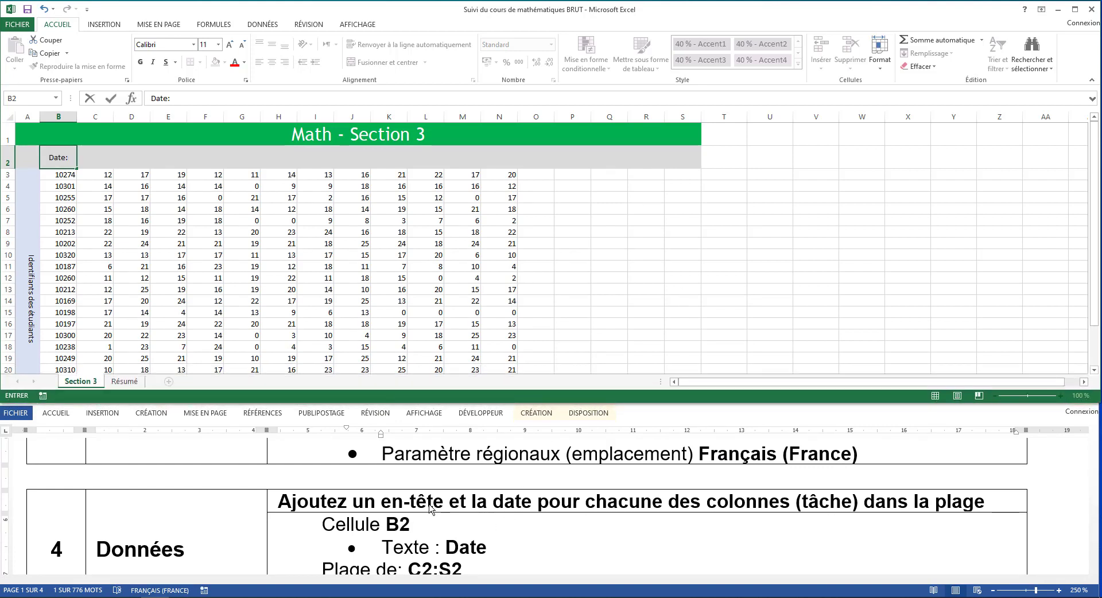
scroll(430, 507, down, 3)
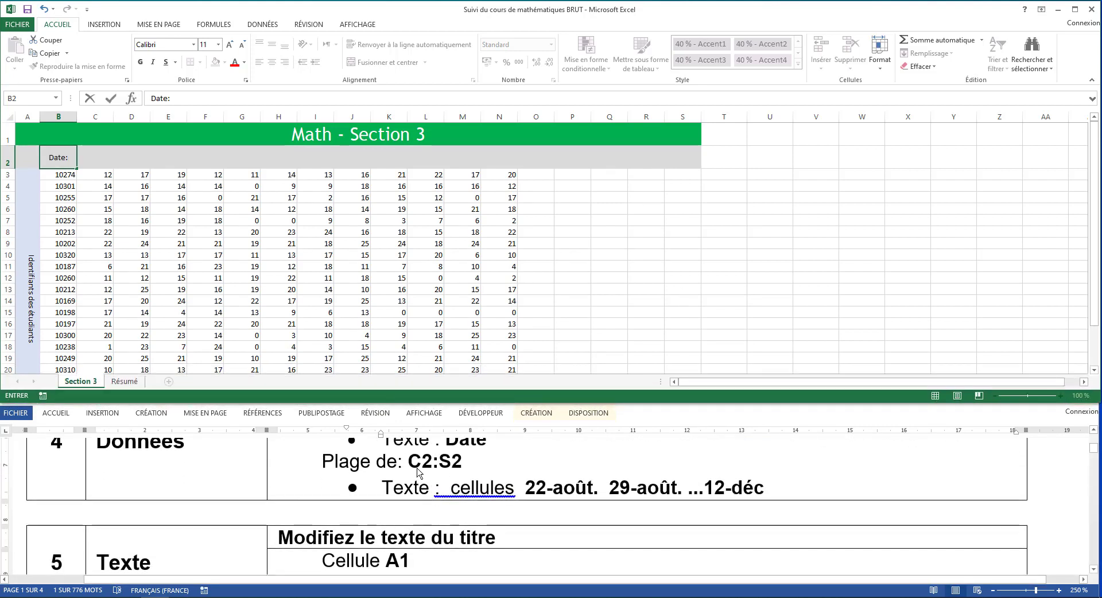
Enter the dates 22/8 in cell C2 and 29/8 in cell D2
click(99, 162)
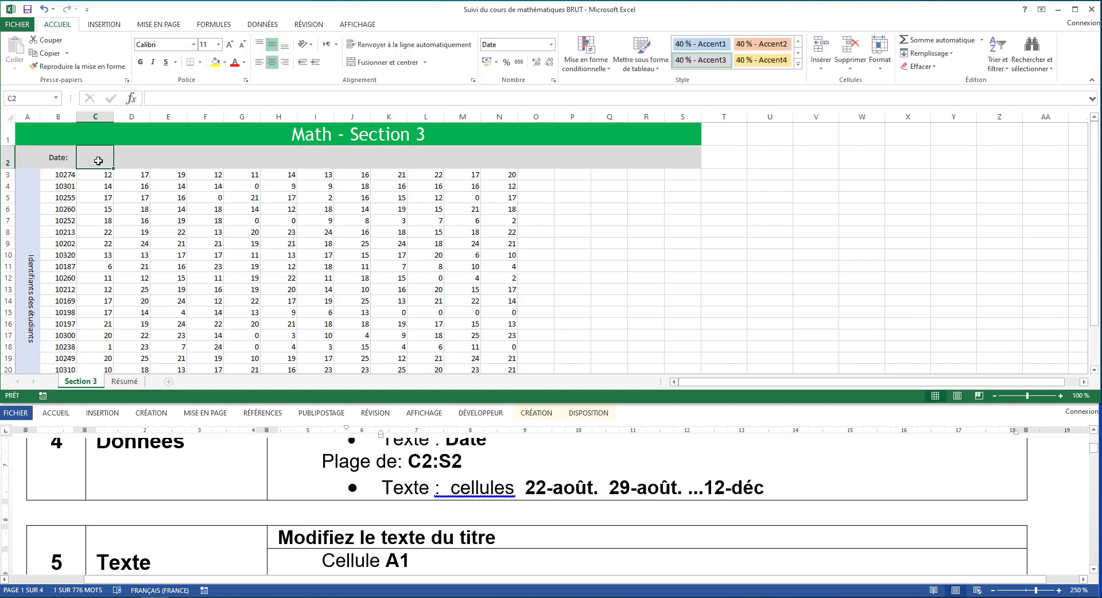
text(22)
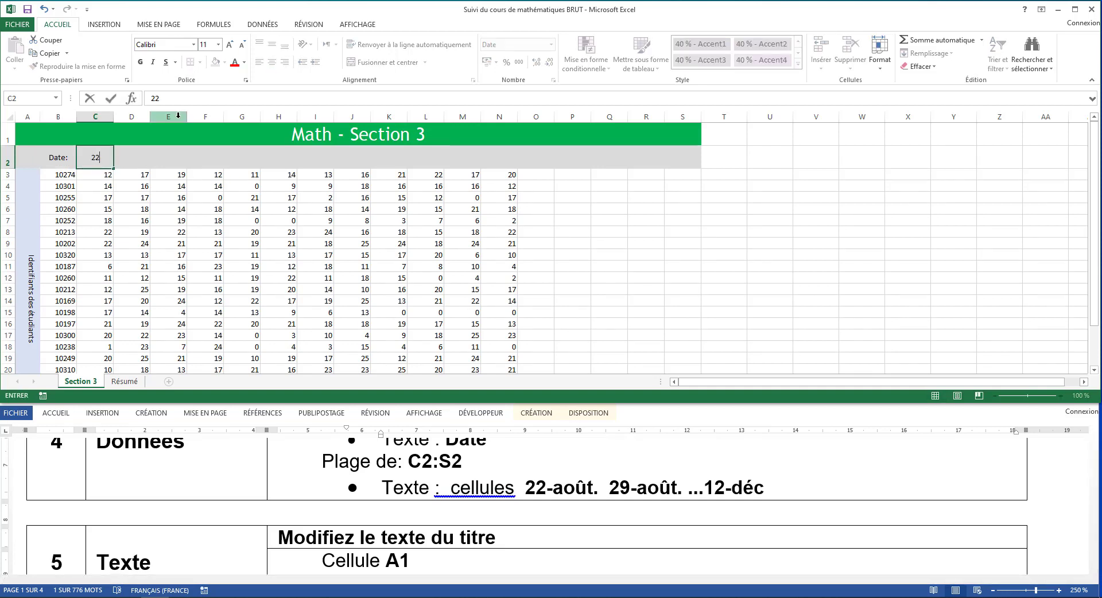
text(/8)
key(Tab)
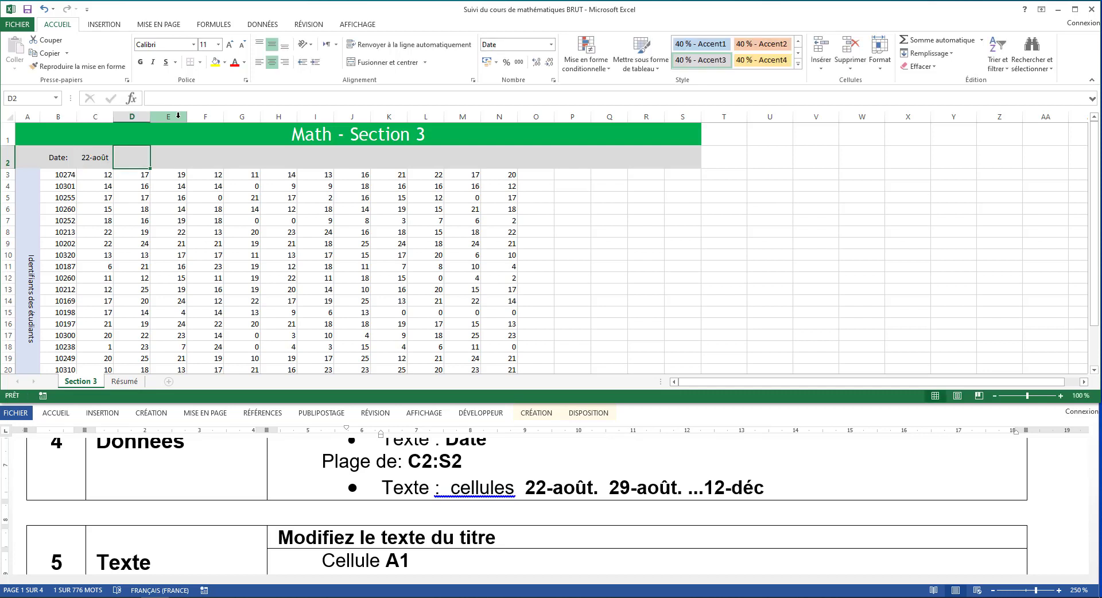
text(29)
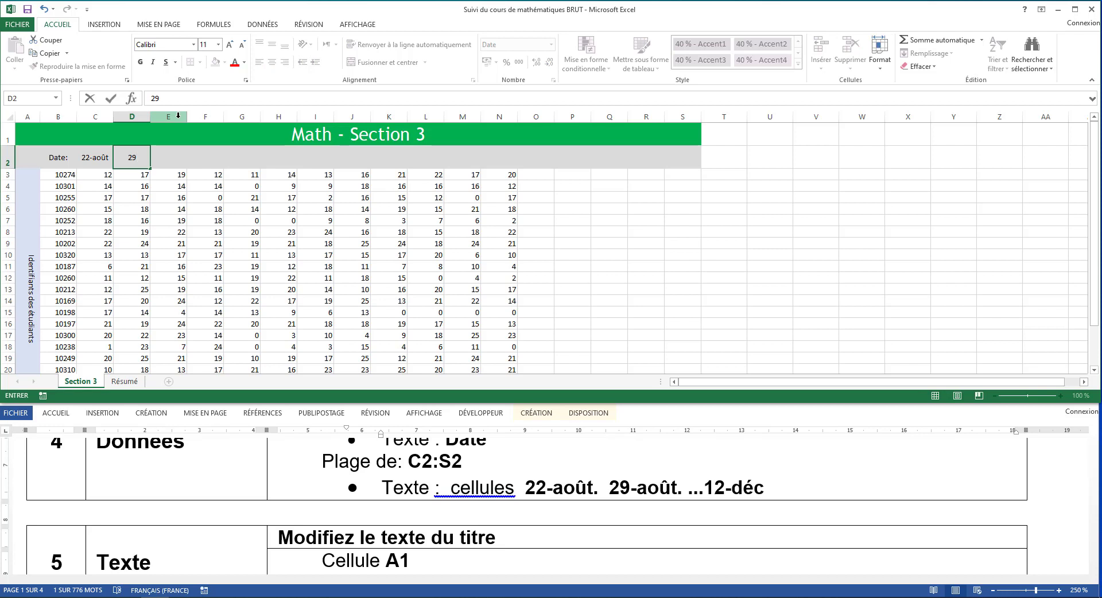
text(/8)
key(Tab)
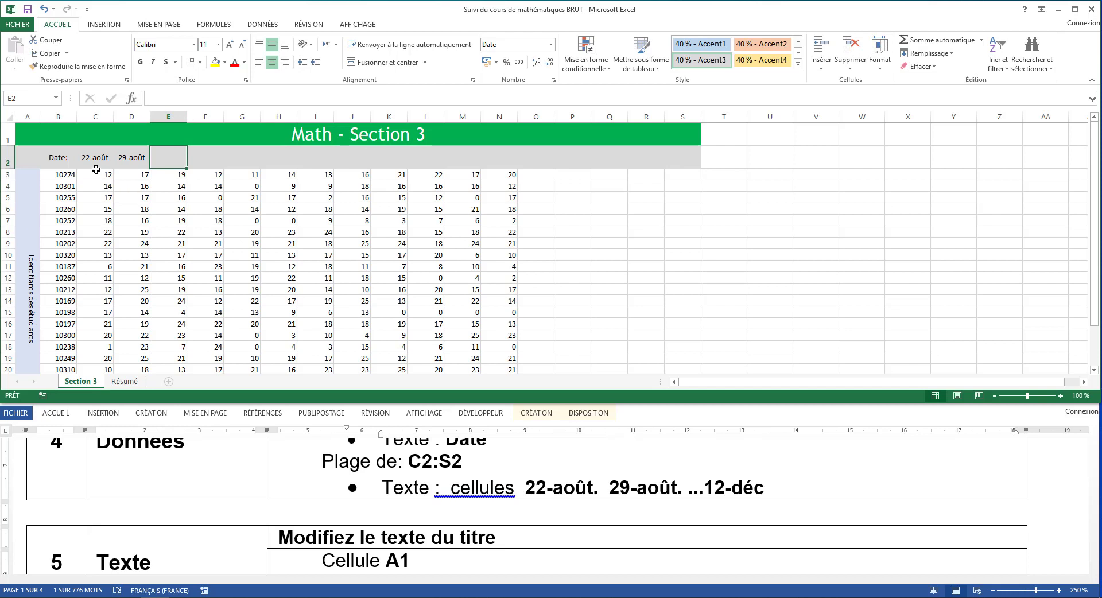
Extend the weekly date series from C2:D2 across row 2 to S2 and check the final date
click(677, 161)
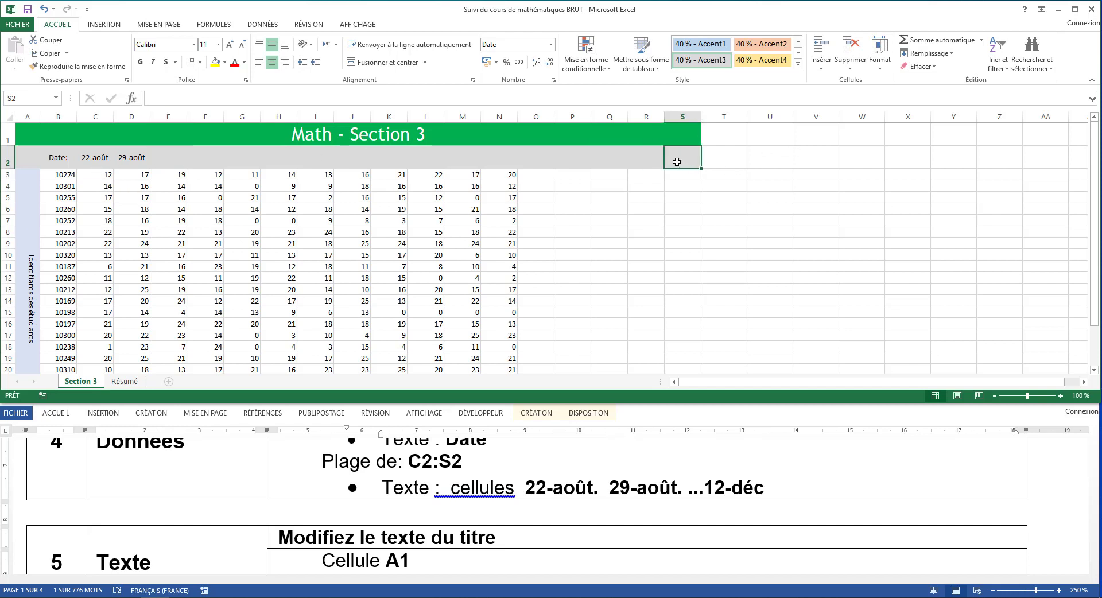
click(106, 159)
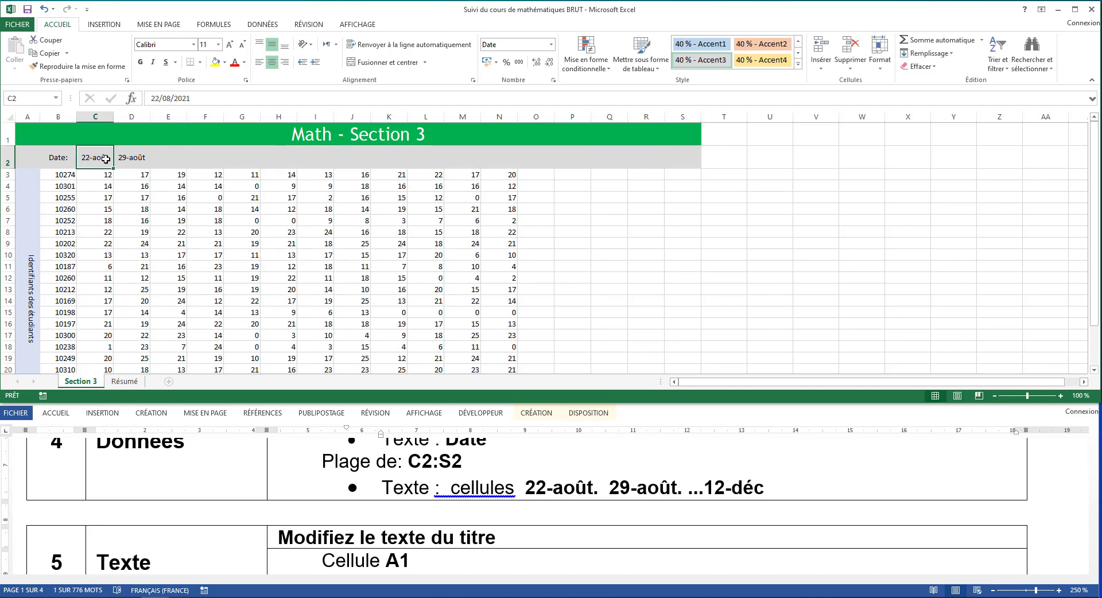
drag(106, 159, 138, 160)
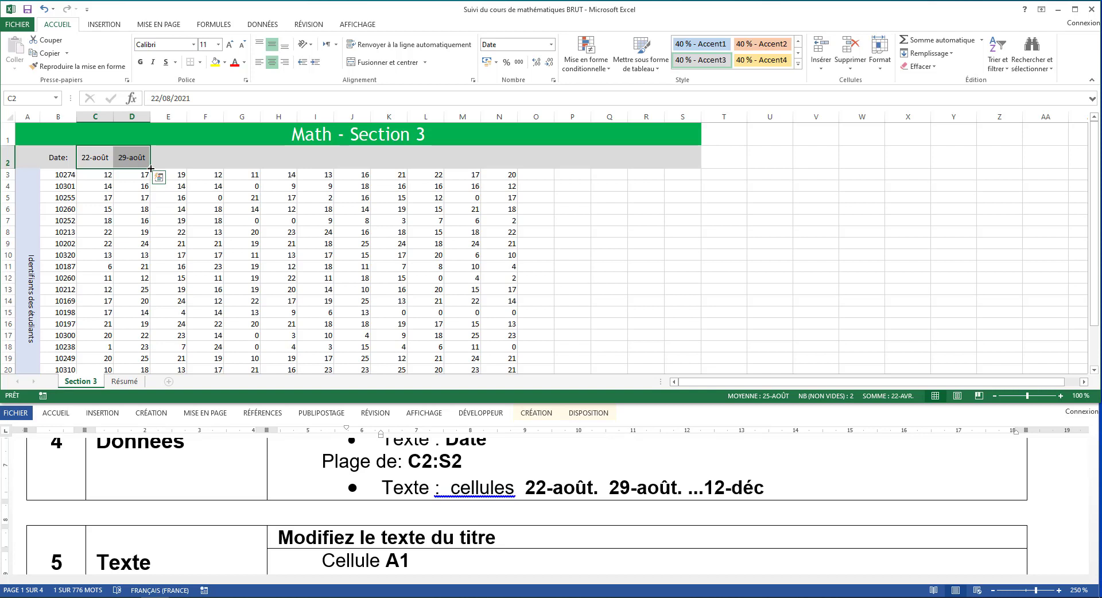
drag(150, 169, 701, 172)
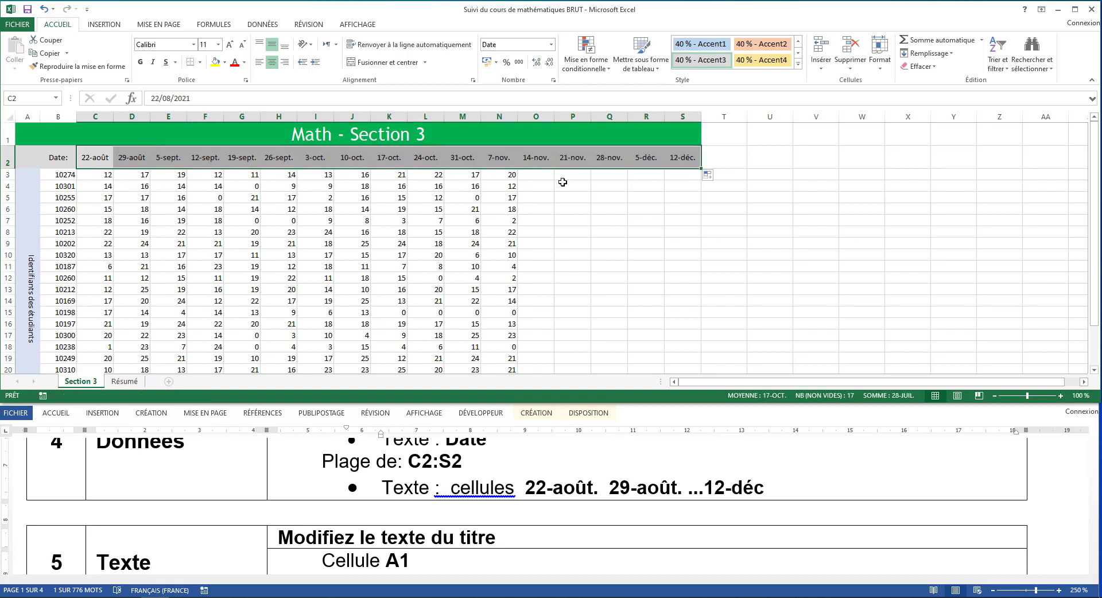
click(682, 157)
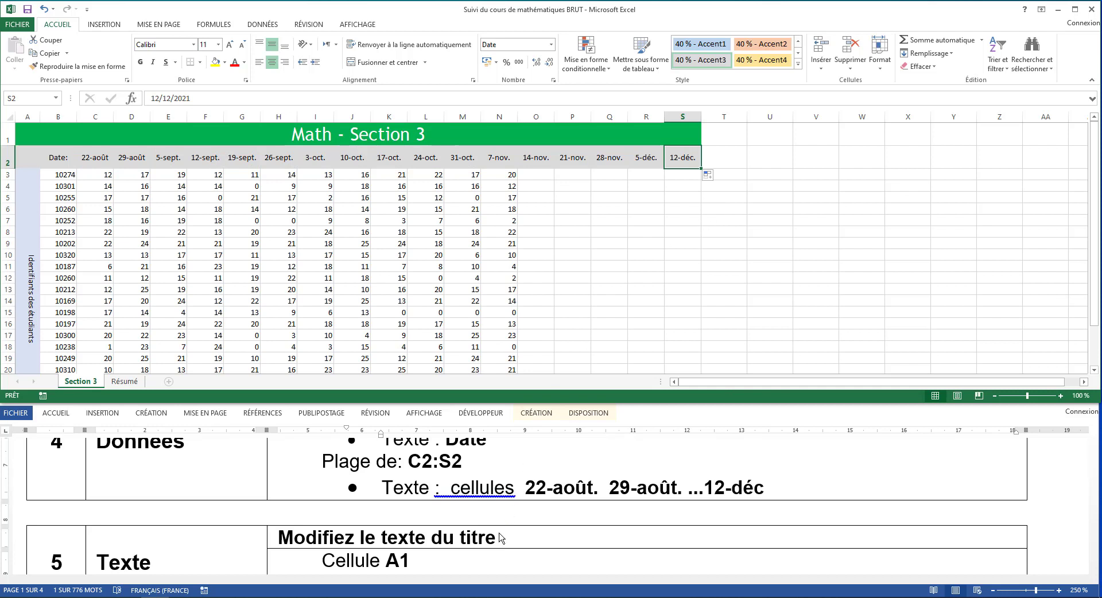
Following task 5, change the title in cell A1 to "Math 1080 - Section 3 Tâche"
scroll(499, 538, down, 2)
scroll(501, 539, up, 1)
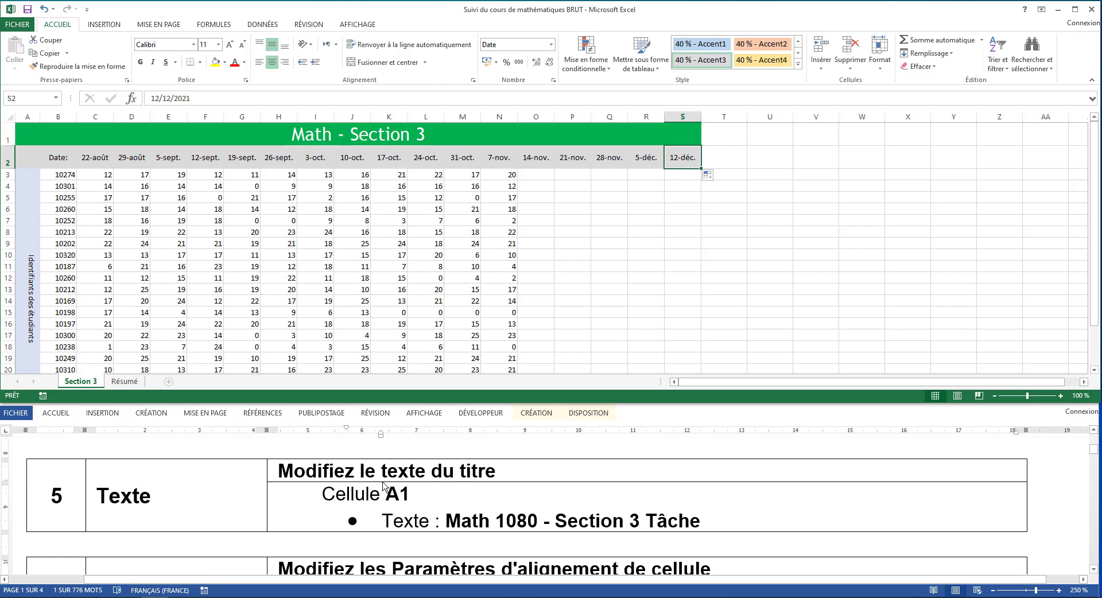
click(354, 136)
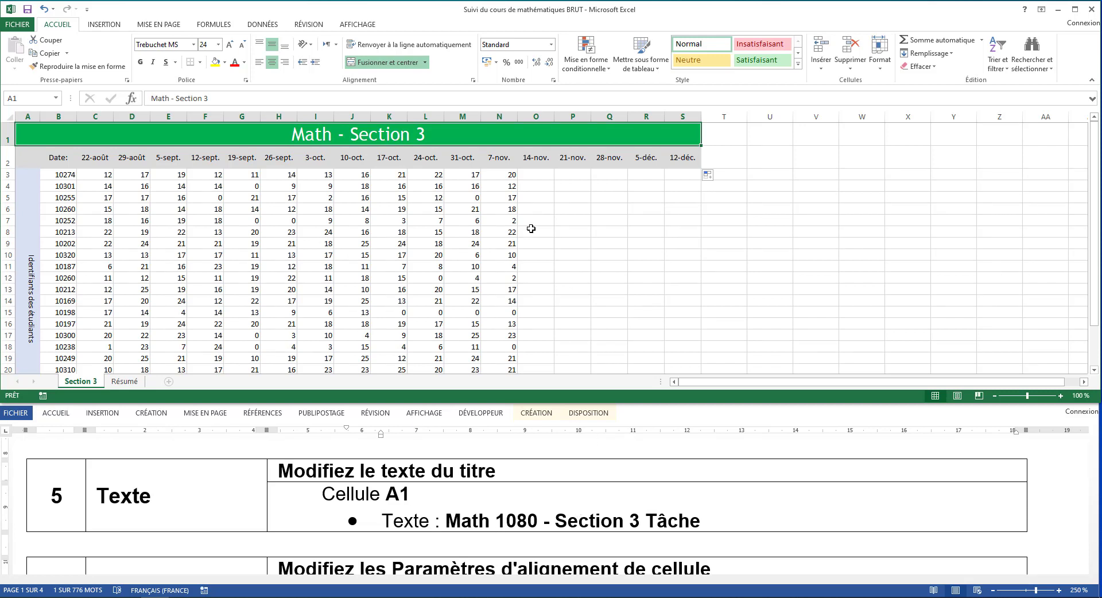
double_click(456, 137)
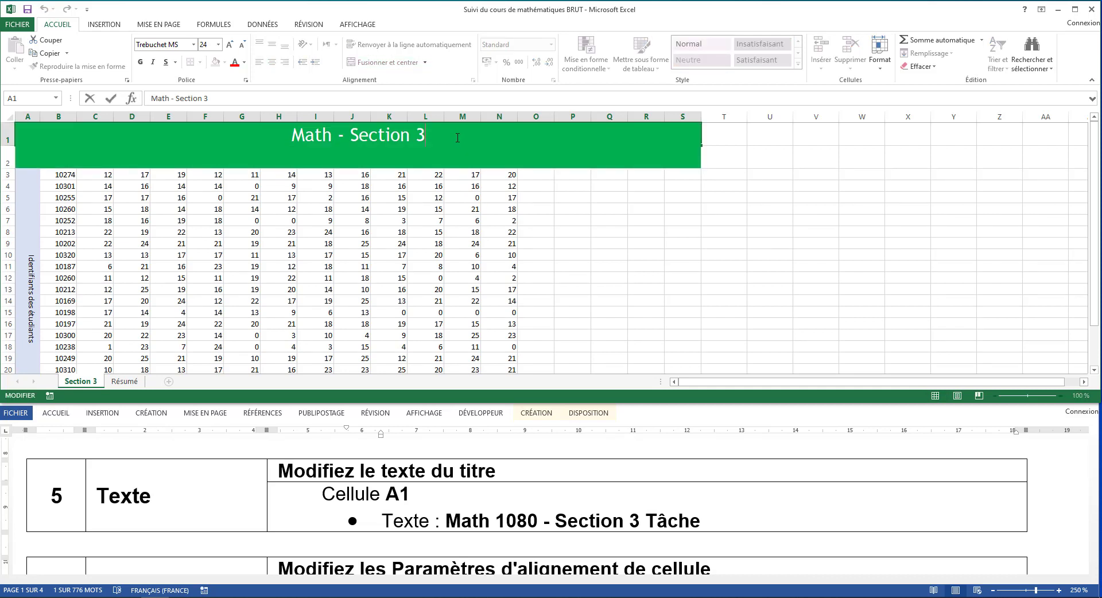
drag(428, 137, 337, 139)
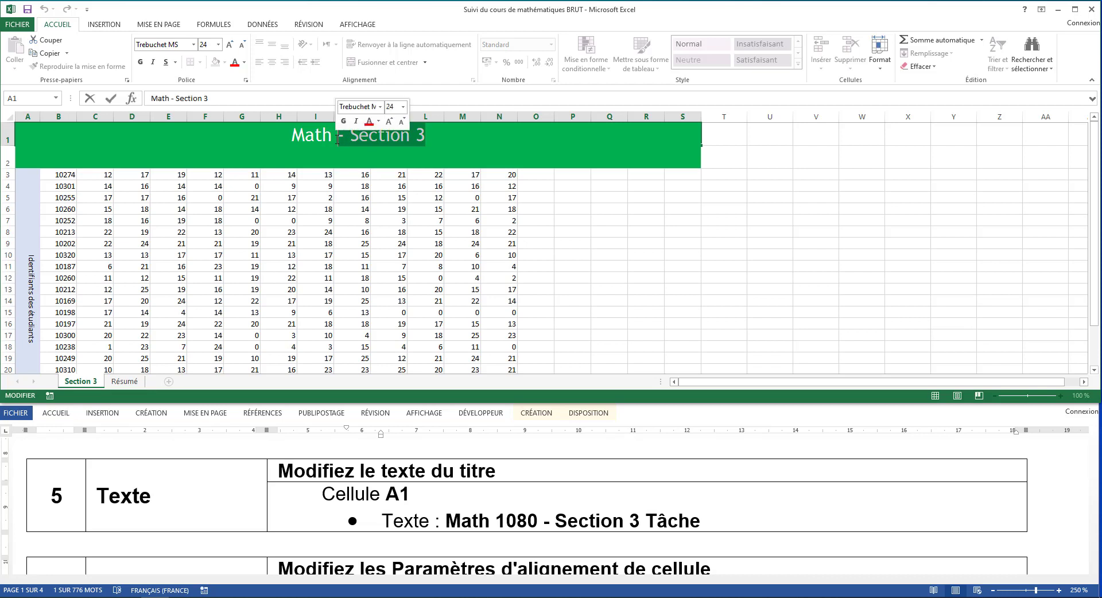
text(1080)
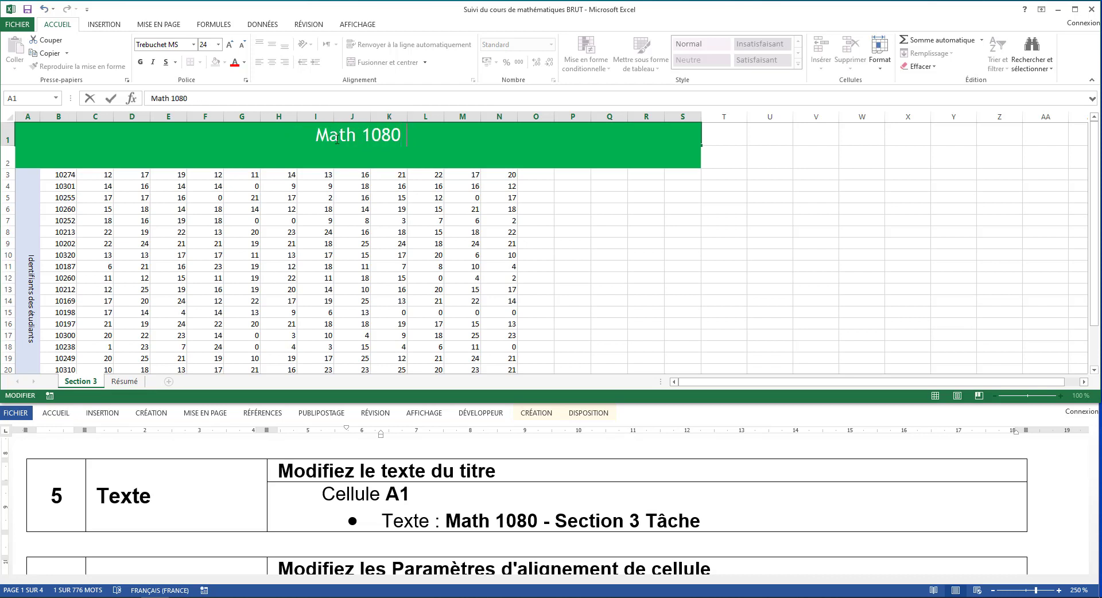
text( - Section)
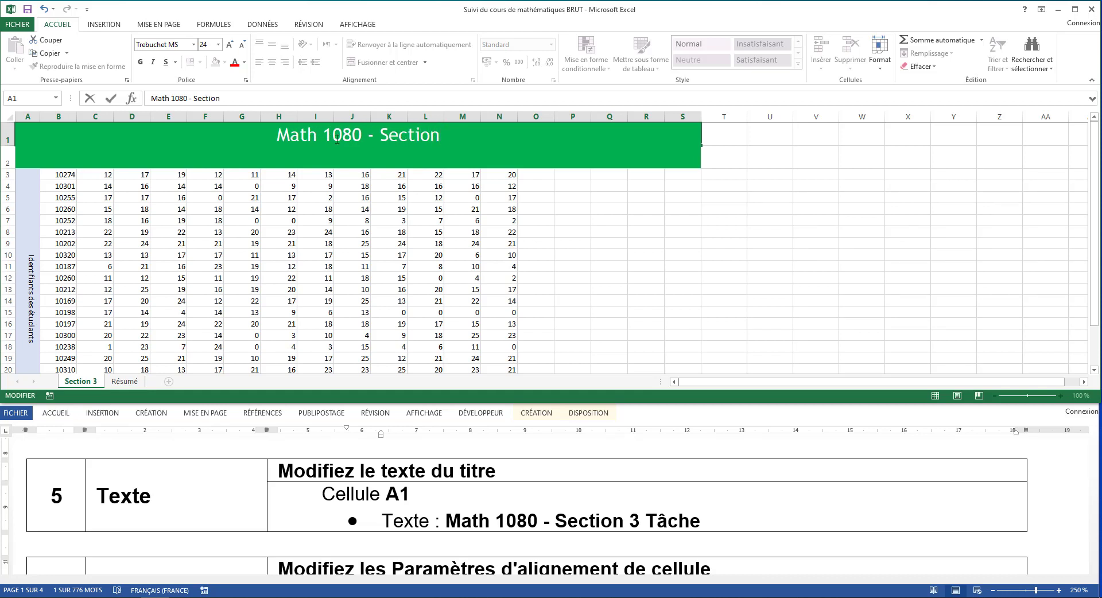
text( 3 T)
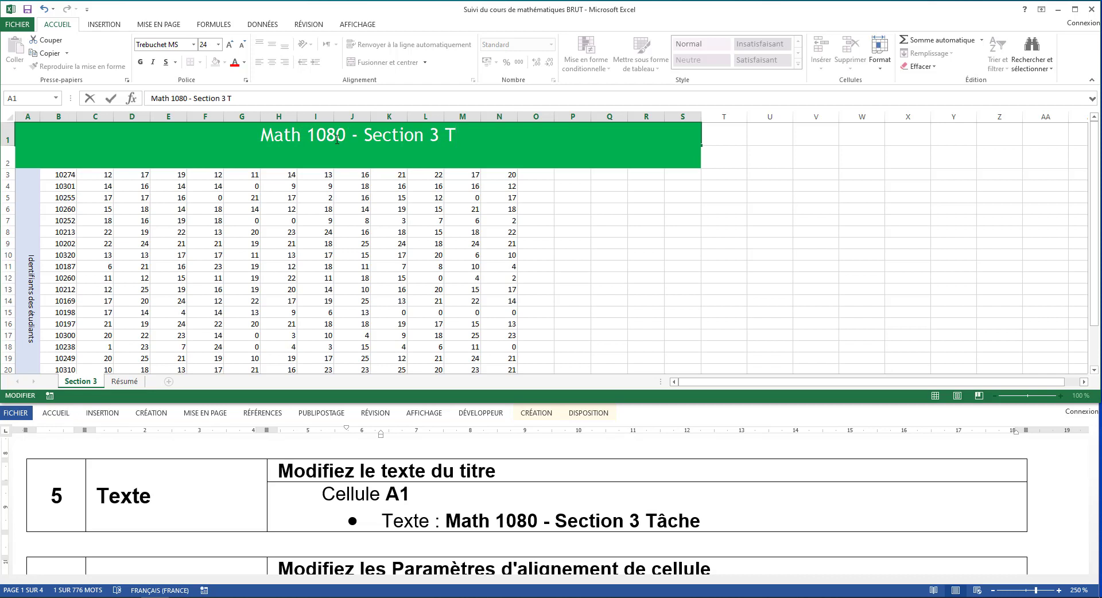
text(âche)
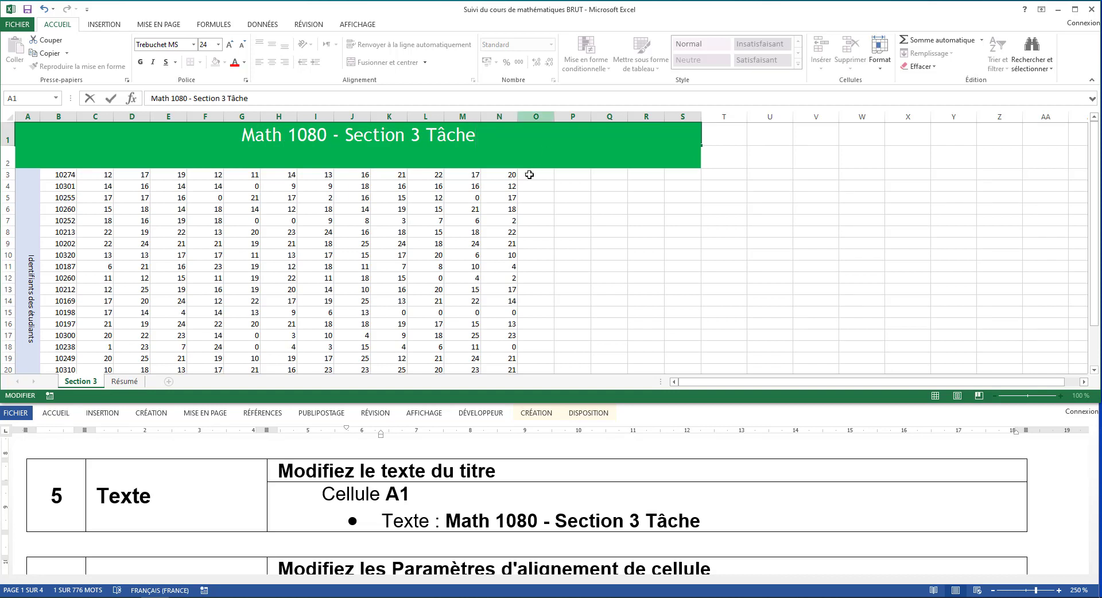
click(611, 245)
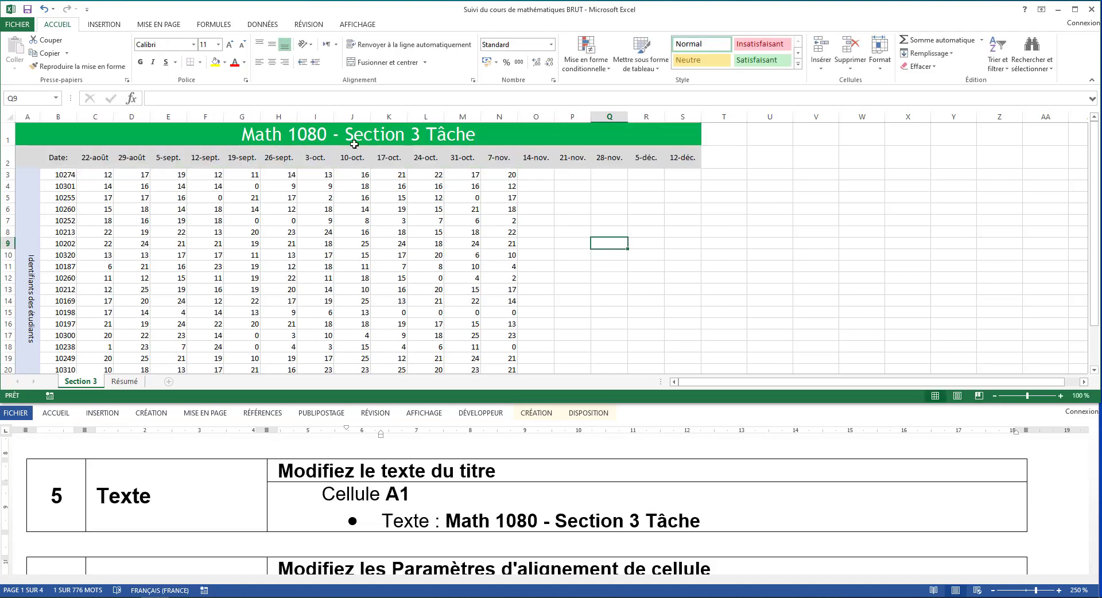
Read the task 6 cell alignment instructions in the Word document
scroll(327, 507, down, 3)
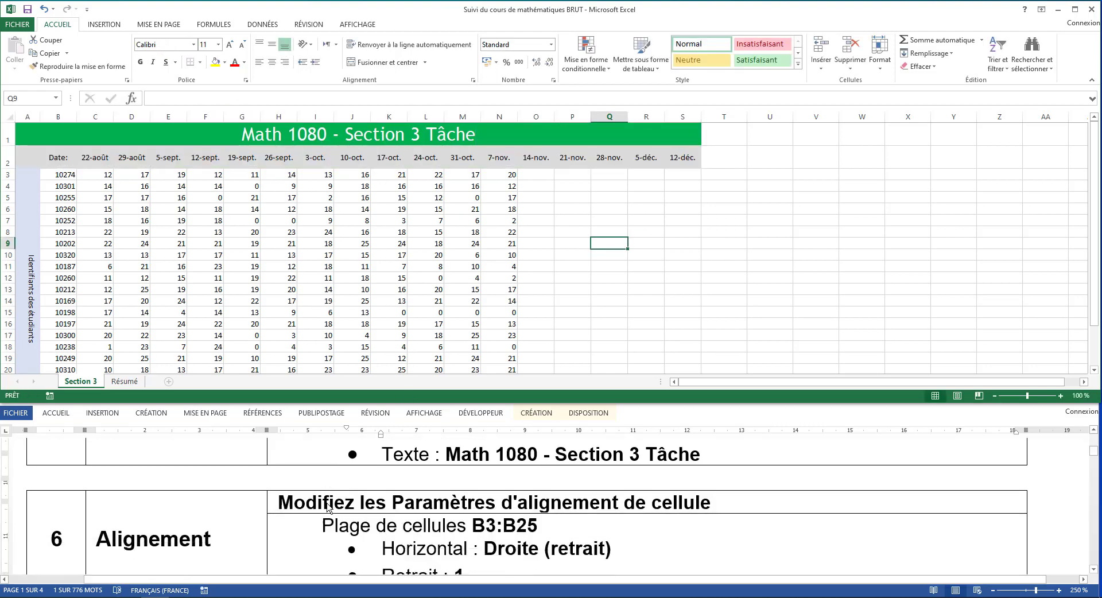
scroll(327, 508, right, 2)
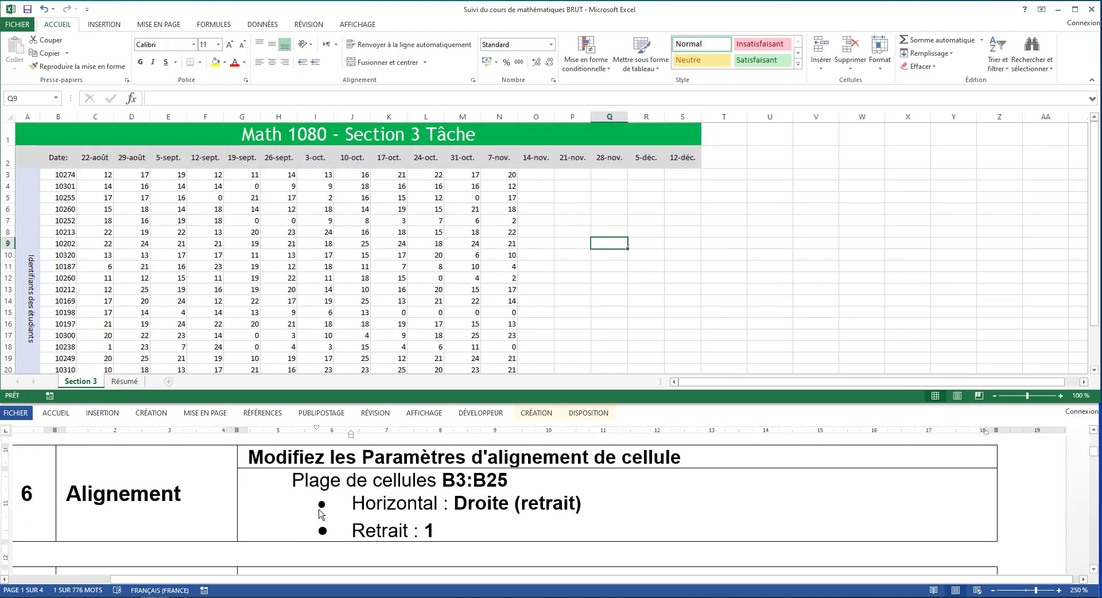
scroll(320, 512, left, 3)
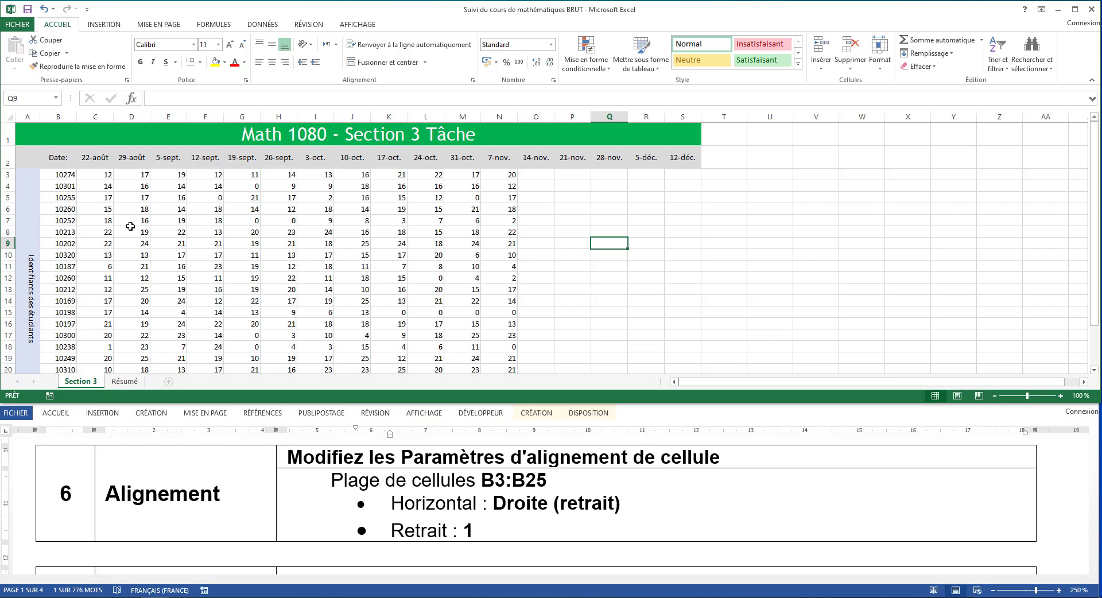
click(66, 177)
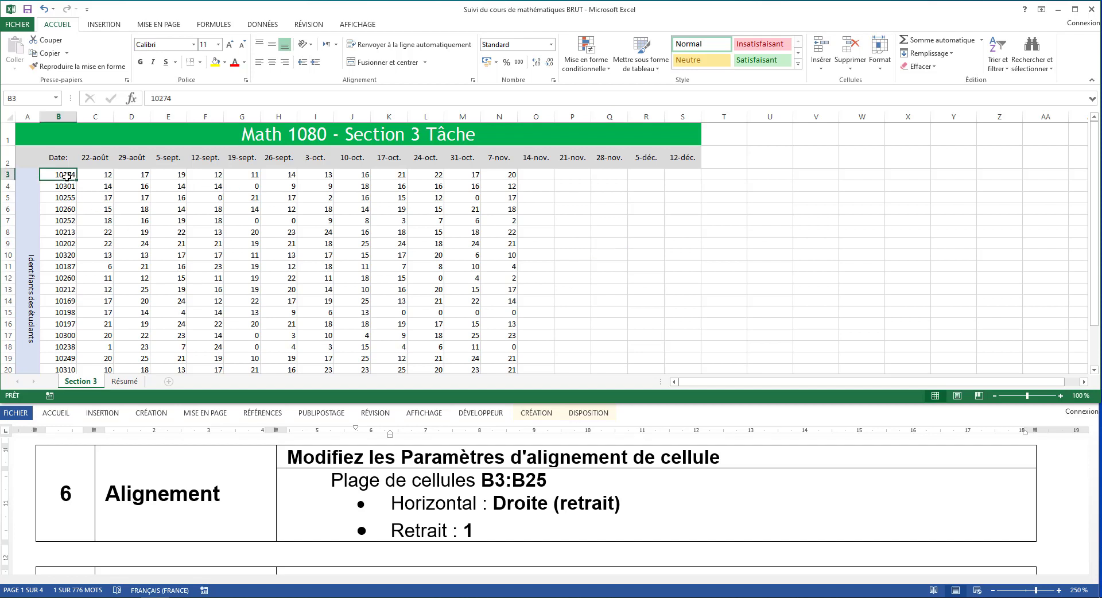
scroll(67, 176, down, 1)
scroll(66, 176, up, 1)
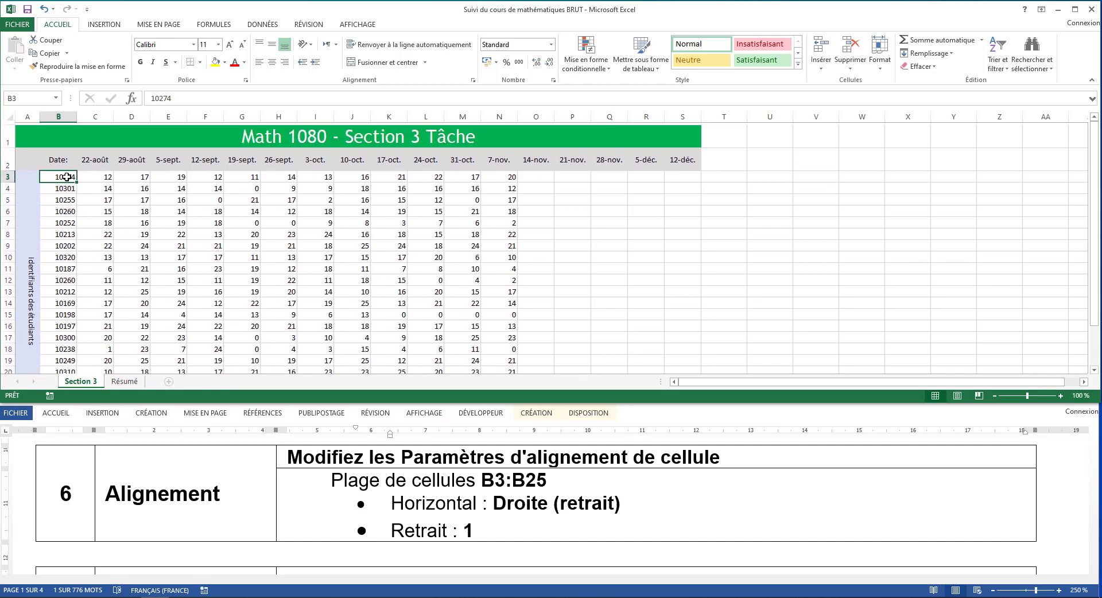
drag(67, 175, 89, 230)
click(89, 230)
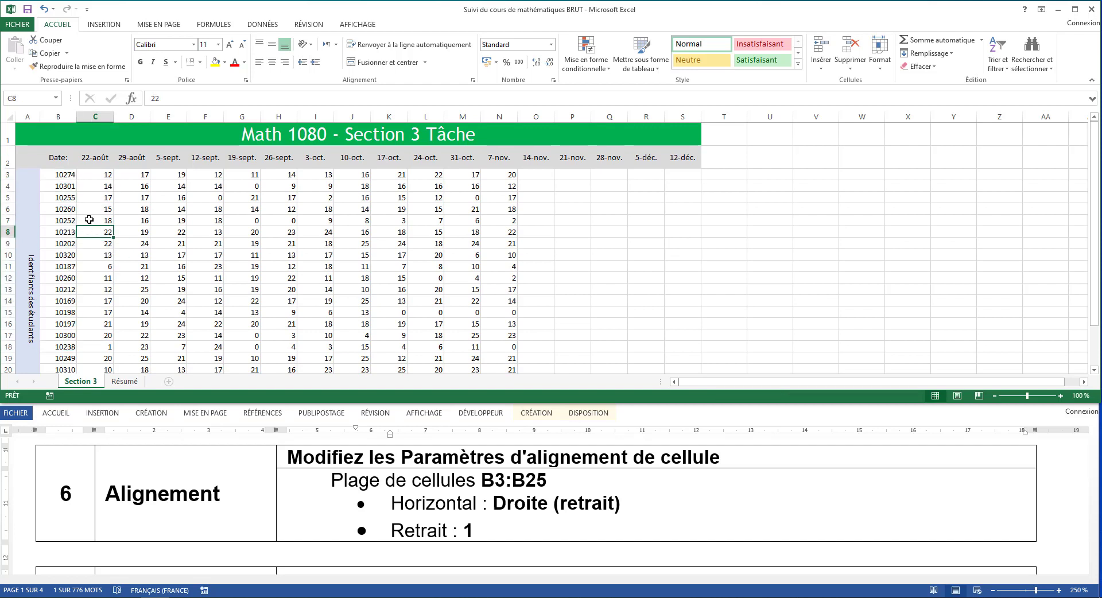
Set the horizontal alignment of cells B3:B25 to Droite (Retrait) with an indent of 1
click(30, 98)
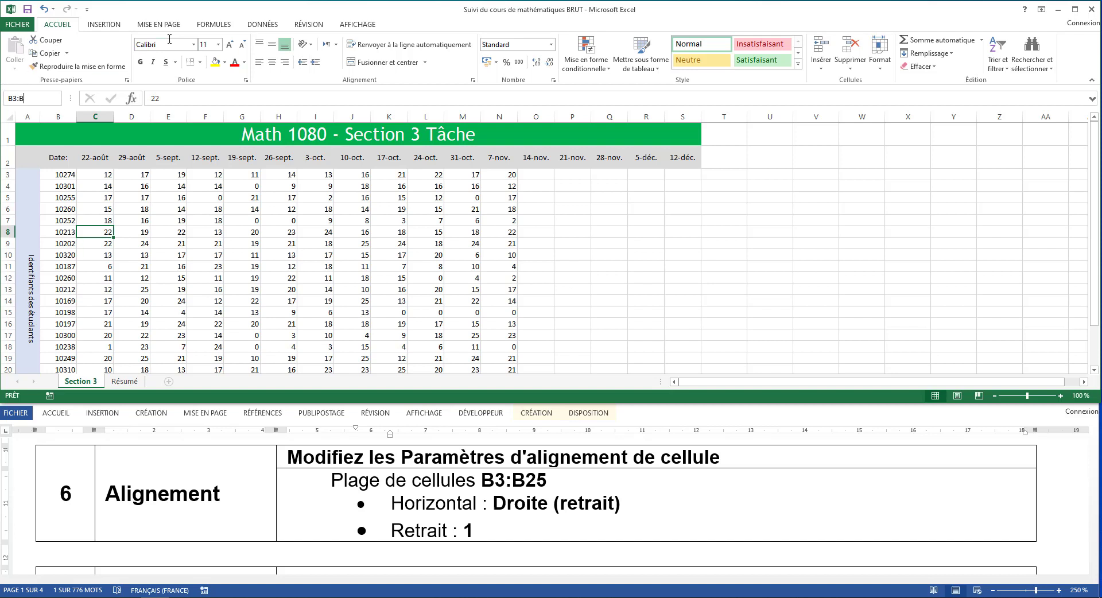
text(B3:B25)
key(Return)
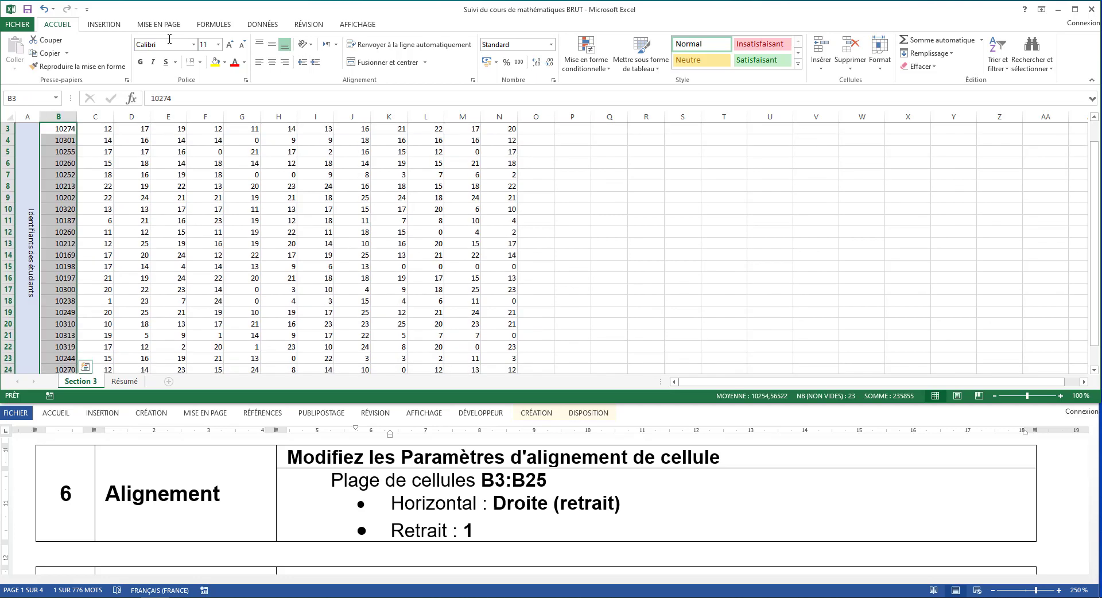
scroll(210, 222, up, 2)
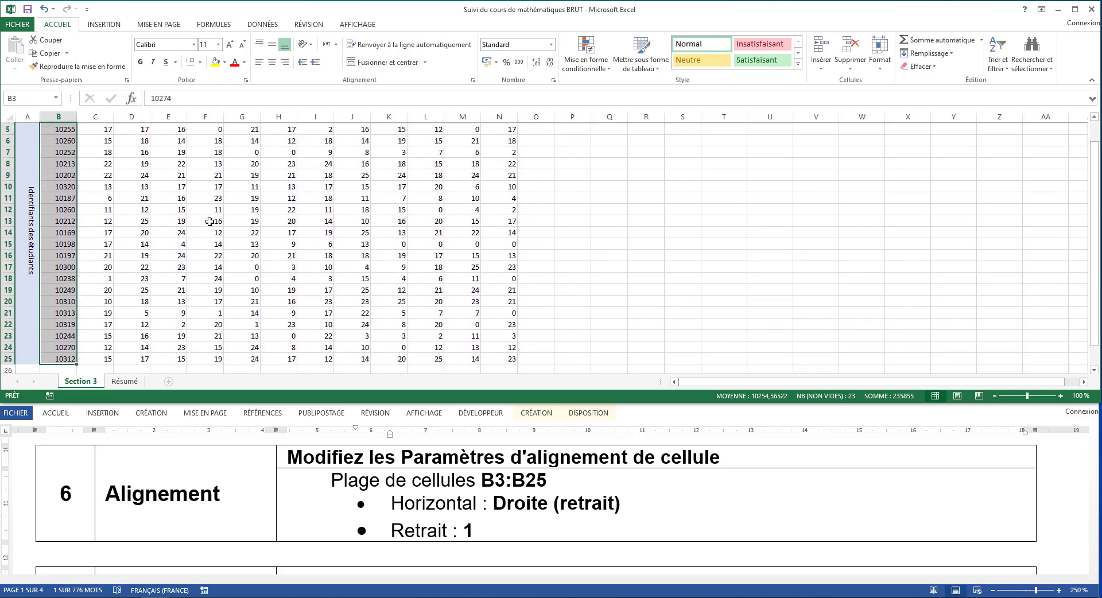
scroll(210, 221, down, 1)
scroll(211, 222, down, 1)
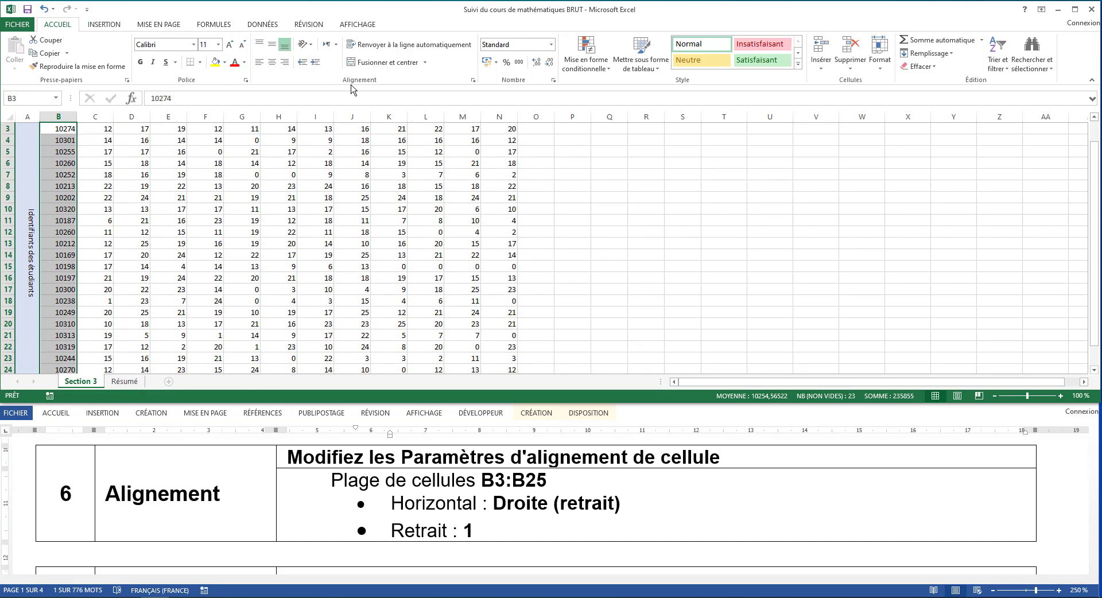
click(473, 80)
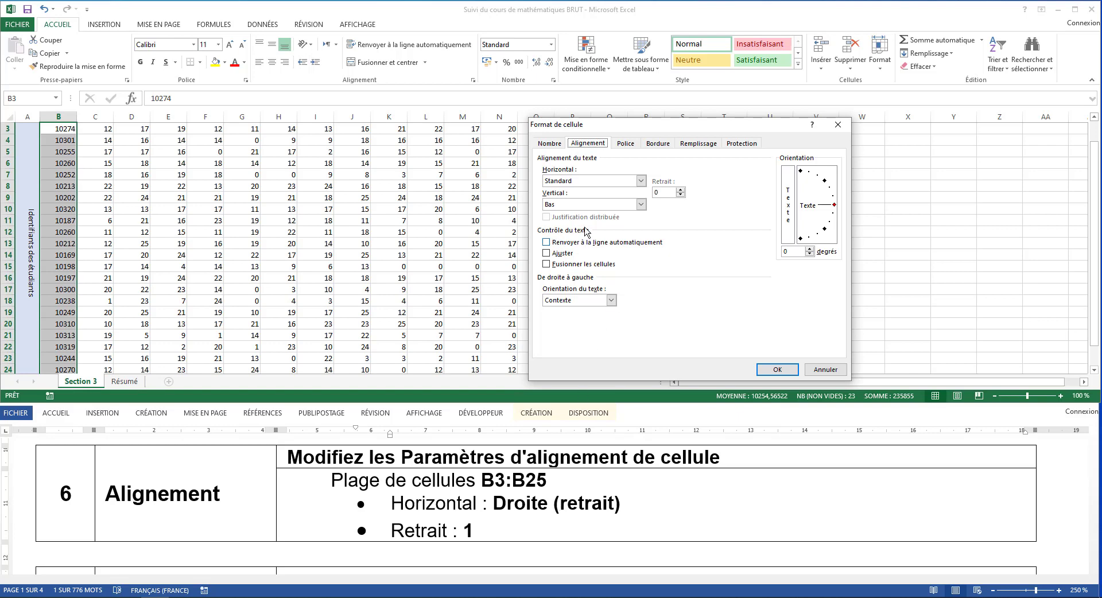
click(554, 181)
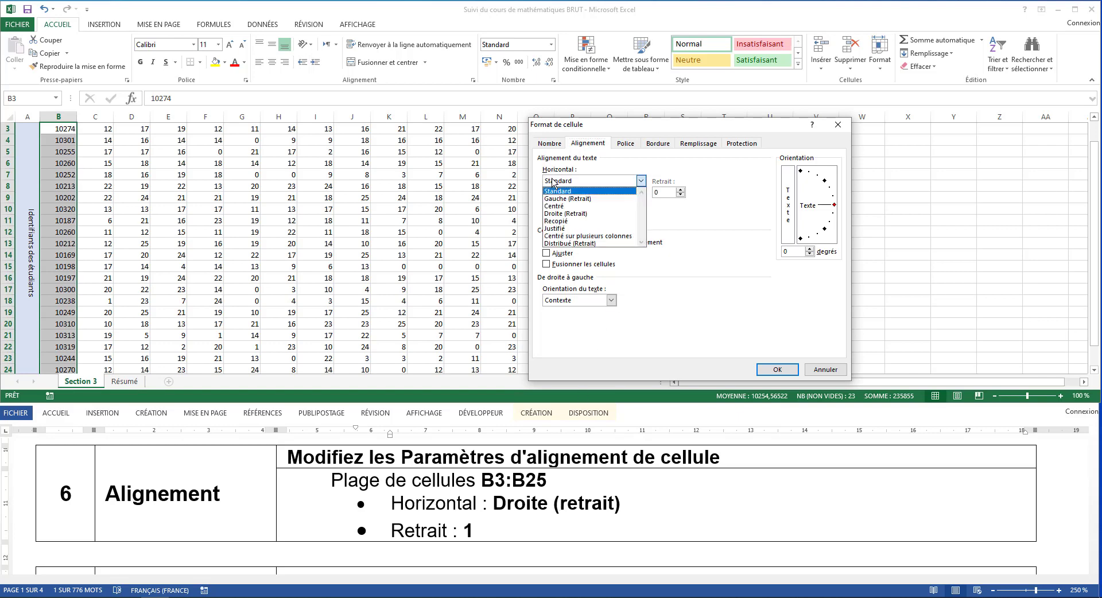
click(580, 214)
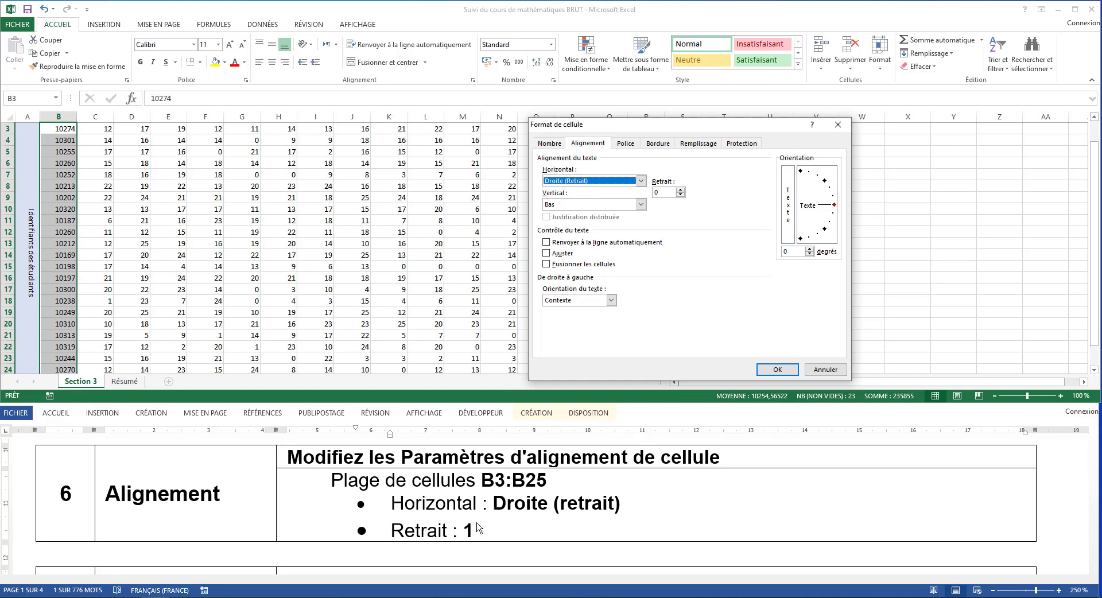
click(680, 190)
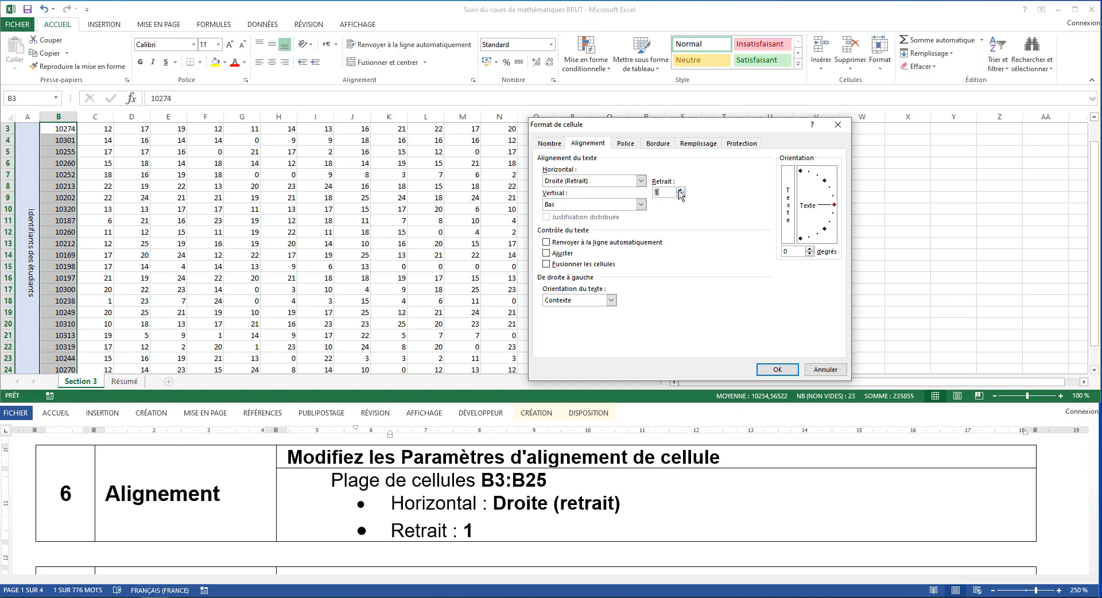
click(777, 370)
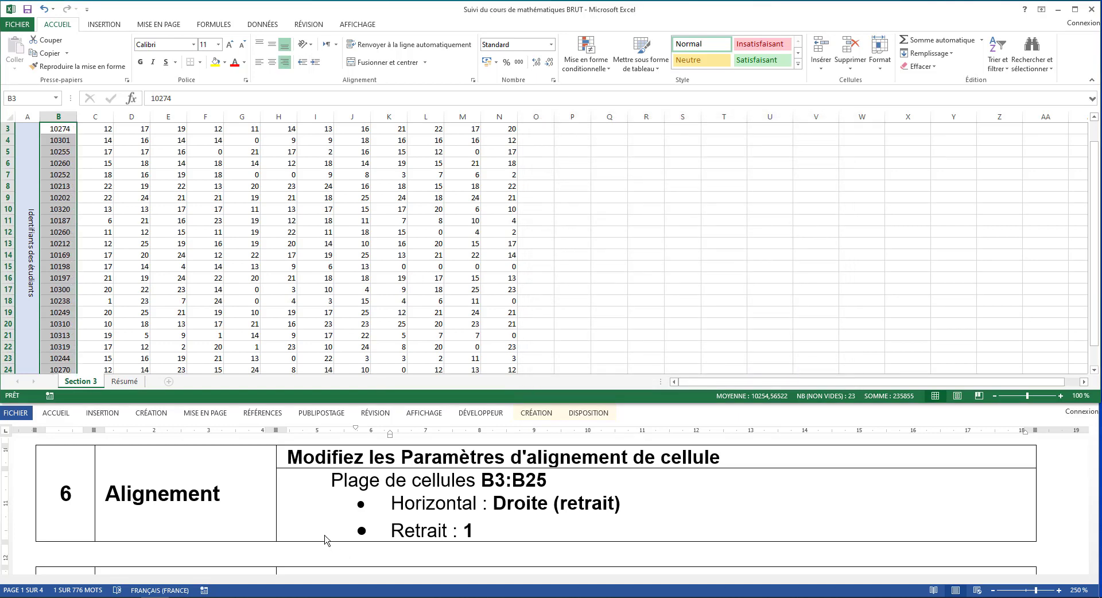
Following task 7, apply the Vert - Blanc - Rouge colour scale to the range C3:S25
scroll(325, 539, down, 5)
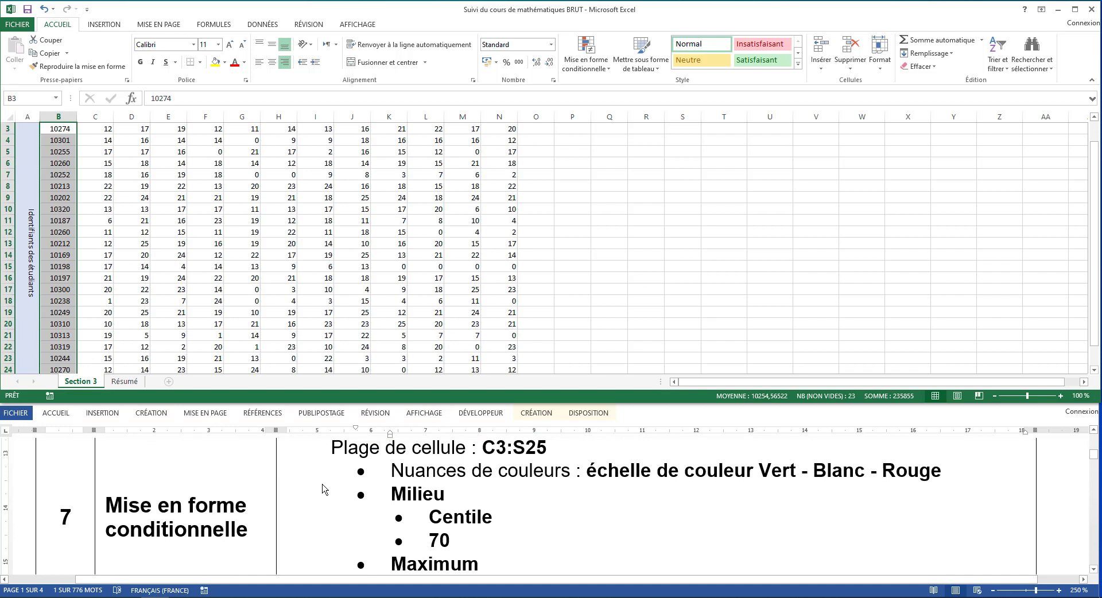
scroll(325, 489, up, 1)
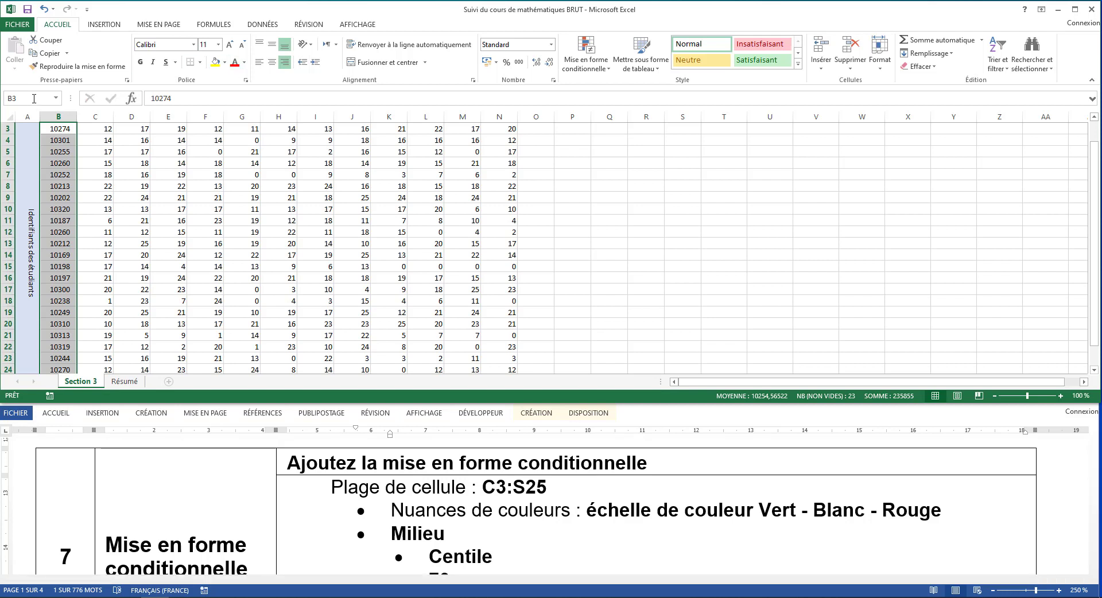
text(C)
key(Return)
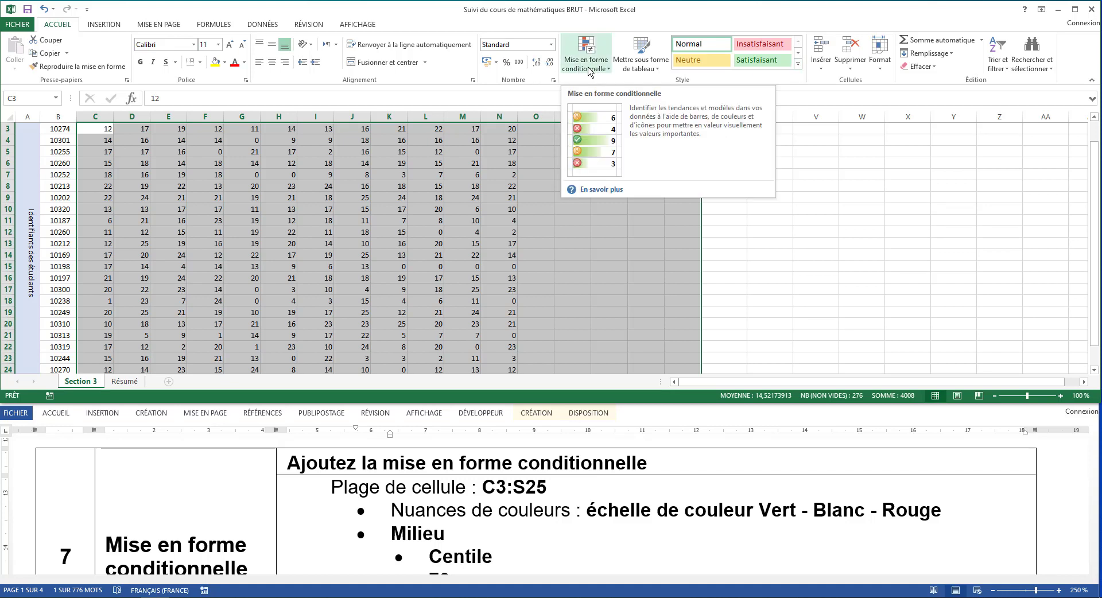
click(586, 68)
mouse_move(623, 168)
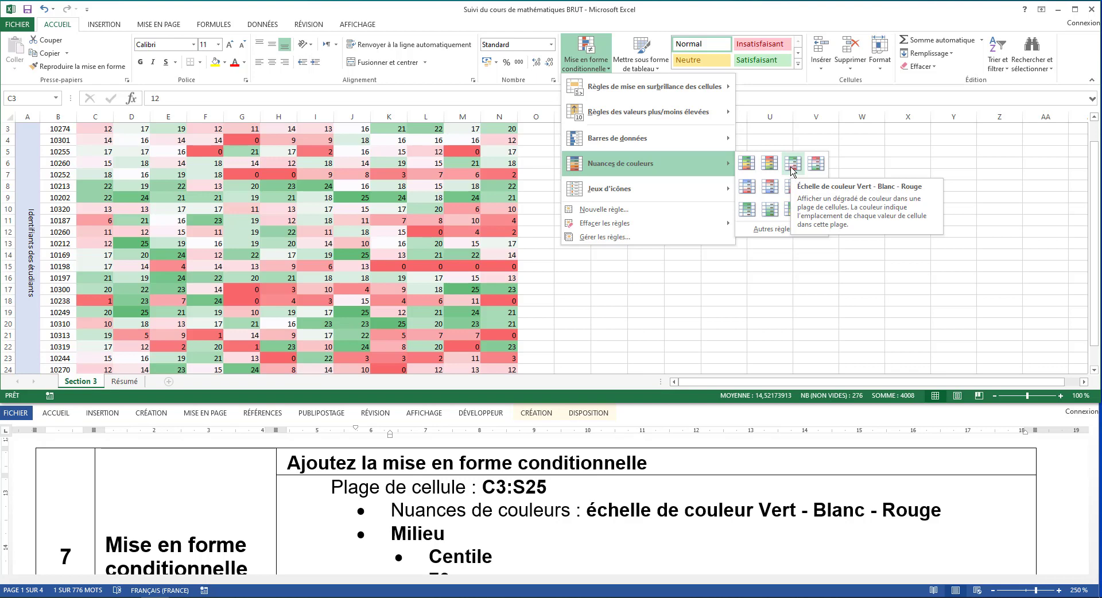
click(792, 164)
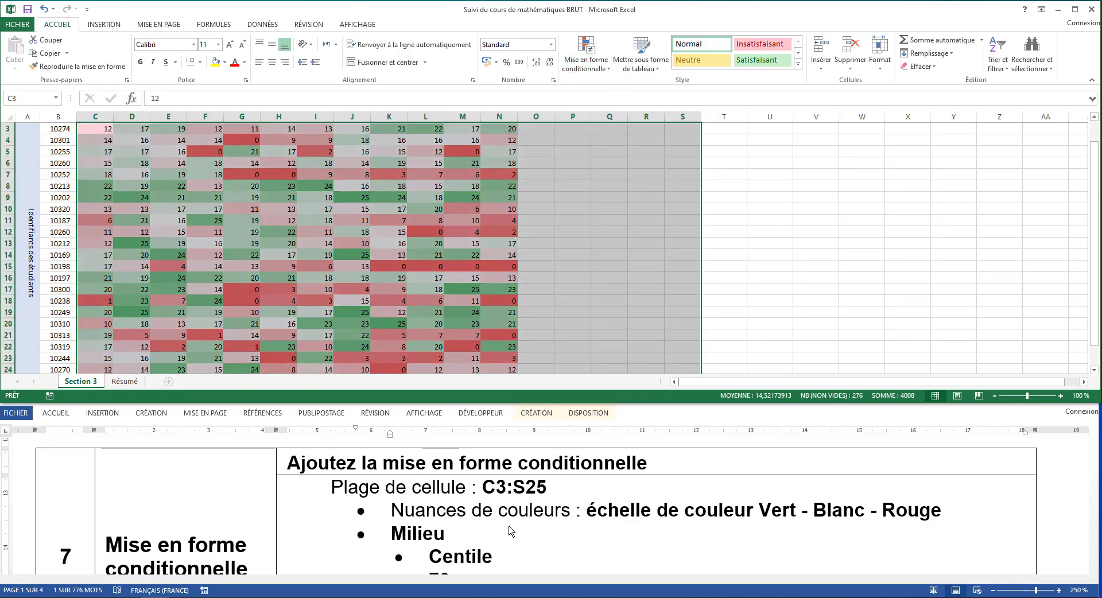
Read the Milieu and Maximum settings of the task 7 conditional formatting instructions in Word
scroll(511, 531, down, 1)
scroll(511, 531, down, 1)
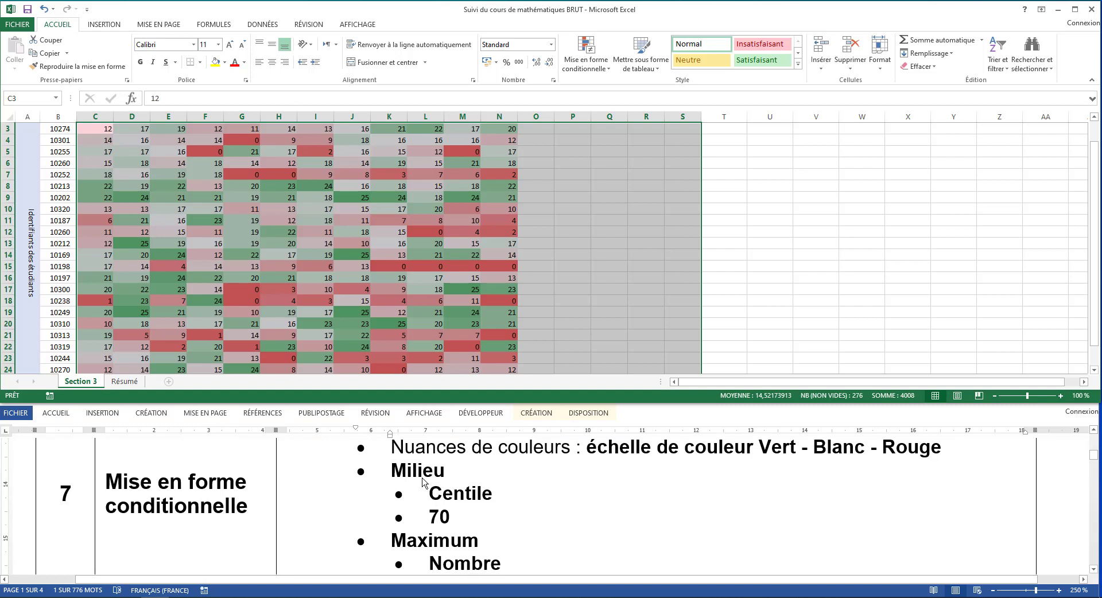
scroll(449, 516, down, 3)
scroll(449, 517, up, 3)
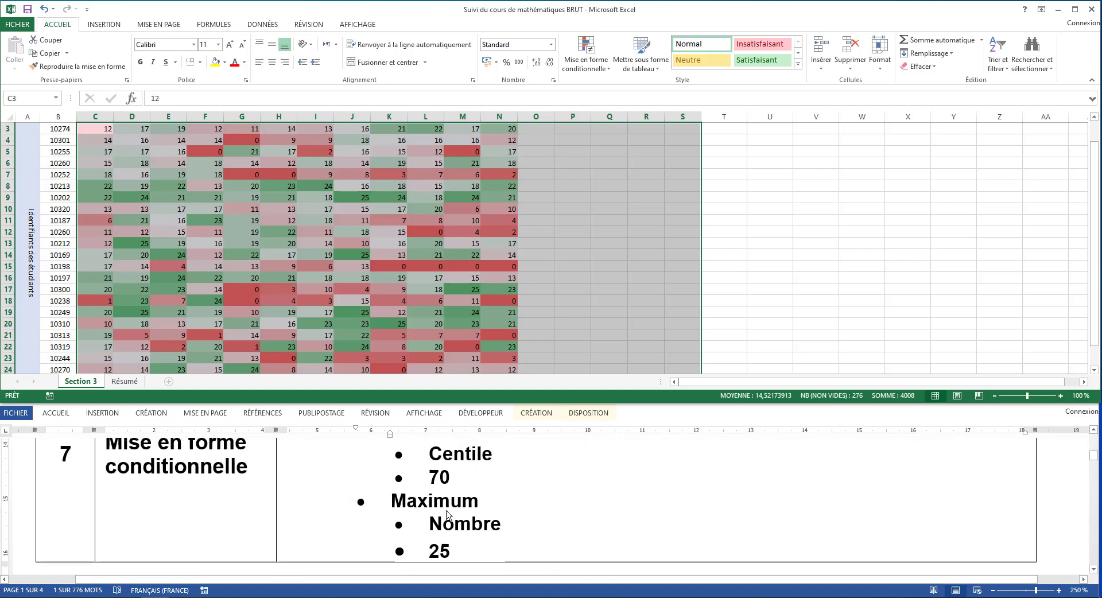
scroll(448, 515, down, 1)
scroll(449, 515, down, 2)
scroll(449, 515, up, 1)
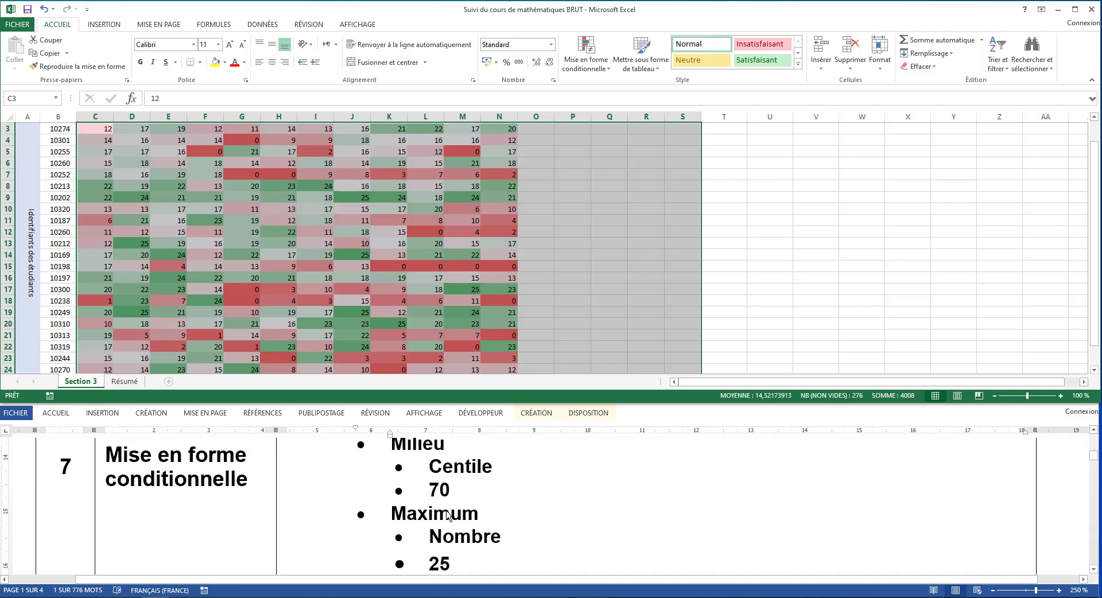
Edit the colour scale rule on C3:S25 and set its midpoint (Milieu) percentile value to 70
click(586, 68)
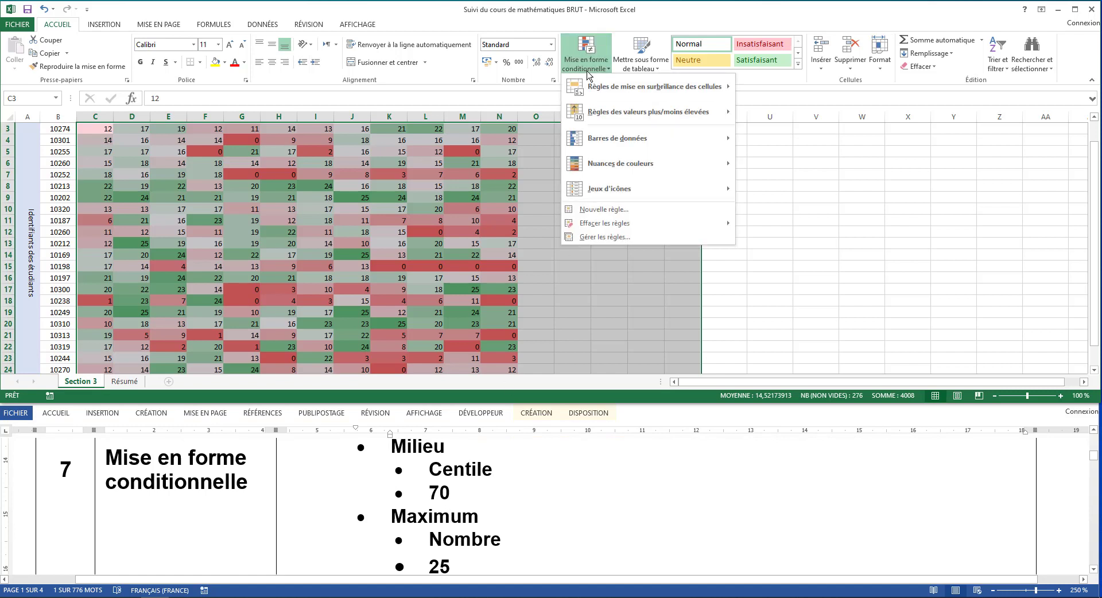
click(630, 237)
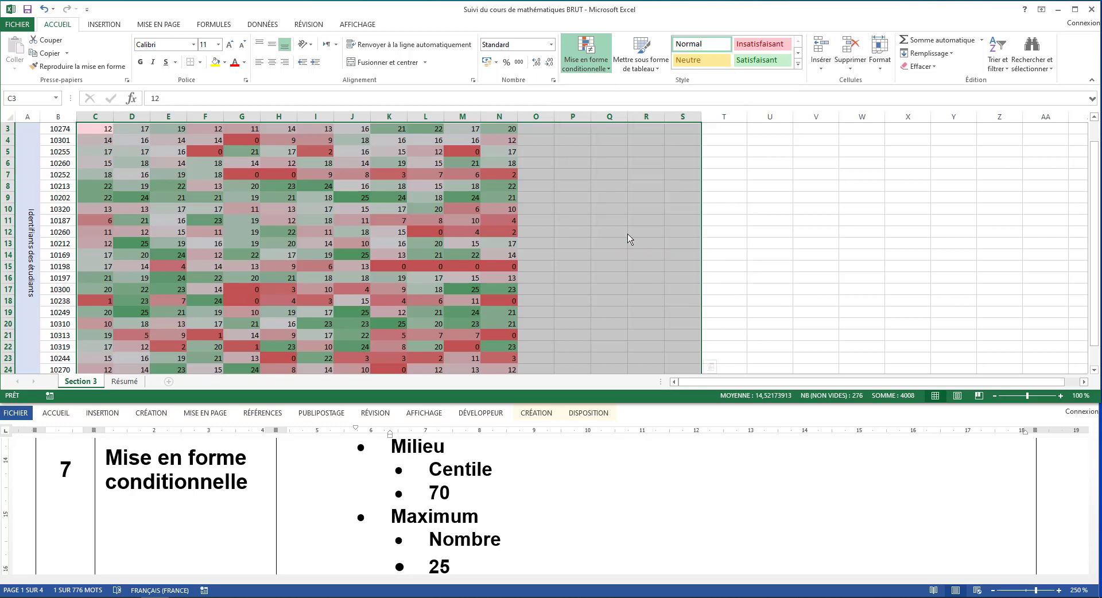
click(570, 262)
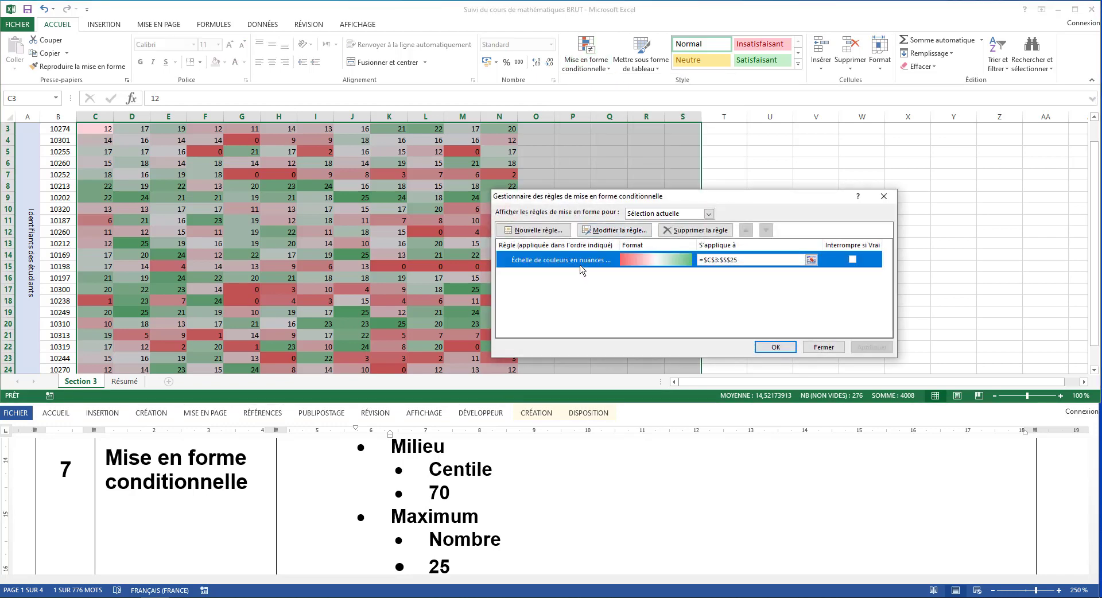
click(625, 232)
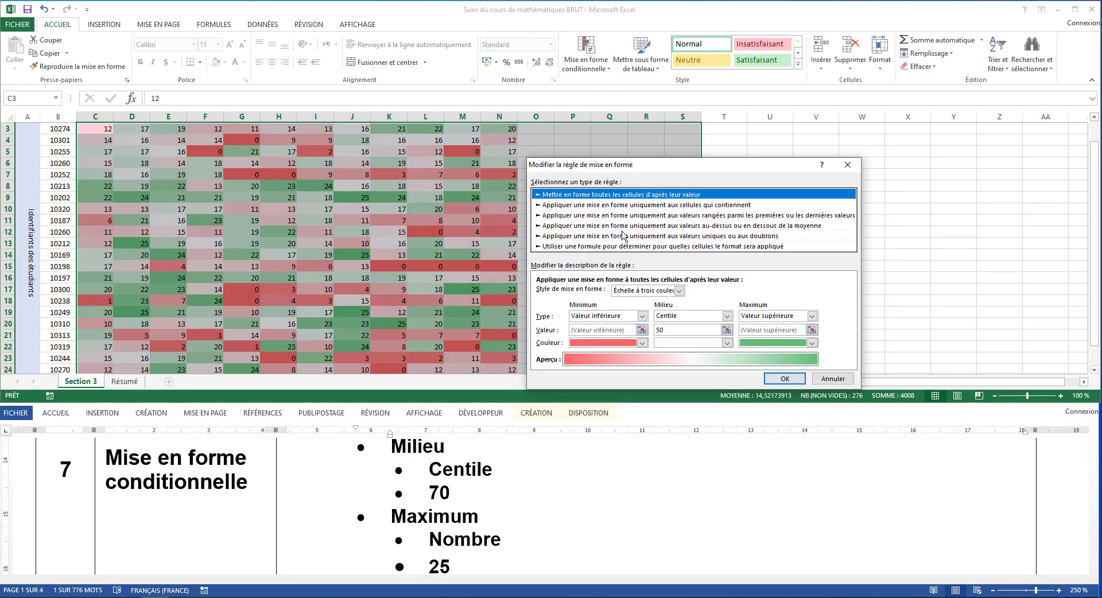
double_click(669, 330)
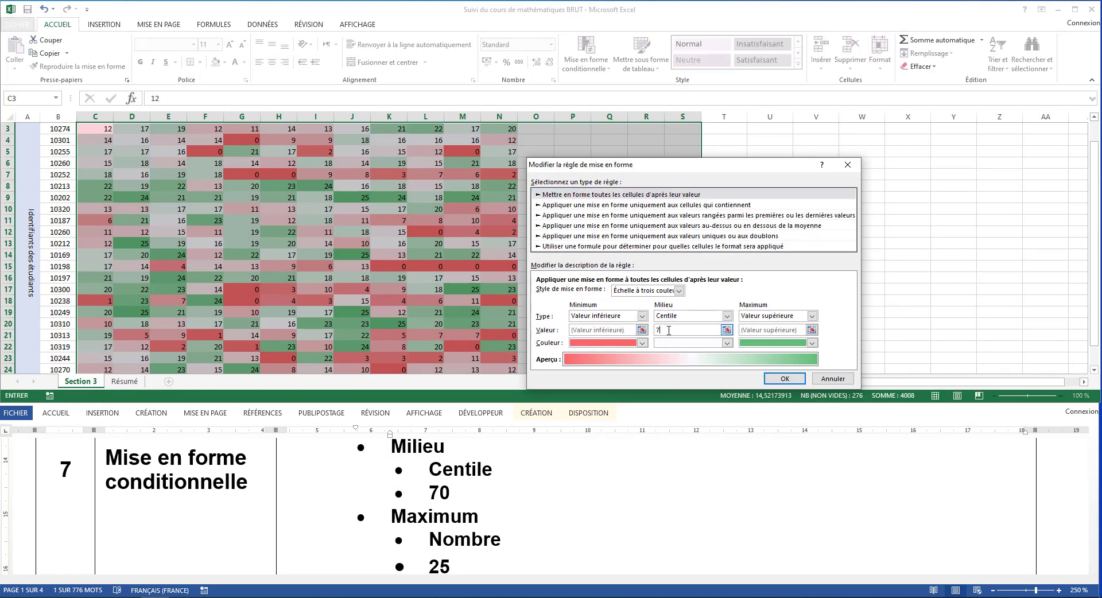
text(70)
Set the rule's maximum to type Nombre with value 25 and apply the modified colour scale
click(778, 317)
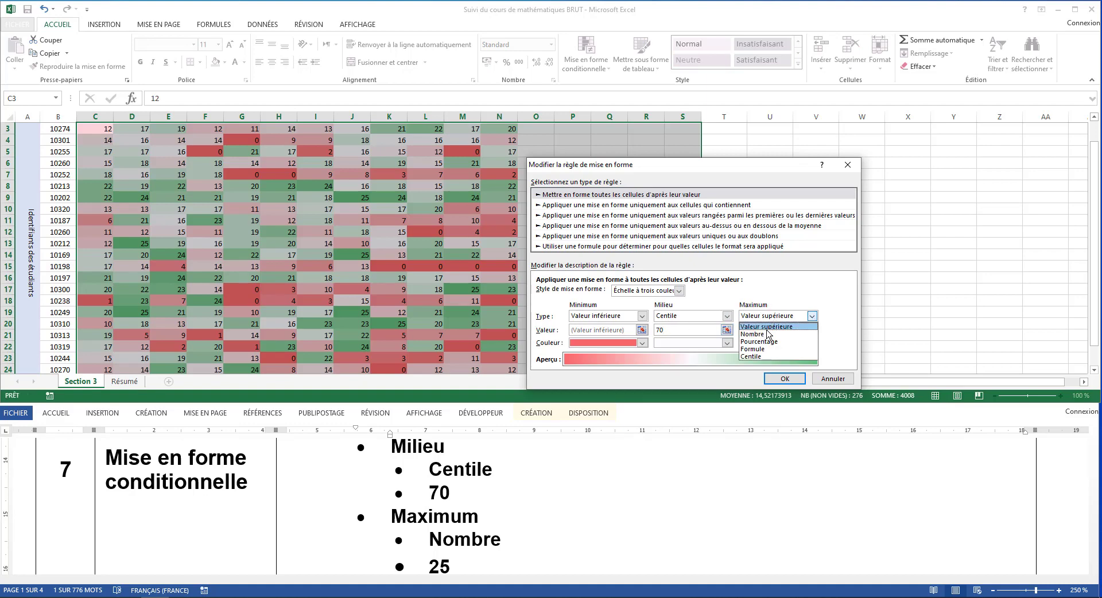
click(768, 334)
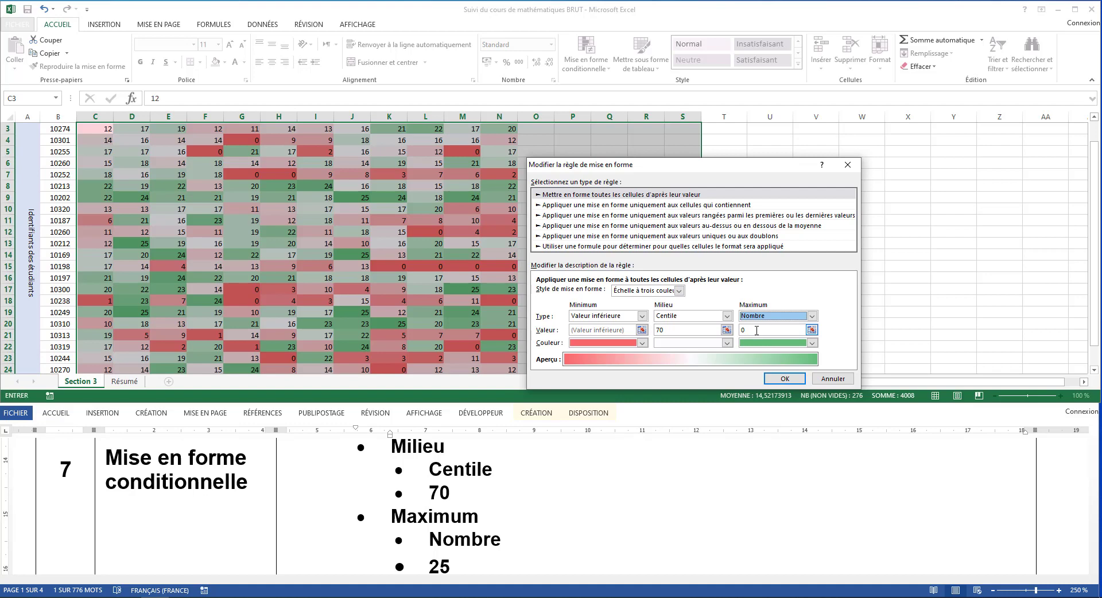
click(741, 331)
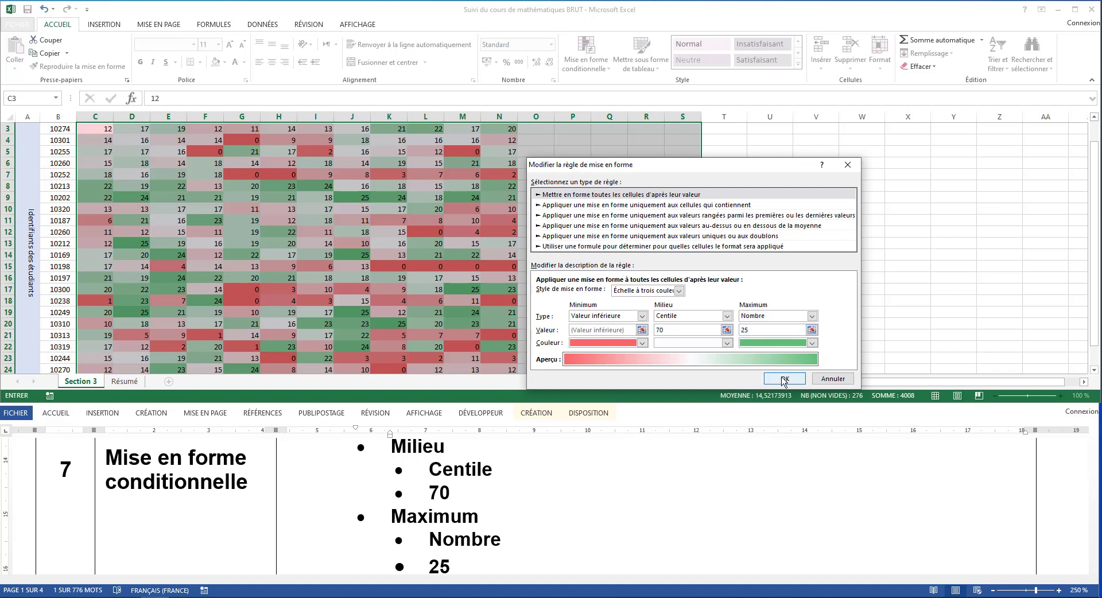
click(784, 380)
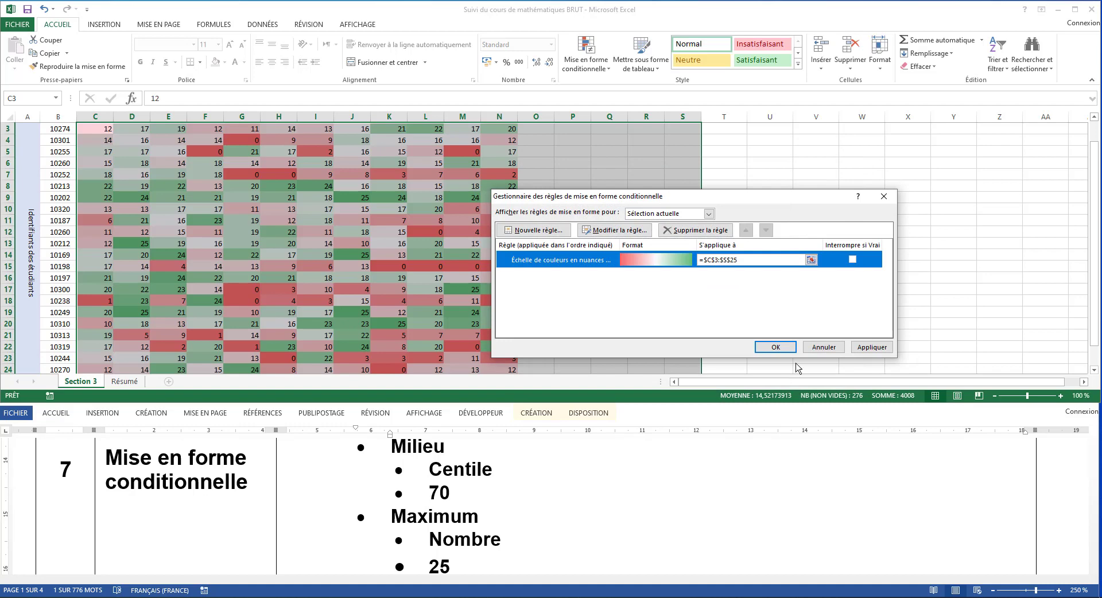
click(865, 348)
click(776, 347)
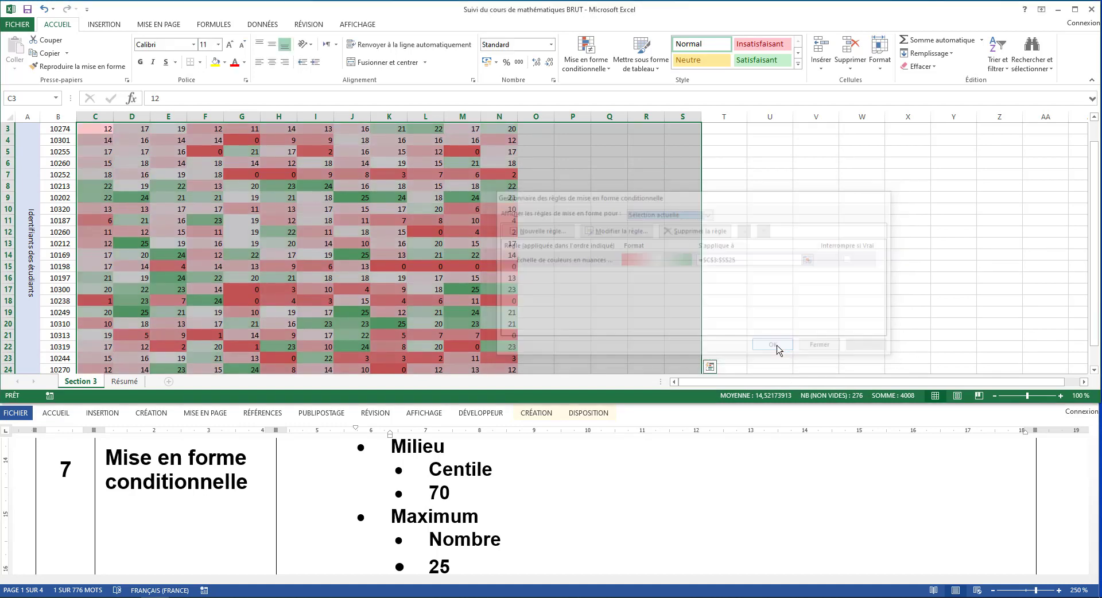
Following task 8, define the range B3:S25 as the print area and turn on printing of the gridlines
scroll(583, 482, down, 3)
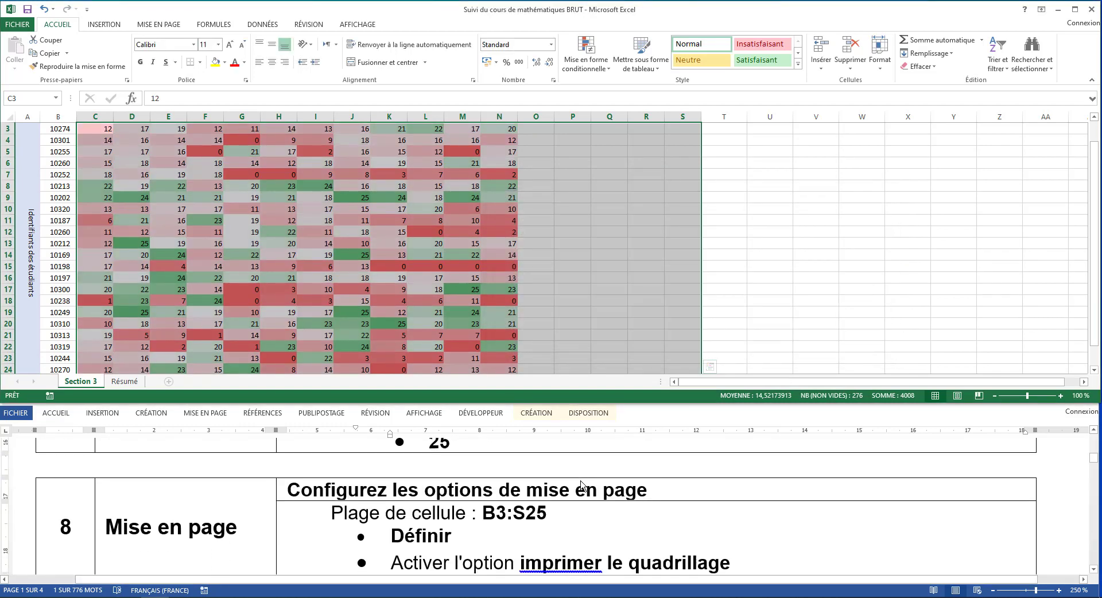
scroll(582, 485, down, 2)
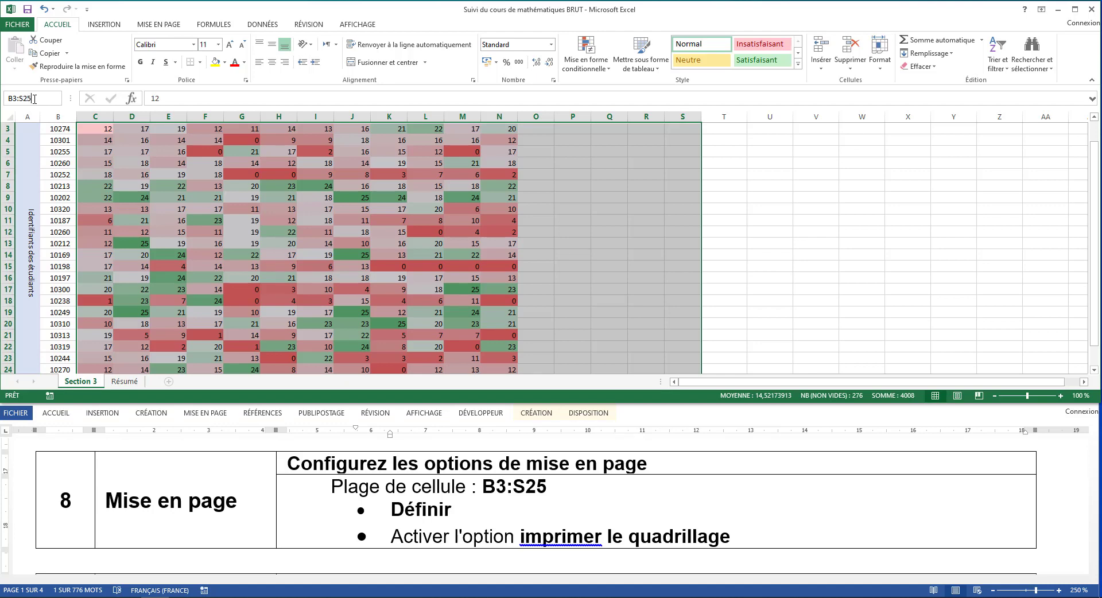
key(Return)
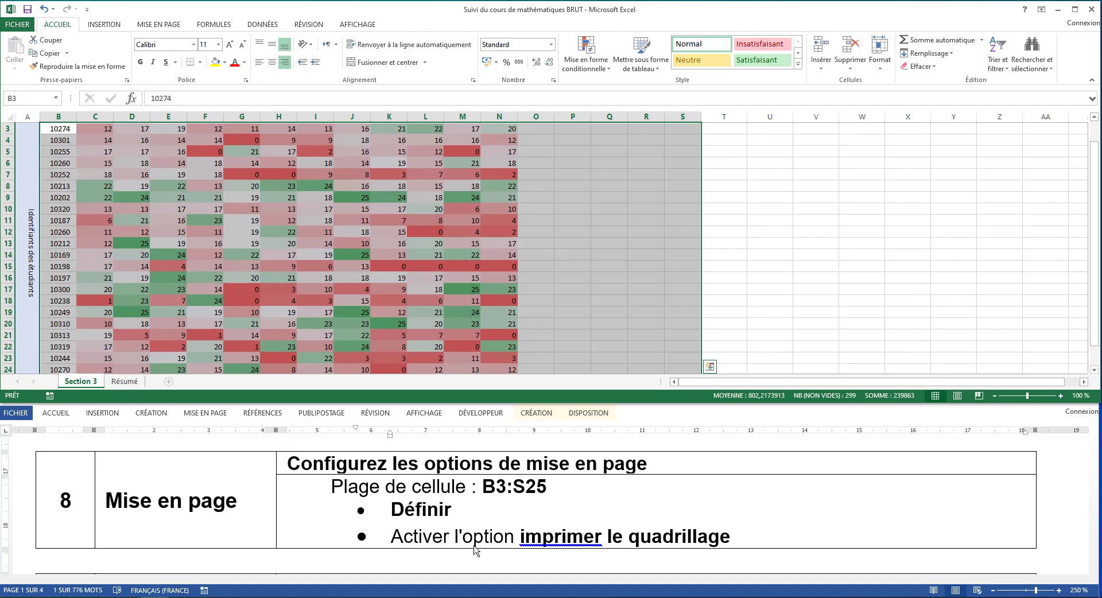
click(164, 24)
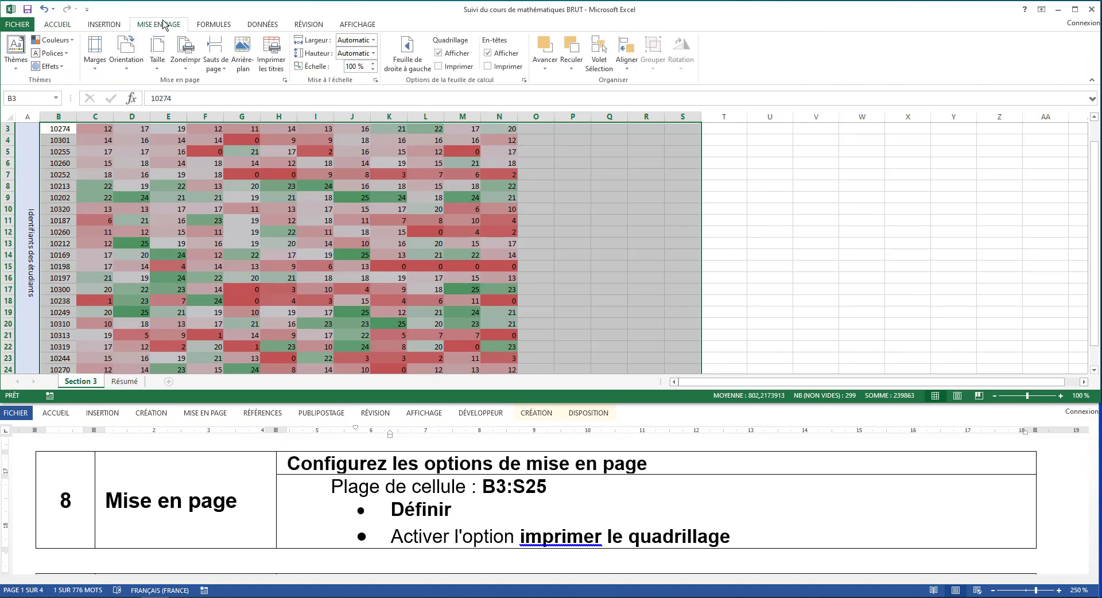
click(188, 64)
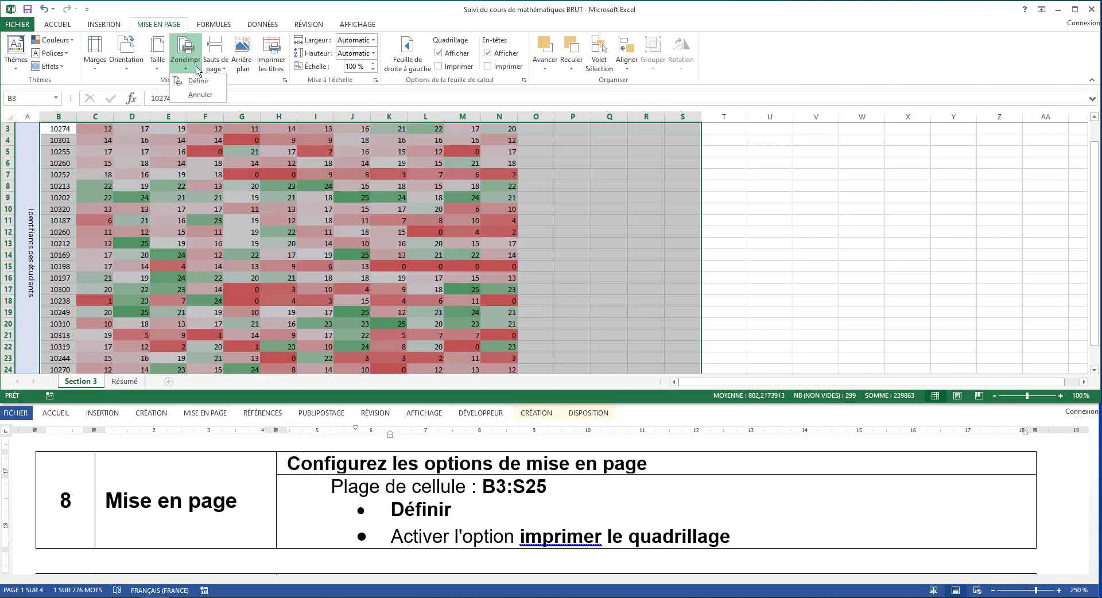
click(198, 81)
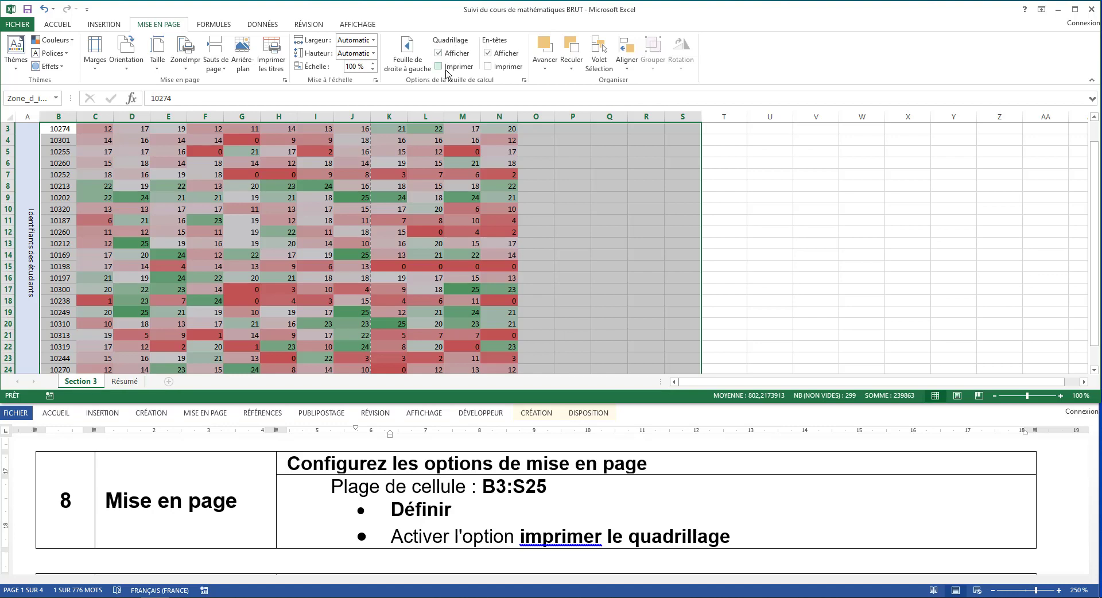
click(445, 72)
Following task 9, hide column A and columns O to R on the Section 3 sheet
scroll(342, 494, down, 1)
scroll(341, 493, down, 2)
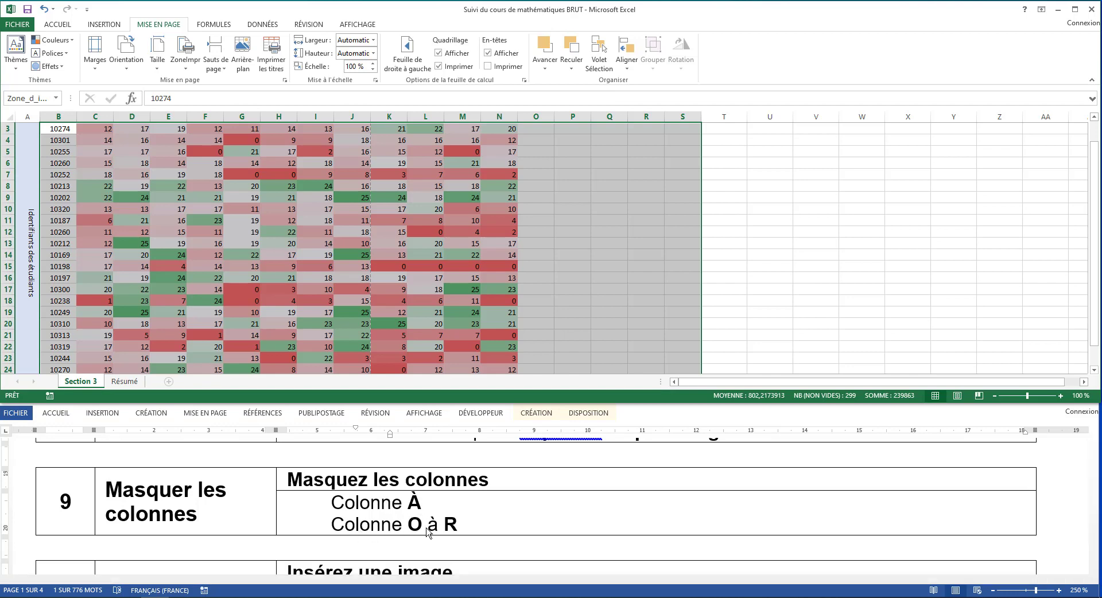
click(28, 117)
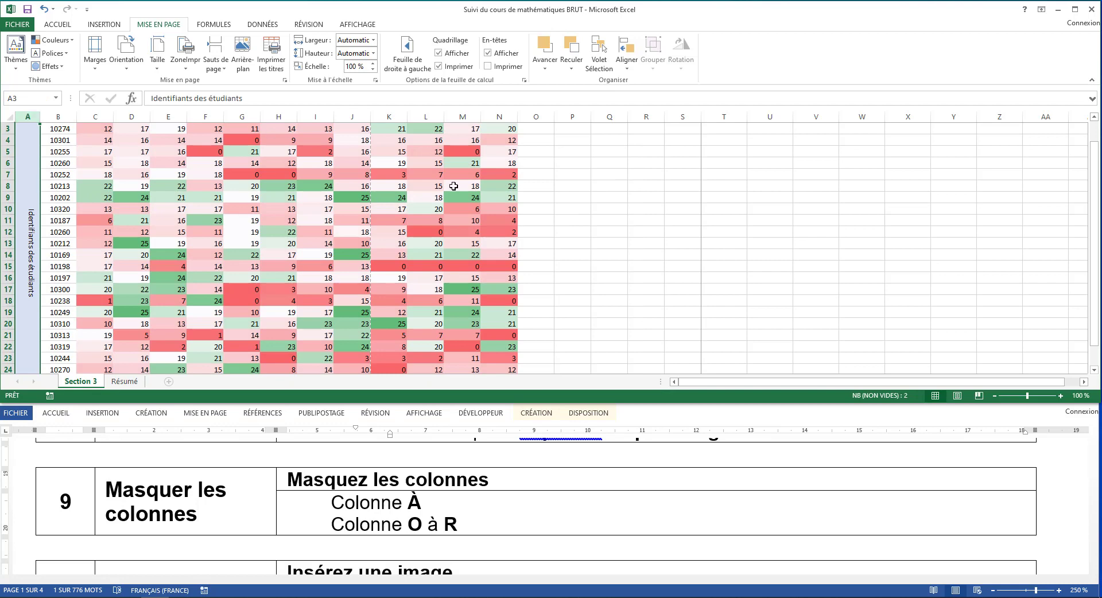
drag(542, 119, 629, 116)
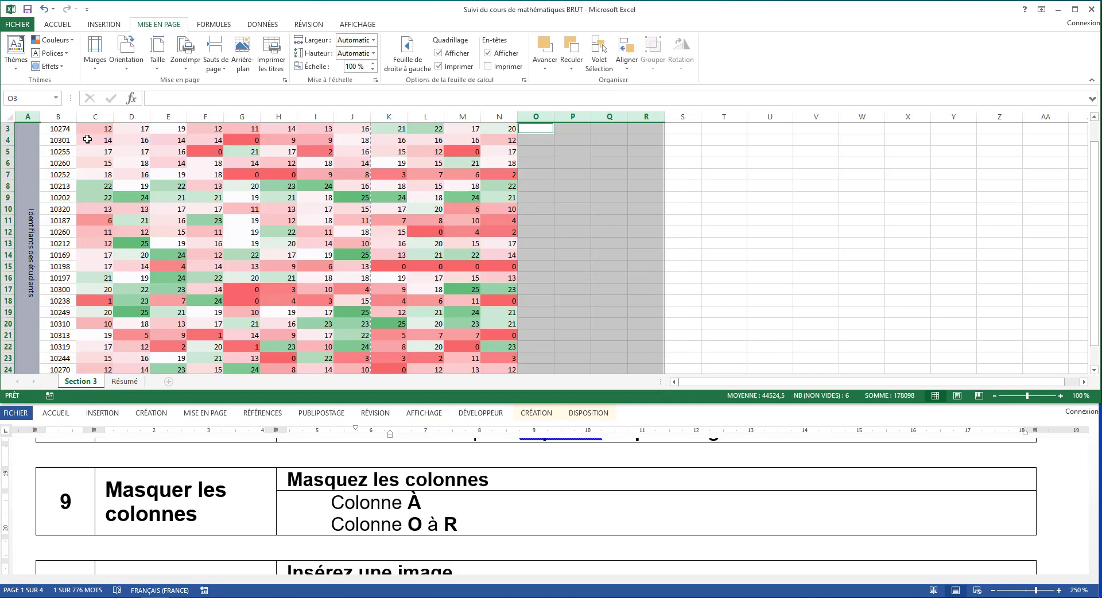
click(58, 25)
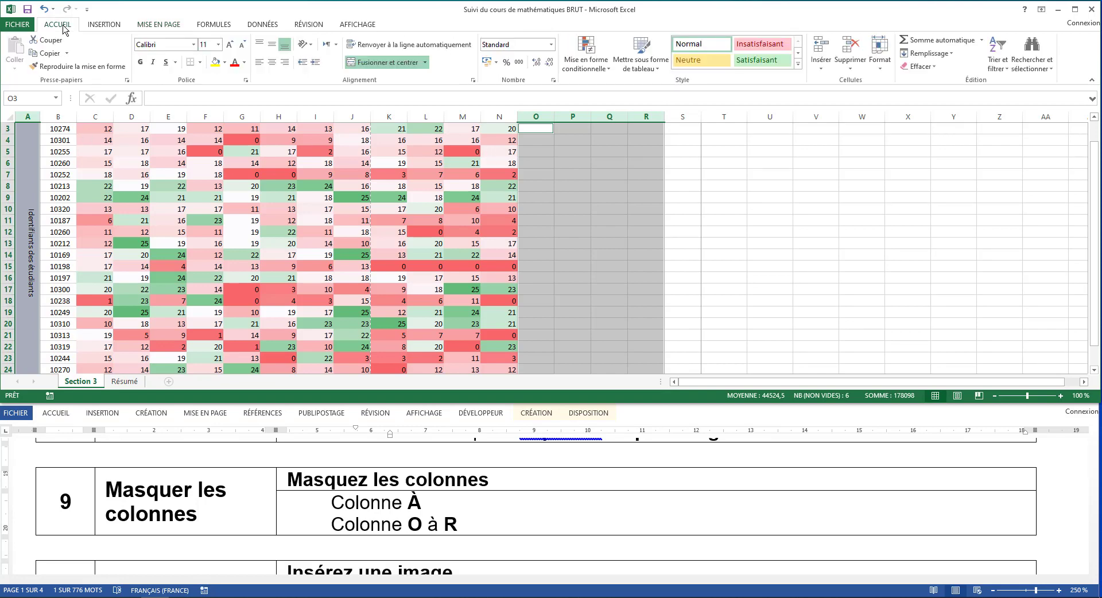
click(882, 64)
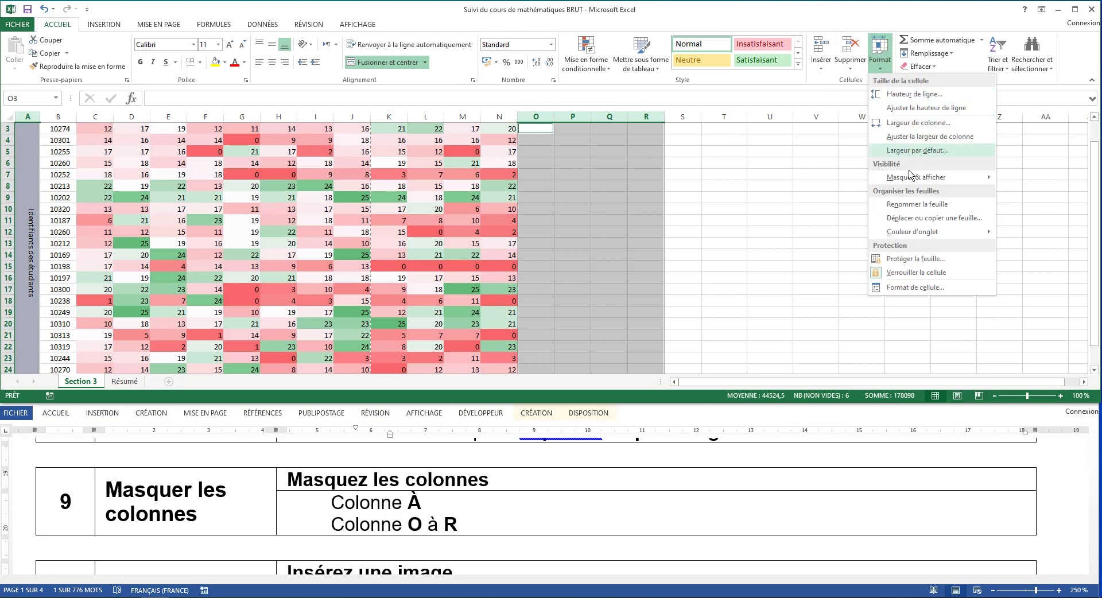
mouse_move(910, 174)
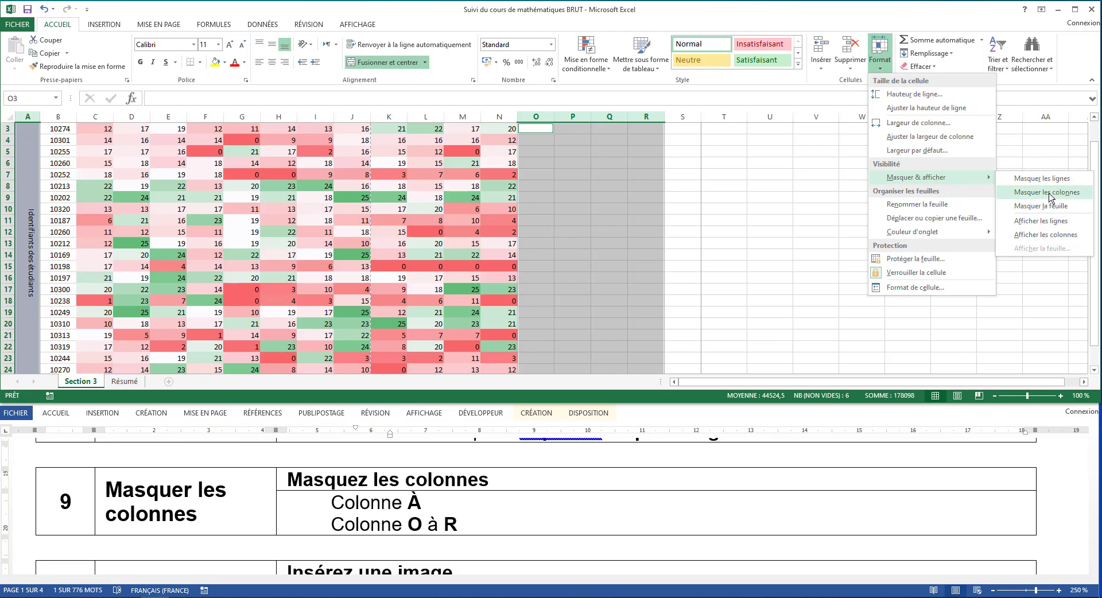
click(1048, 198)
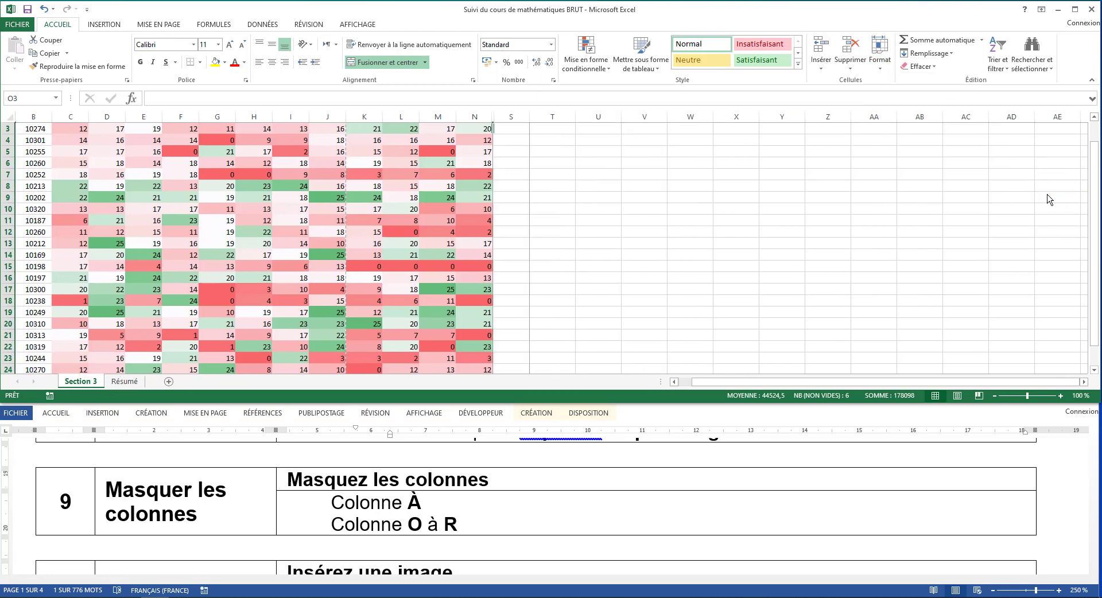
scroll(697, 181, up, 1)
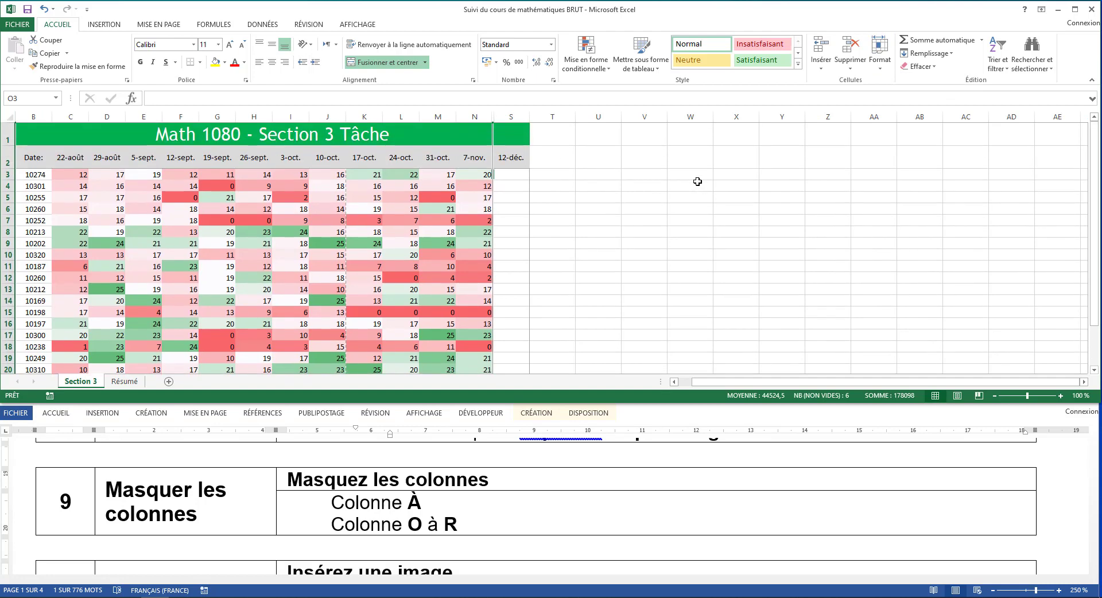
click(698, 181)
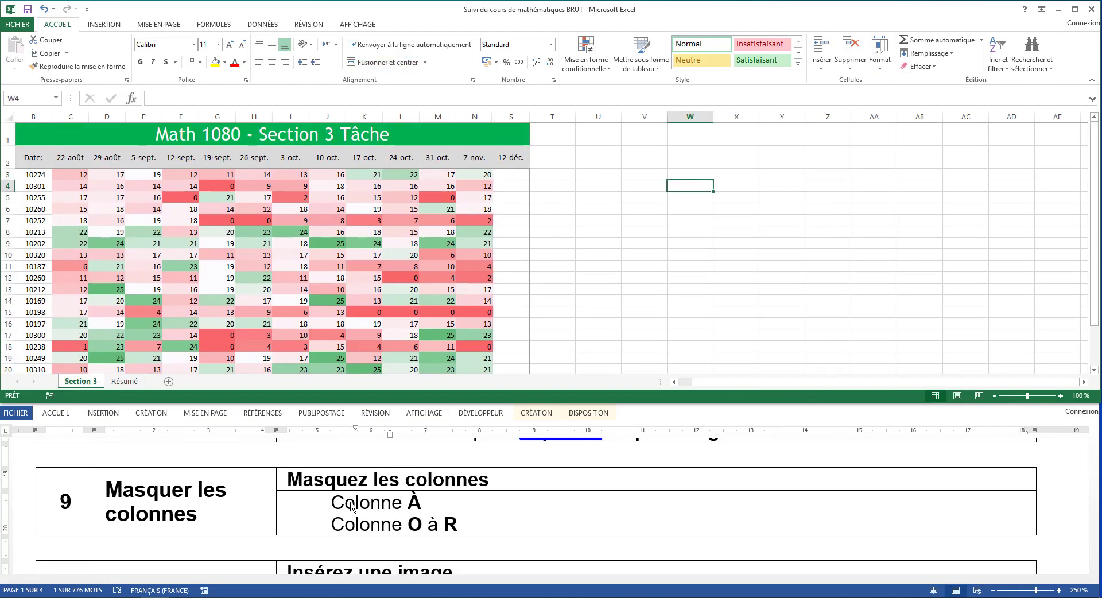
Following task 10, insert the Livres image from the Suivi du cours de mathématiques desktop folder at cell U3, beside the data
scroll(351, 507, down, 3)
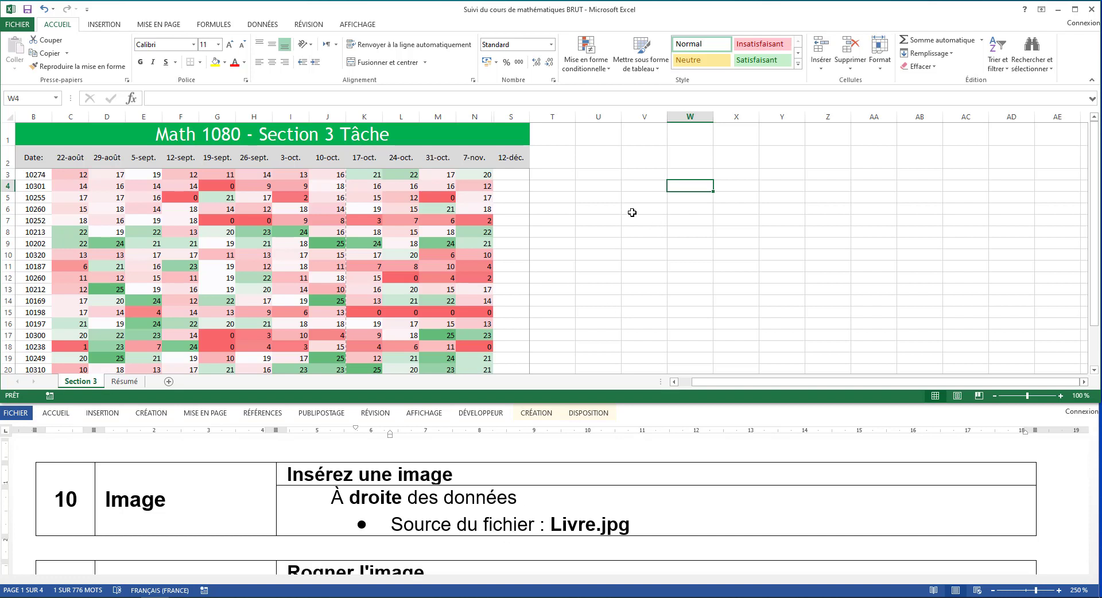
click(585, 177)
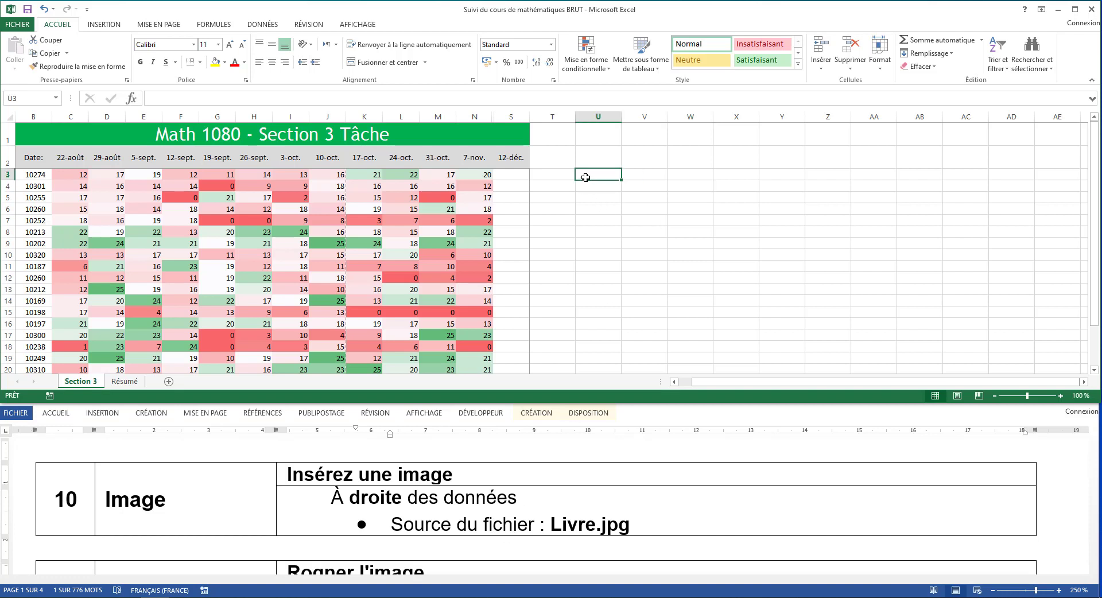
click(585, 229)
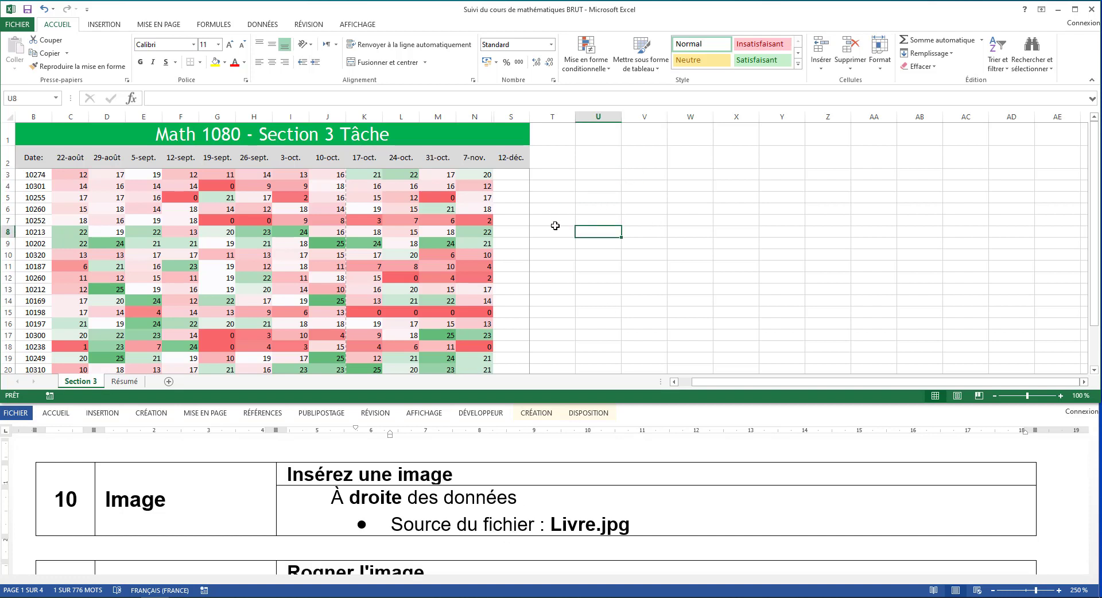
click(359, 185)
shift+click(182, 265)
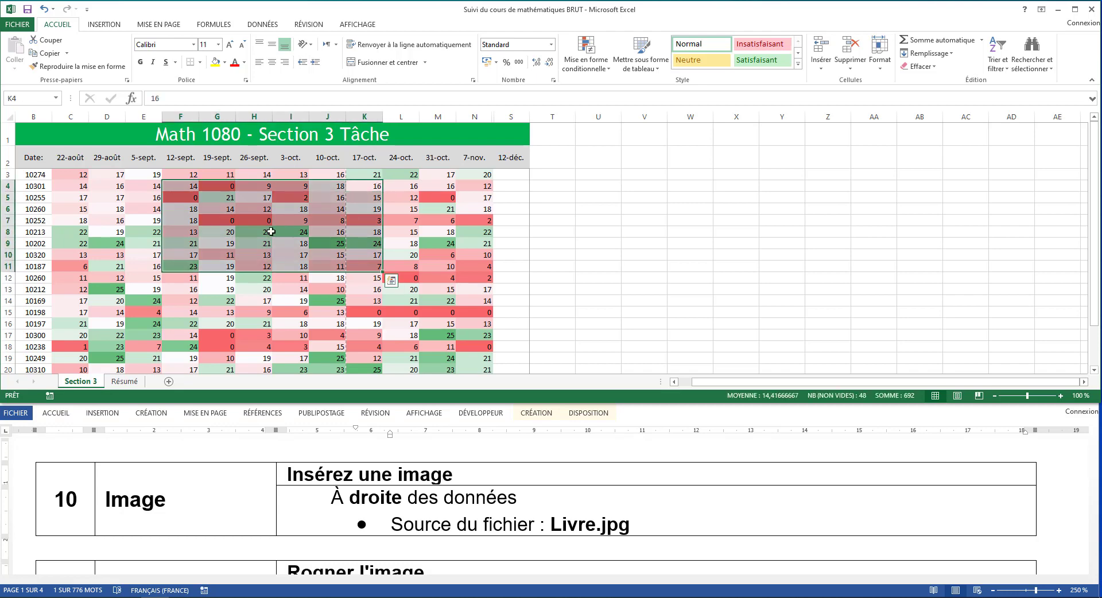
click(601, 174)
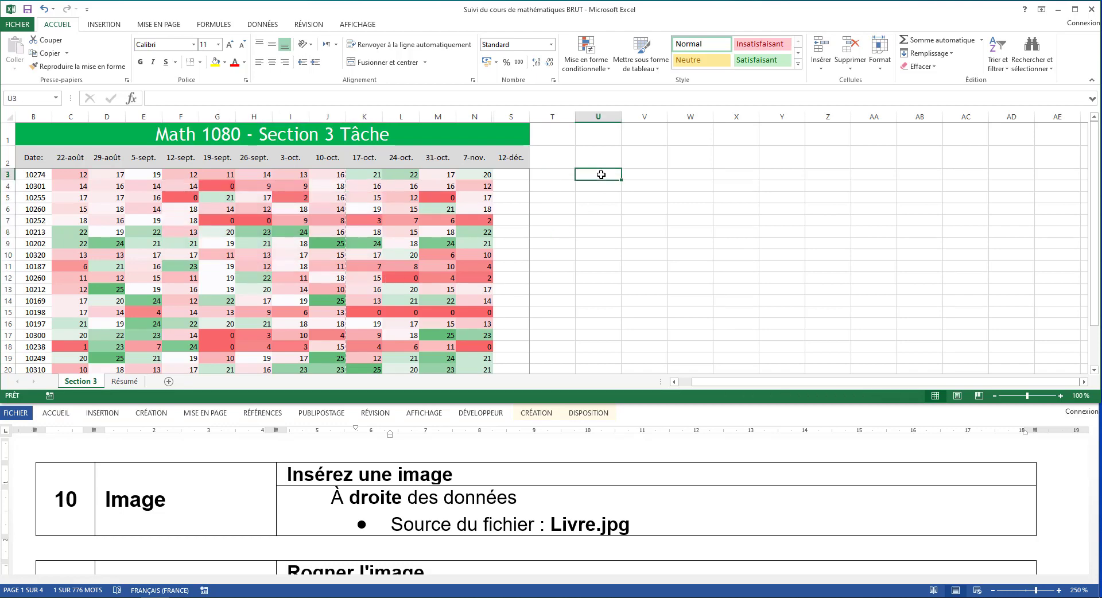
click(100, 25)
click(144, 52)
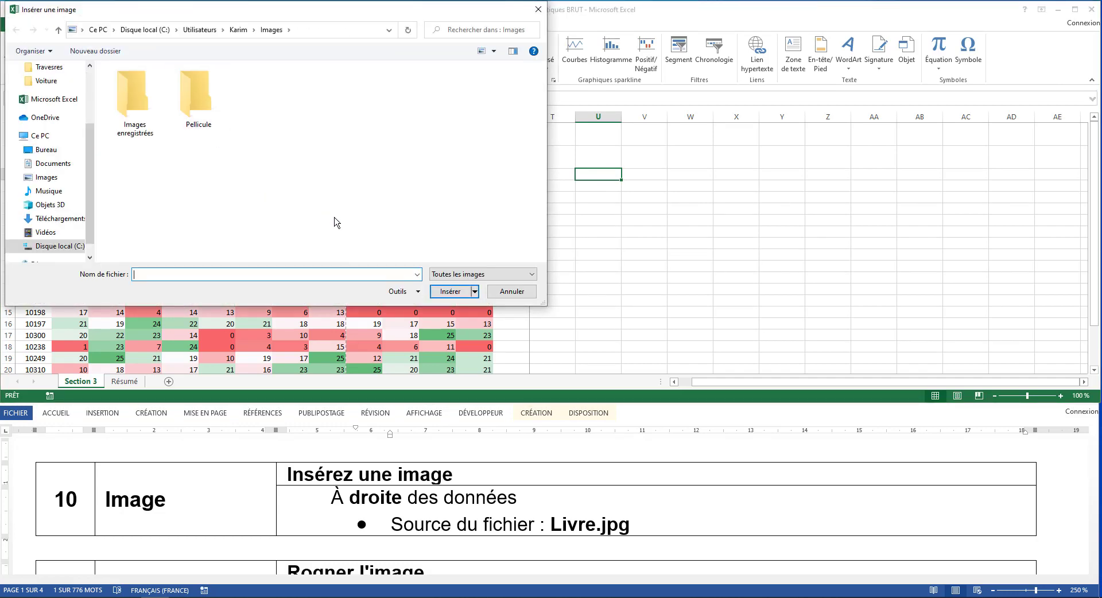
drag(368, 227, 89, 59)
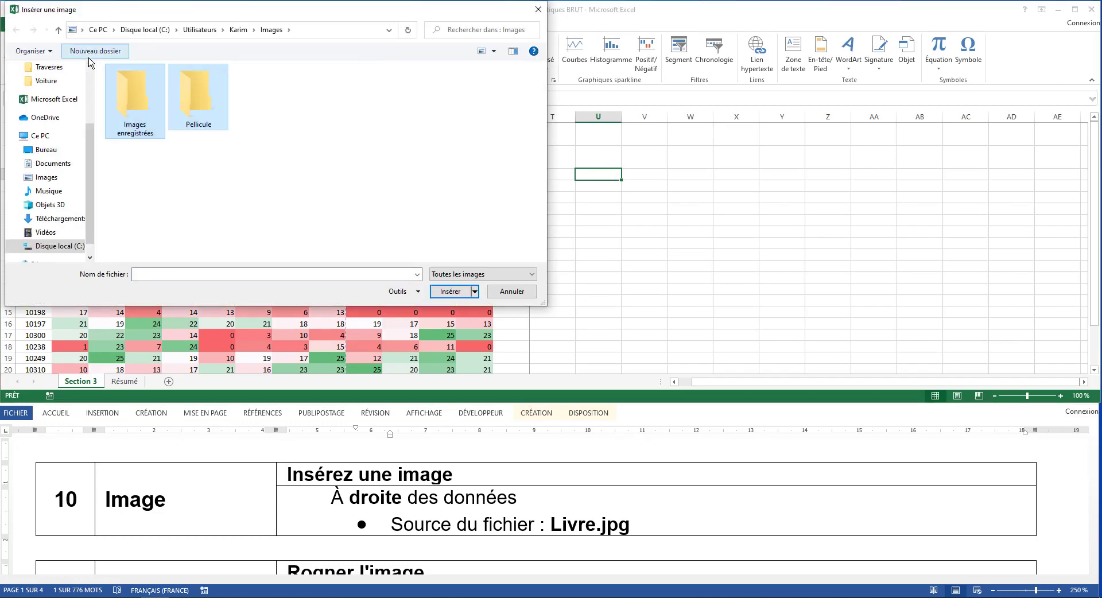
click(47, 151)
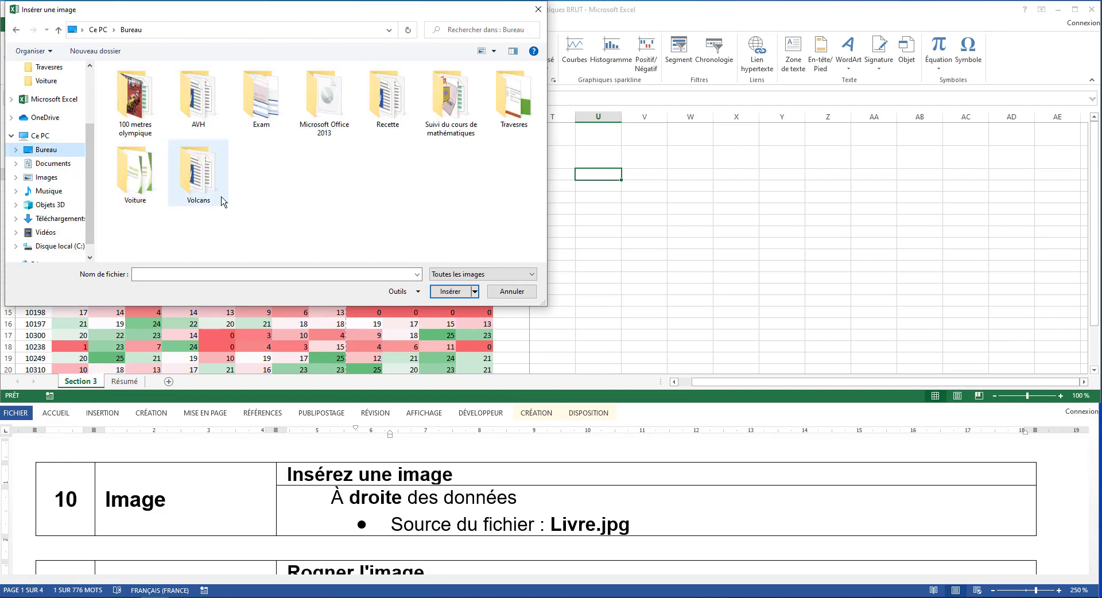
double_click(435, 101)
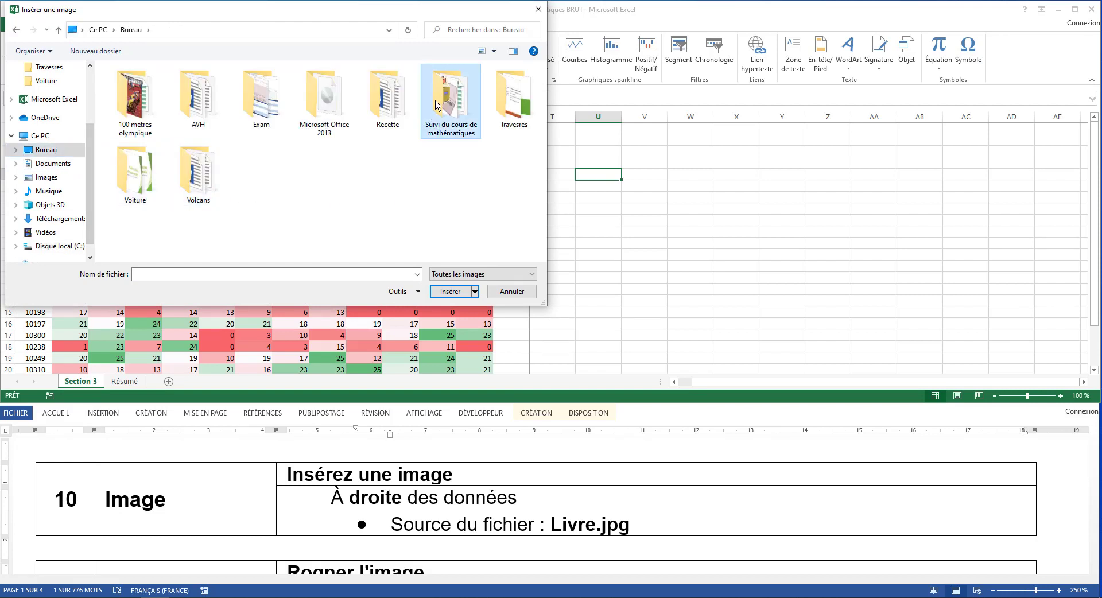
click(144, 106)
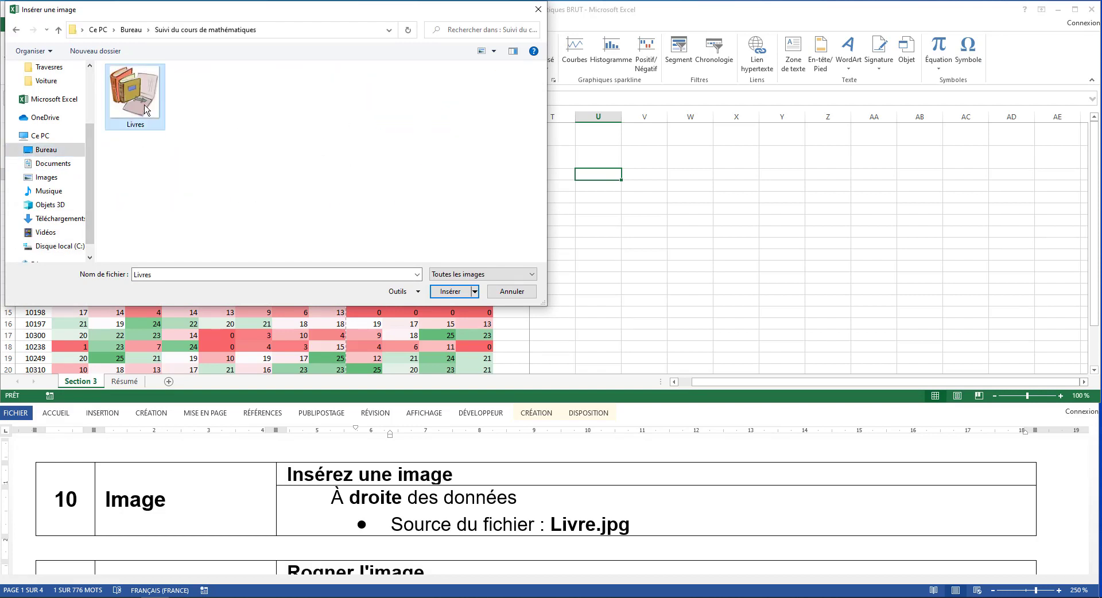
click(447, 292)
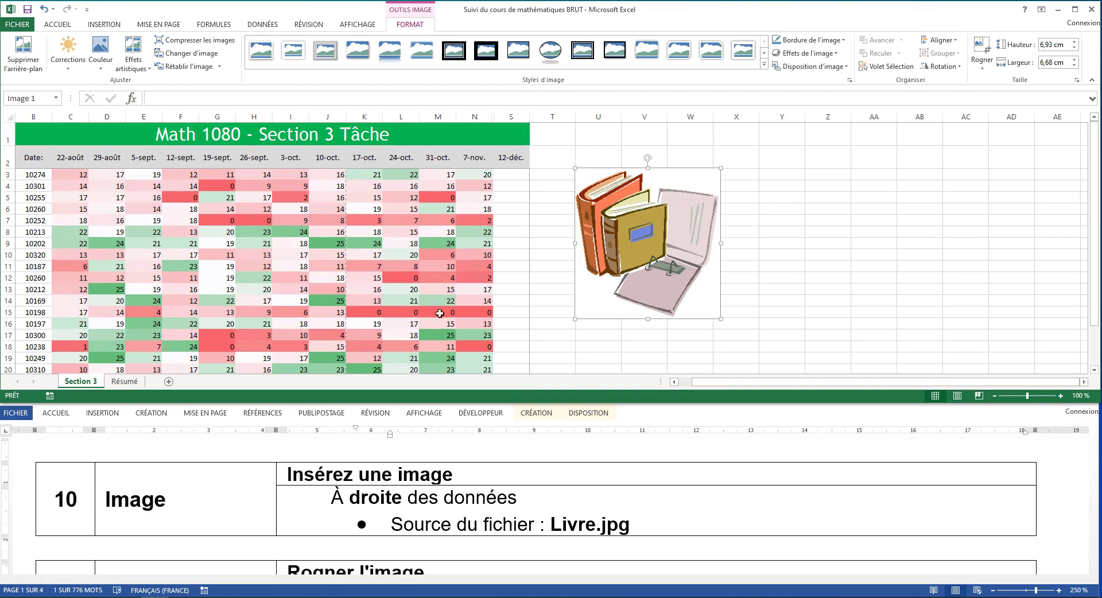
Following task 11, crop the book image to the shape Rogner un rectangle avec un coin du même côté
scroll(416, 521, down, 3)
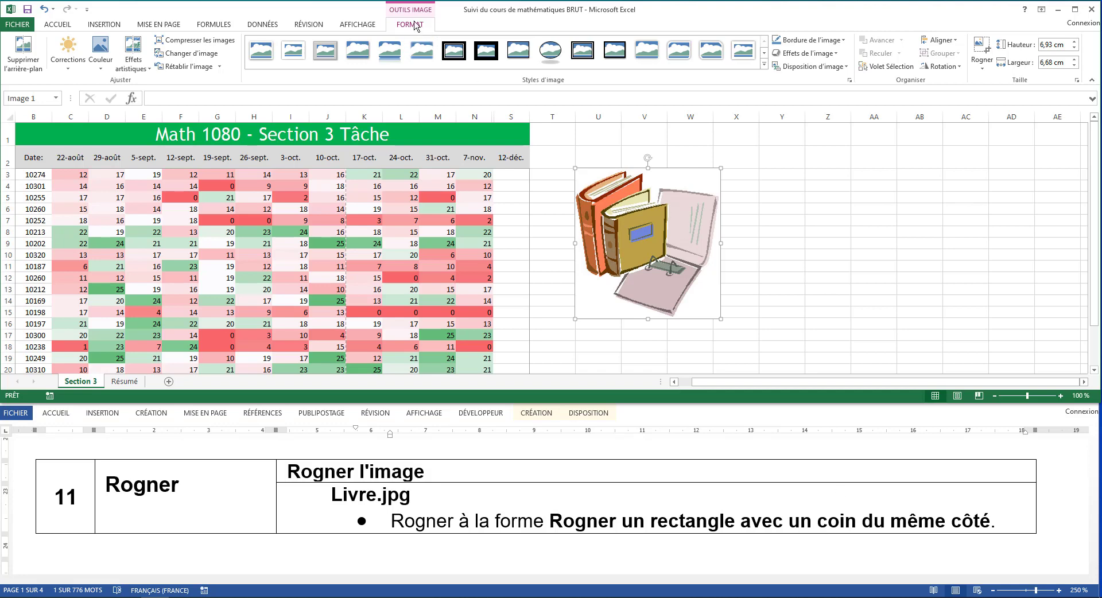
click(983, 72)
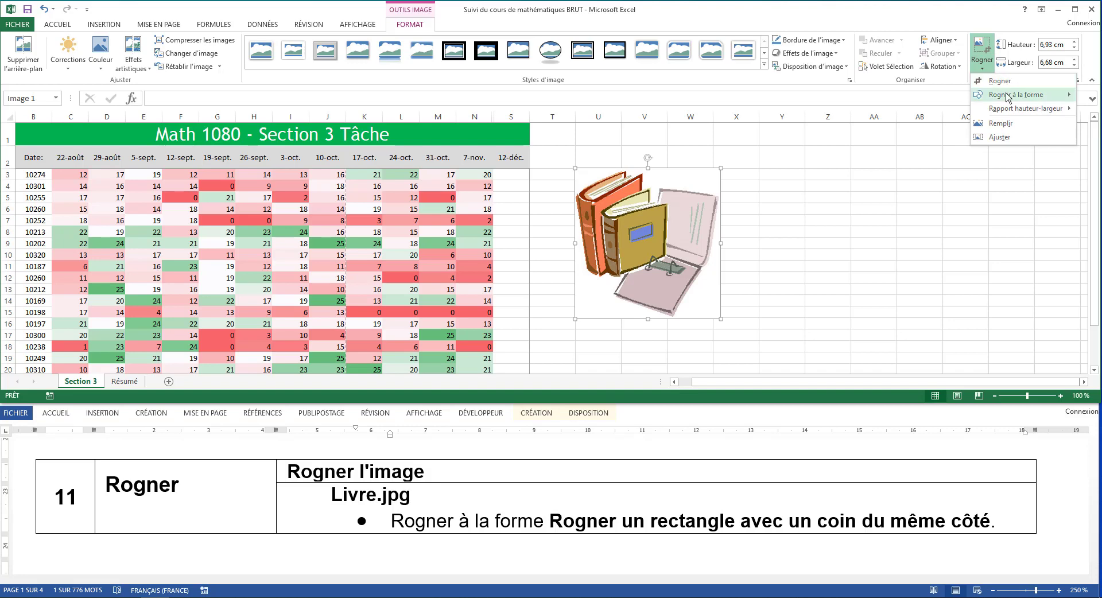
mouse_move(1009, 97)
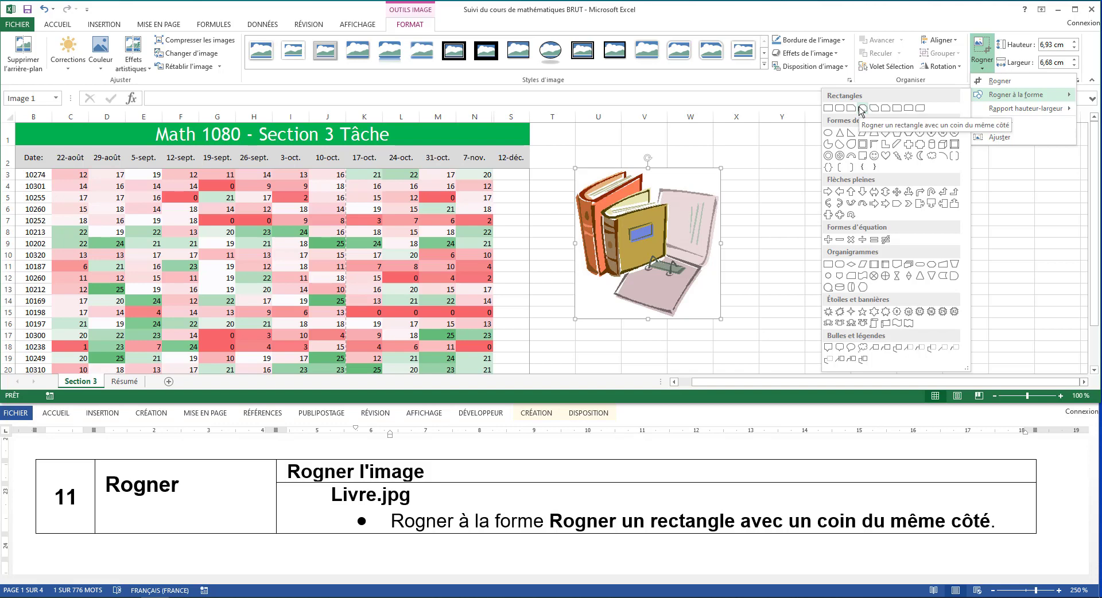
click(862, 108)
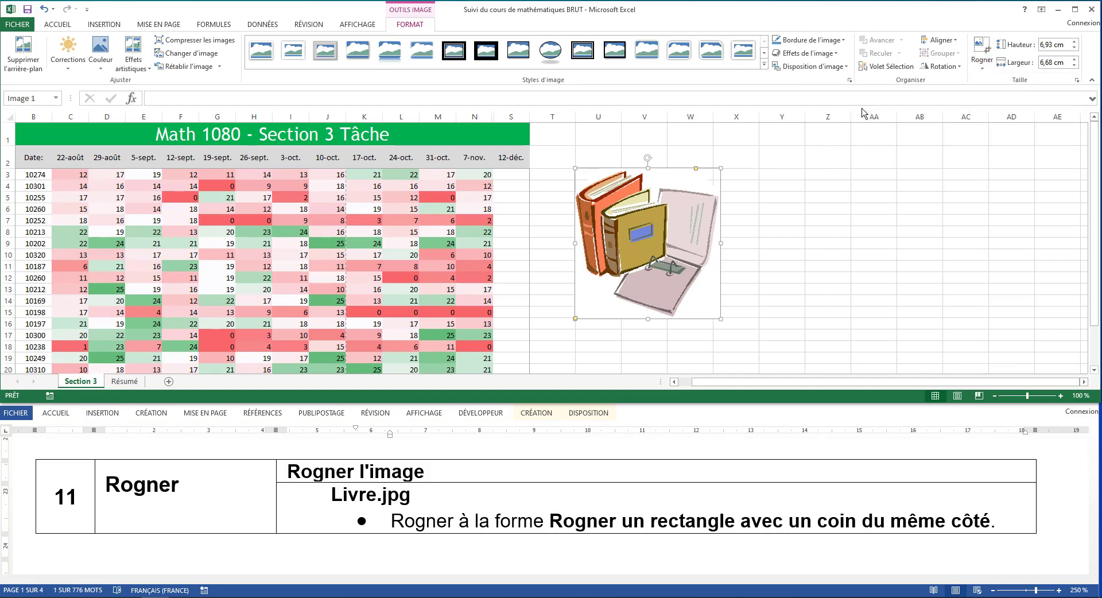
Advance to the Feuille « Résumé » part of the Word instructions and open the Résumé sheet in the workbook
scroll(261, 553, down, 3)
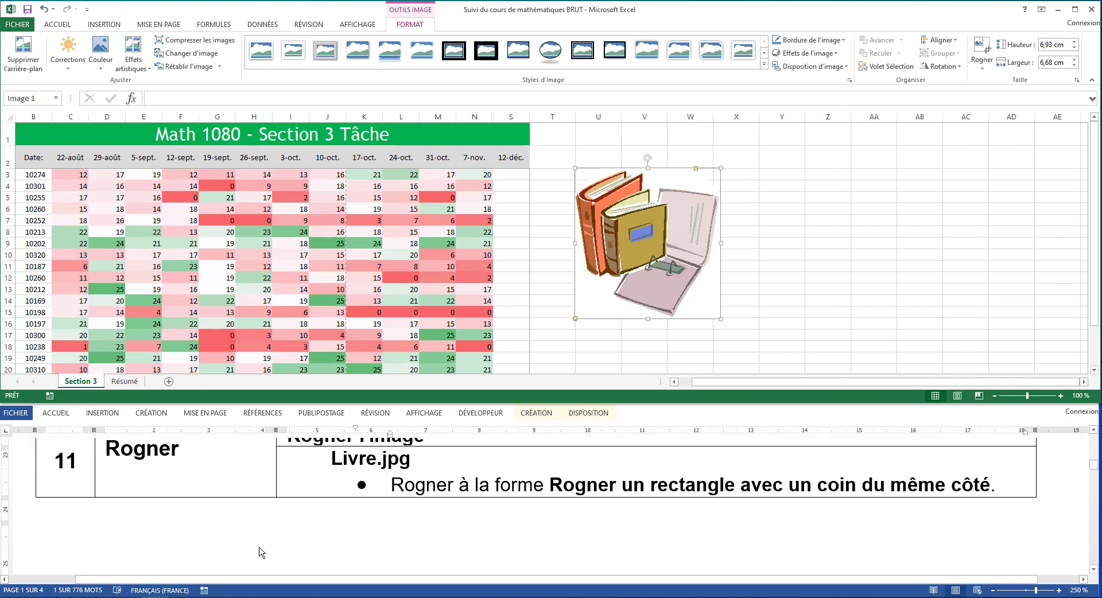
scroll(262, 553, down, 3)
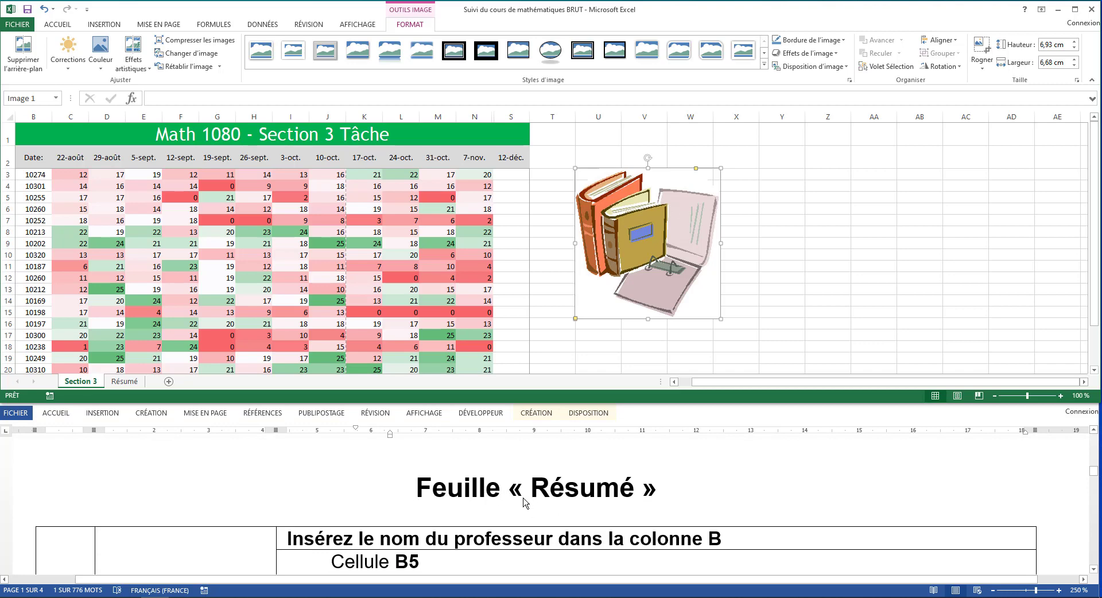
click(131, 383)
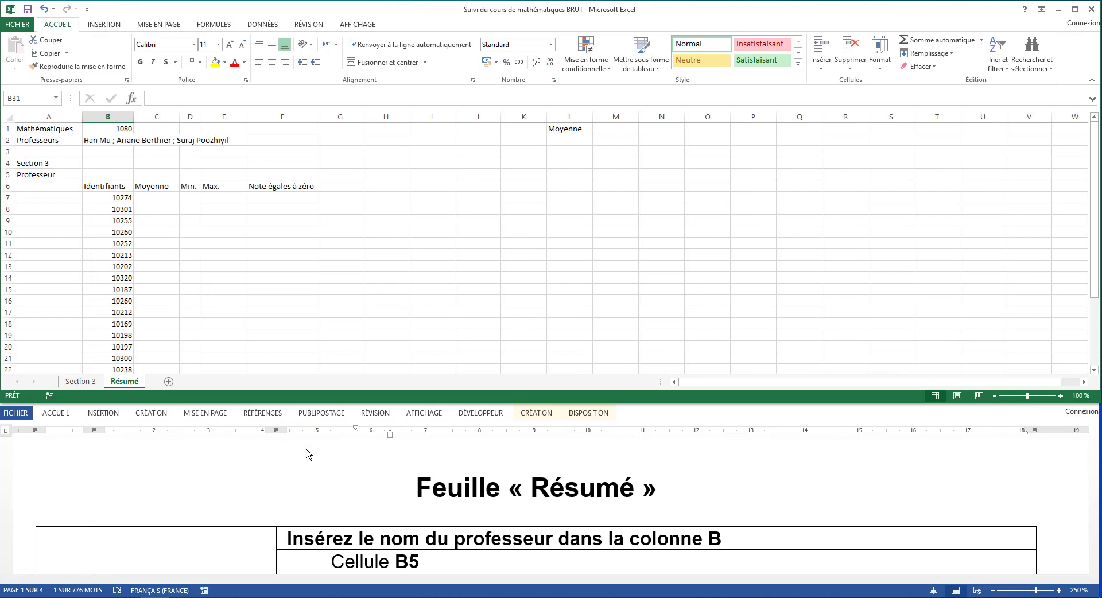
Following task 12, enter =DROITE($B$2;15) in cell B5 of the Résumé sheet to extract the teacher's name
scroll(297, 476, down, 2)
scroll(296, 476, down, 2)
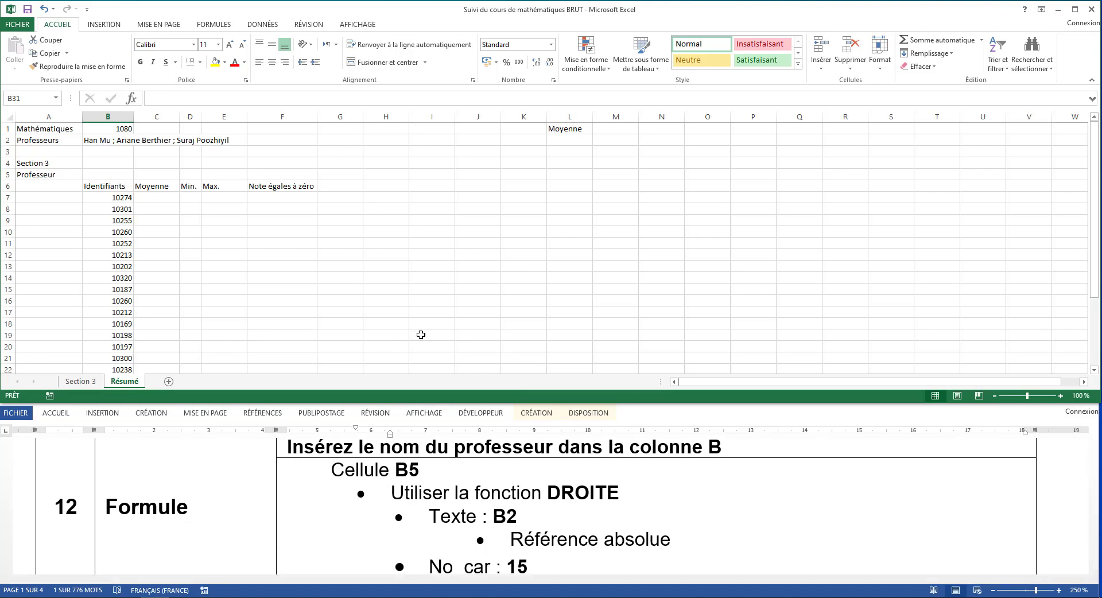
click(108, 117)
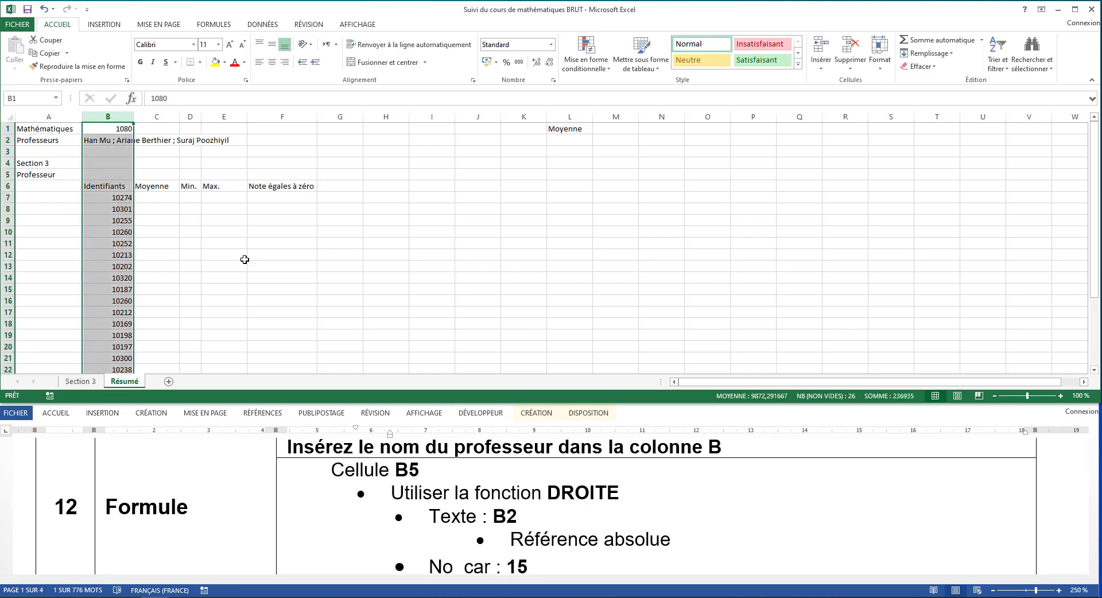
click(108, 173)
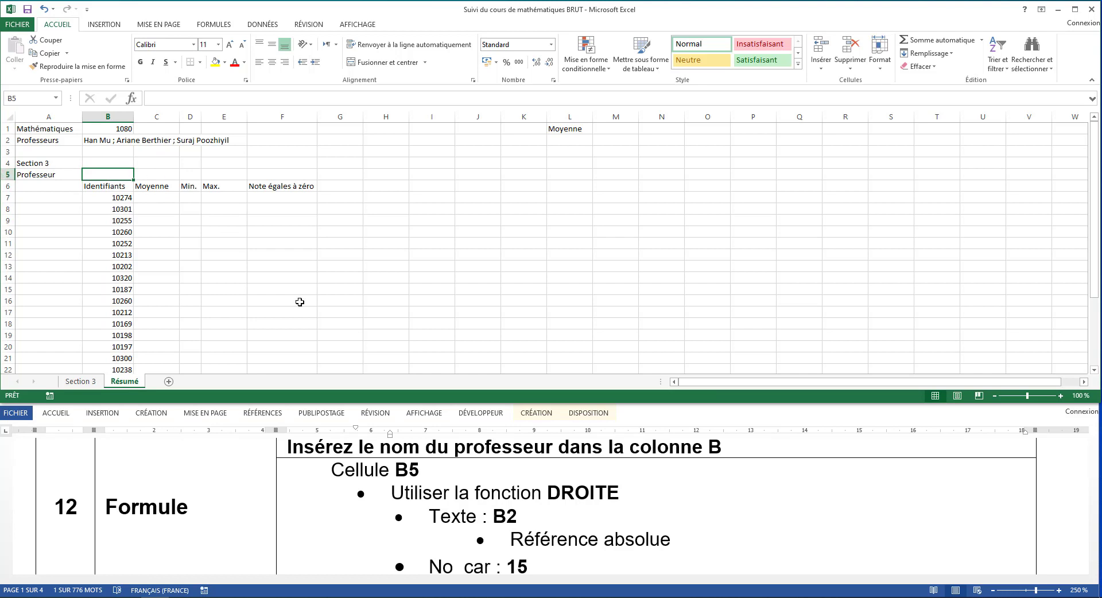
scroll(458, 499, down, 1)
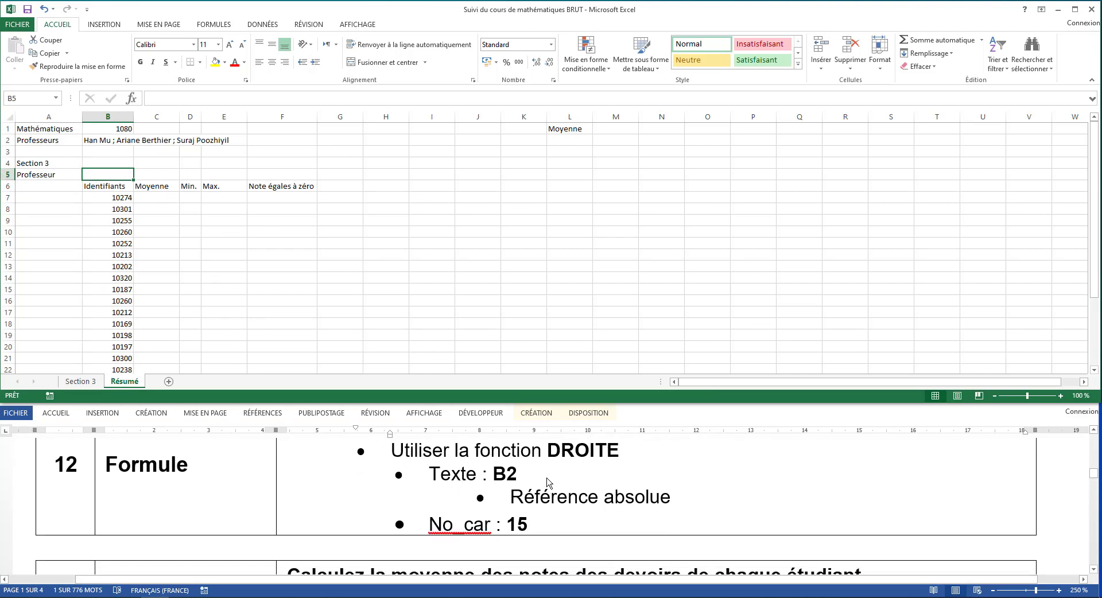
text(=DR)
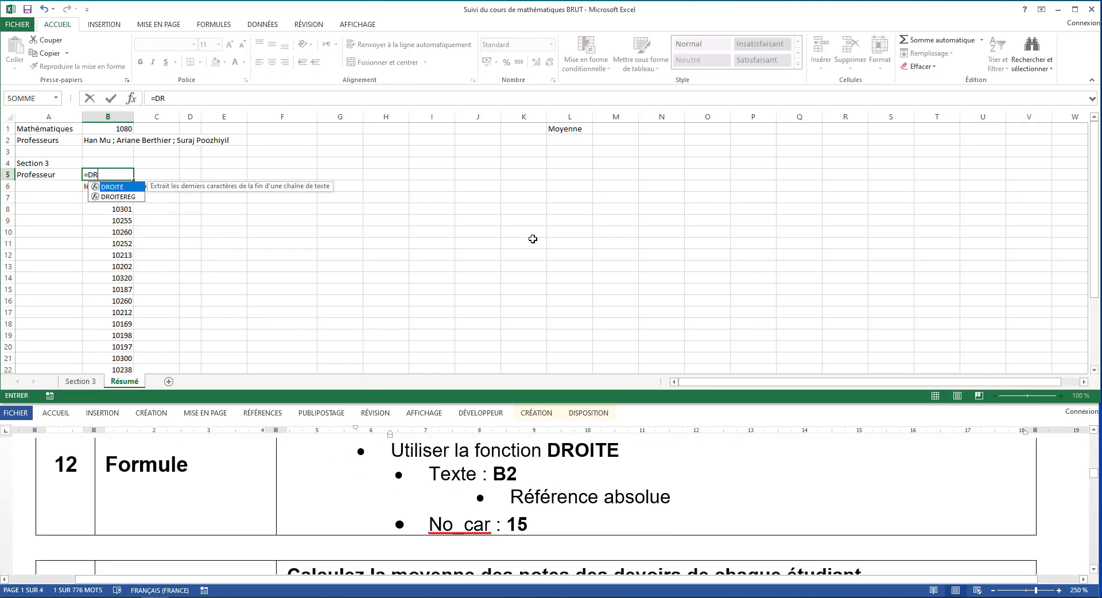
text(OITE()
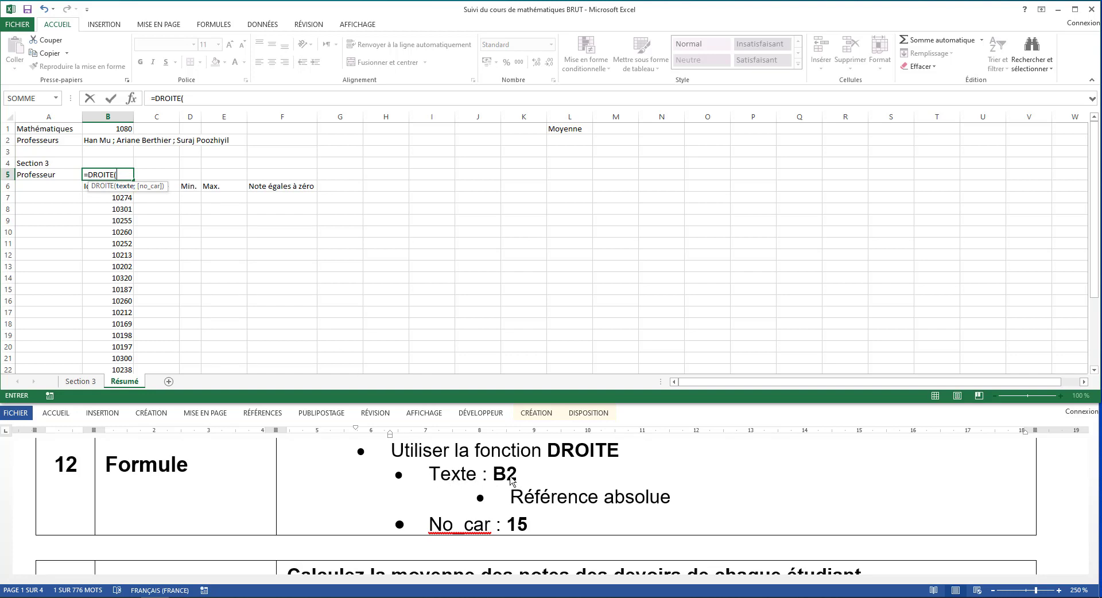
text(B2)
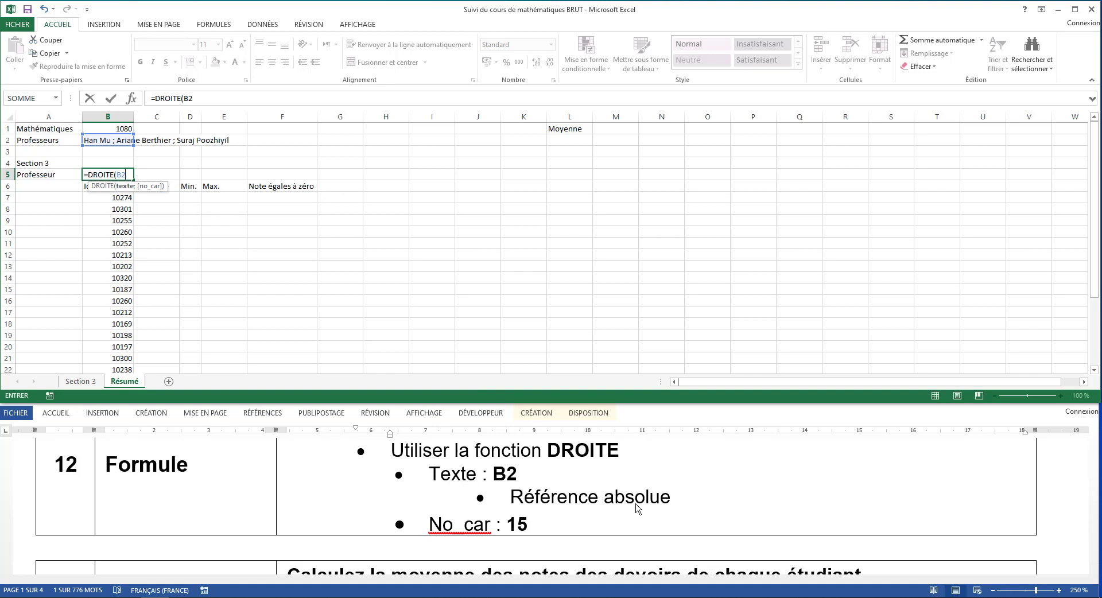
click(121, 174)
text(;15)
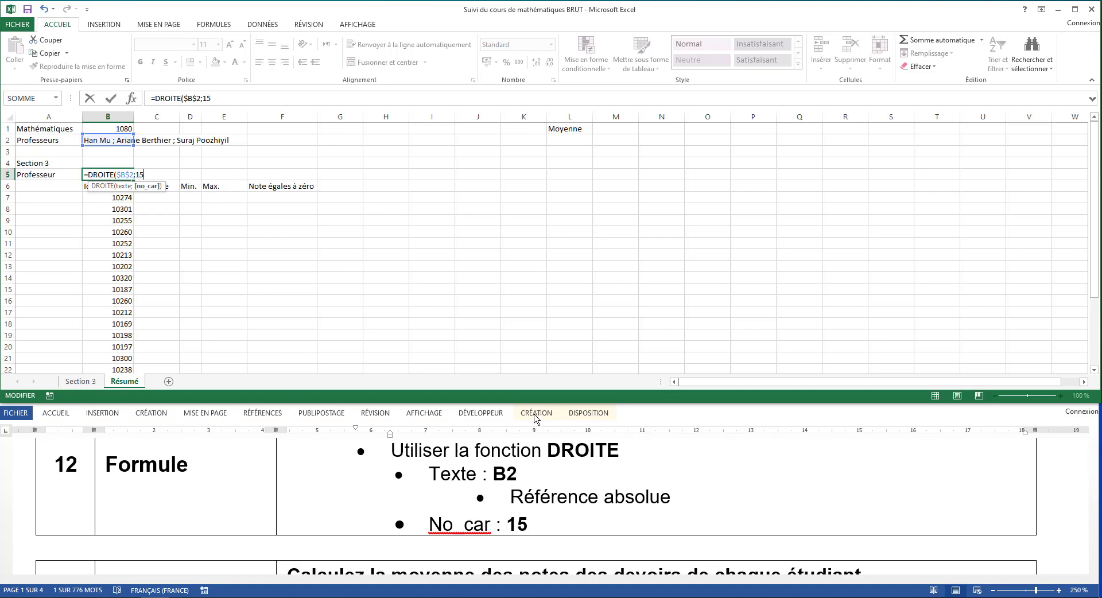
text())
key(Return)
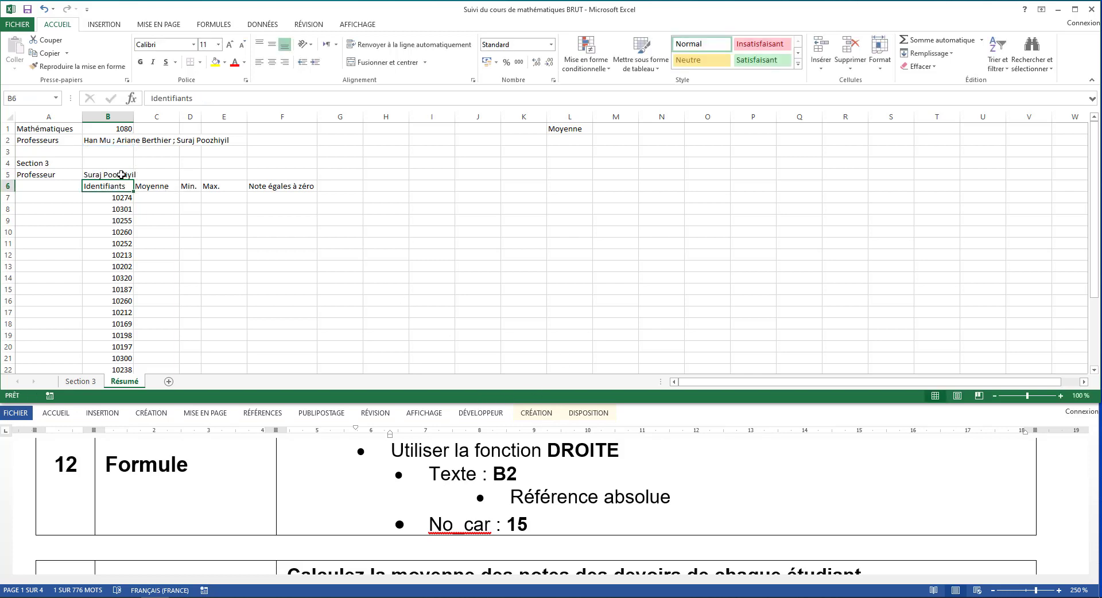
Following task 13, enter a MOYENNE formula in C7 averaging the first student's assignment grades, 'Section 3'!$C$3:$S$3
scroll(309, 489, down, 3)
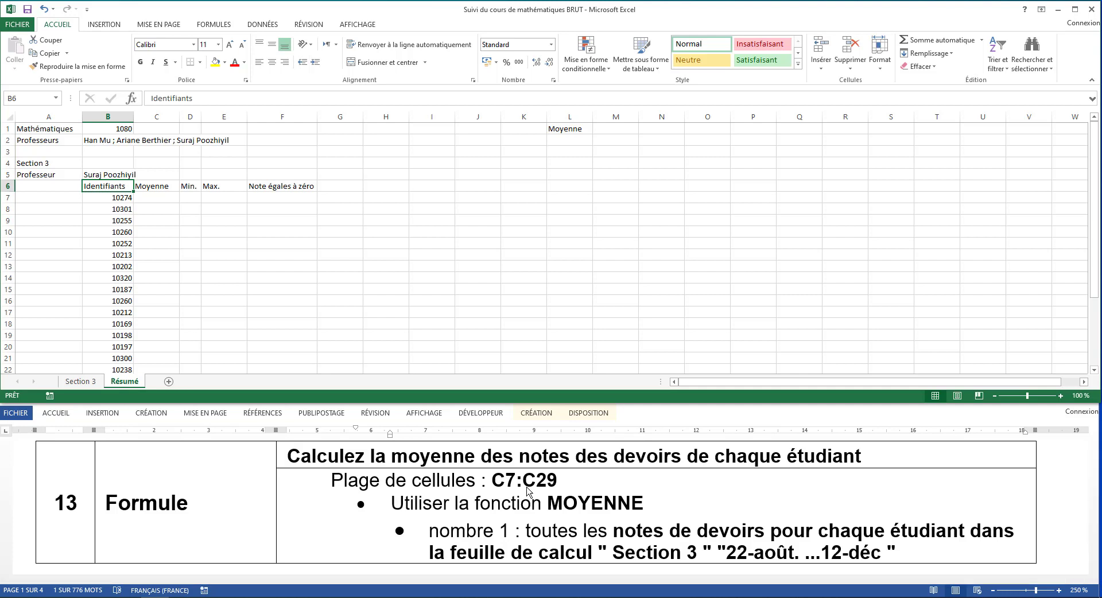
scroll(283, 333, down, 2)
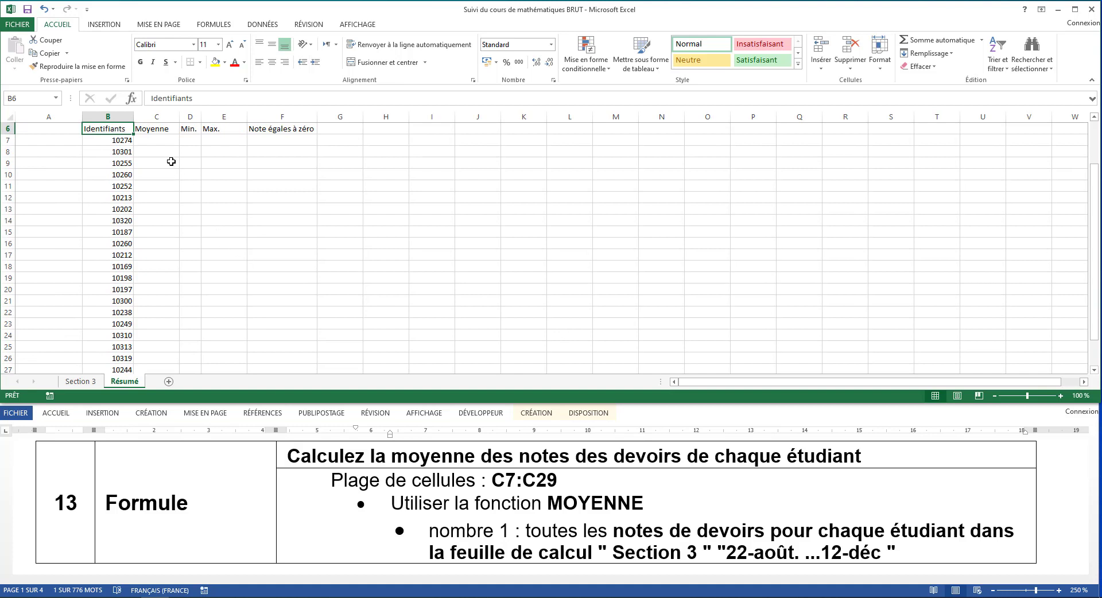
click(161, 143)
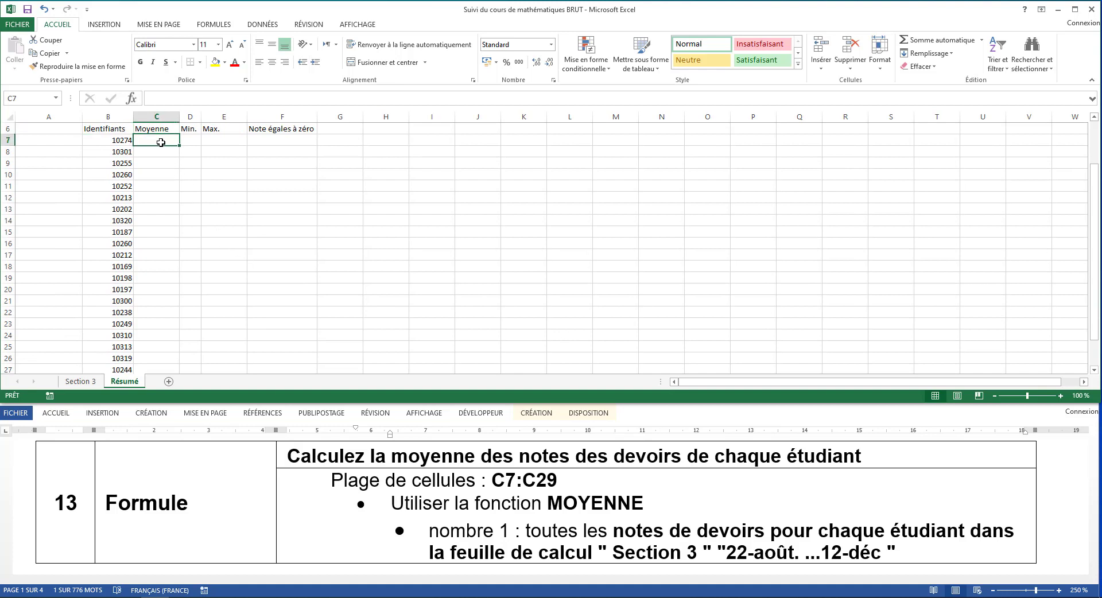
mouse_move(160, 142)
mouse_down()
mouse_move(156, 351)
mouse_move(155, 340)
mouse_up()
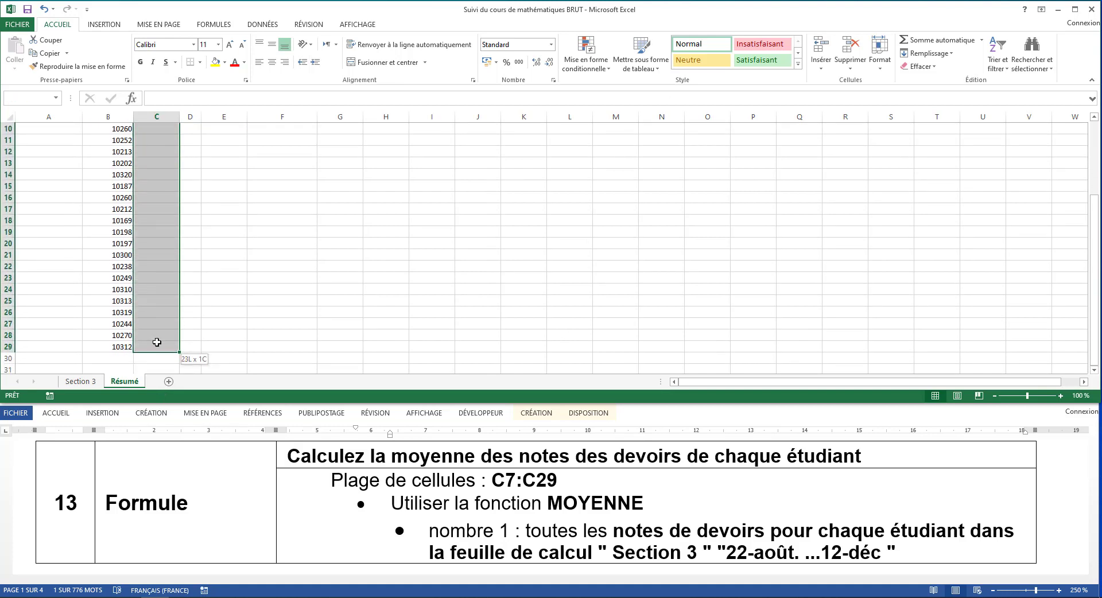
scroll(156, 342, up, 1)
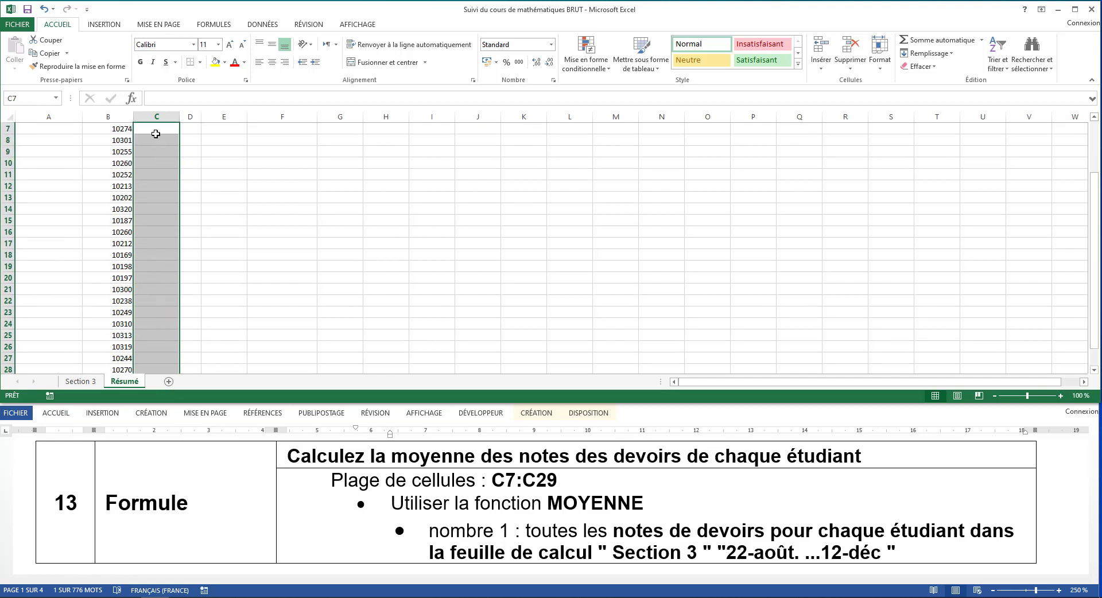
click(155, 133)
scroll(249, 176, up, 1)
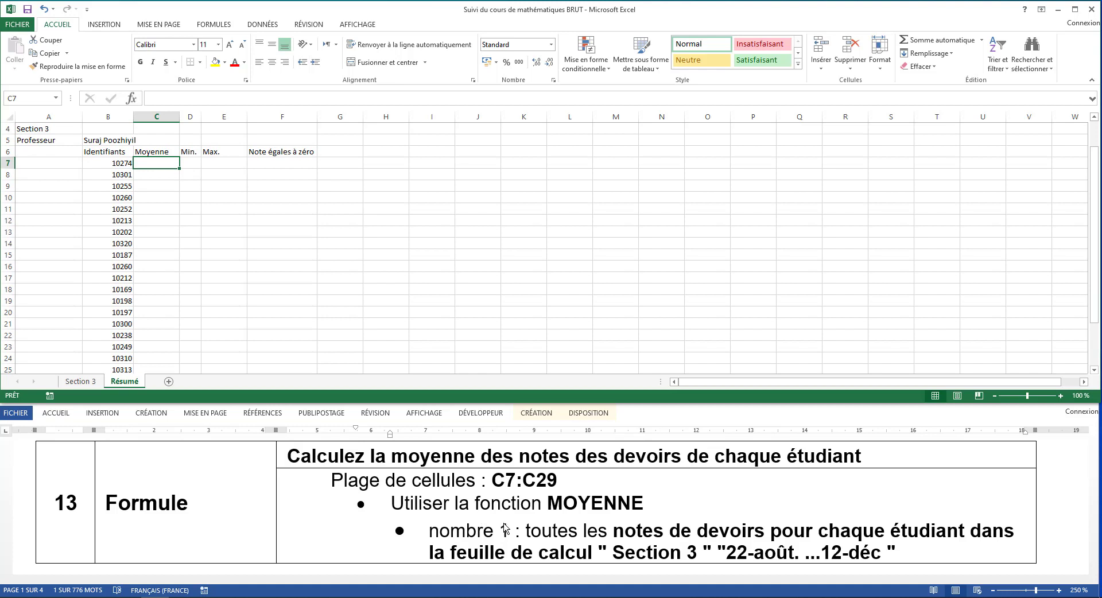
text(=)
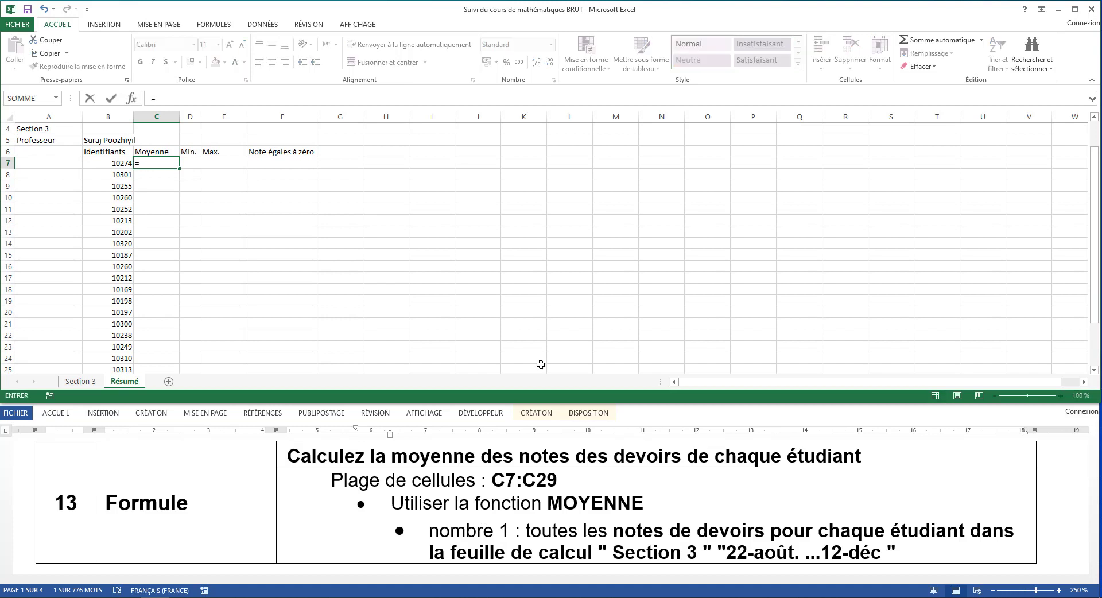
text(MOYENNE)
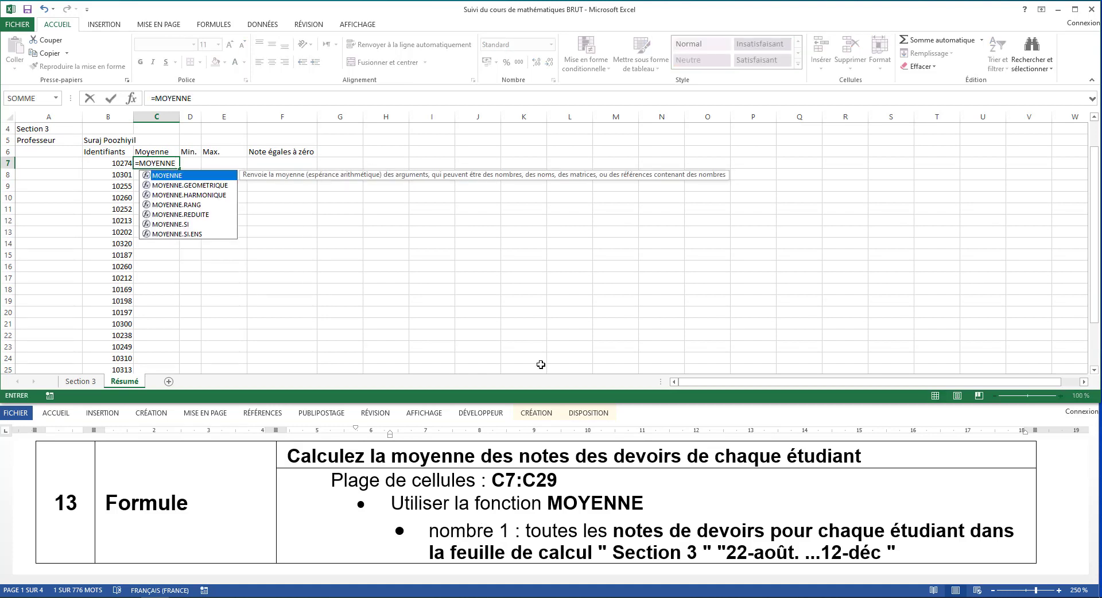
text(()
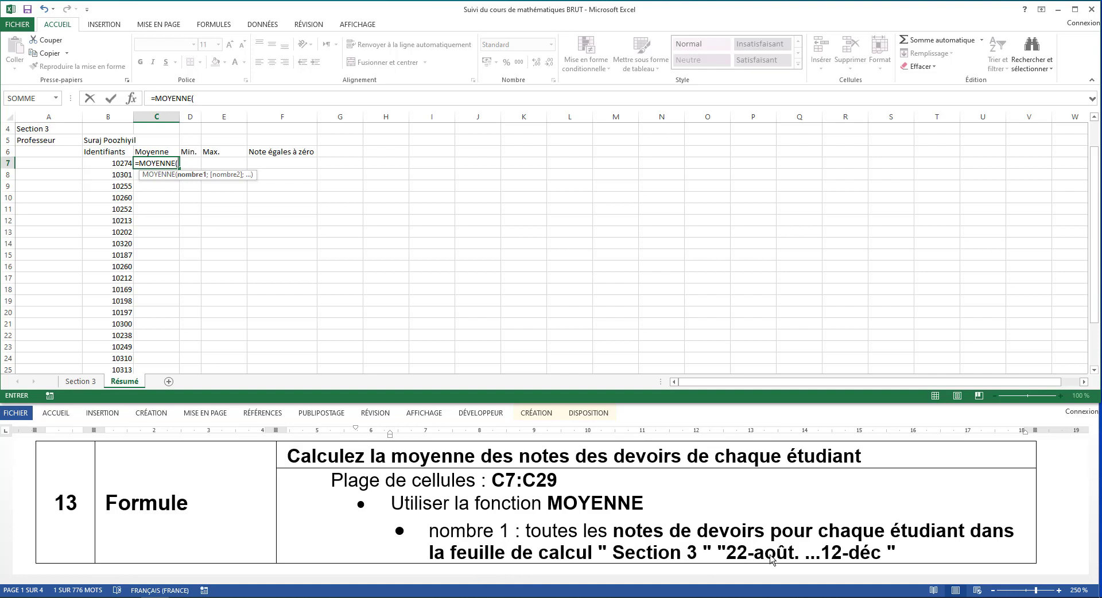
click(80, 382)
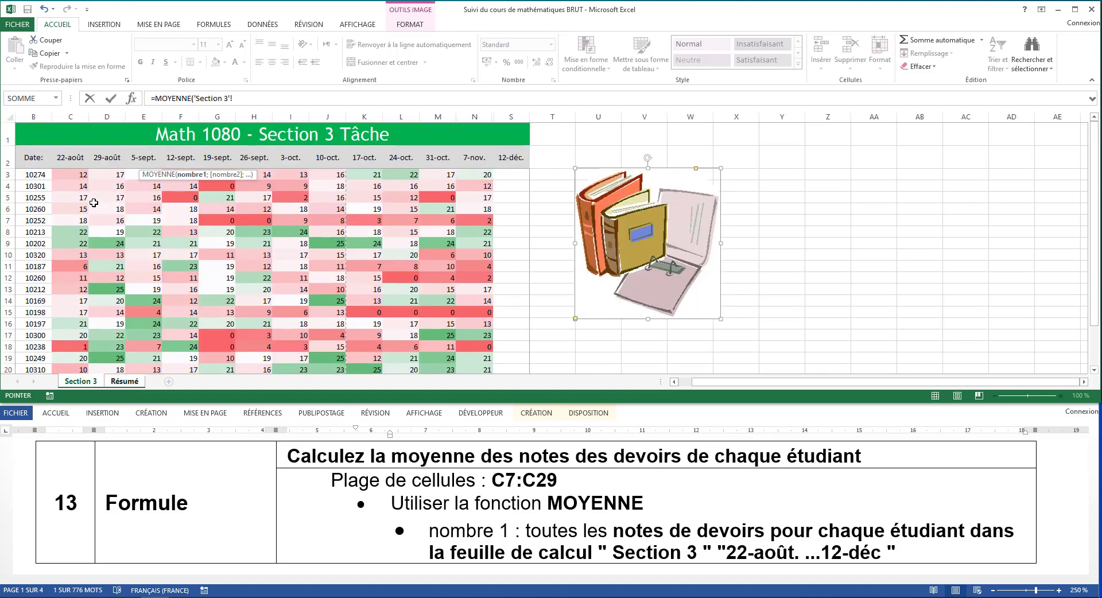
drag(74, 174, 527, 176)
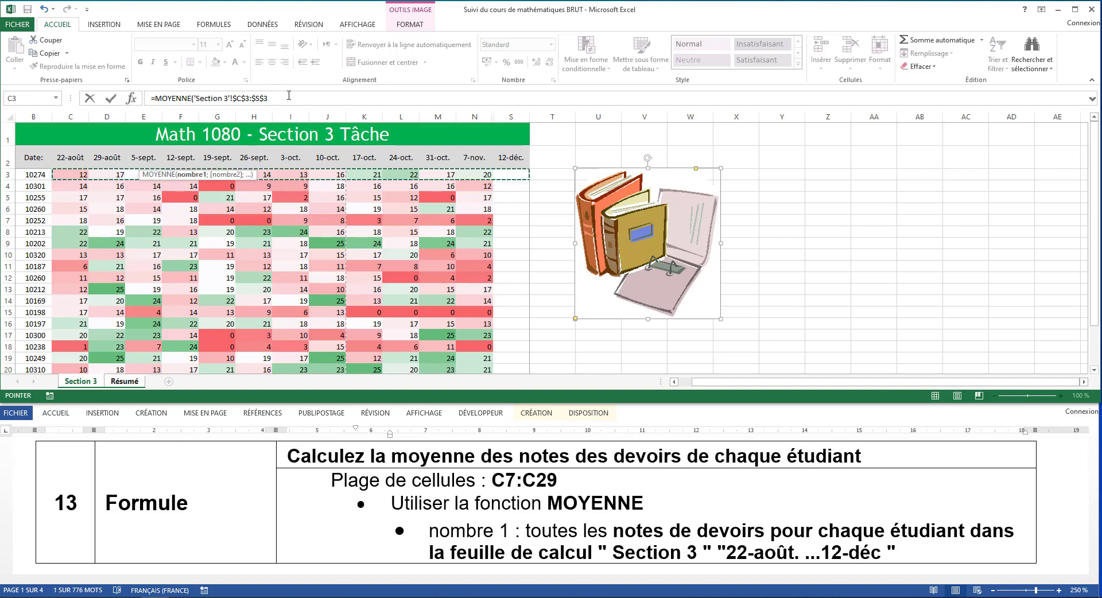
key(Return)
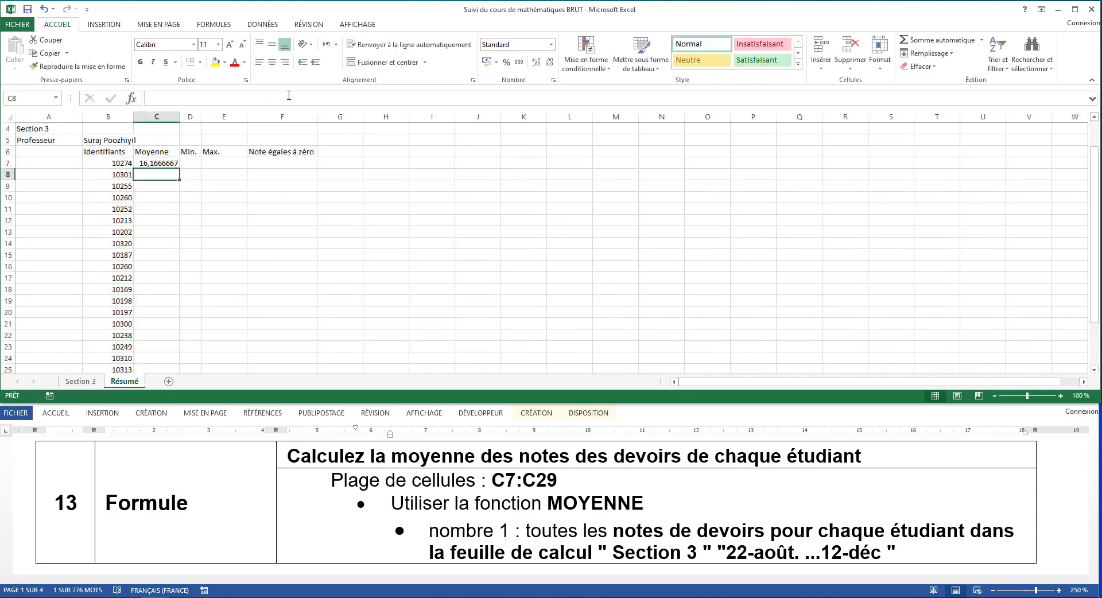
Make the references in C7's MOYENNE formula relative, 'Section 3'!C3:S3, and fill the formula down to C29
click(159, 163)
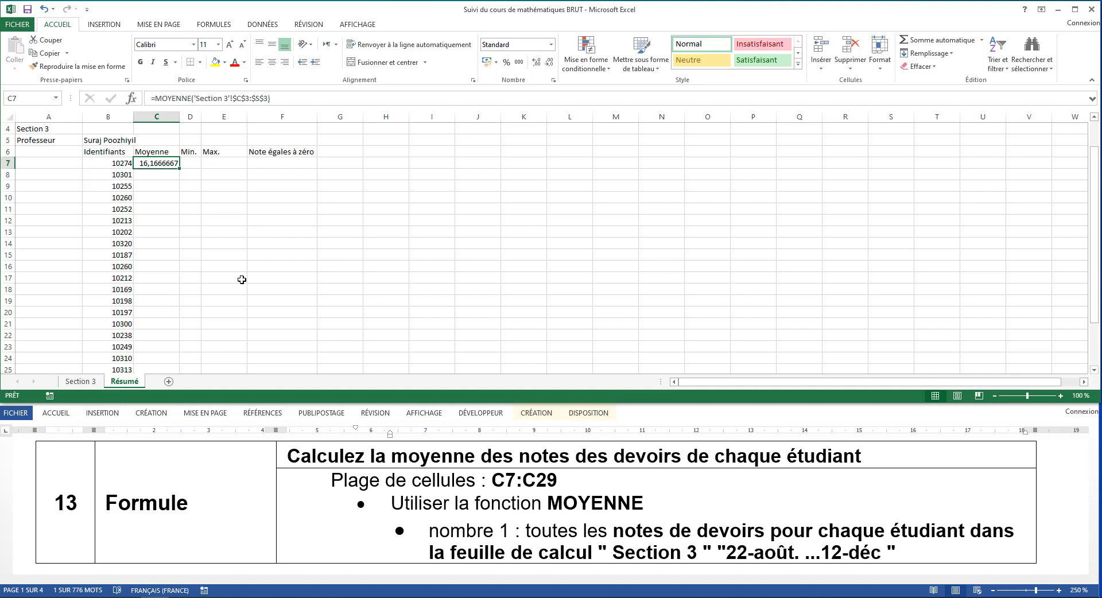
double_click(158, 163)
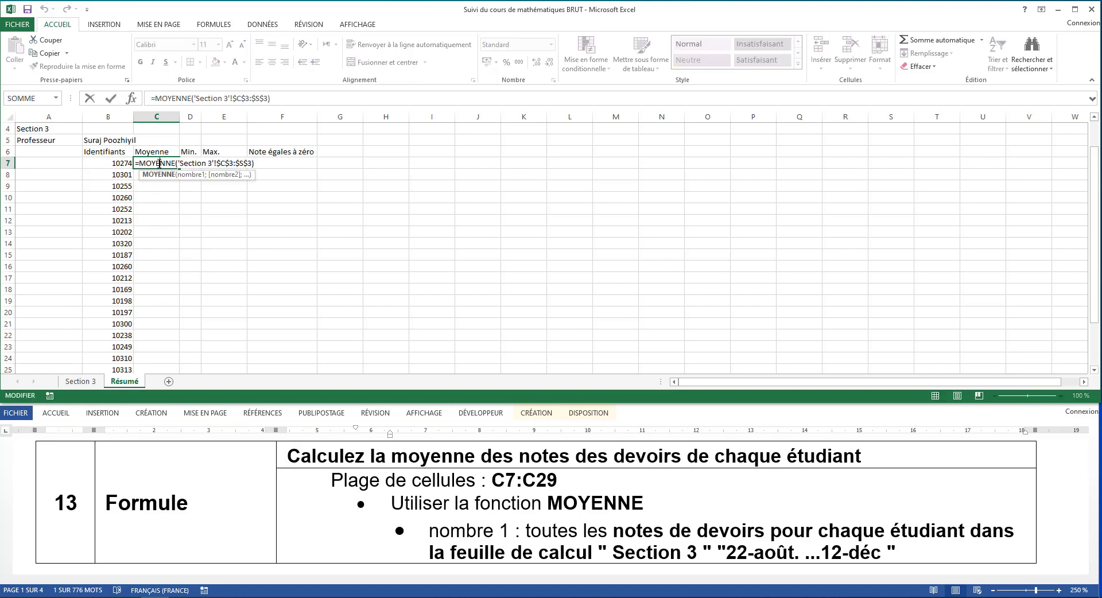
click(227, 163)
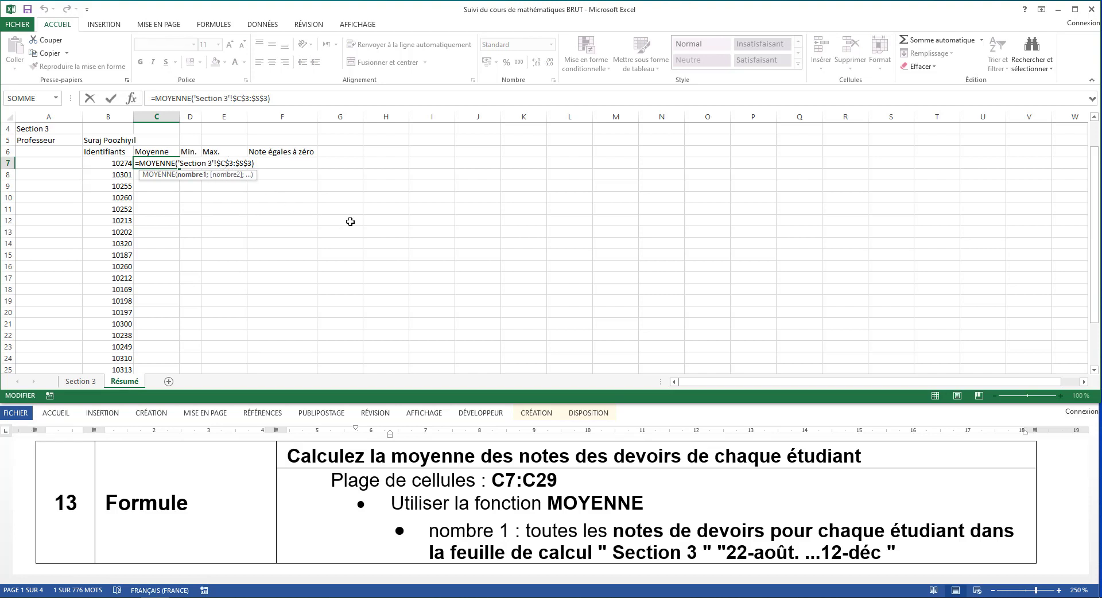
key(F4)
key(F4)
key(F4)
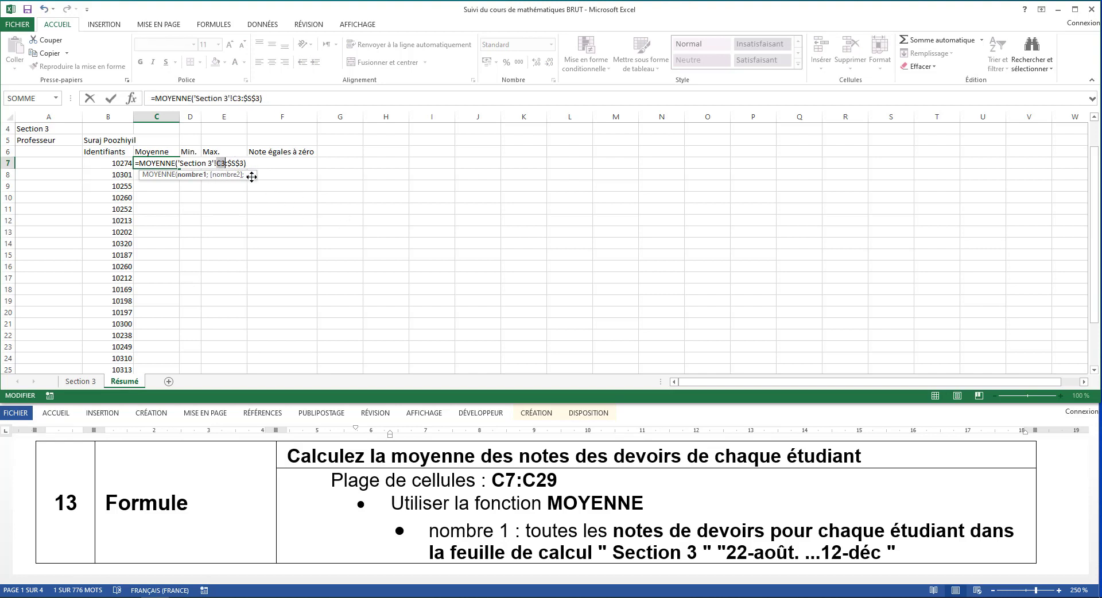
click(238, 164)
key(F4)
key(F4)
key(F4)
click(244, 163)
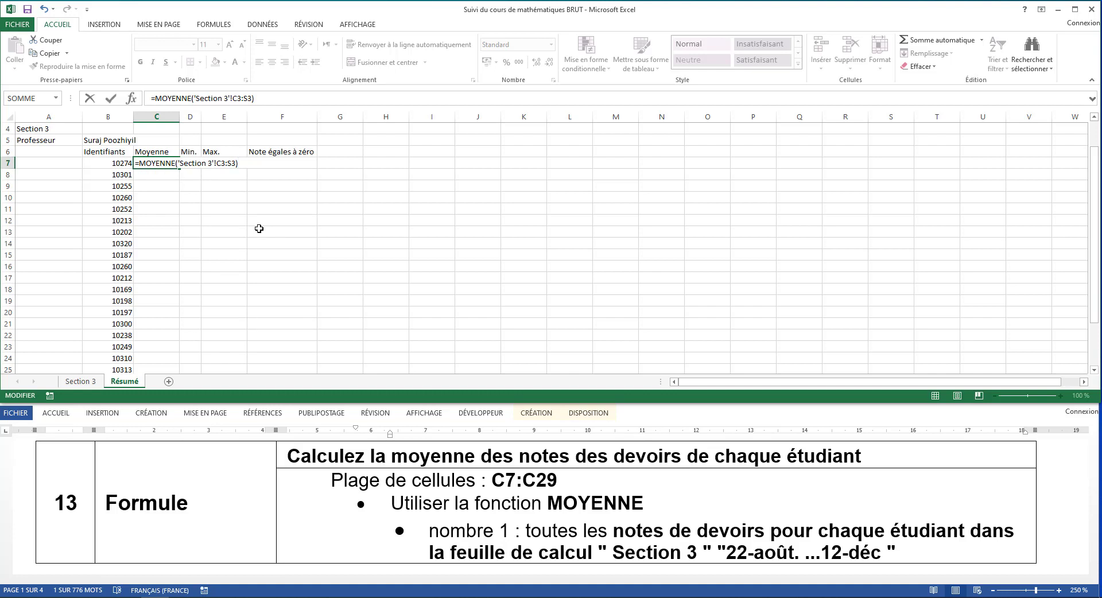
key(ctrl+Return)
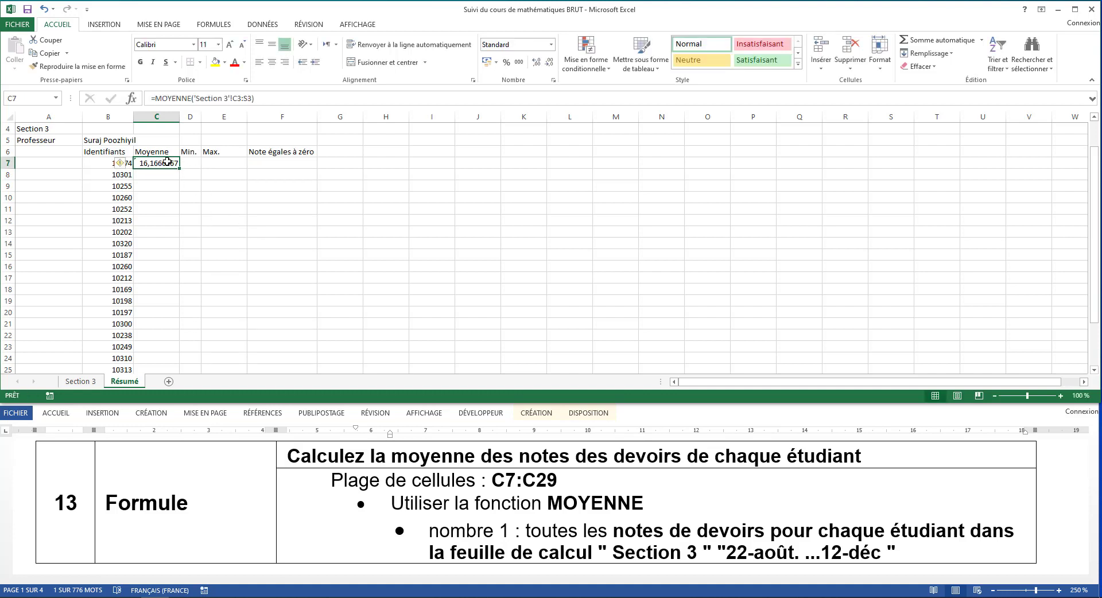
drag(178, 167, 170, 348)
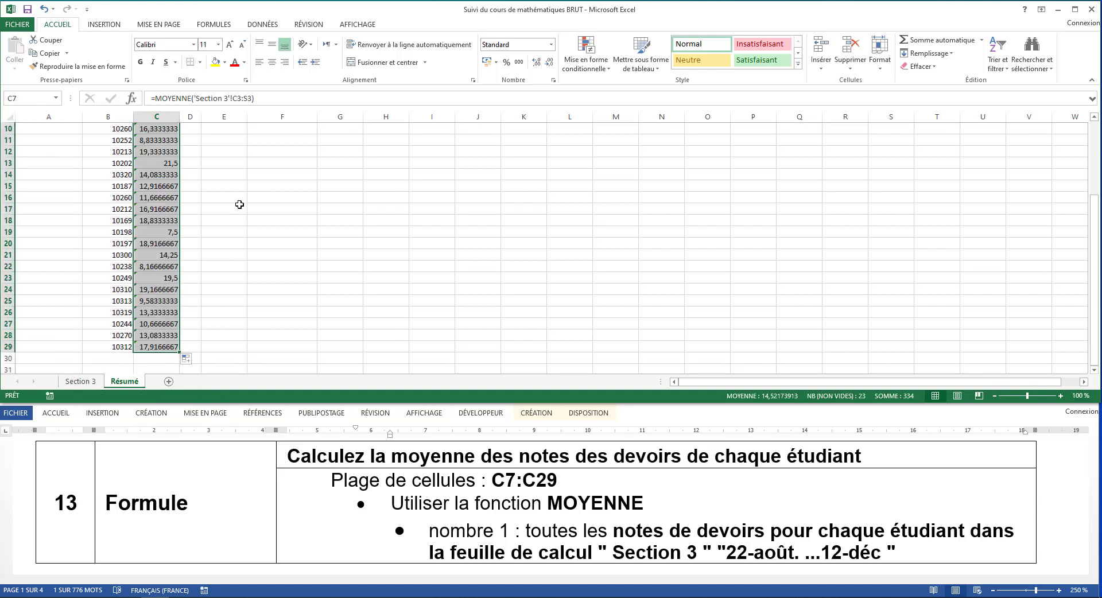
scroll(240, 205, up, 3)
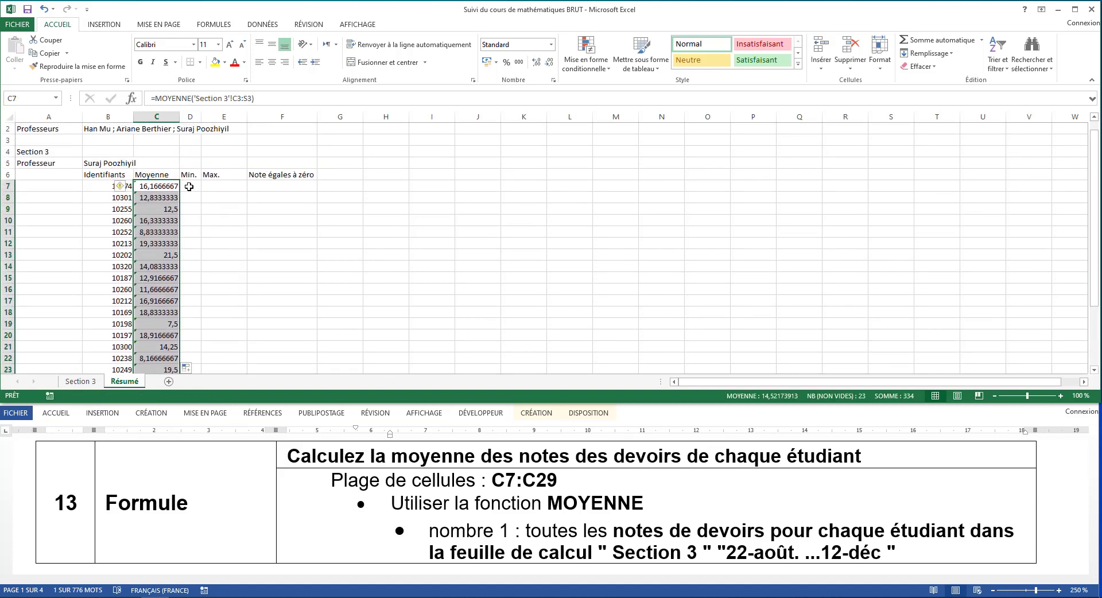
Following task 14, create a named range Devoirs for cells C7:C29 of the Résumé sheet
scroll(270, 505, down, 3)
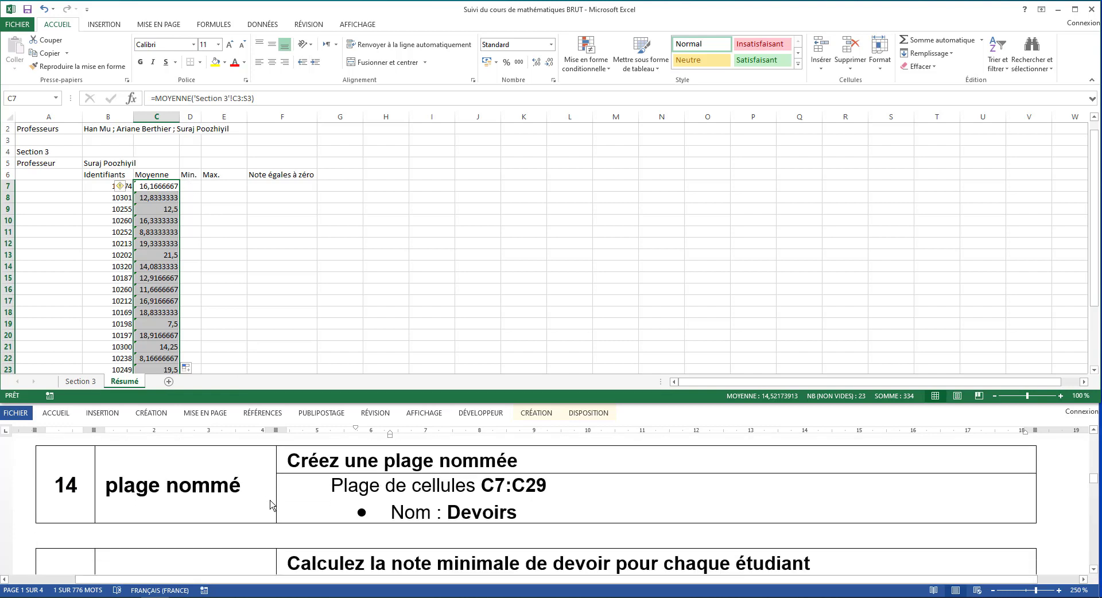
scroll(271, 504, up, 1)
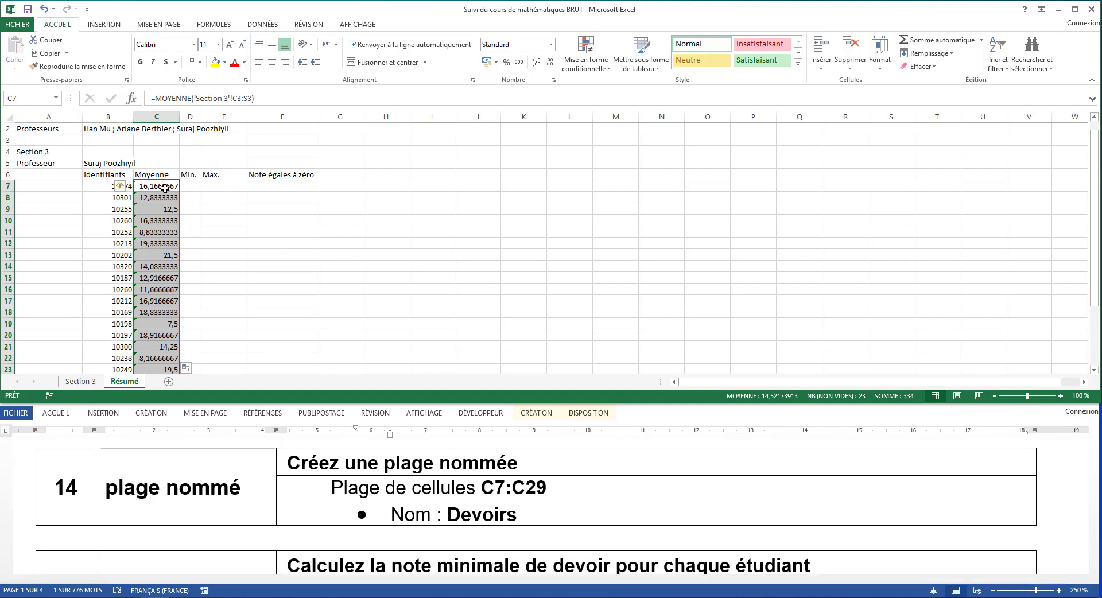
drag(169, 191, 159, 379)
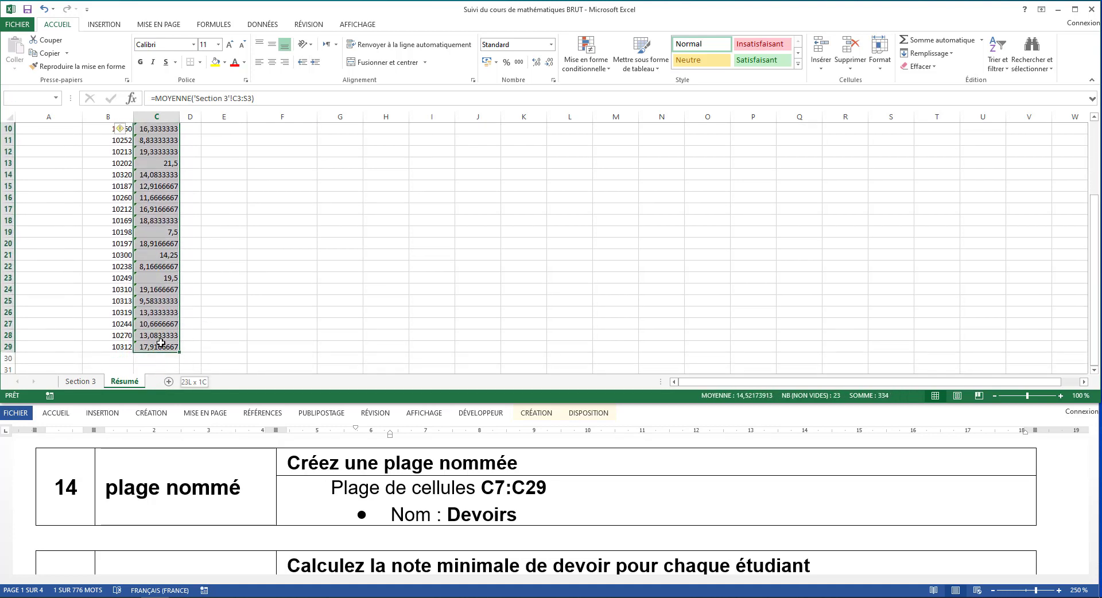
scroll(161, 345, up, 2)
scroll(160, 345, up, 1)
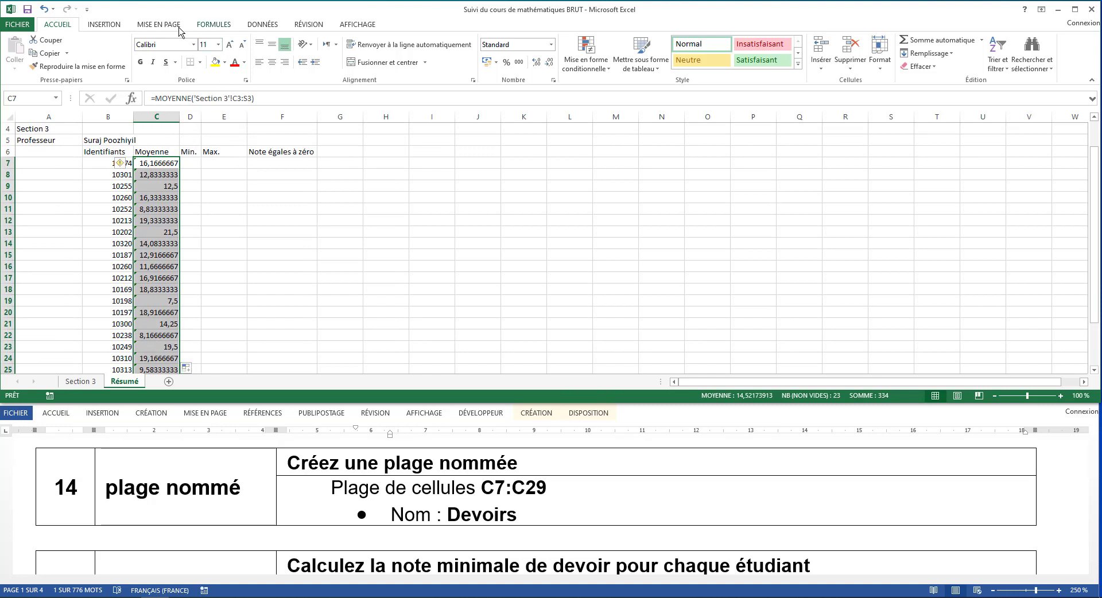
click(214, 24)
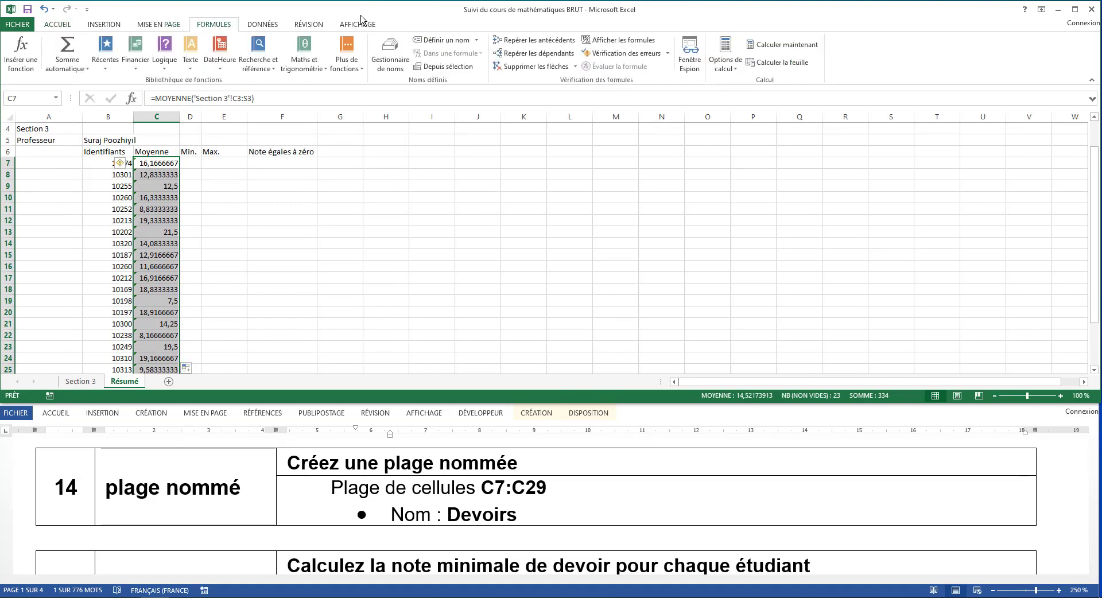
click(428, 41)
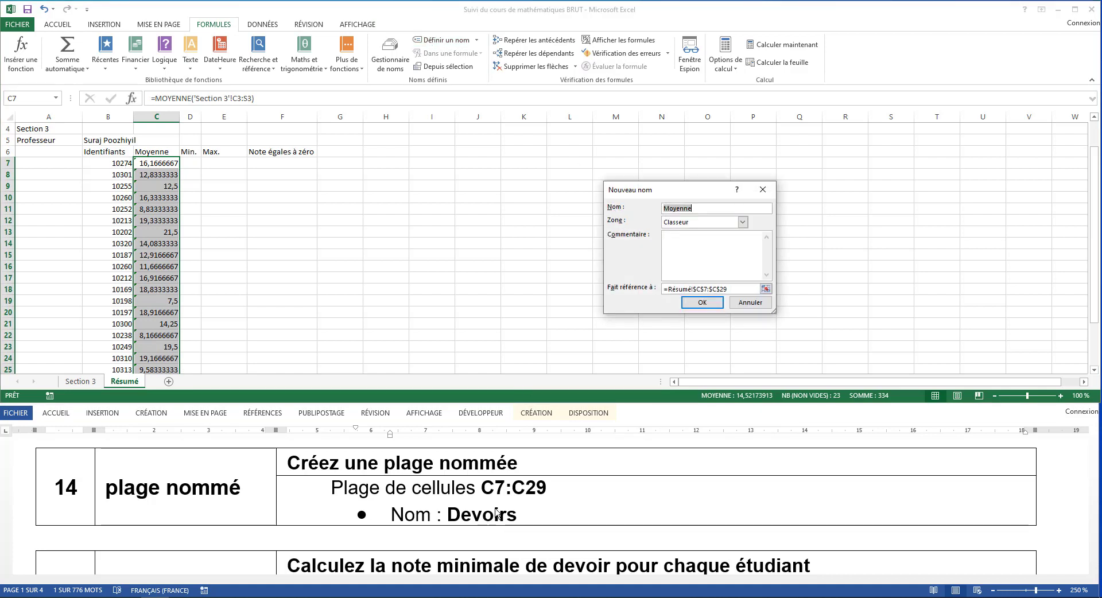
text(De)
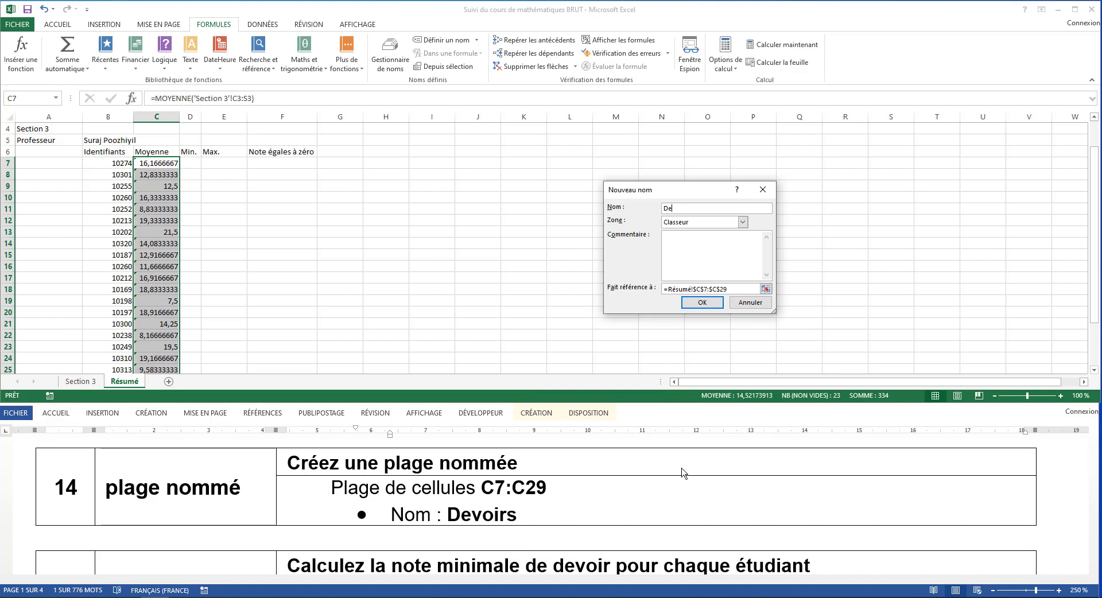
text(voirs)
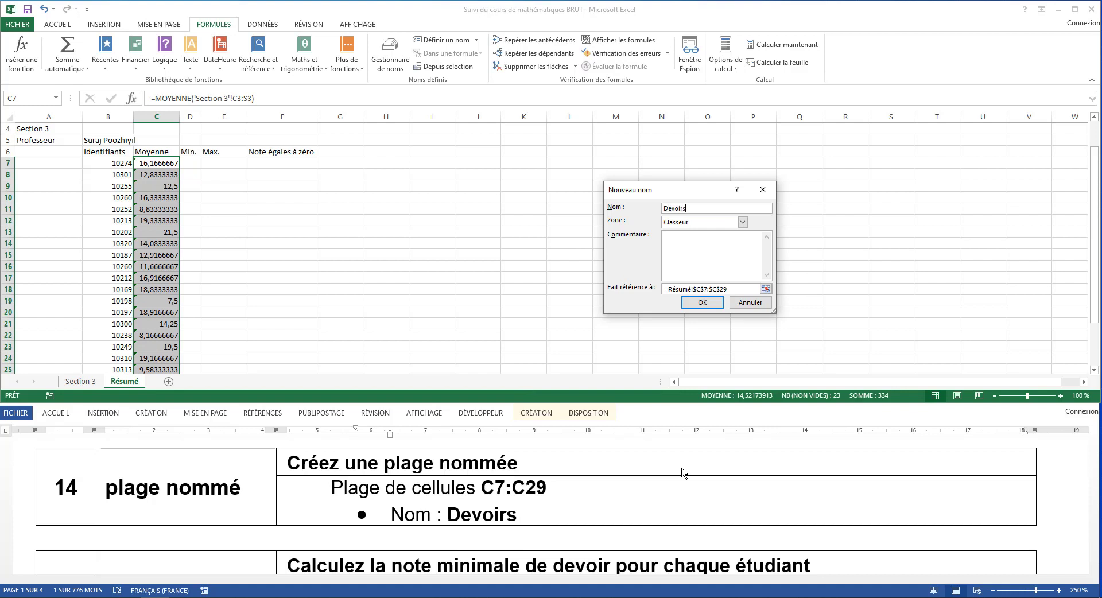
click(696, 304)
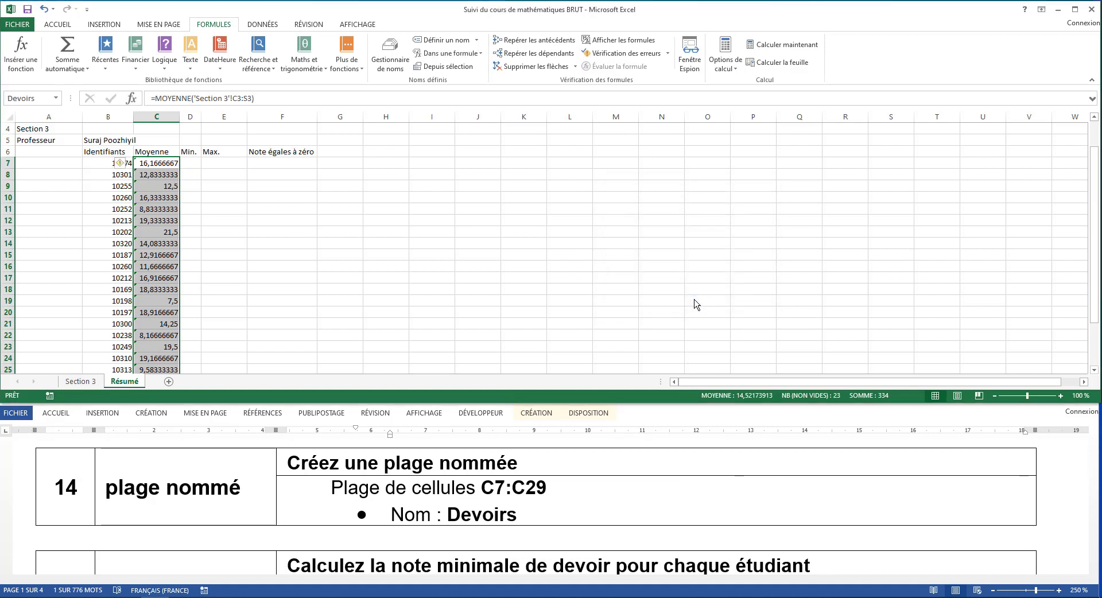
Following task 15, enter a MIN formula in D7 over the first student's assignment grades, 'Section 3'!$C$3:$S$3
scroll(240, 497, down, 3)
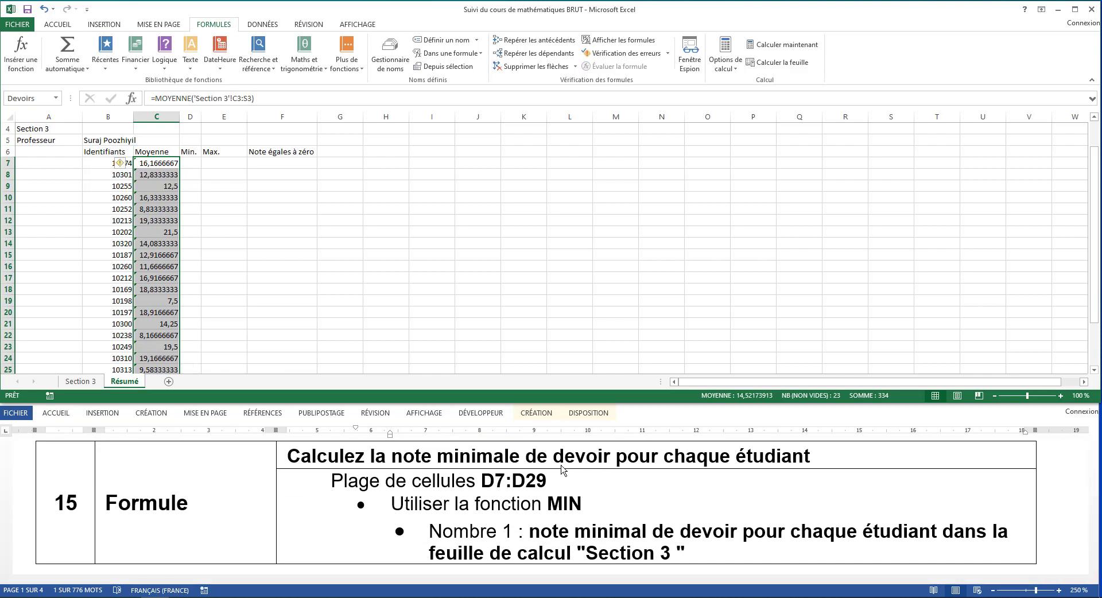
click(192, 164)
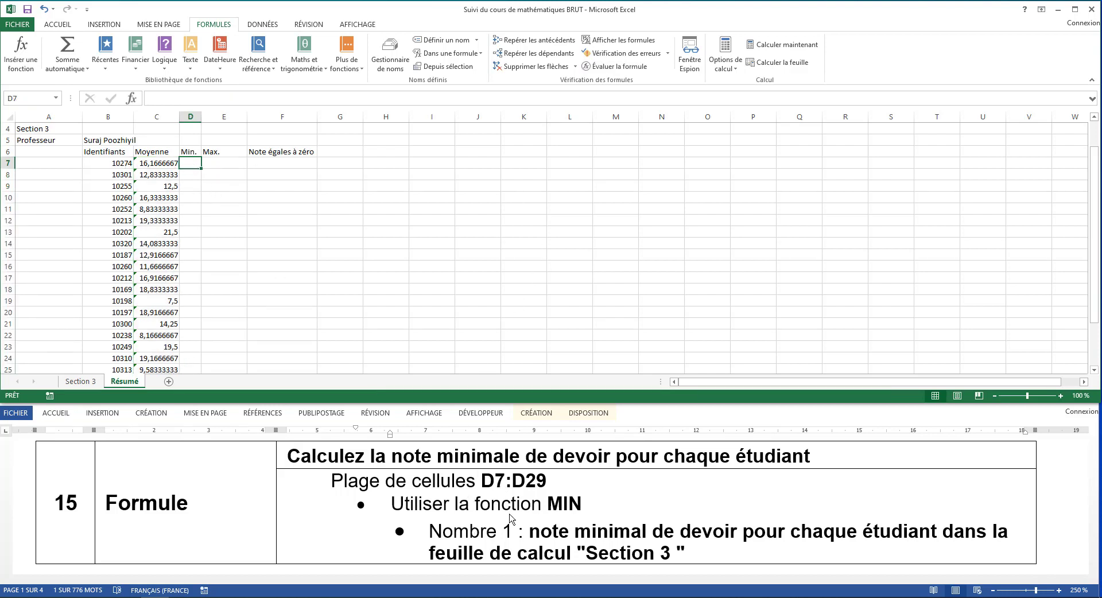
text(=)
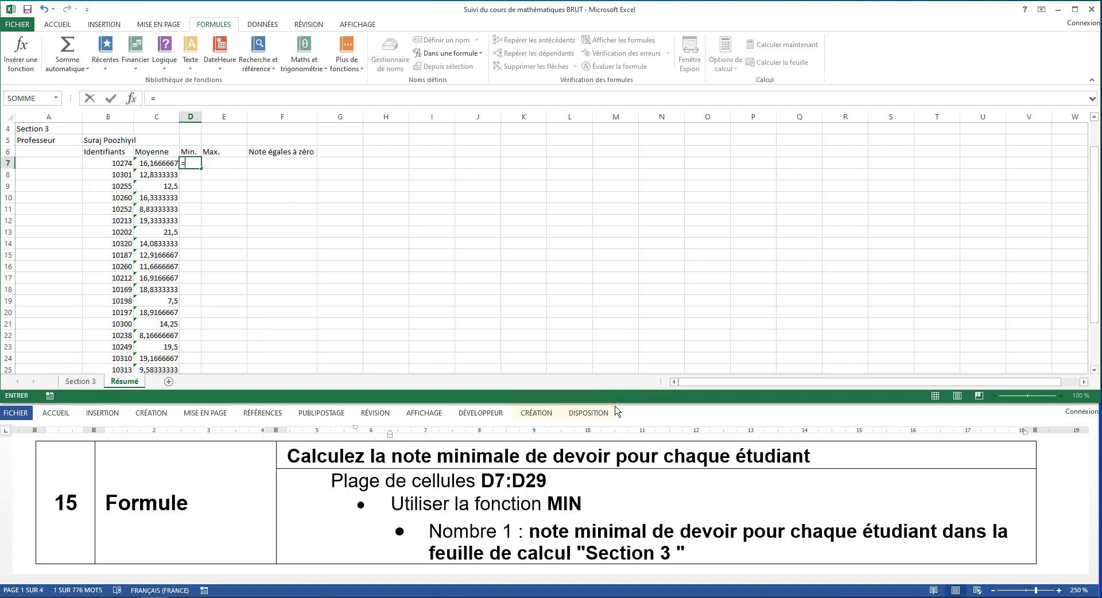
text(MIN()
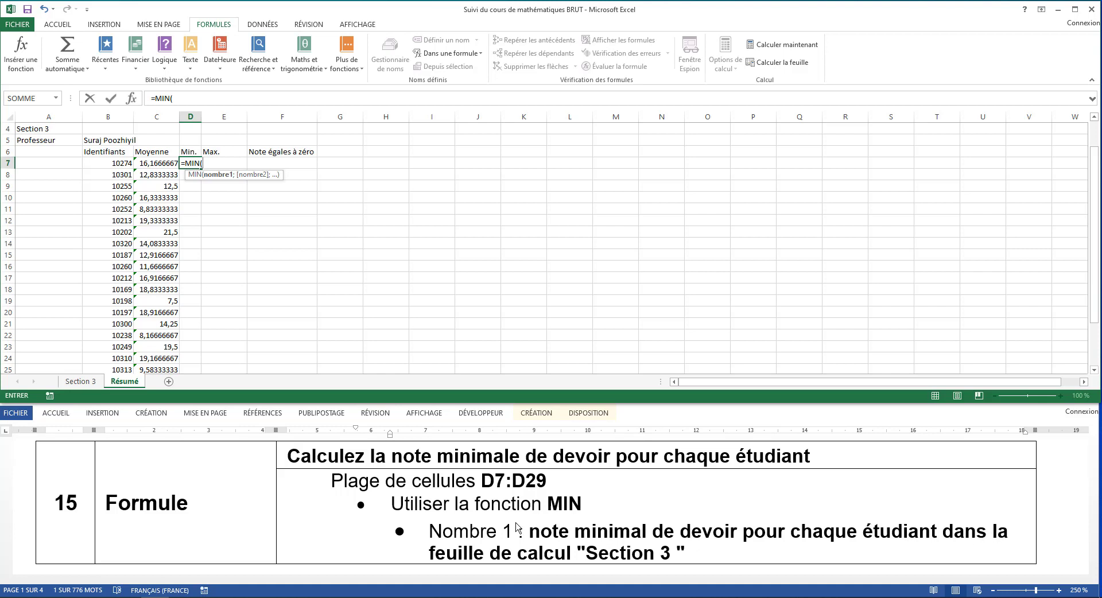
click(77, 384)
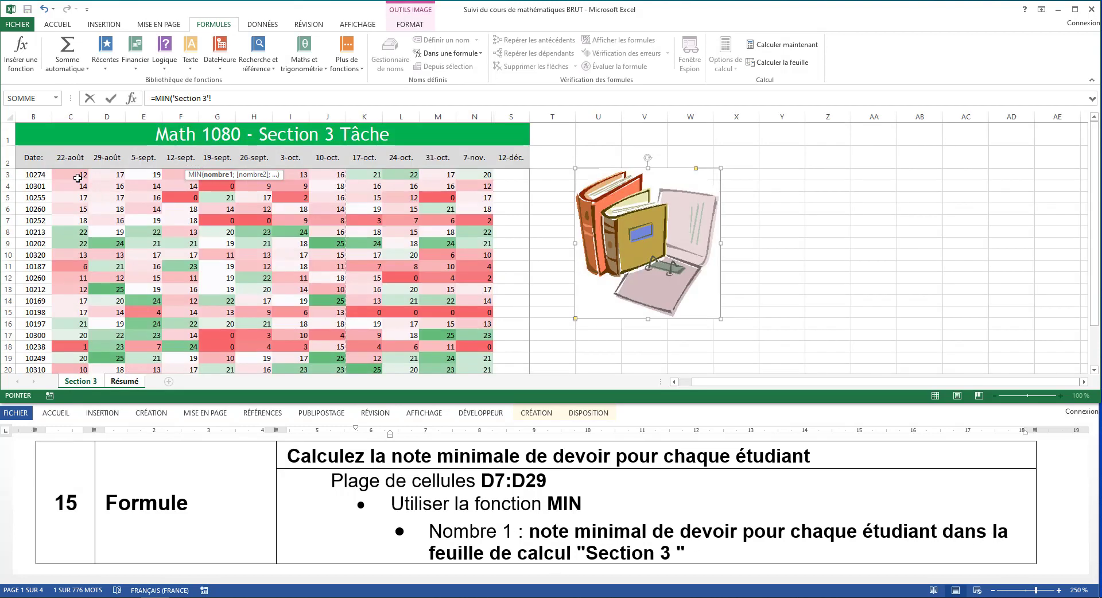
drag(76, 177, 497, 177)
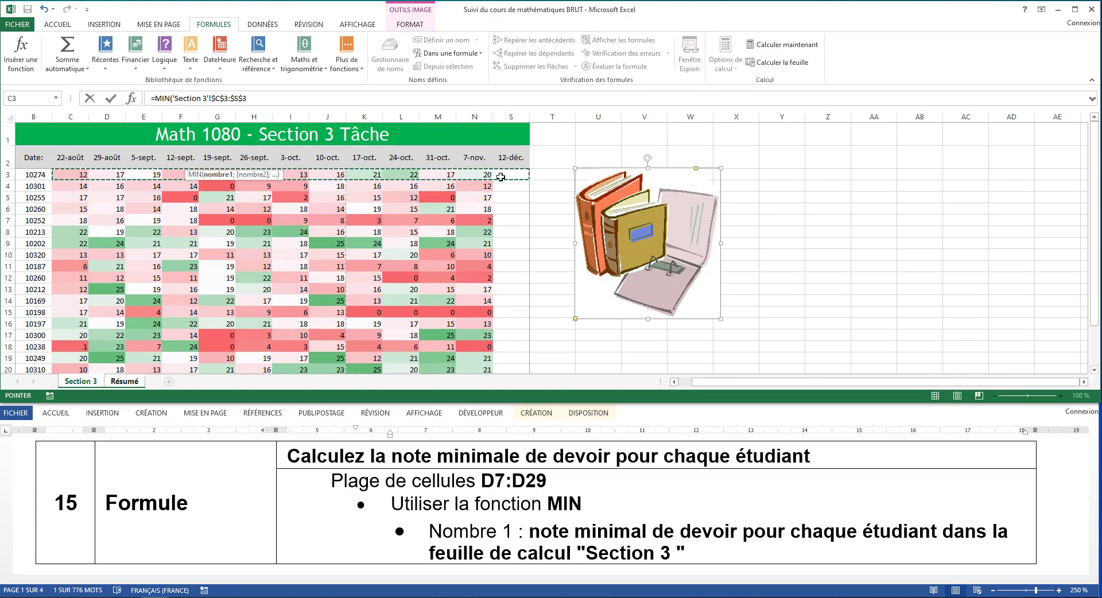
key(Return)
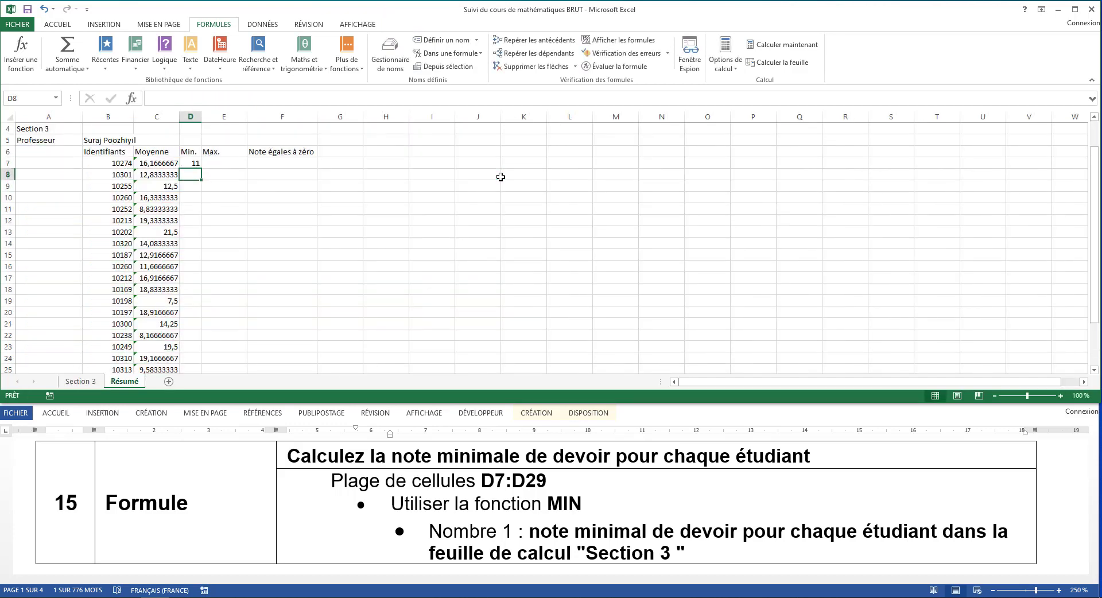
Make the references in D7's MIN formula relative, 'Section 3'!C3:S3, and fill the formula down to D29
click(193, 165)
double_click(193, 165)
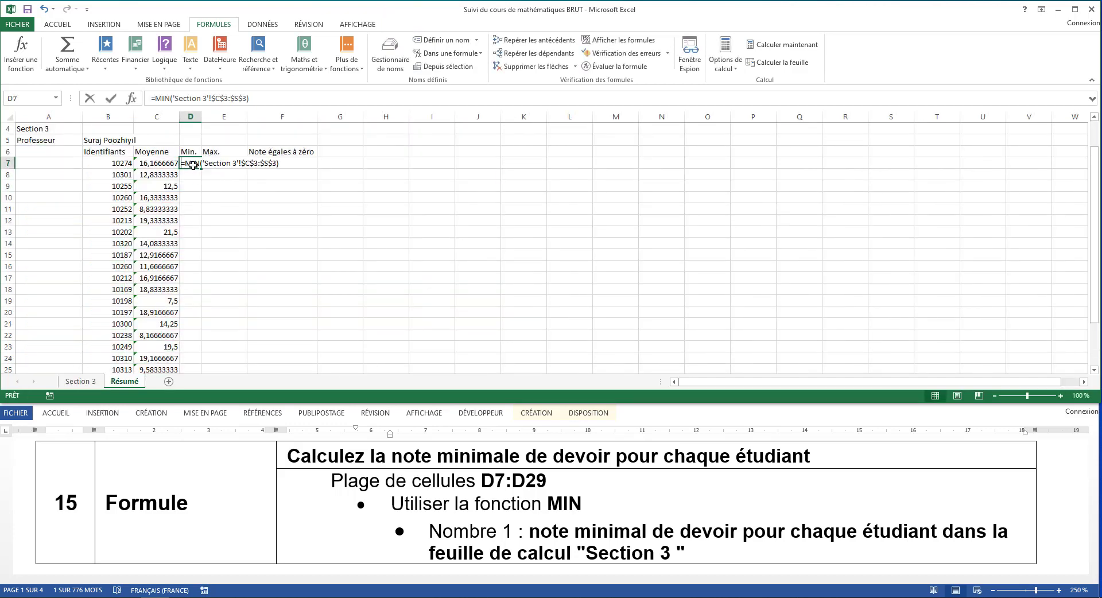
click(251, 164)
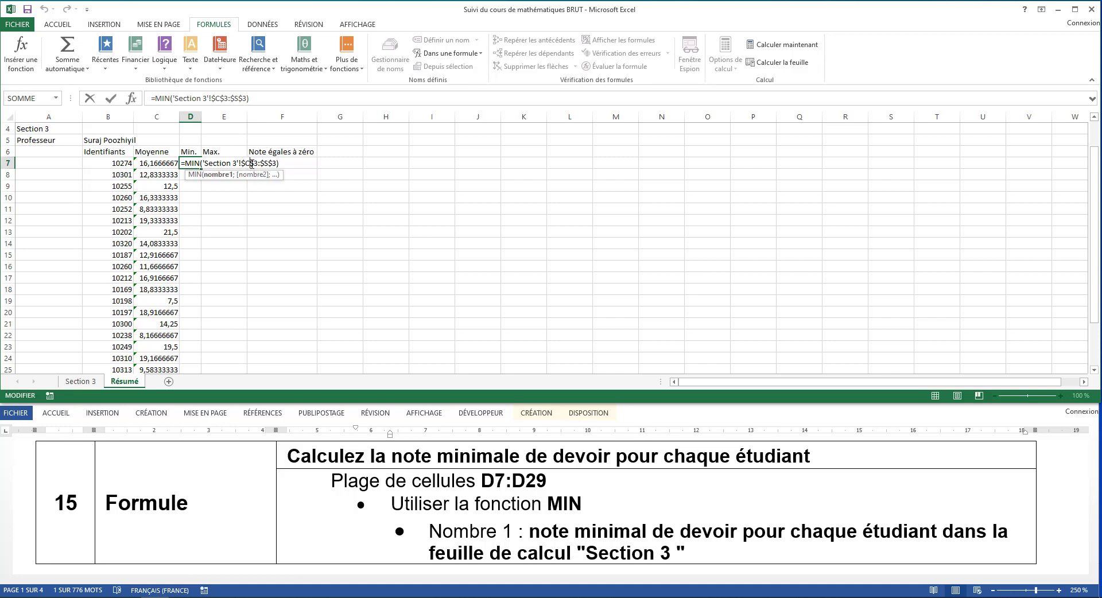
key(F4)
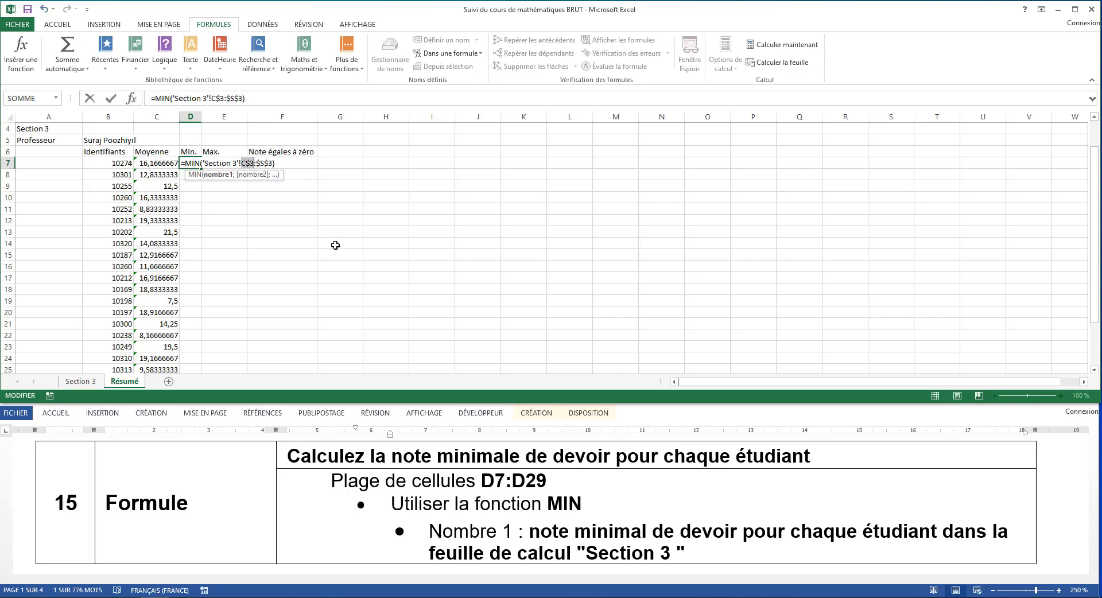
key(F4)
click(262, 164)
key(F4)
key(F4)
key(F4)
click(267, 164)
key(Return)
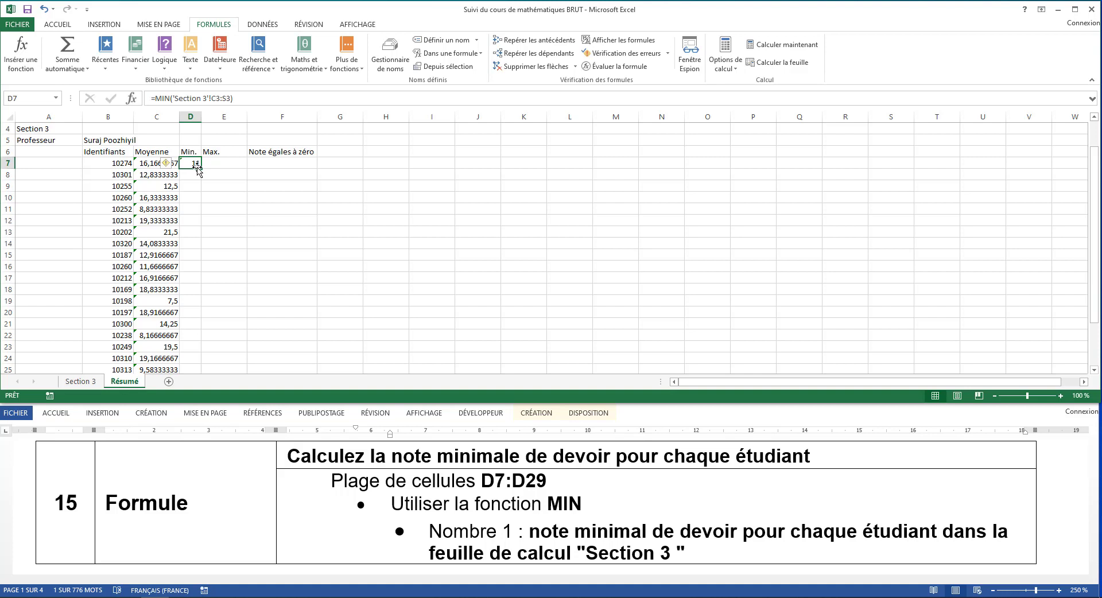
drag(201, 170, 191, 349)
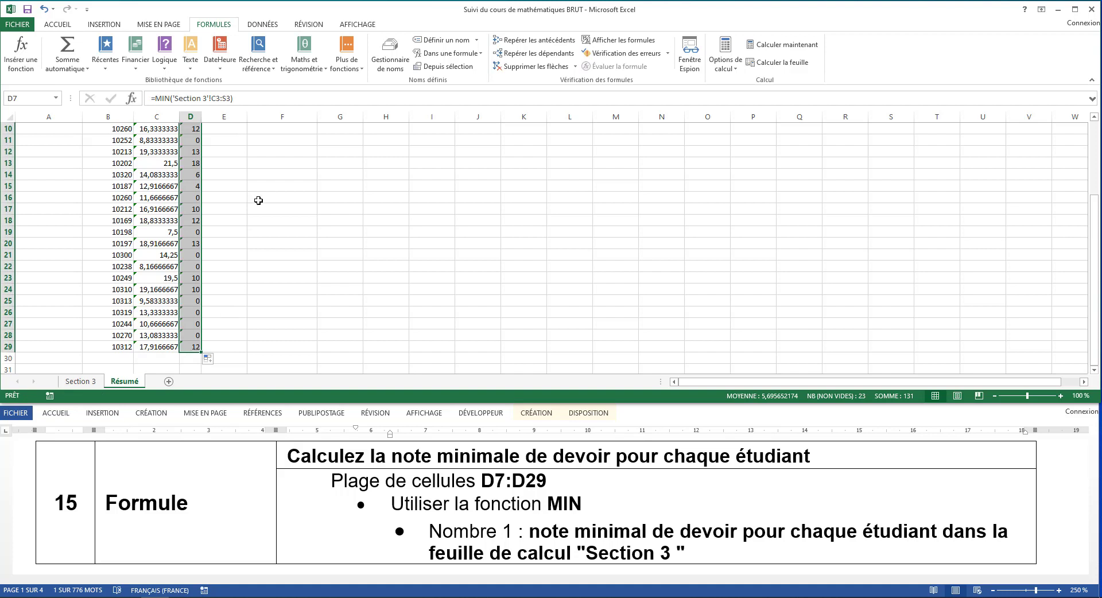
scroll(259, 200, up, 5)
Following task 16, enter a MAX formula in E7 over the first student's assignment grades, 'Section 3'!$C$3:$S$3
click(234, 151)
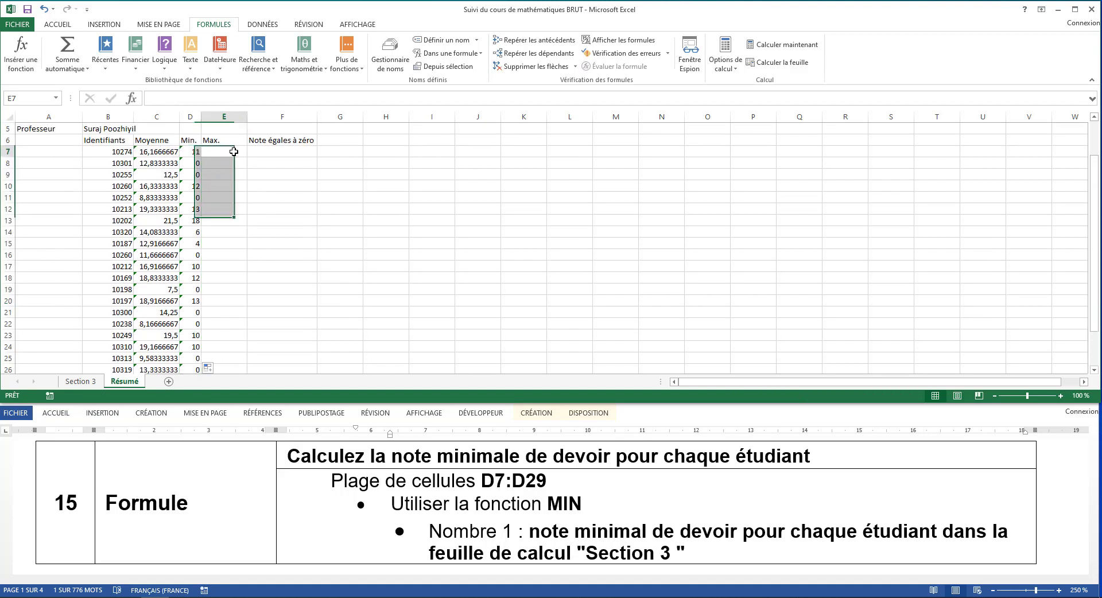
scroll(332, 485, down, 3)
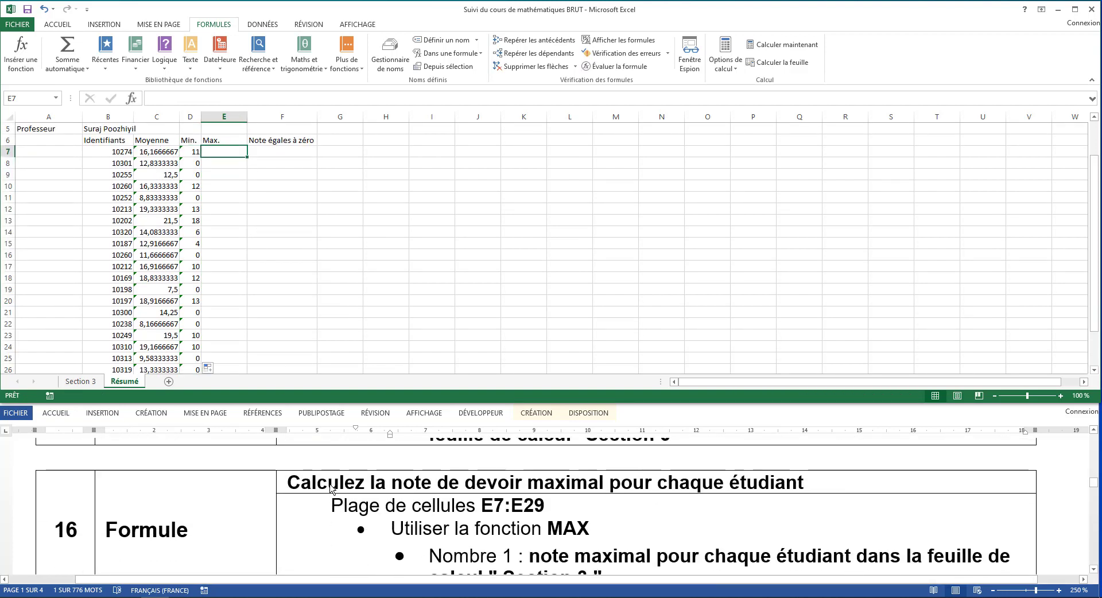
scroll(331, 488, down, 1)
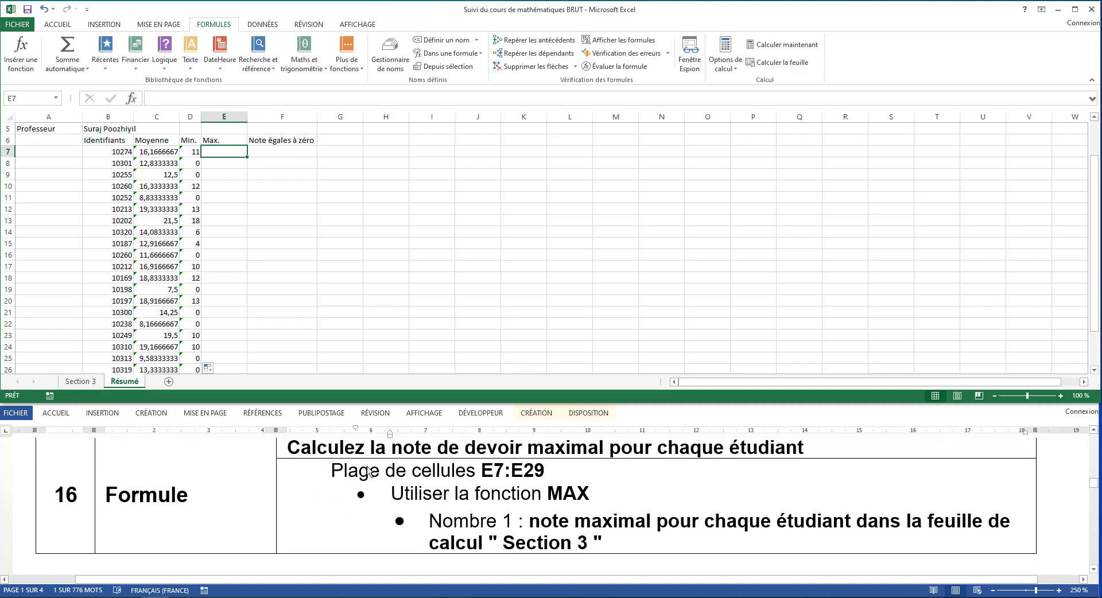
scroll(371, 471, up, 1)
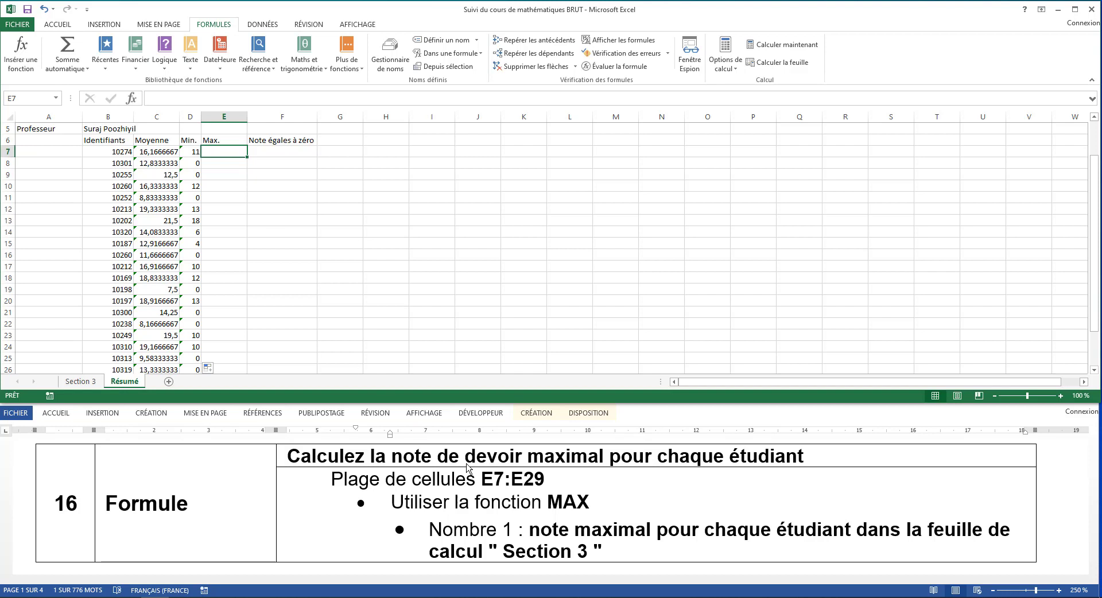
click(580, 267)
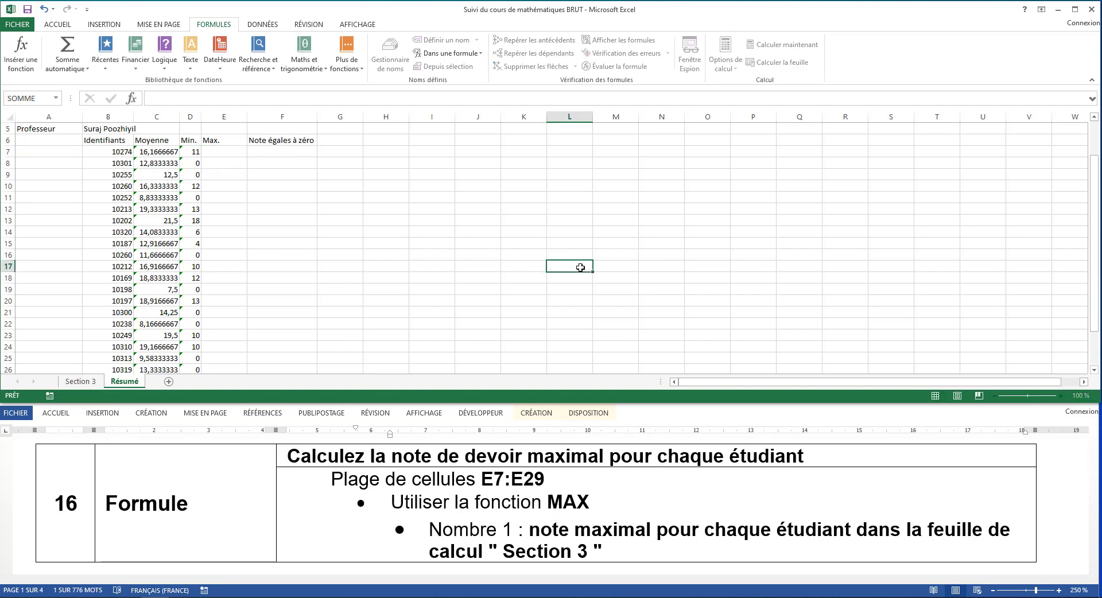
click(227, 151)
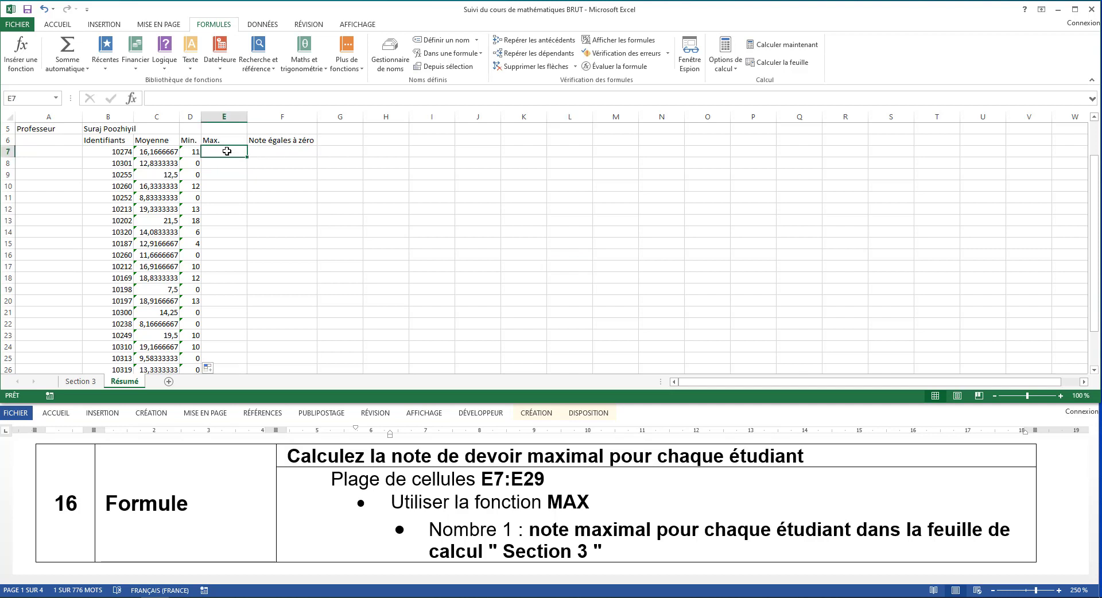
text(=MAX()
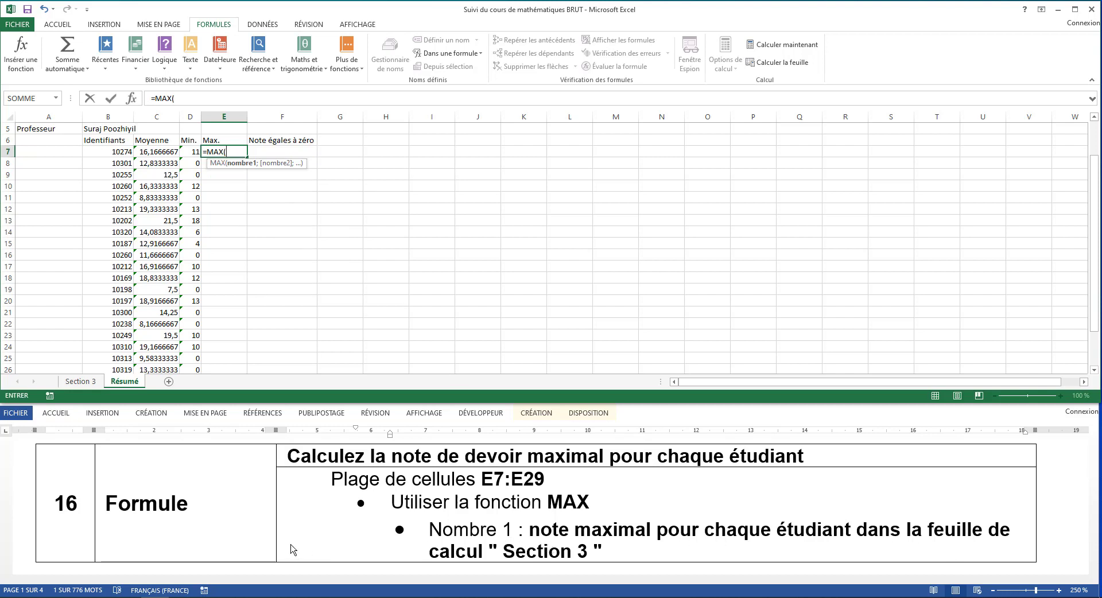
click(92, 382)
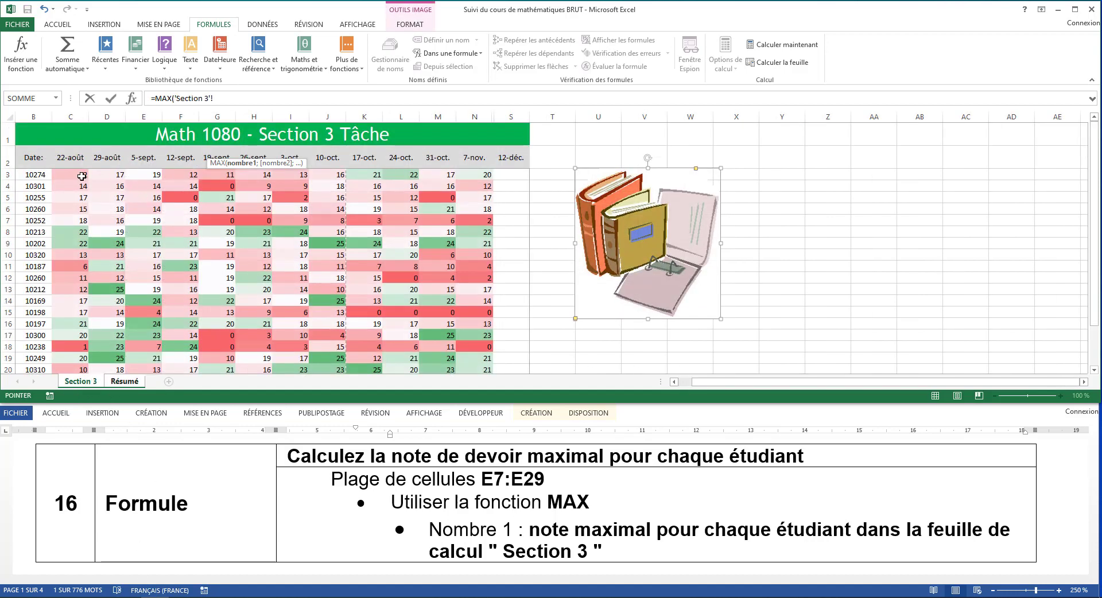
drag(75, 175, 523, 176)
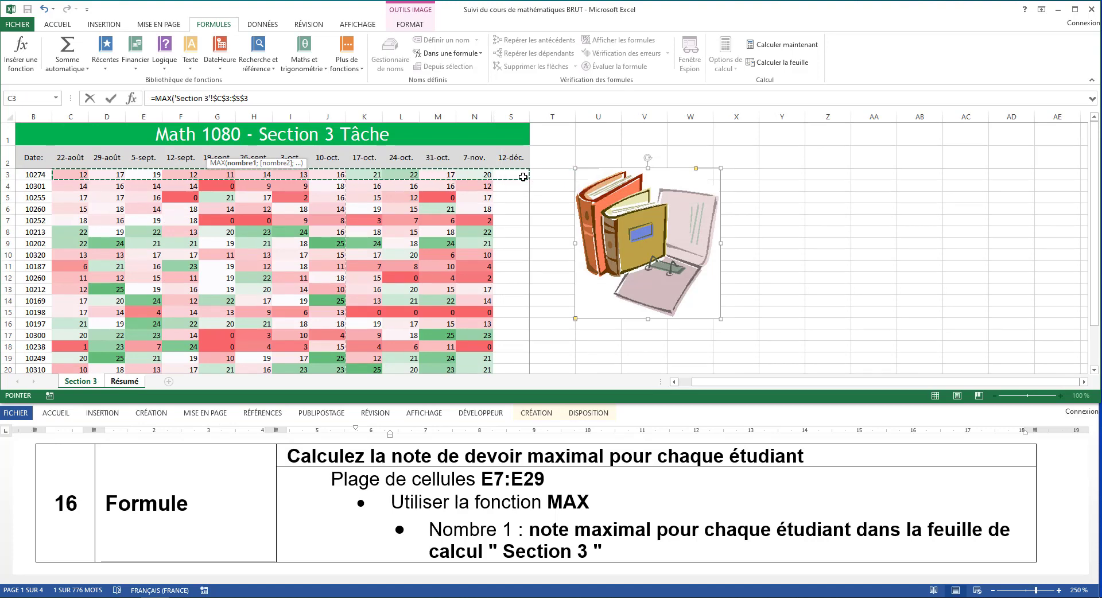
key(Return)
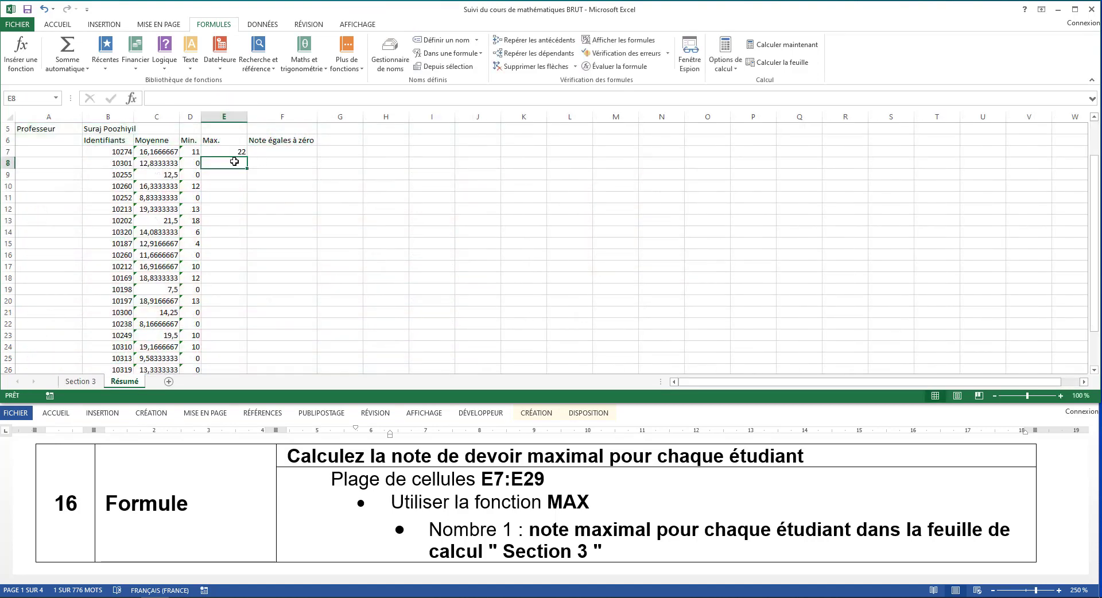
Make the references in E7's MAX formula relative, 'Section 3'!C3:S3, and fill the formula down to E29
double_click(221, 152)
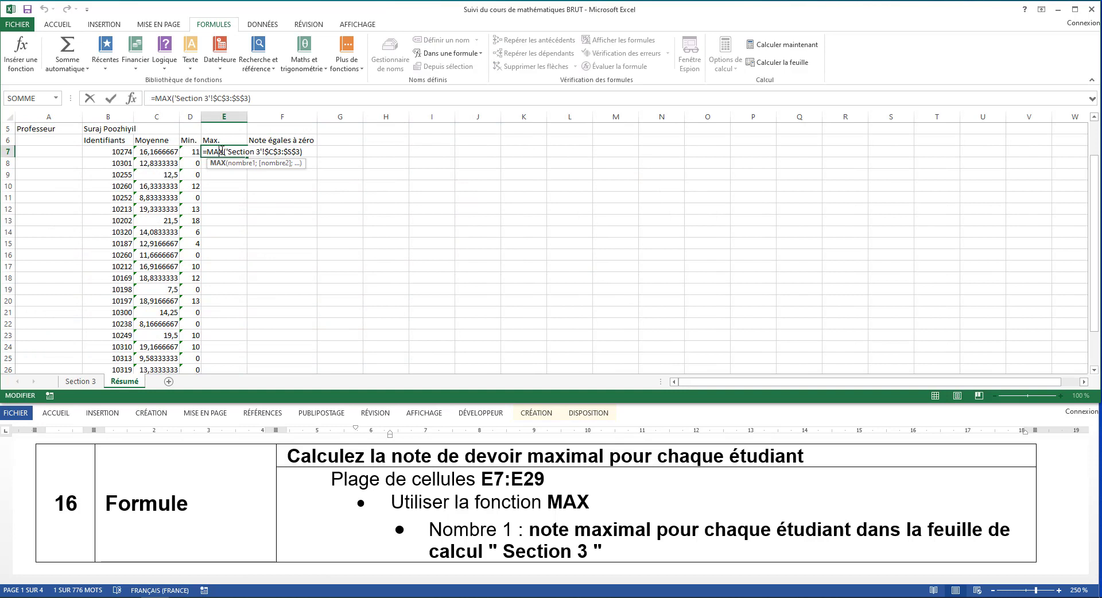
click(276, 152)
key(F4)
key(F4)
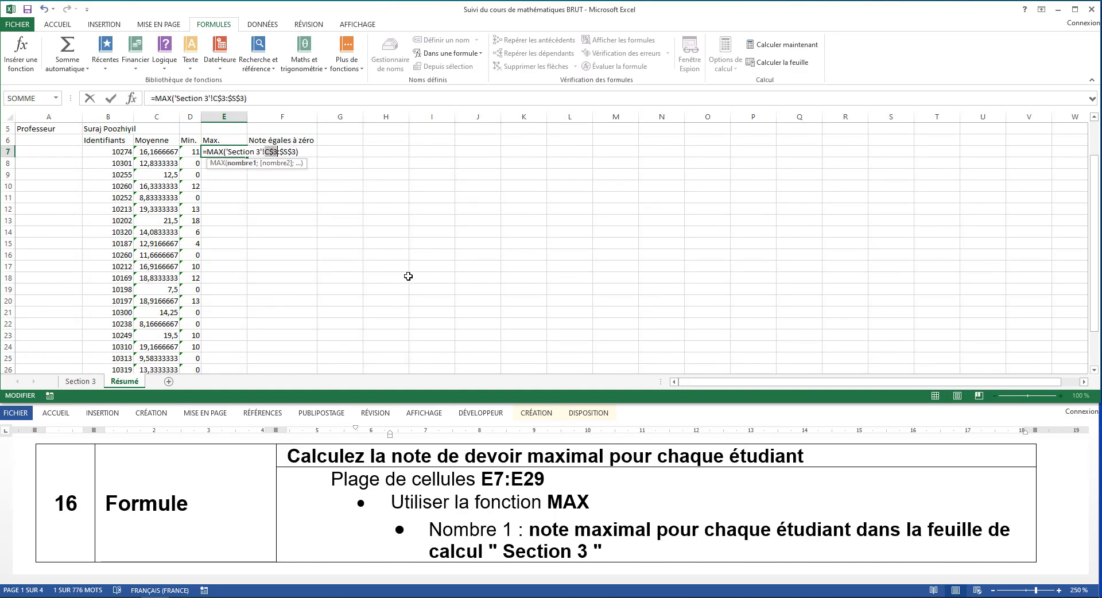
key(F4)
click(286, 152)
key(F4)
key(F4)
key(F4)
click(291, 152)
key(Return)
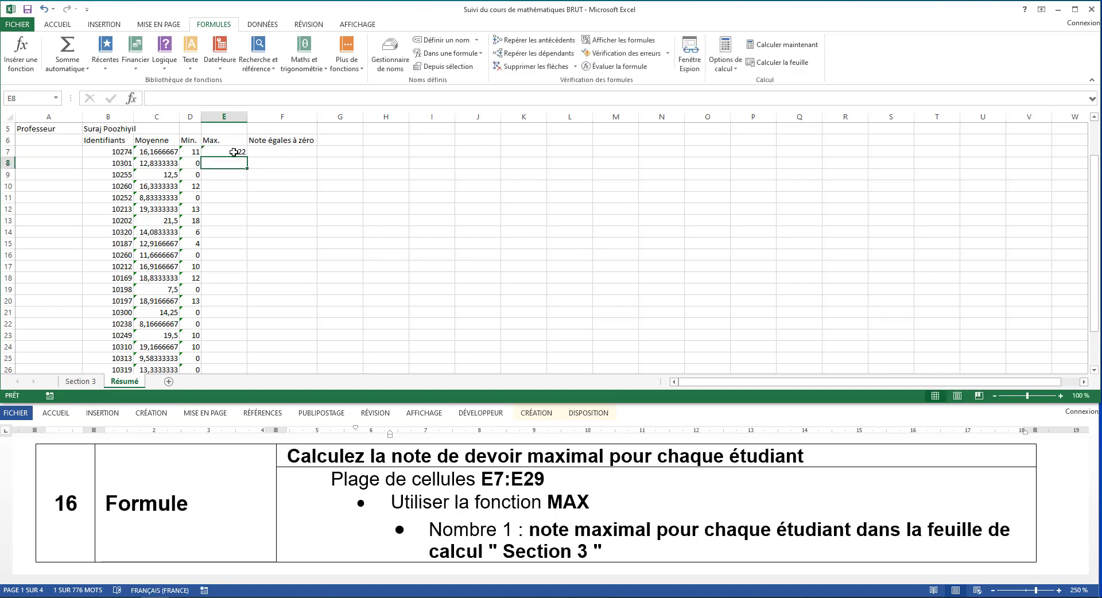
click(234, 153)
drag(245, 157, 228, 346)
scroll(309, 179, up, 2)
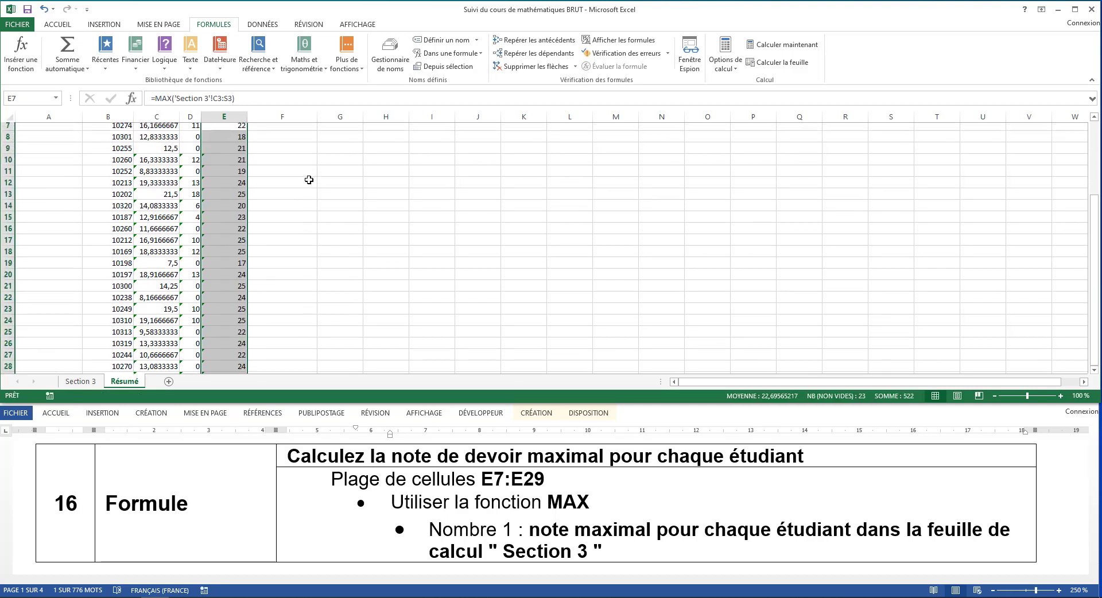
Following task 17, enter an NB.SI formula in F7 over the first student's grades, 'Section 3'!$C$3:$S$3, with criterion 0
scroll(314, 527, down, 3)
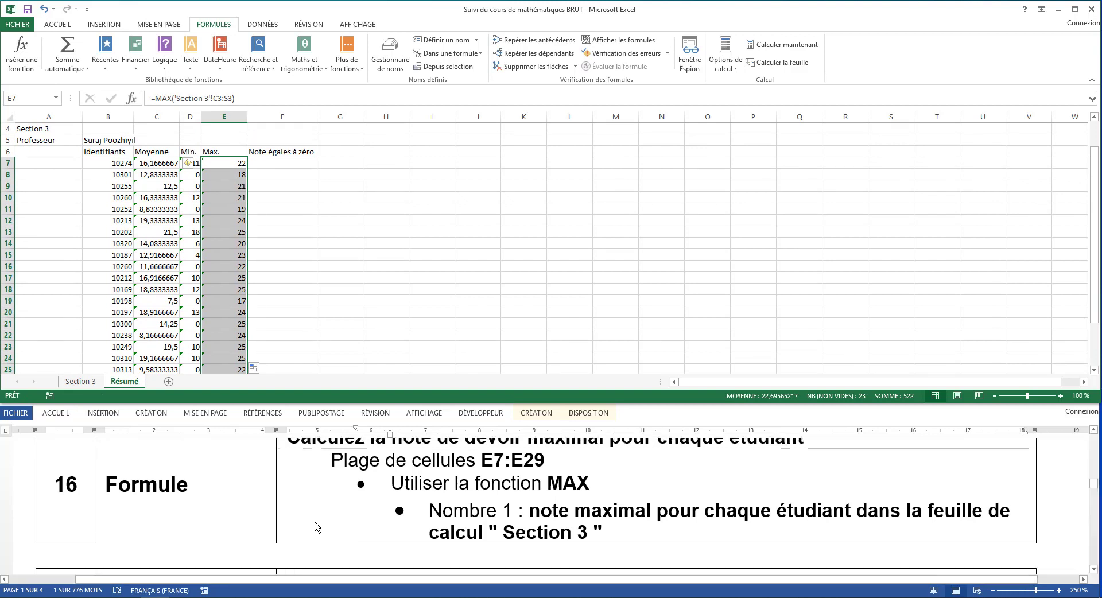
scroll(315, 527, up, 1)
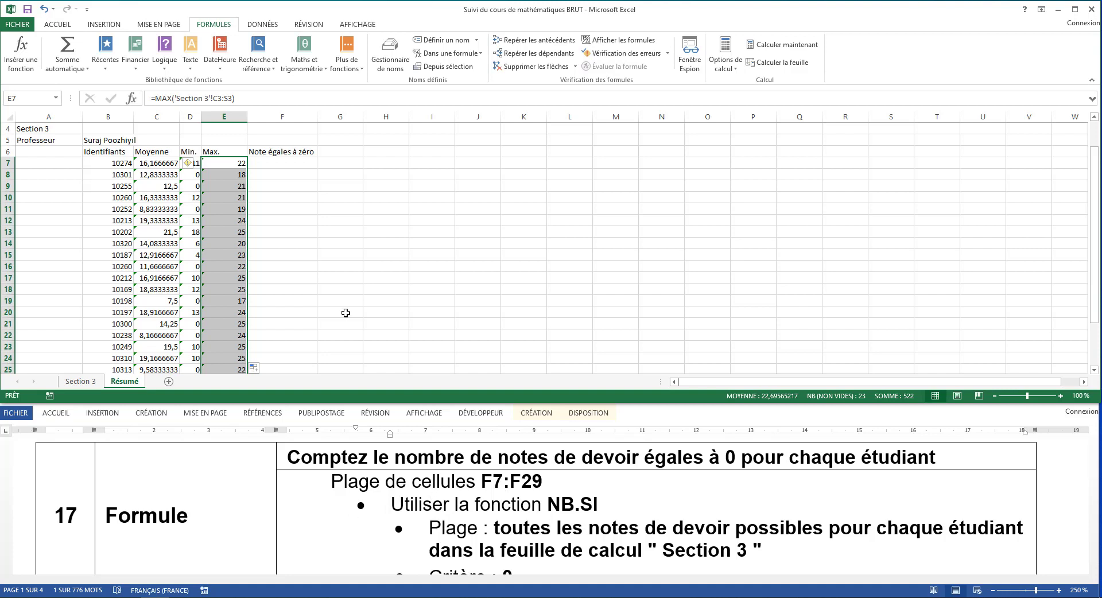
click(278, 161)
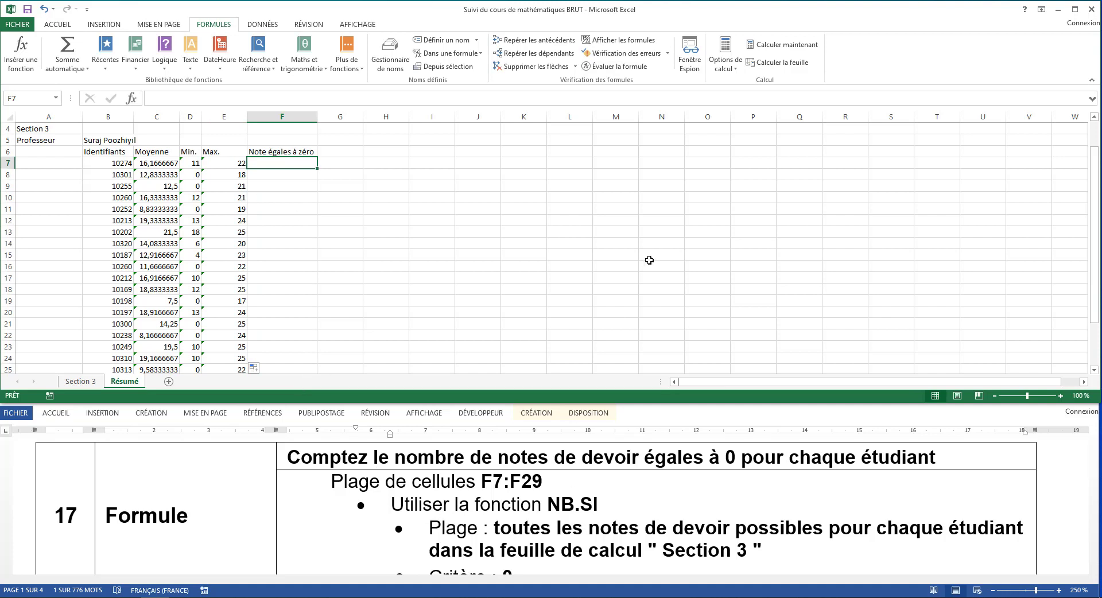
text(=NB)
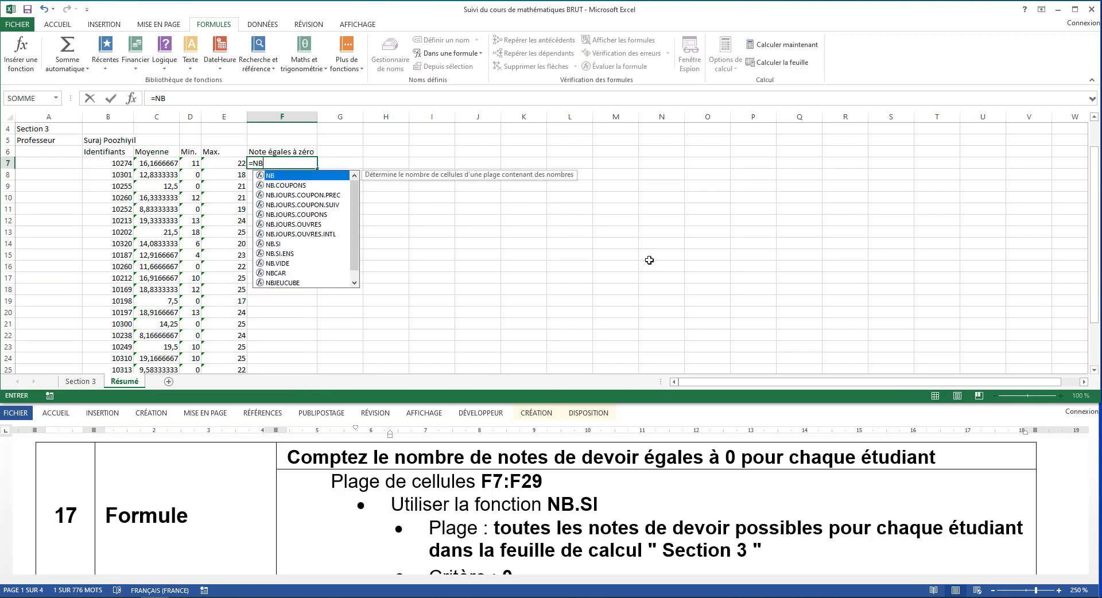
text(.SI()
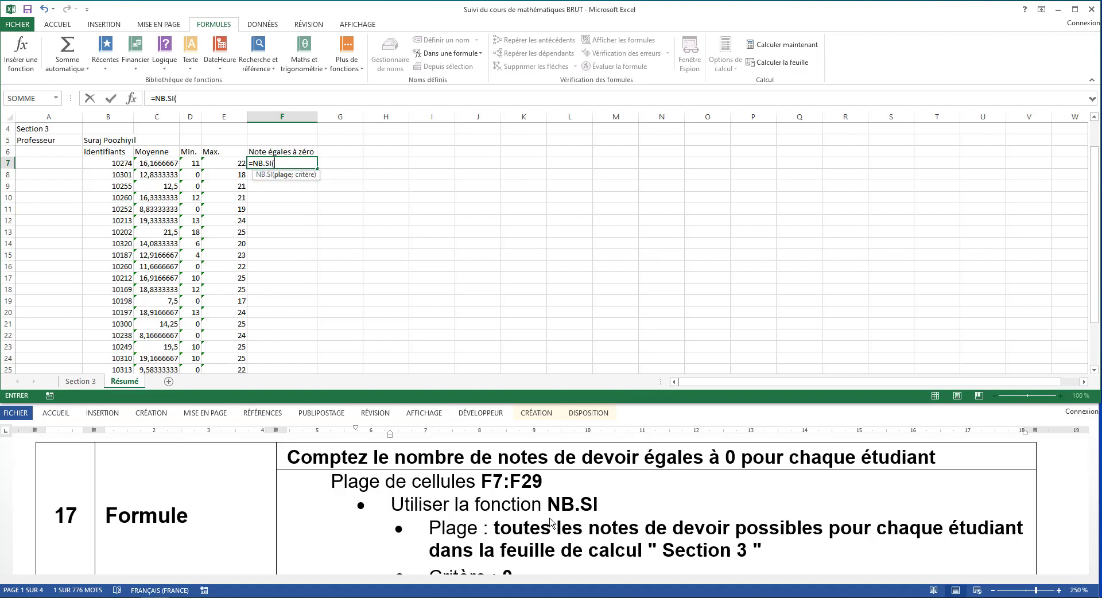
scroll(550, 521, down, 1)
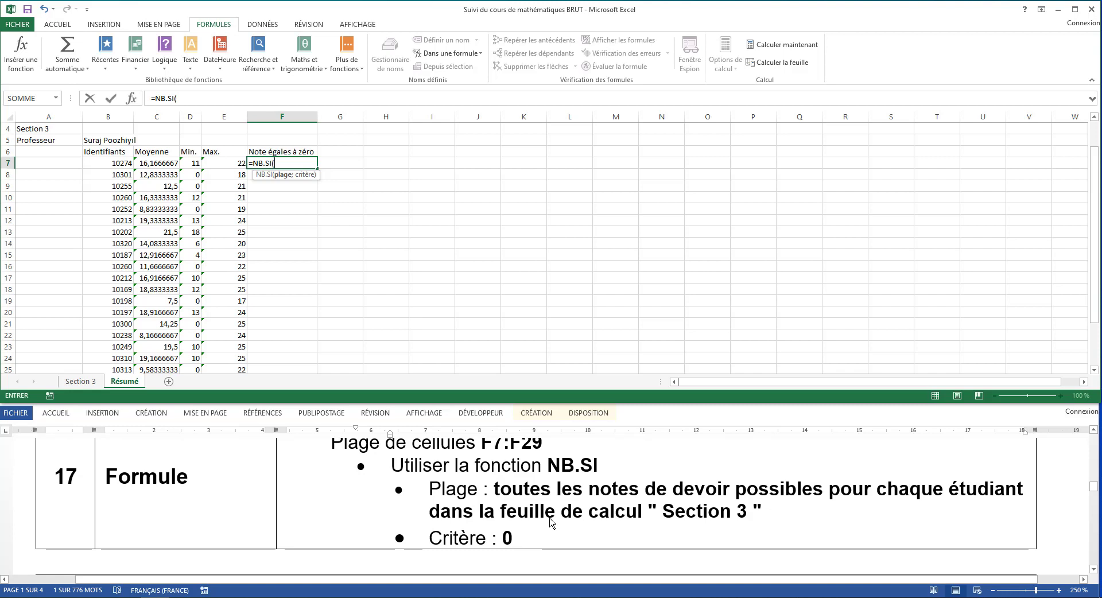
click(81, 381)
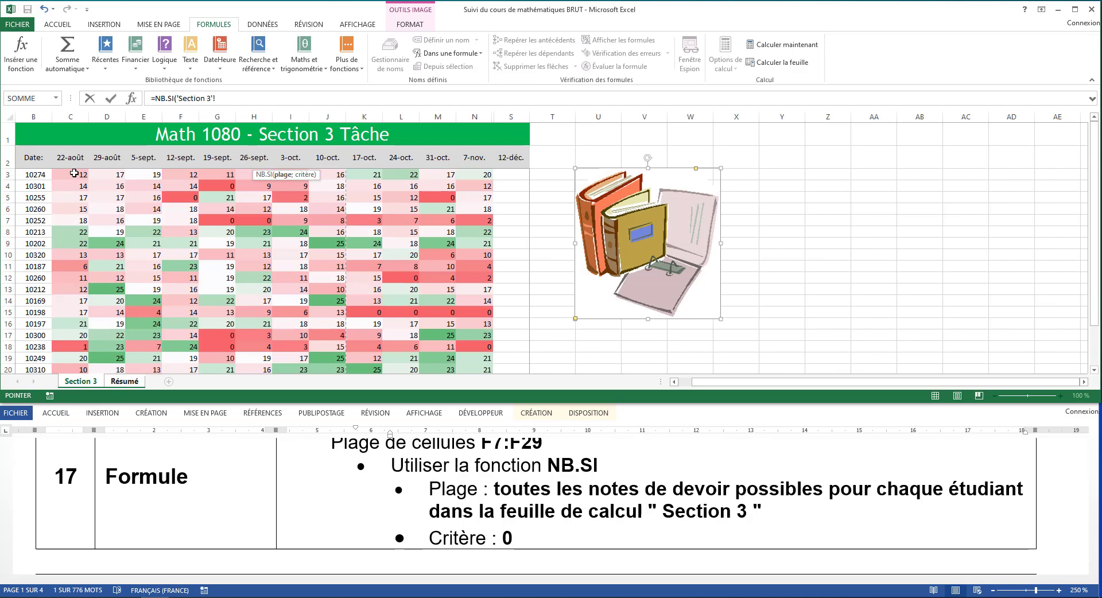
drag(74, 173, 500, 175)
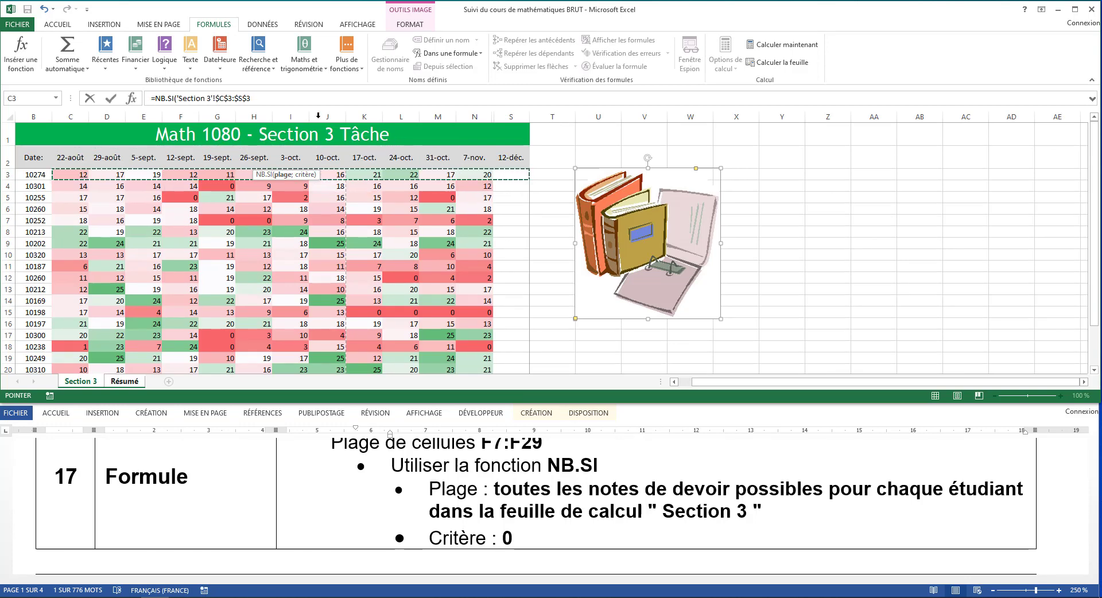
click(276, 98)
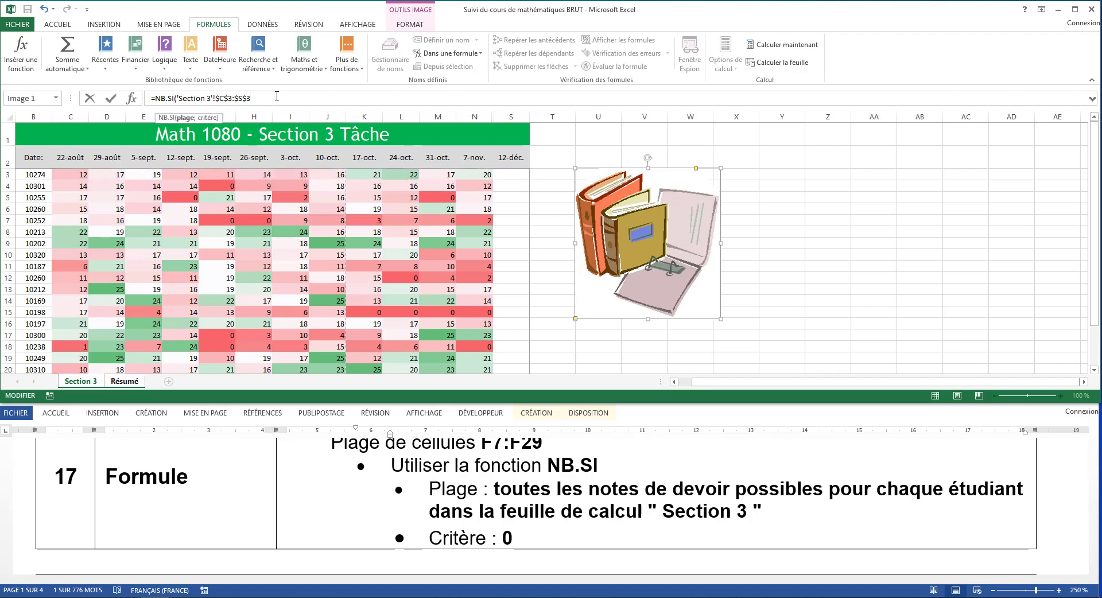
text(;0)
key(Return)
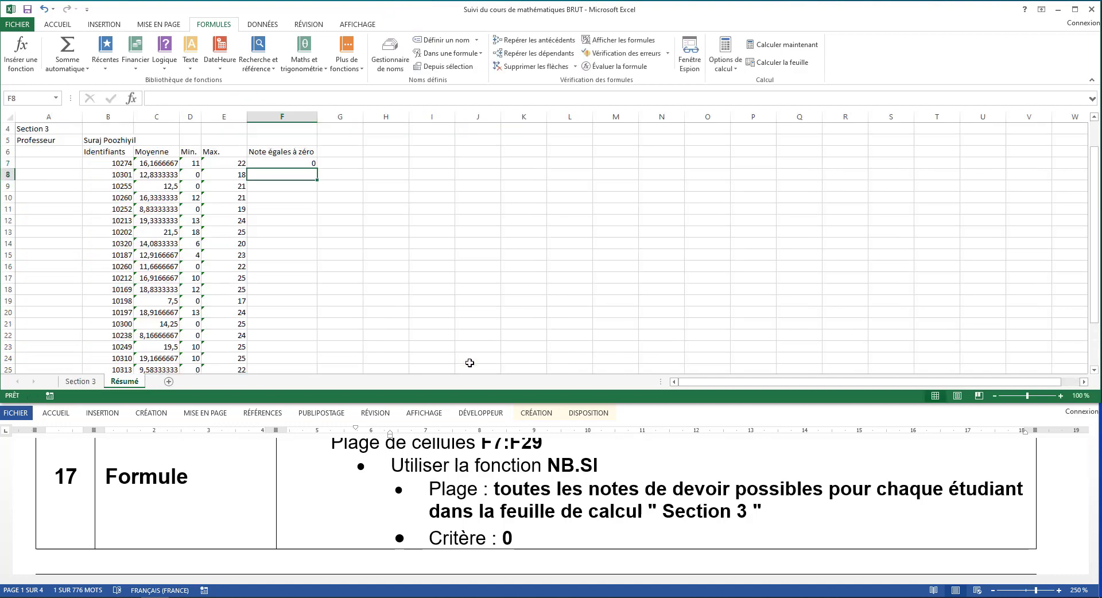
Make the references in F7's NB.SI formula relative, 'Section 3'!C3:S3
click(301, 163)
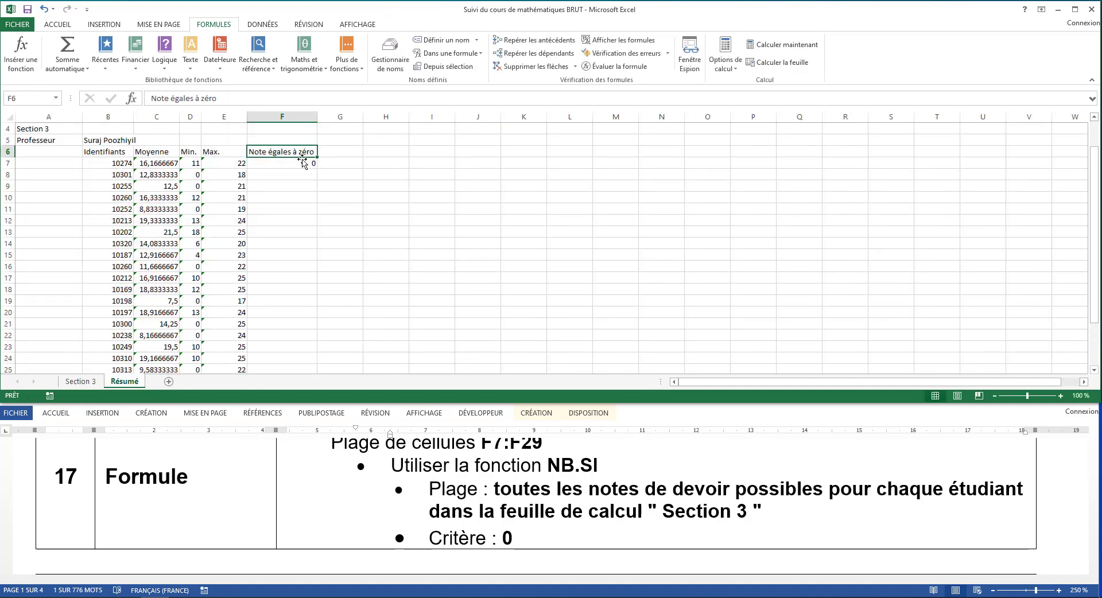
double_click(301, 163)
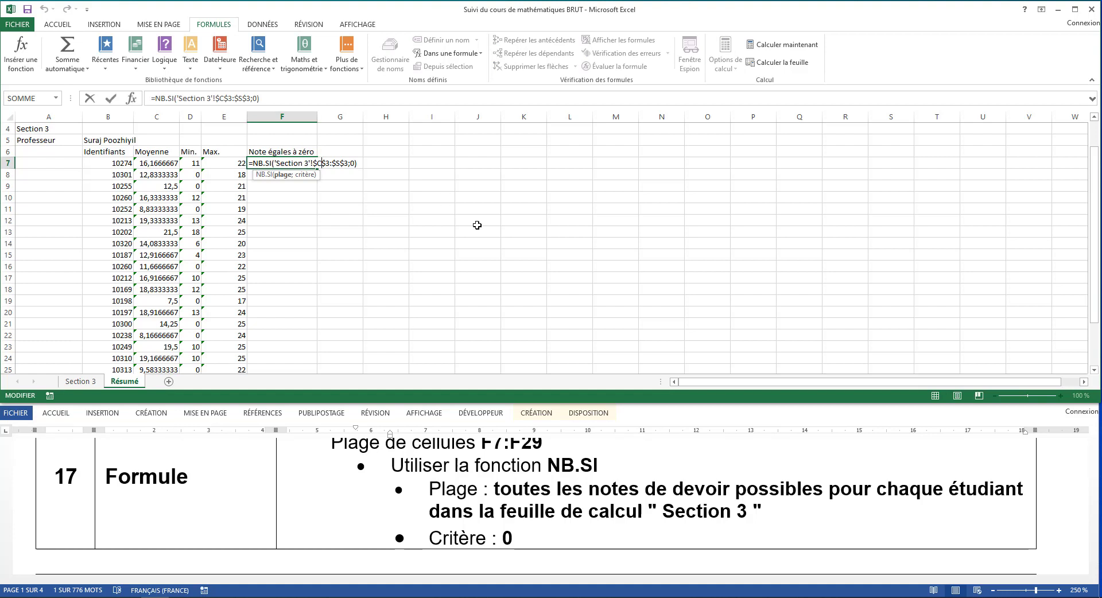
key(F4)
key(F4)
key(F4)
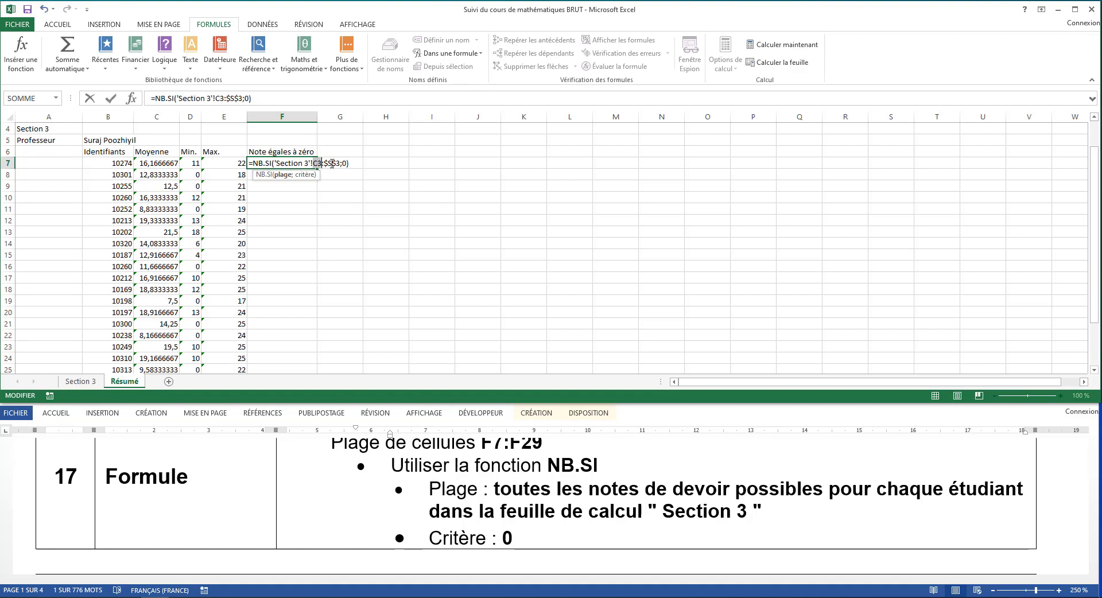
click(332, 165)
key(F4)
key(F4)
key(F4)
click(345, 163)
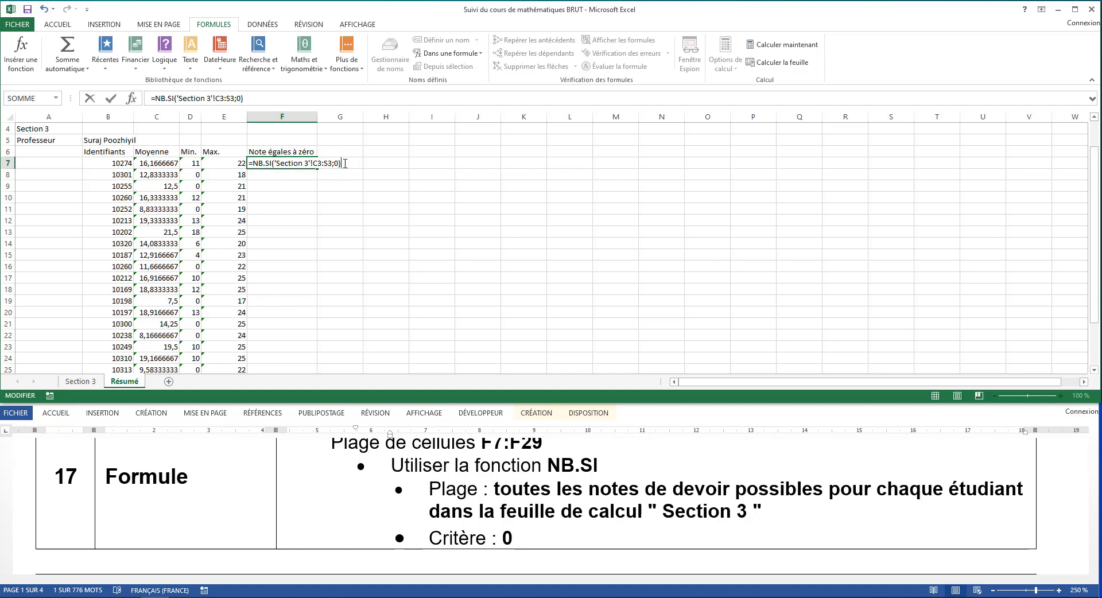
key(Return)
Fill the zero-grade count formula from F7 down to F29
click(316, 165)
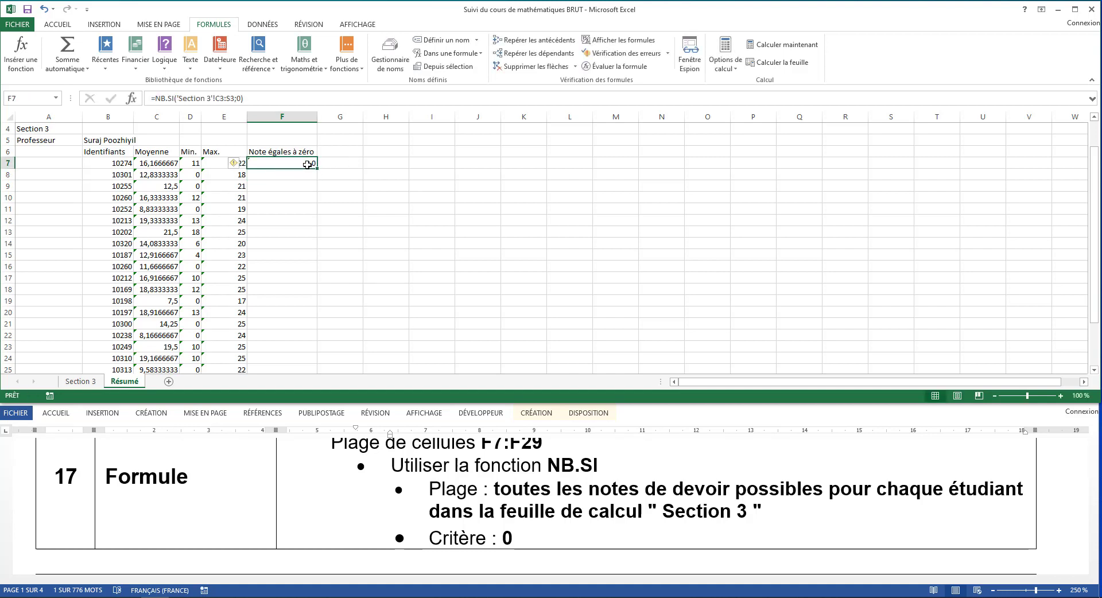
drag(319, 169, 303, 351)
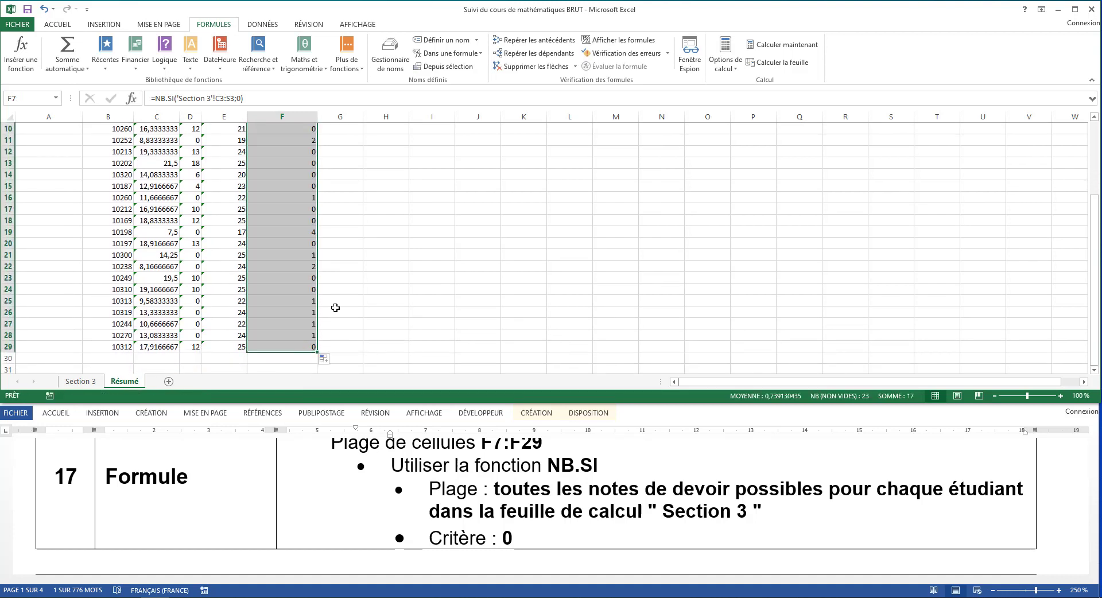
scroll(392, 225, up, 2)
scroll(392, 225, up, 1)
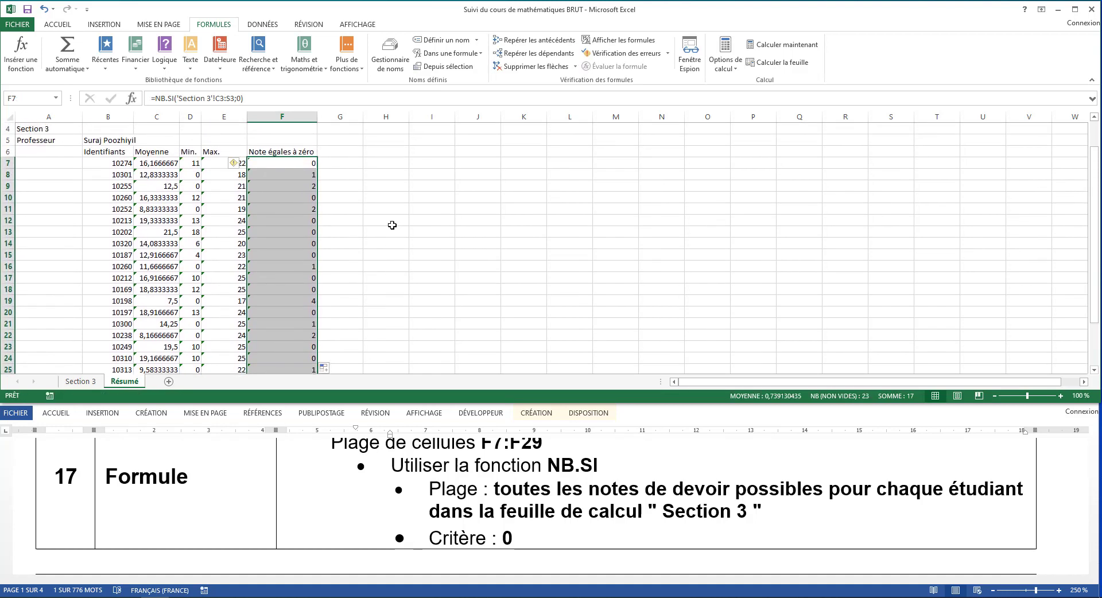
scroll(392, 225, up, 2)
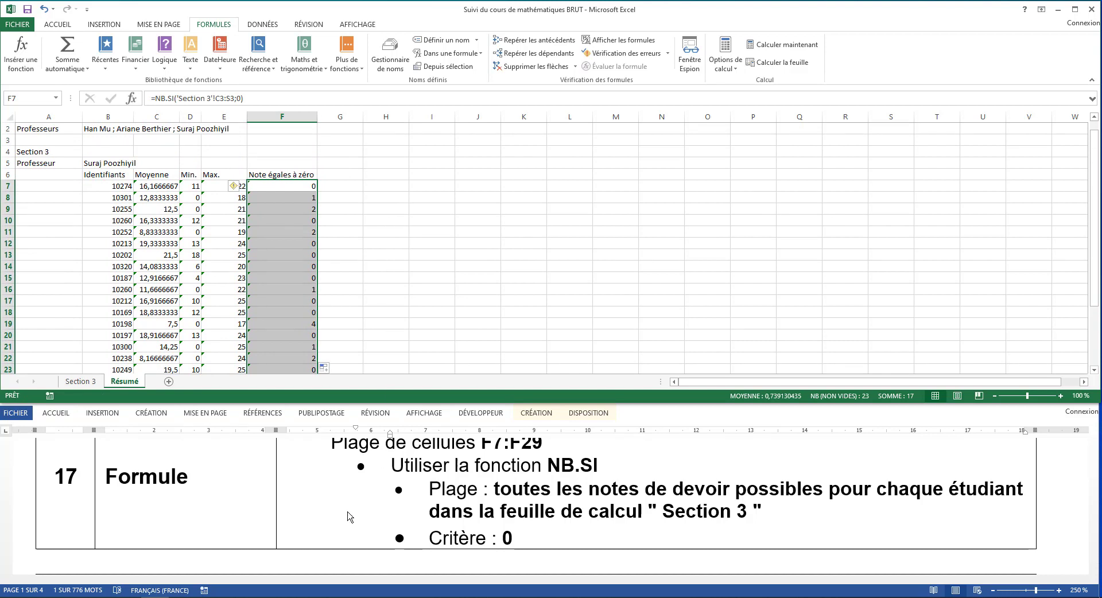
Following task 18, start a MOYENNE.SI formula in L2 of Résumé with F7:F29 as the criteria range
scroll(348, 516, down, 4)
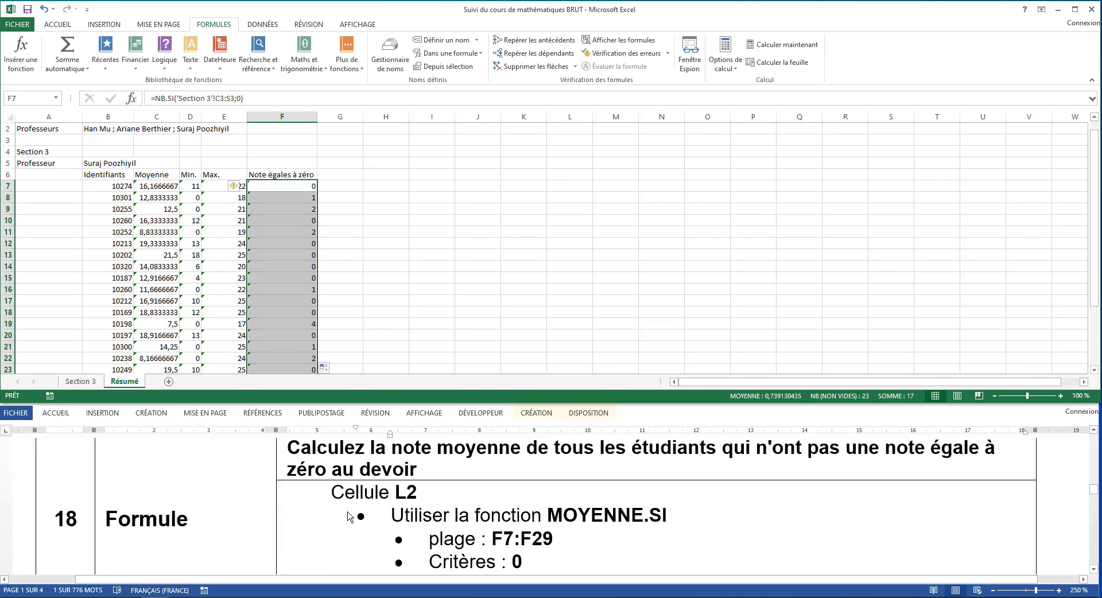
scroll(348, 516, up, 1)
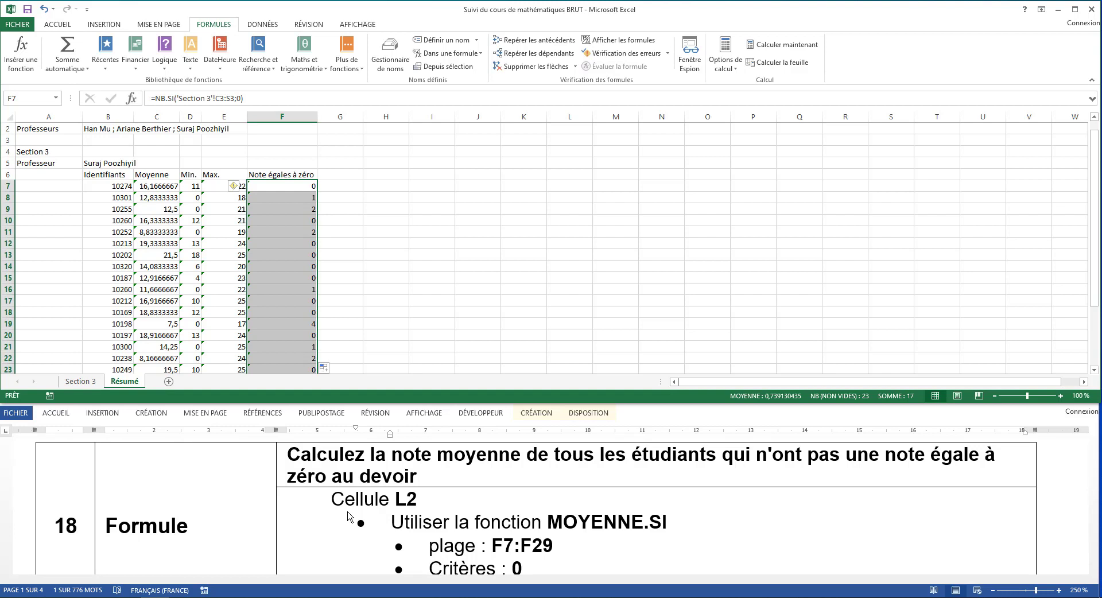
scroll(348, 517, down, 2)
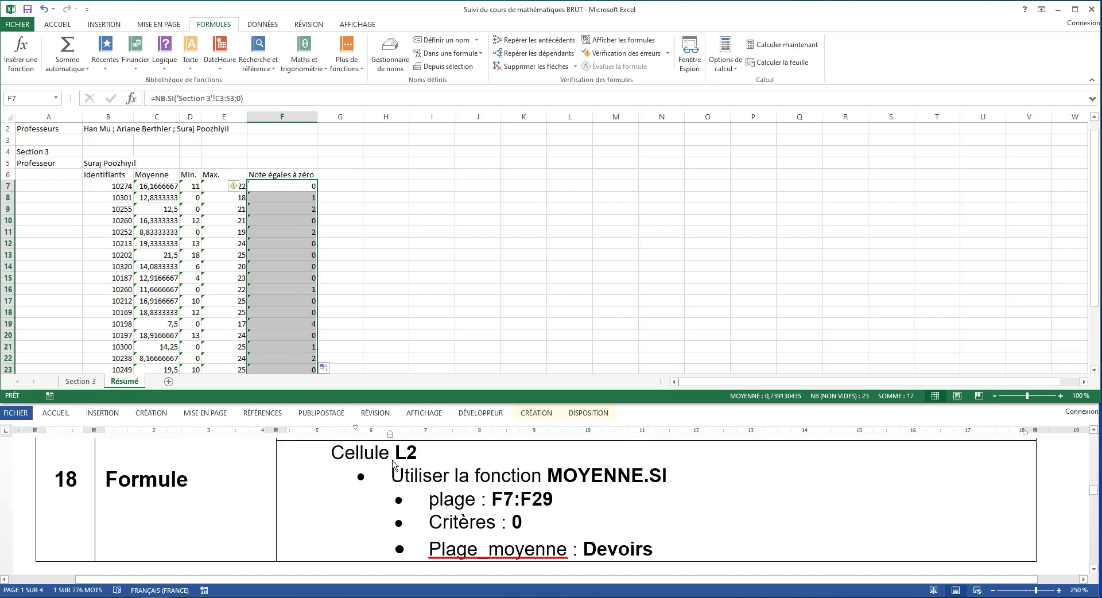
scroll(502, 217, up, 1)
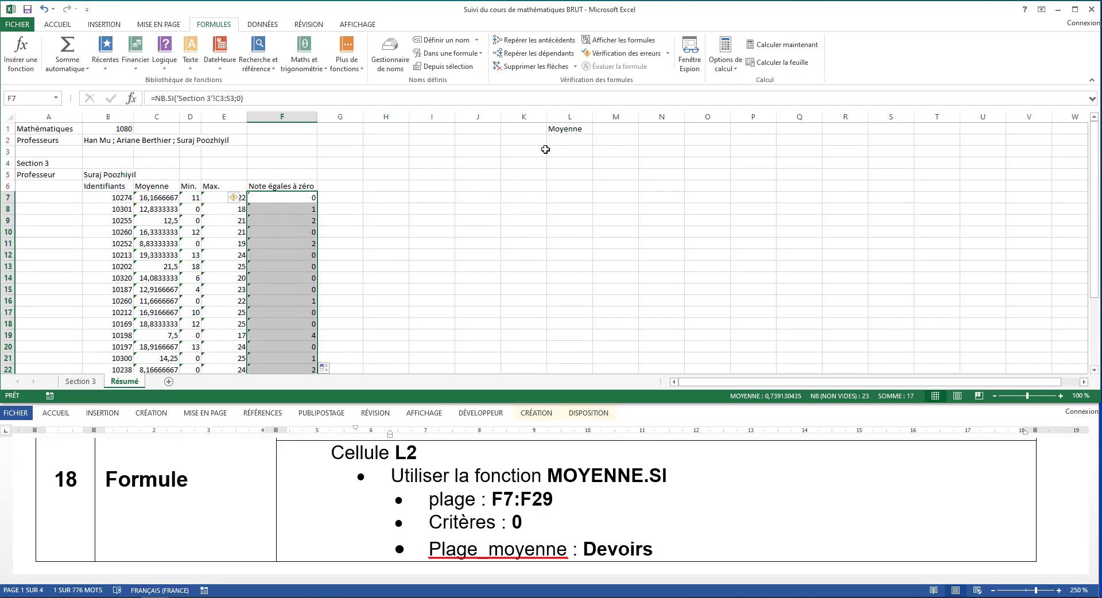
click(562, 140)
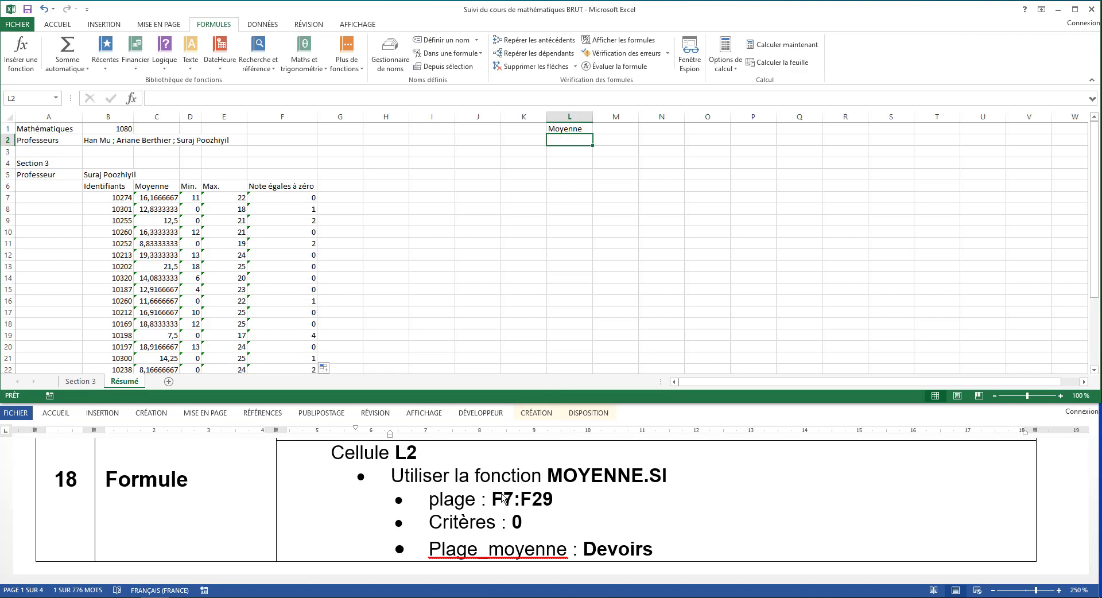
text(=M)
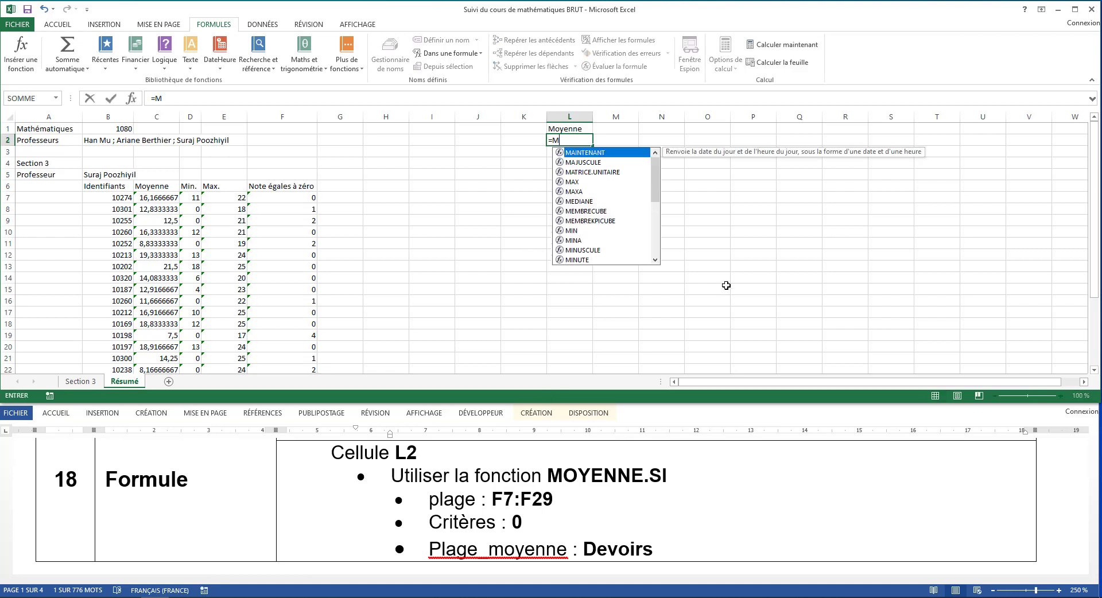
text(OYENNE.)
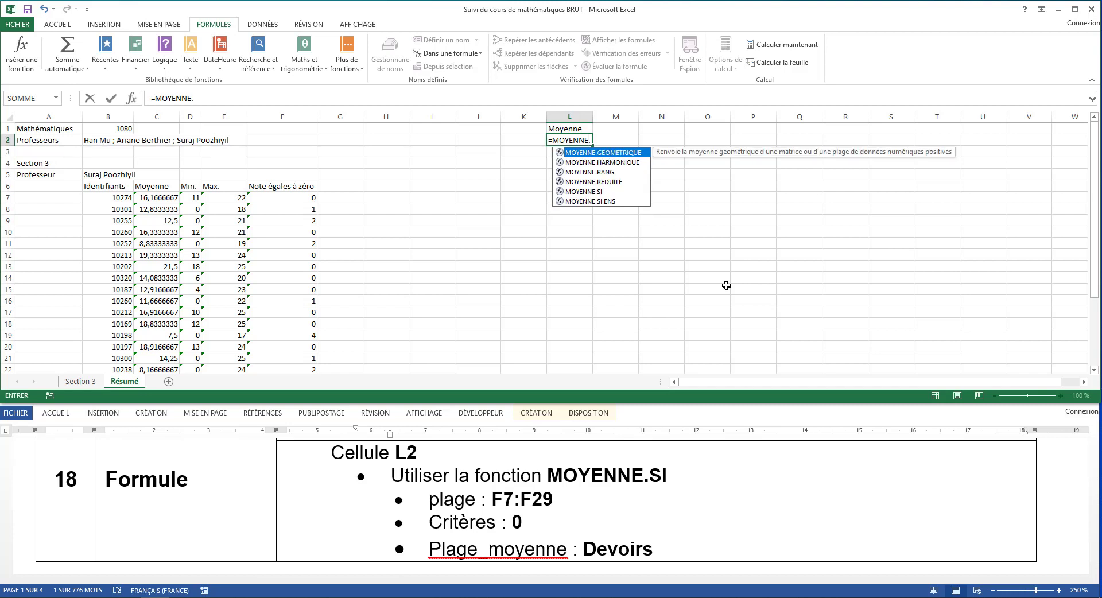
text(SI()
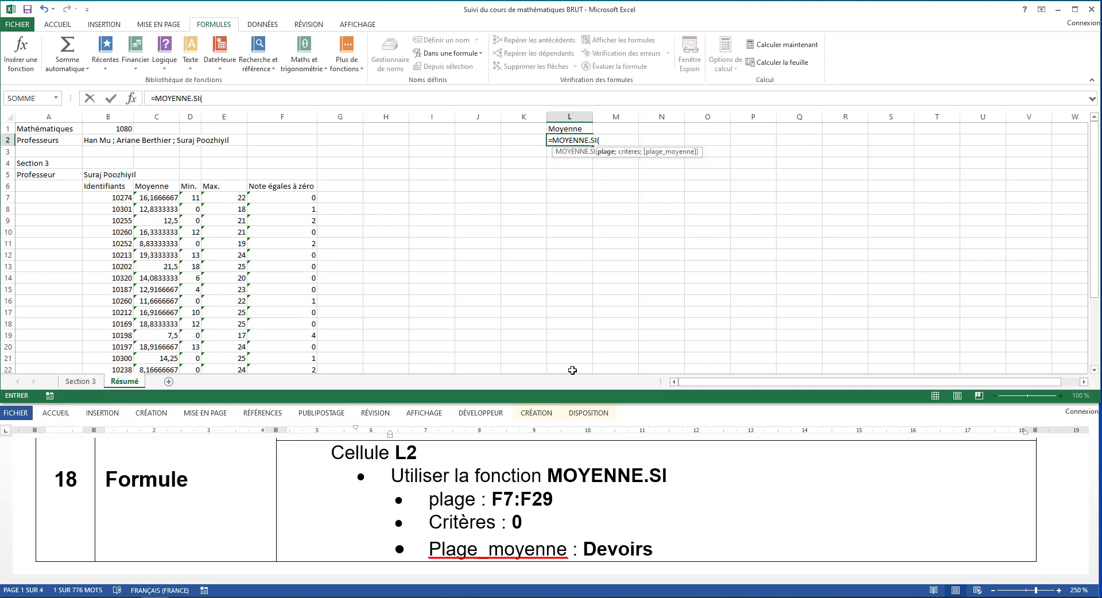
text(F)
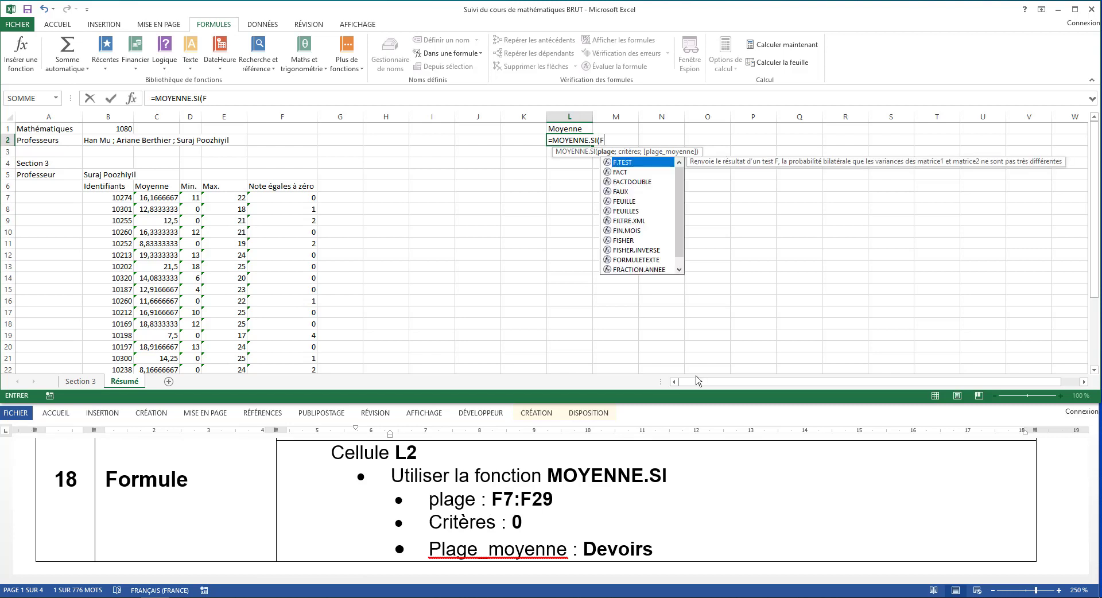
text(7)
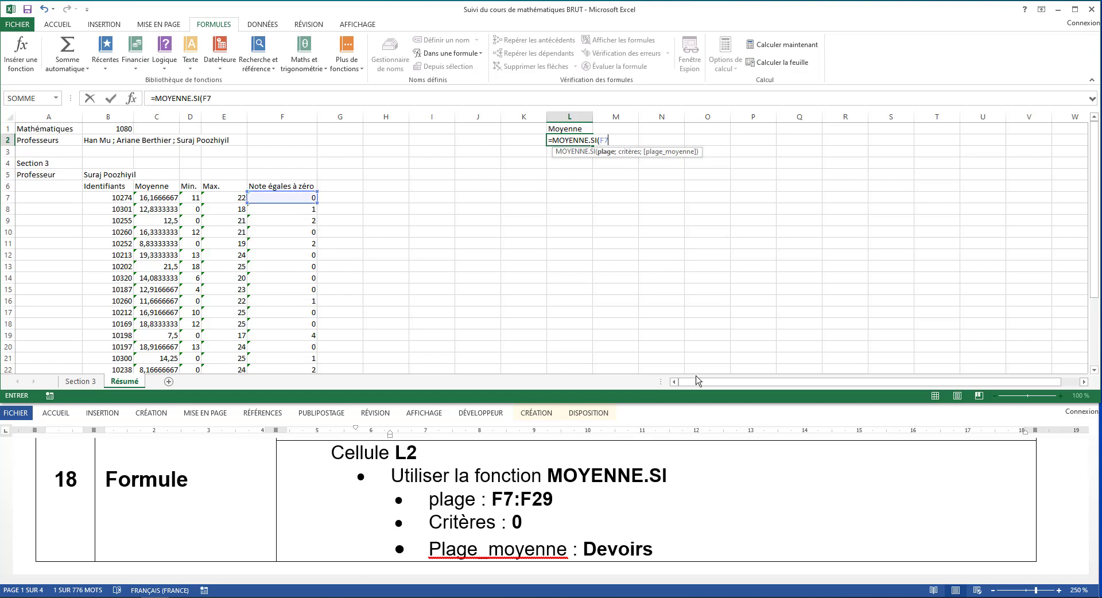
text(:F)
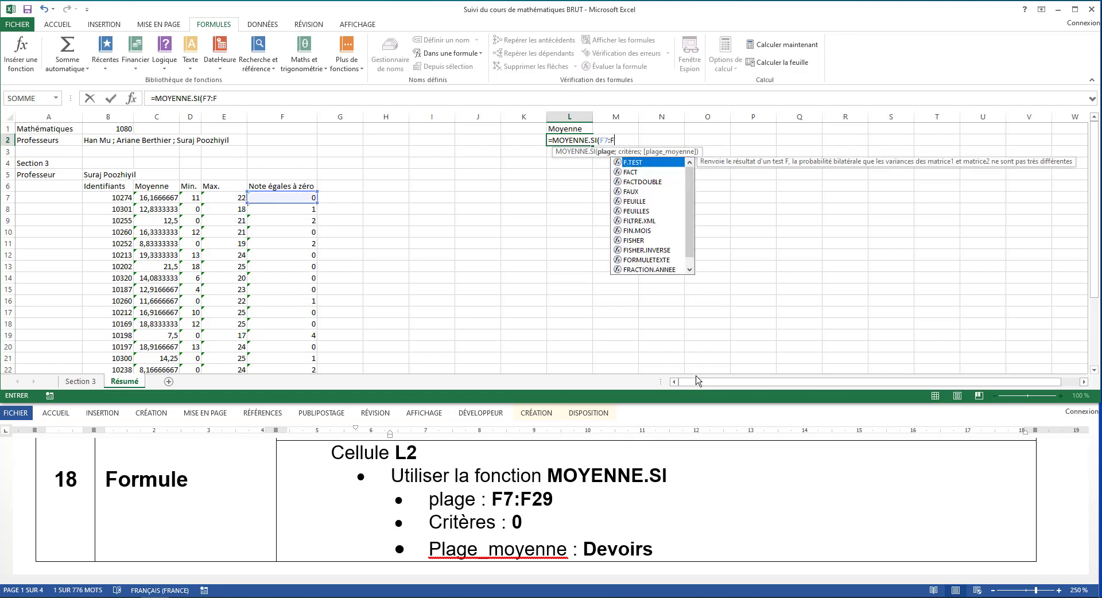
text(29)
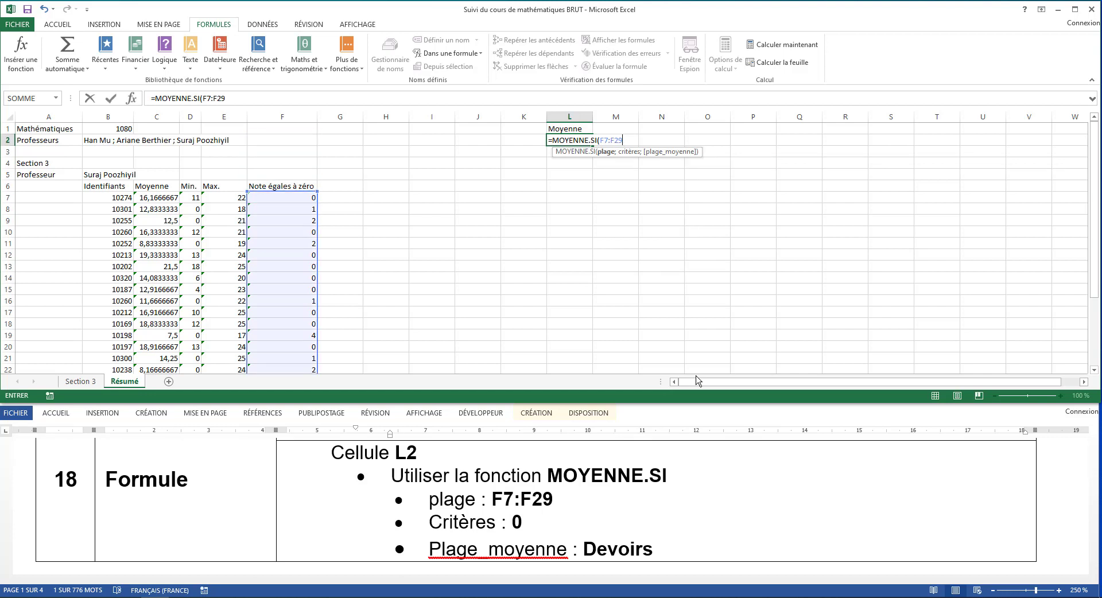
Complete L2's MOYENNE.SI formula with criterion 0 and the named range Devoirs as the average range
text(;)
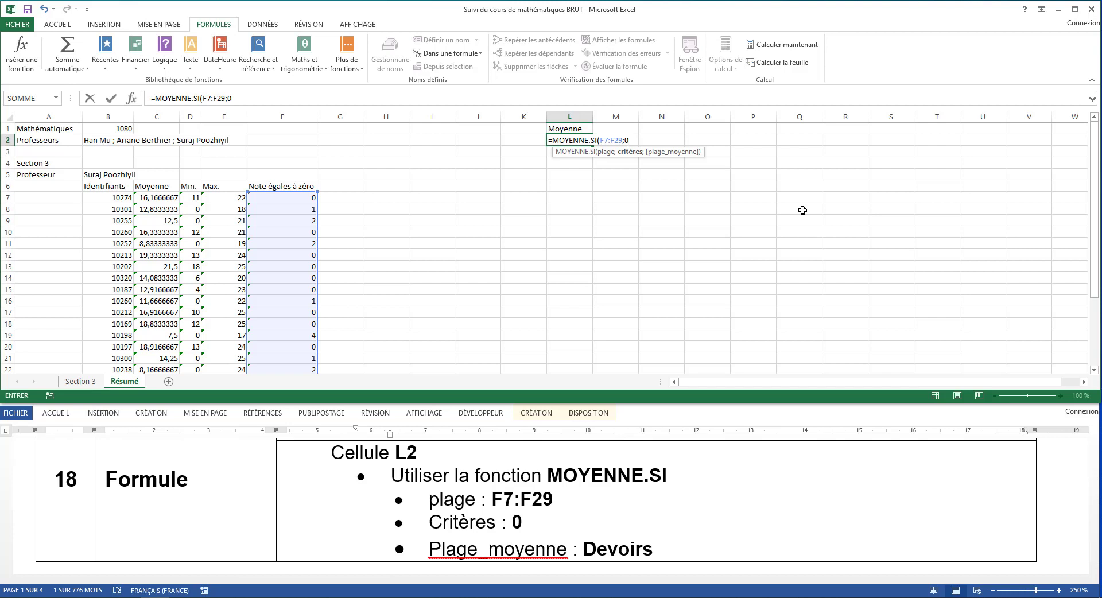
text(0;Deviors)
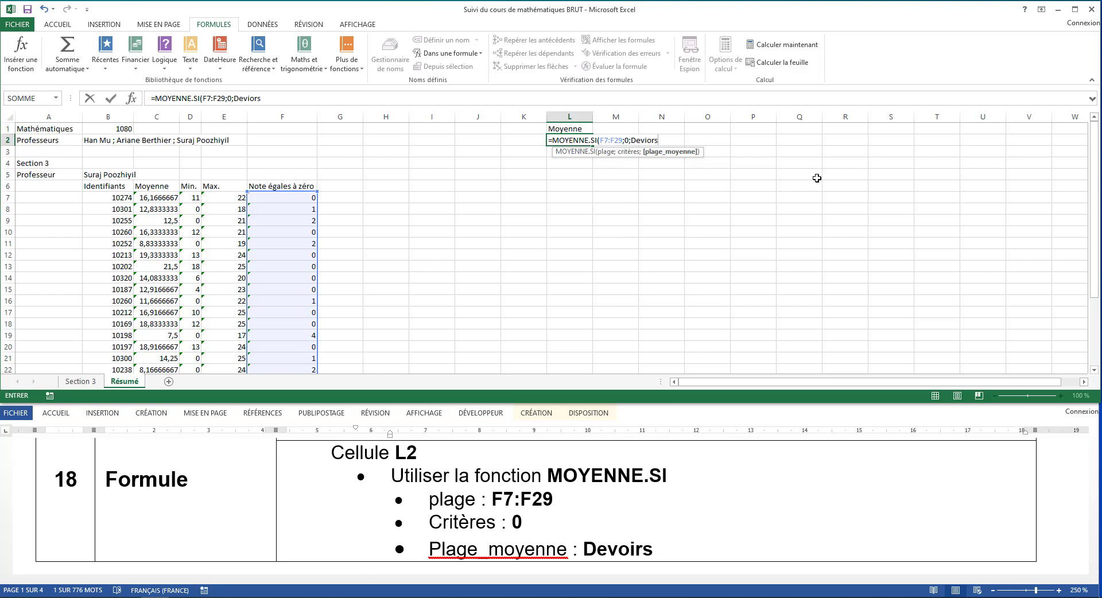
key(BackSpace)
key(BackSpace)
key(BackSpace)
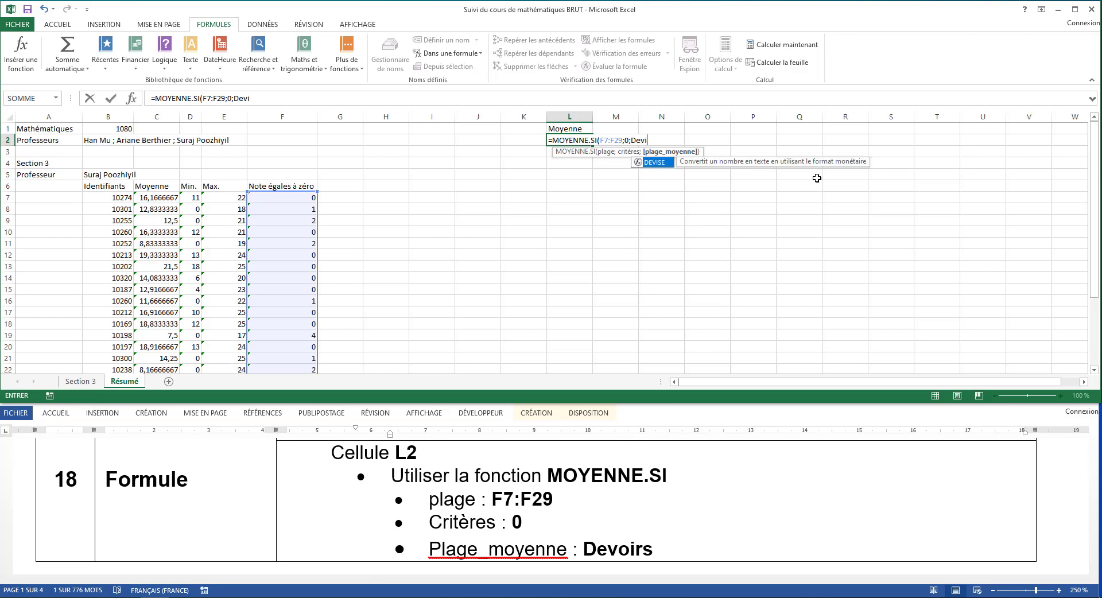
text(oirs)
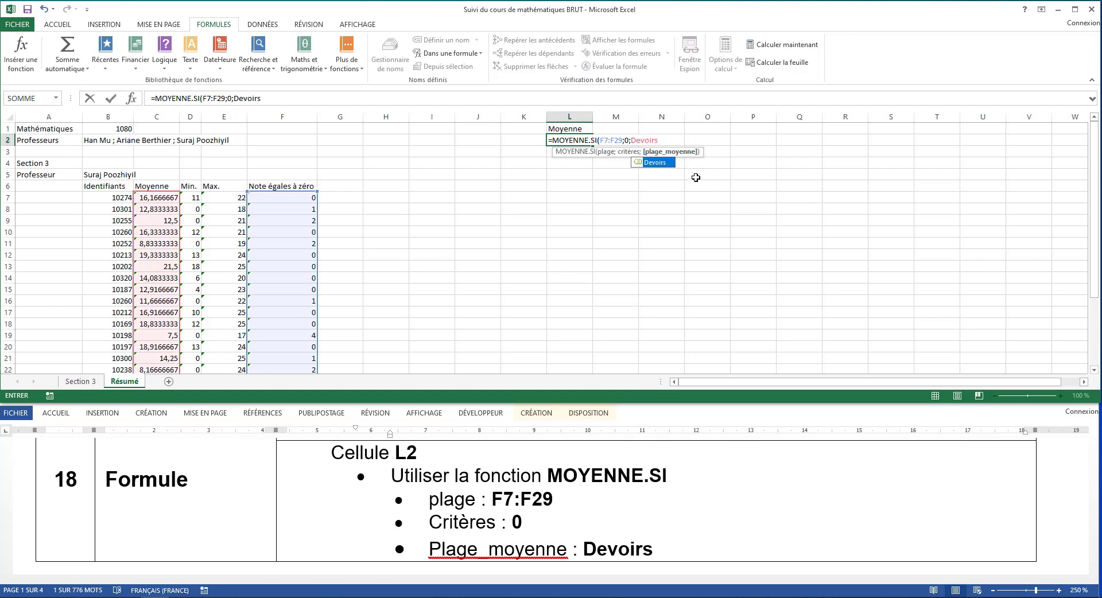
double_click(665, 163)
text())
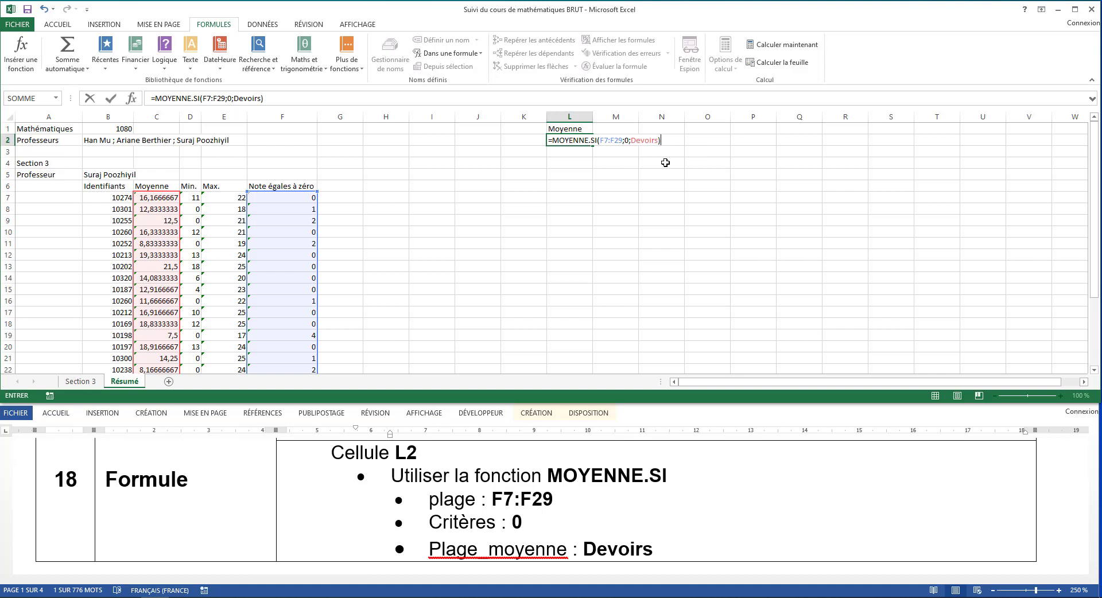
key(Return)
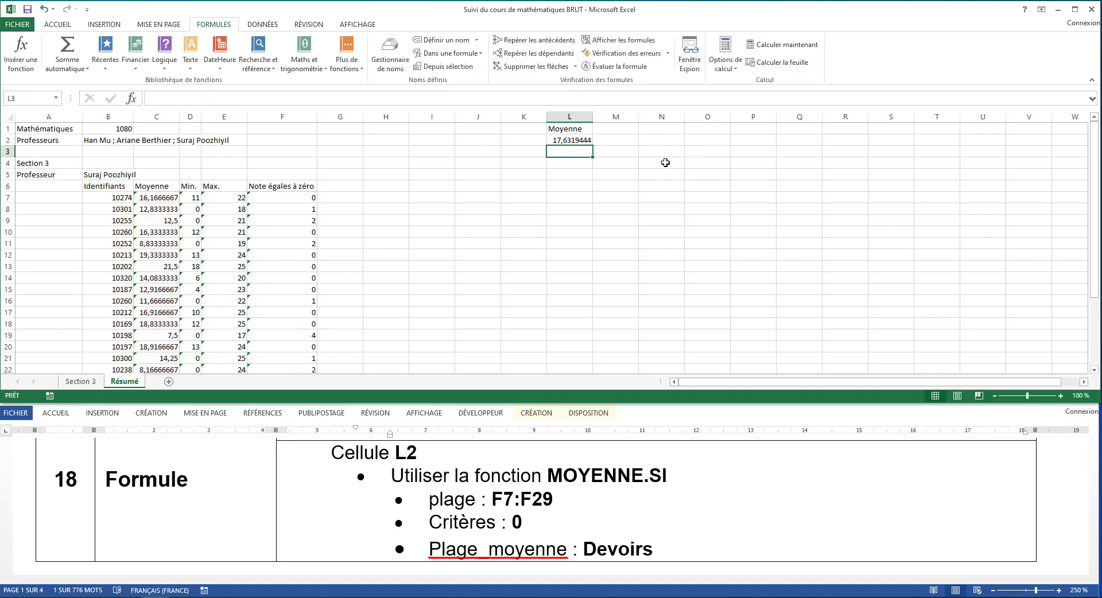
Following task 19, create a table with headers from the range B6:F29 of Résumé
scroll(545, 522, down, 5)
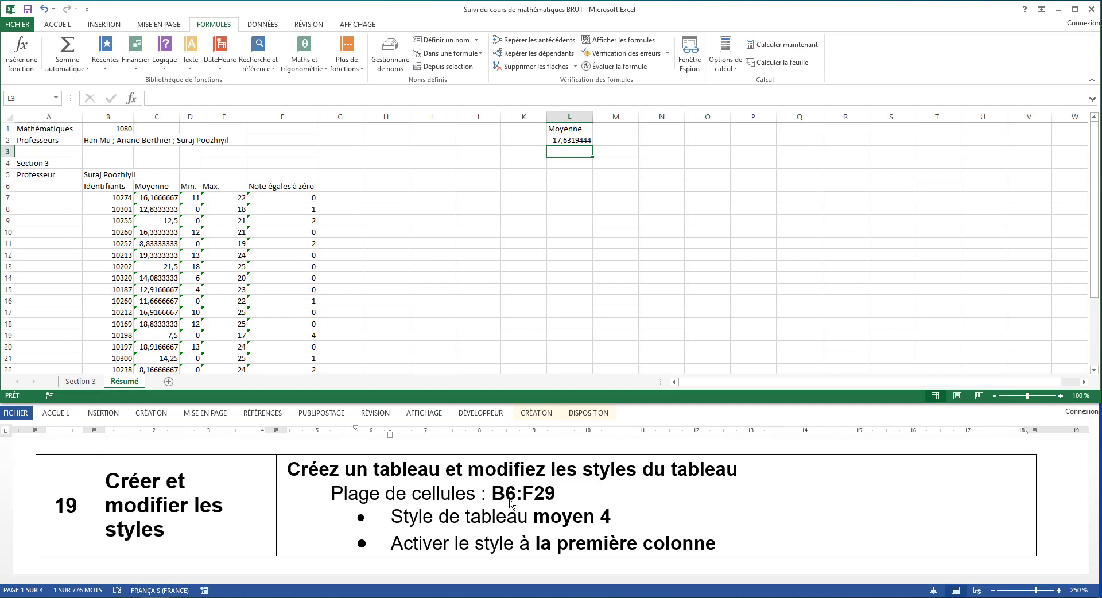
scroll(403, 316, down, 2)
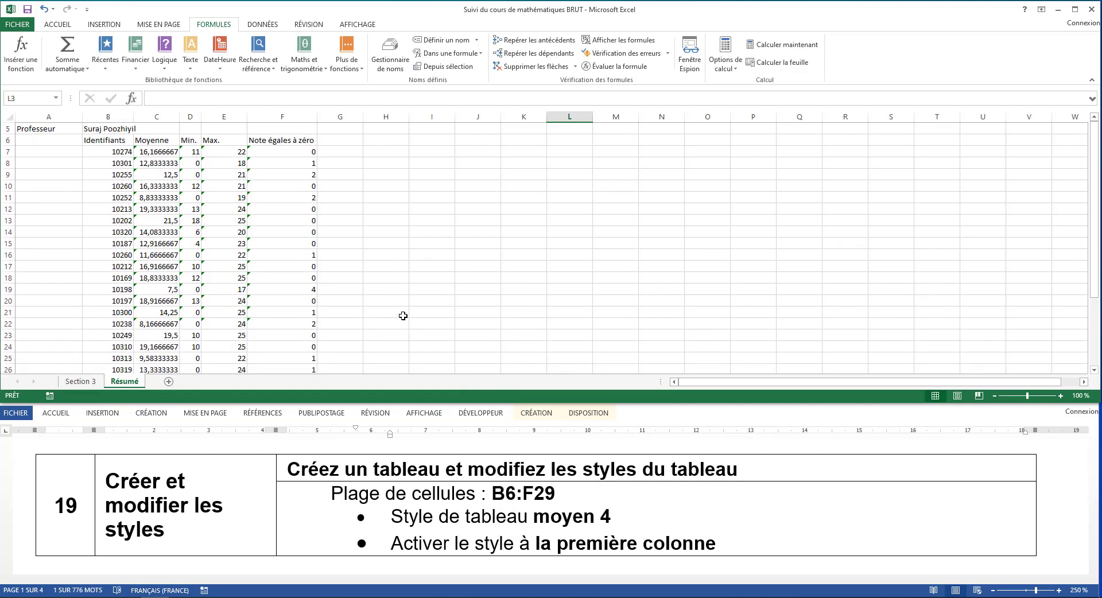
click(36, 100)
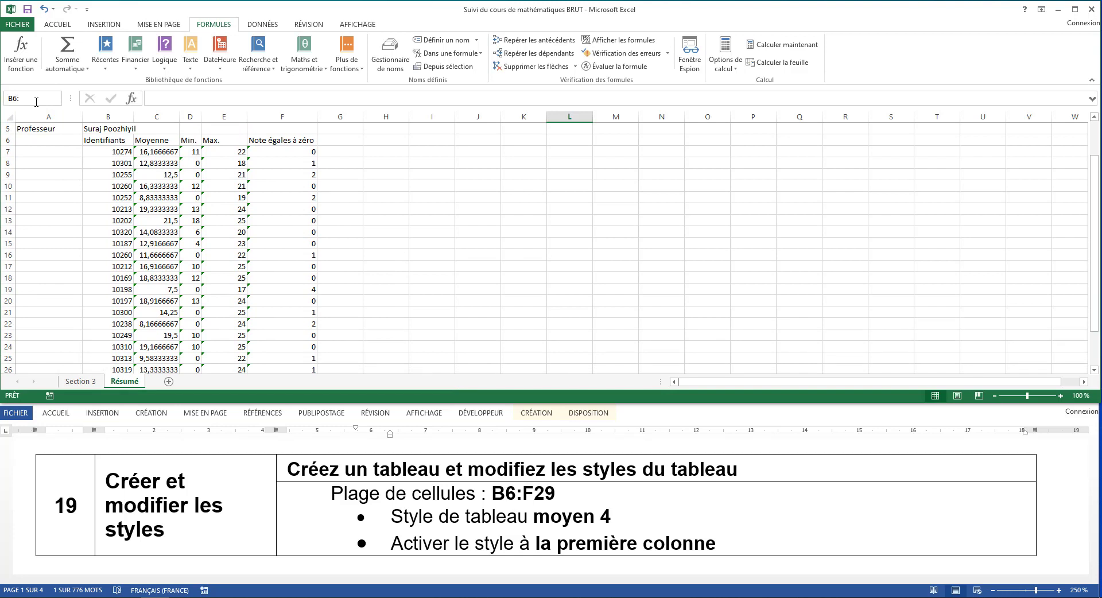
text(B6:F29)
key(Return)
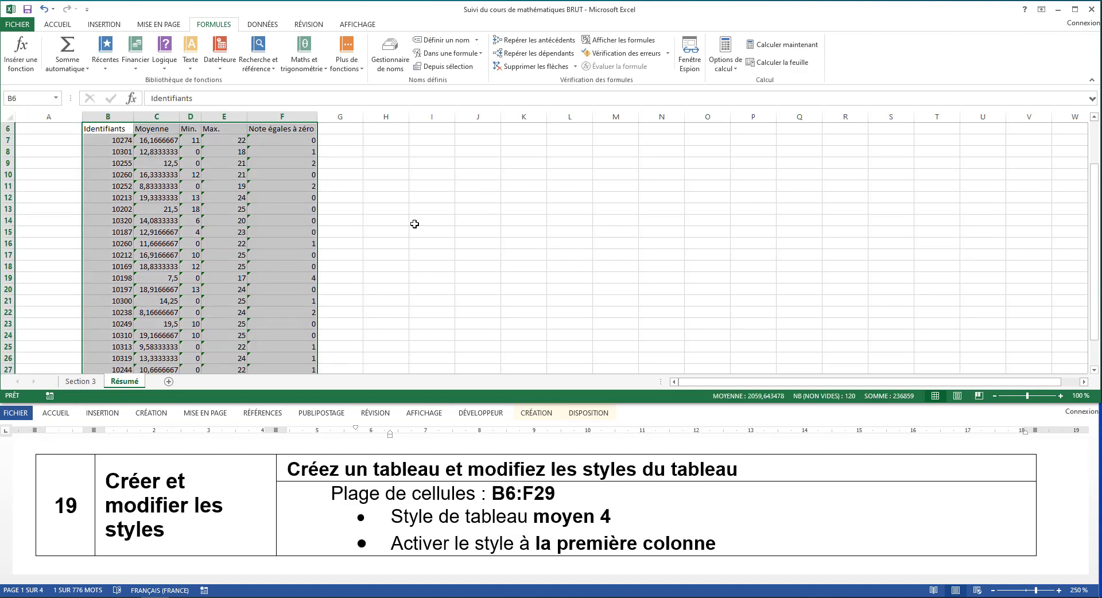
scroll(415, 224, down, 2)
scroll(414, 224, up, 2)
scroll(414, 224, up, 1)
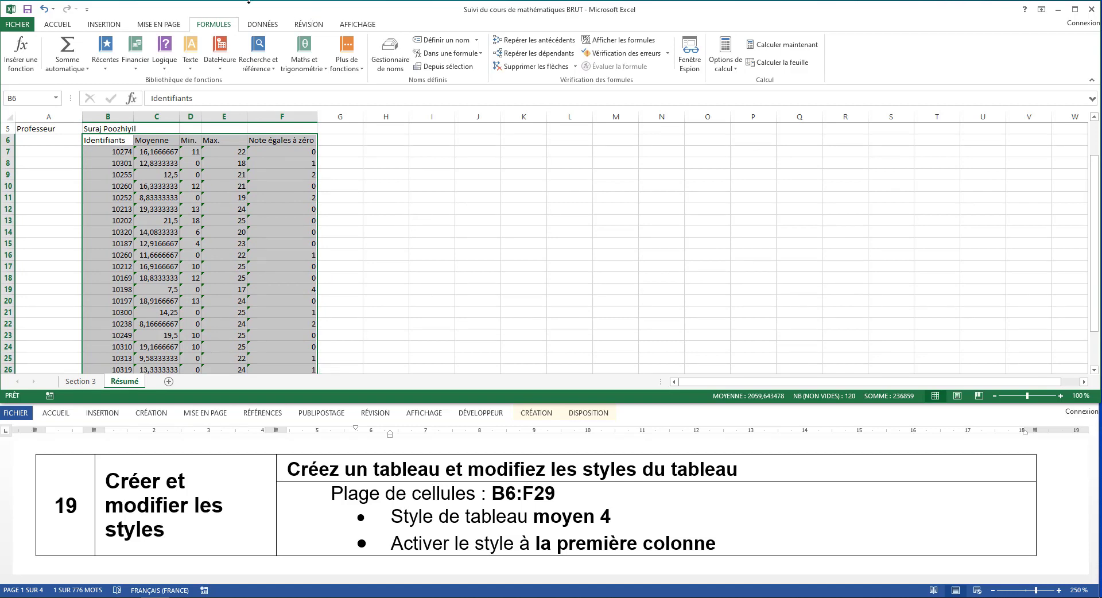
click(111, 24)
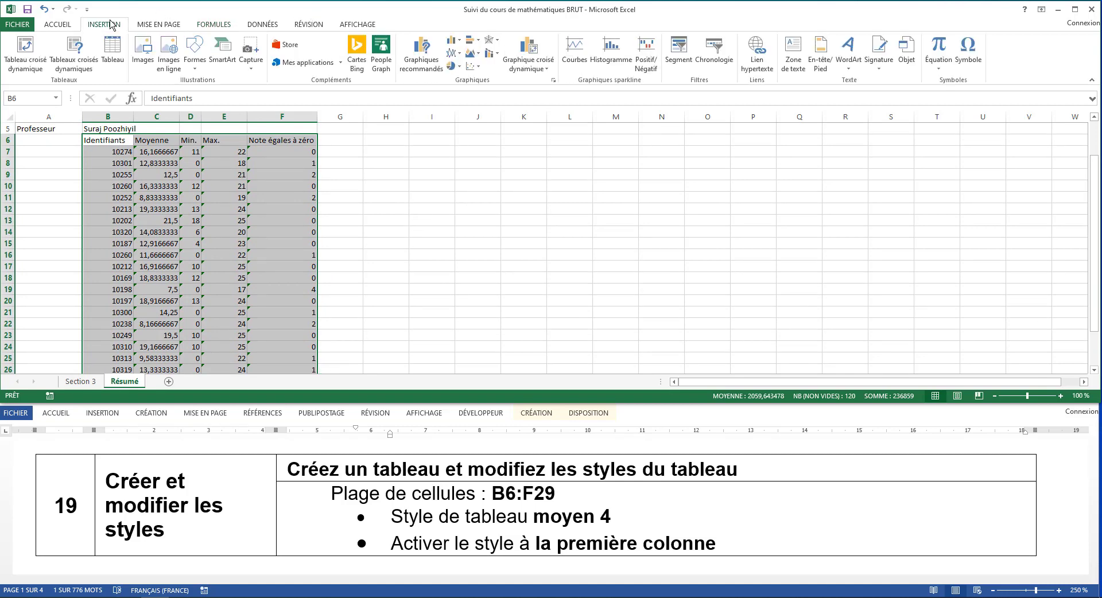
click(114, 52)
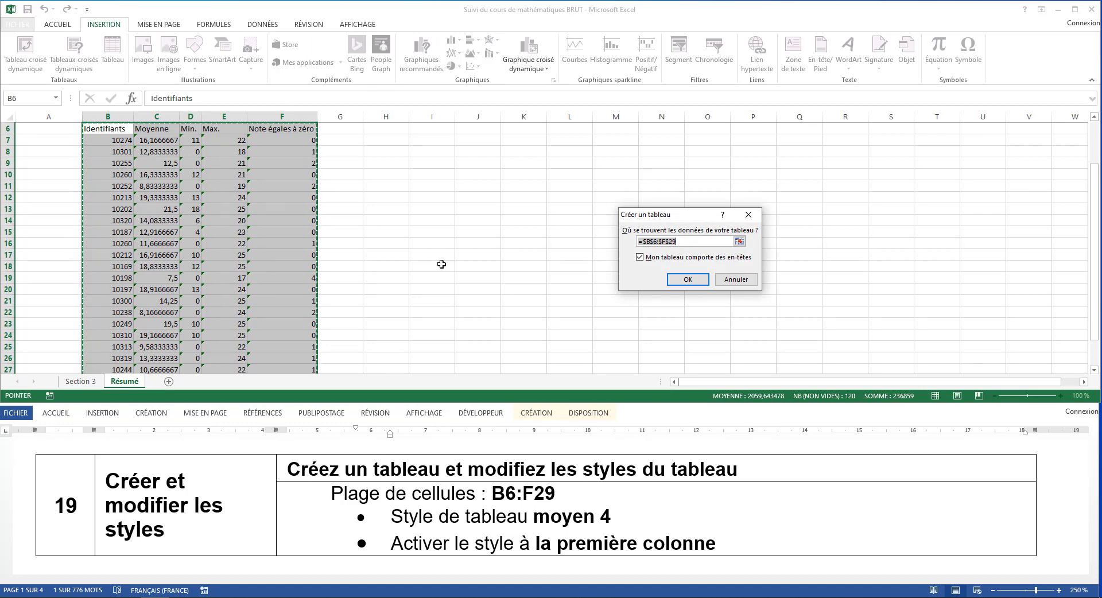
click(685, 280)
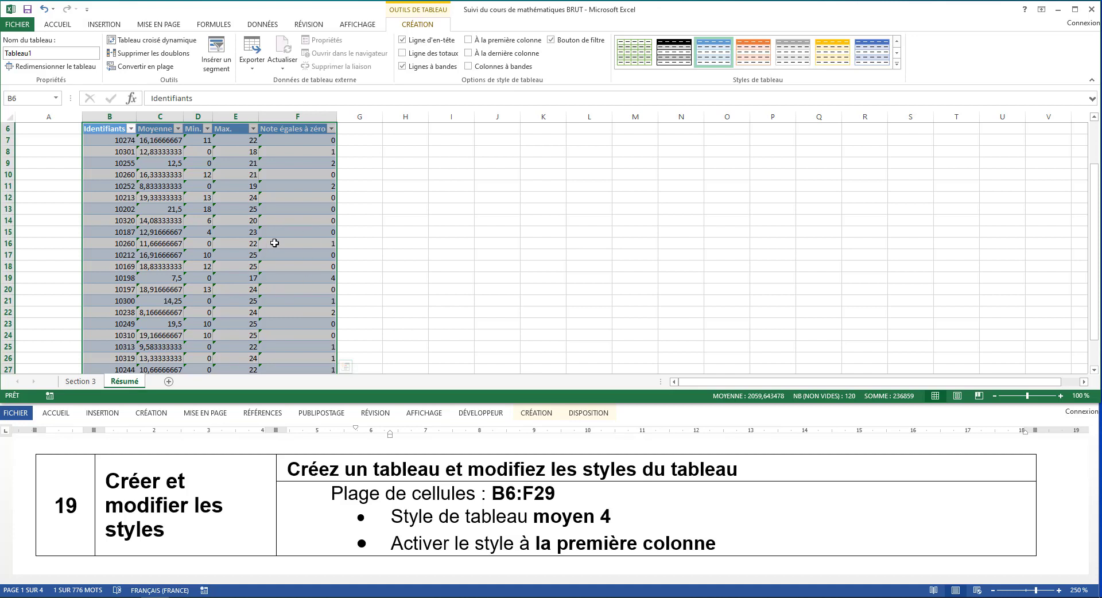
Apply the medium 4 table style to the new table and enable the first-column formatting
scroll(274, 242, down, 2)
scroll(274, 243, up, 2)
scroll(274, 243, down, 1)
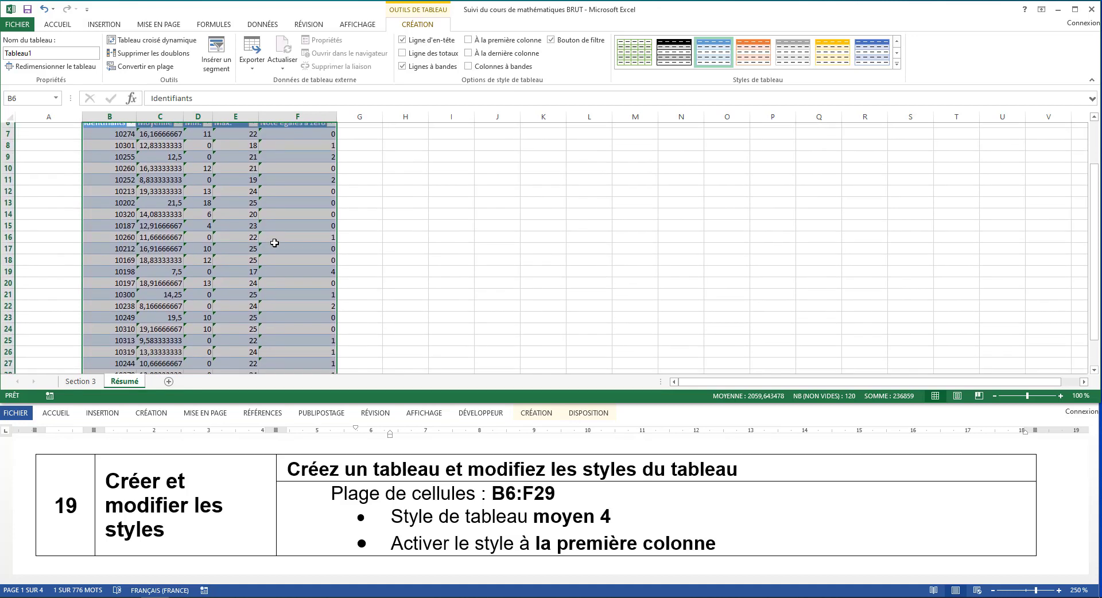
scroll(274, 243, up, 1)
scroll(275, 243, down, 2)
scroll(275, 242, up, 2)
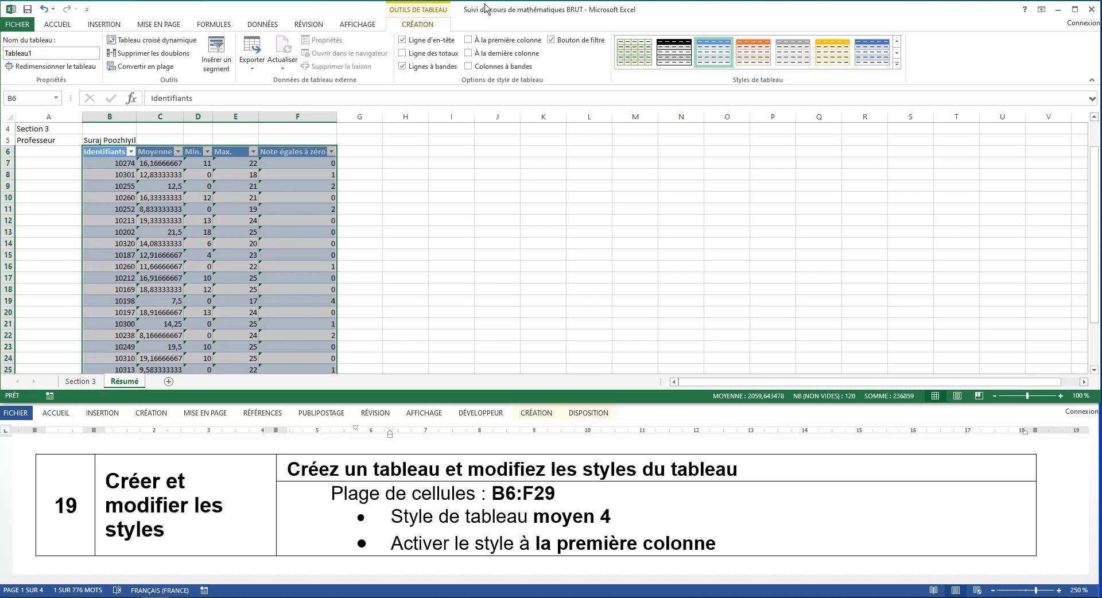
click(897, 65)
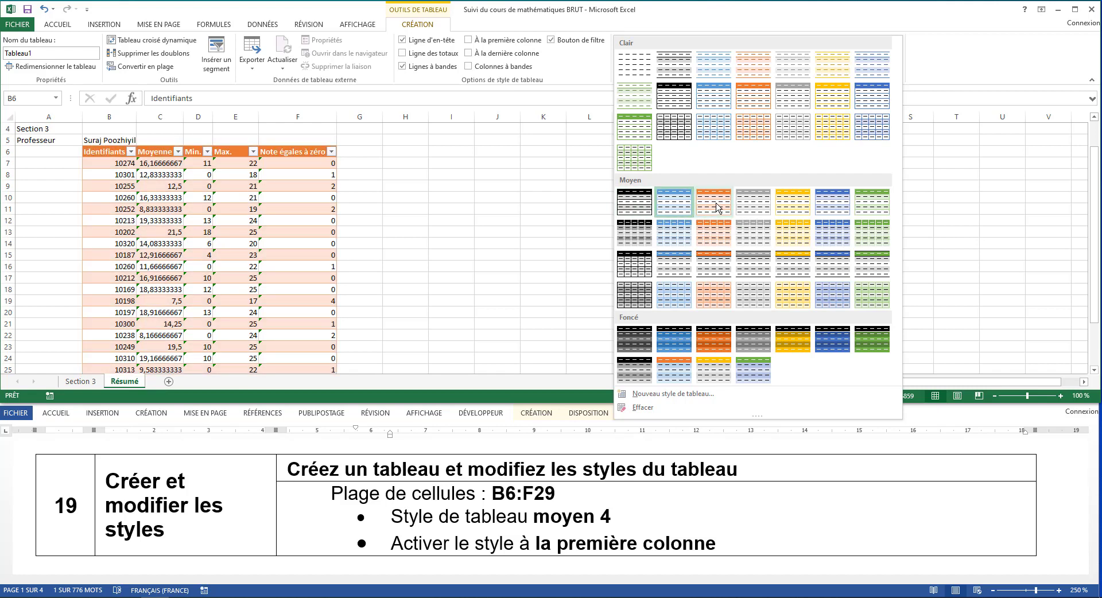
click(751, 206)
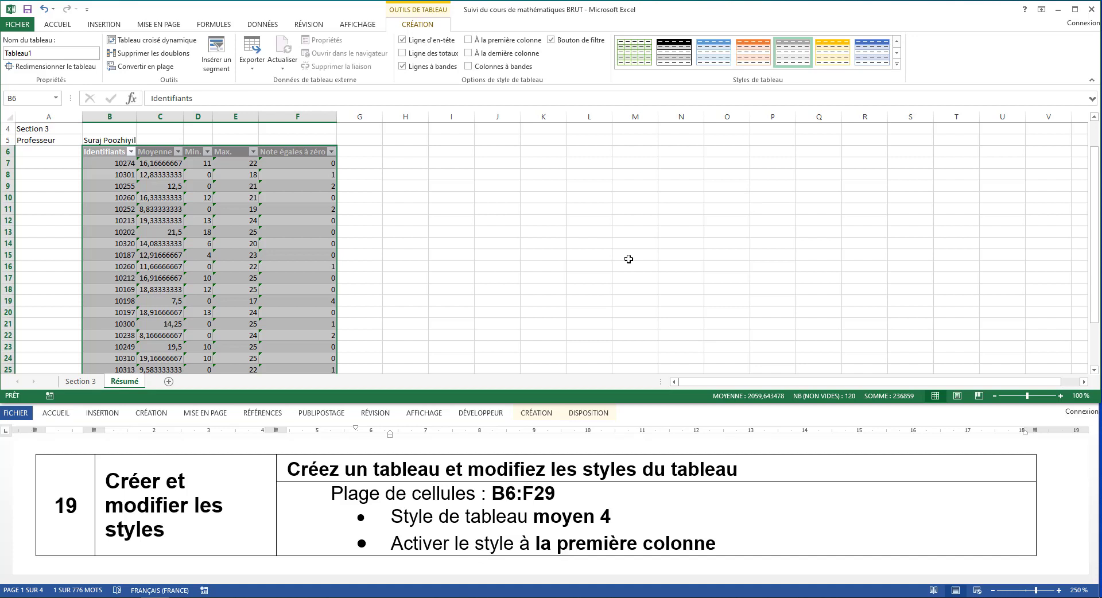
click(469, 42)
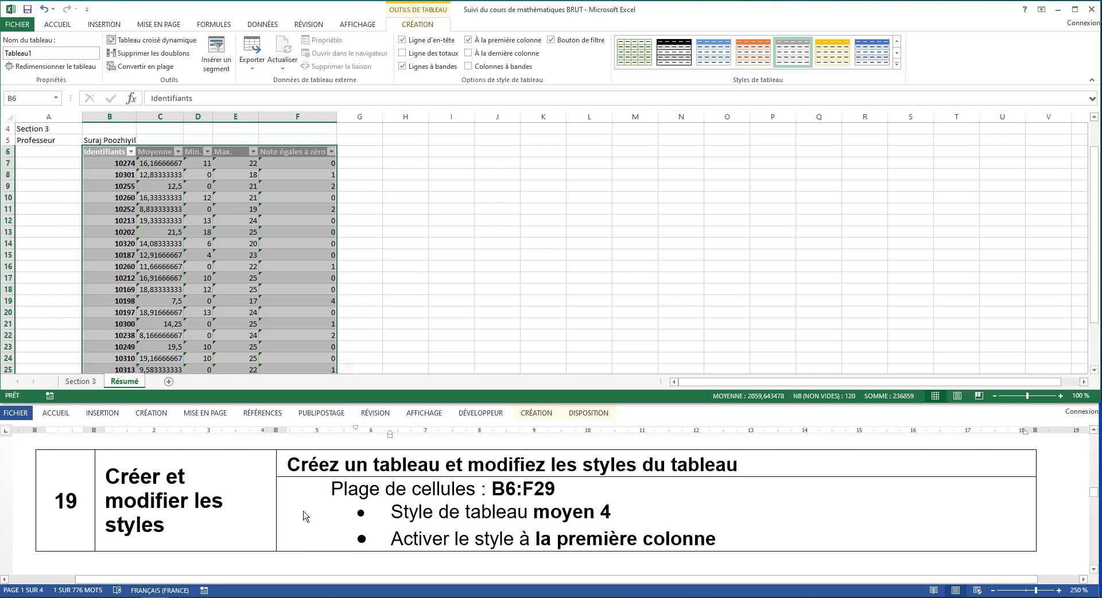
Following task 20, rename the B6:F29 table as VueEnsemble
scroll(306, 517, down, 5)
scroll(306, 516, up, 1)
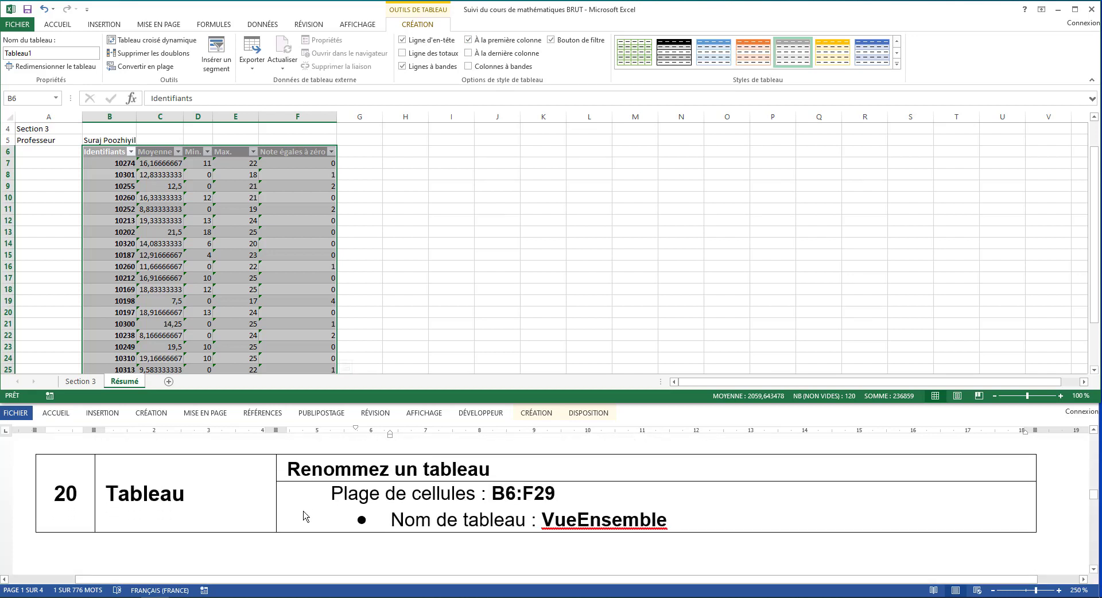
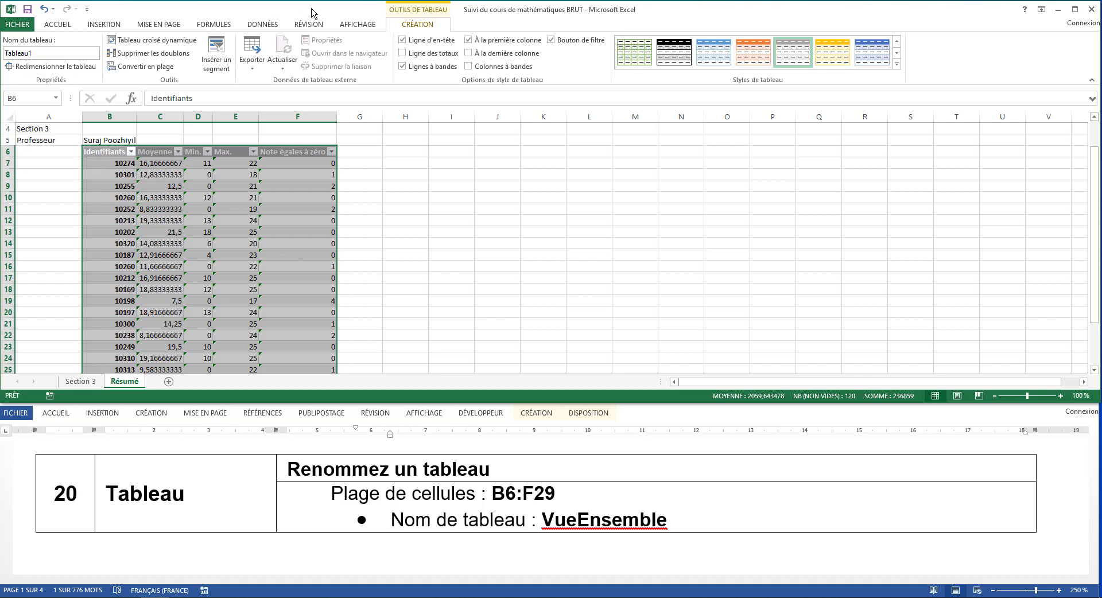
click(43, 53)
double_click(44, 53)
text(VueEnsemble)
Following task 21, start a custom sort of the table by "Note égales à zéro", ordered Du plus grand au plus petit
scroll(229, 531, down, 3)
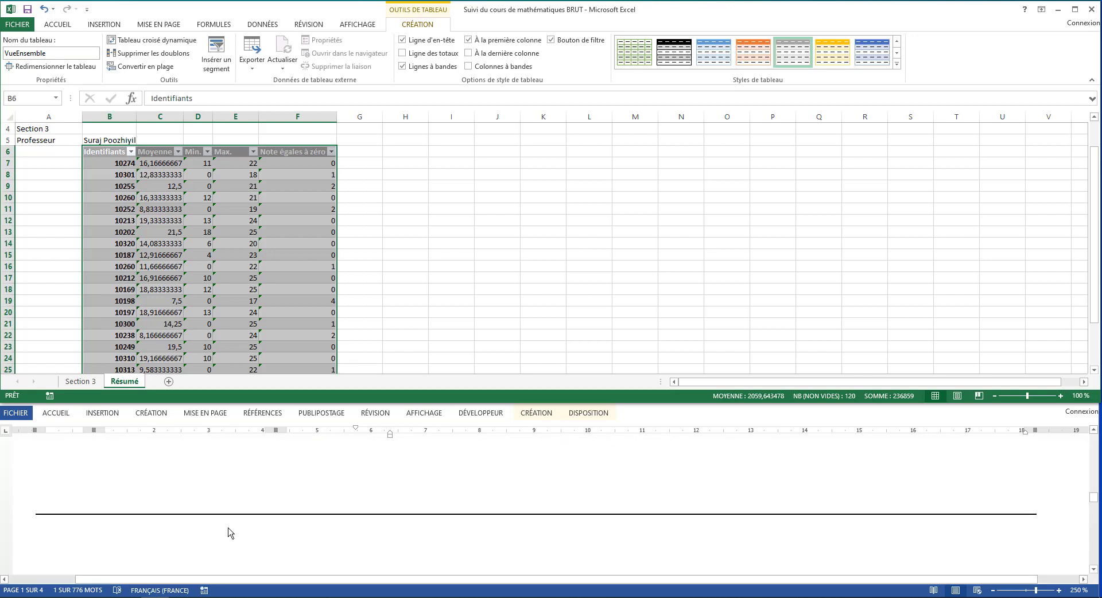
scroll(228, 531, down, 3)
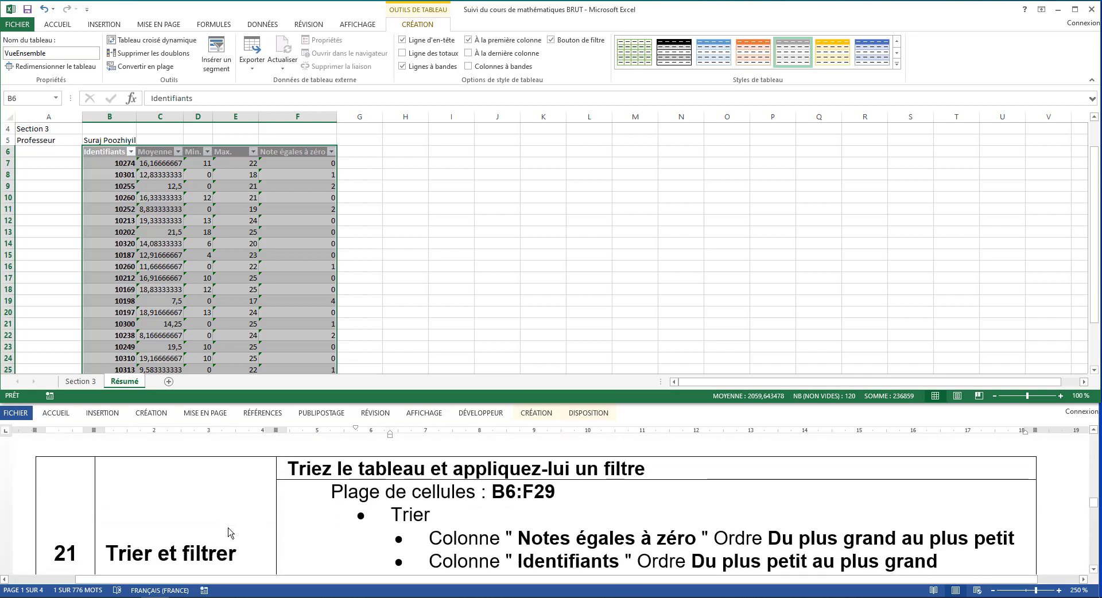
scroll(228, 532, down, 2)
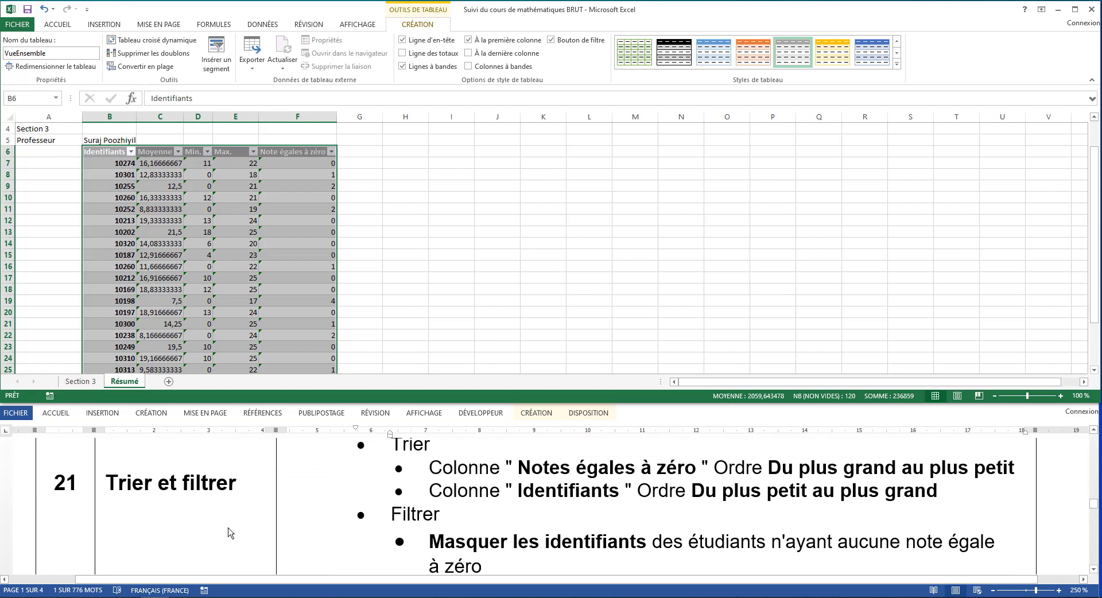
scroll(228, 532, up, 2)
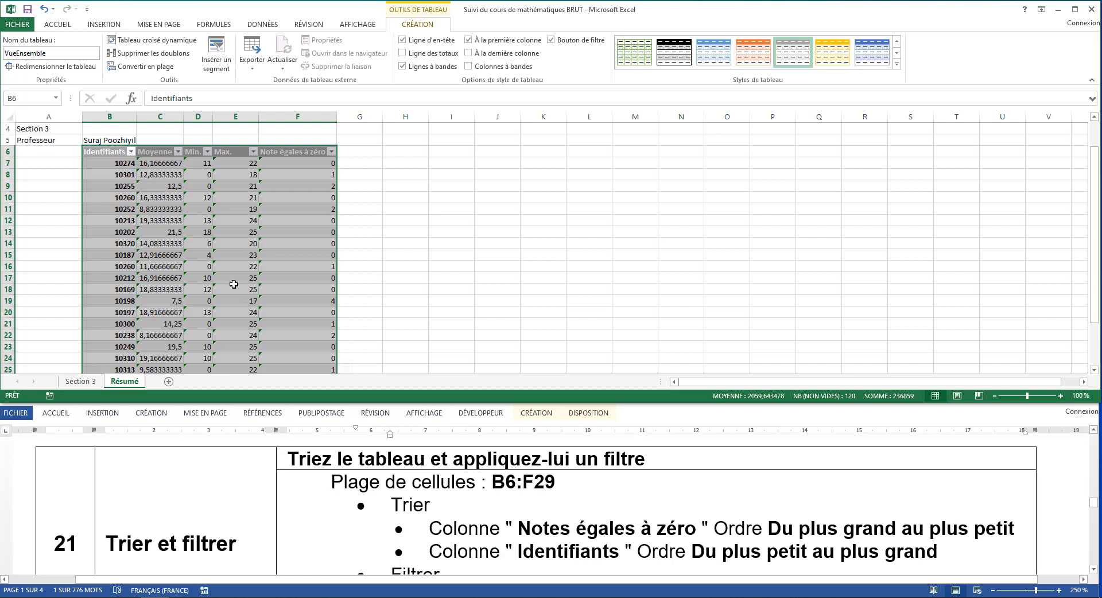
scroll(411, 476, down, 1)
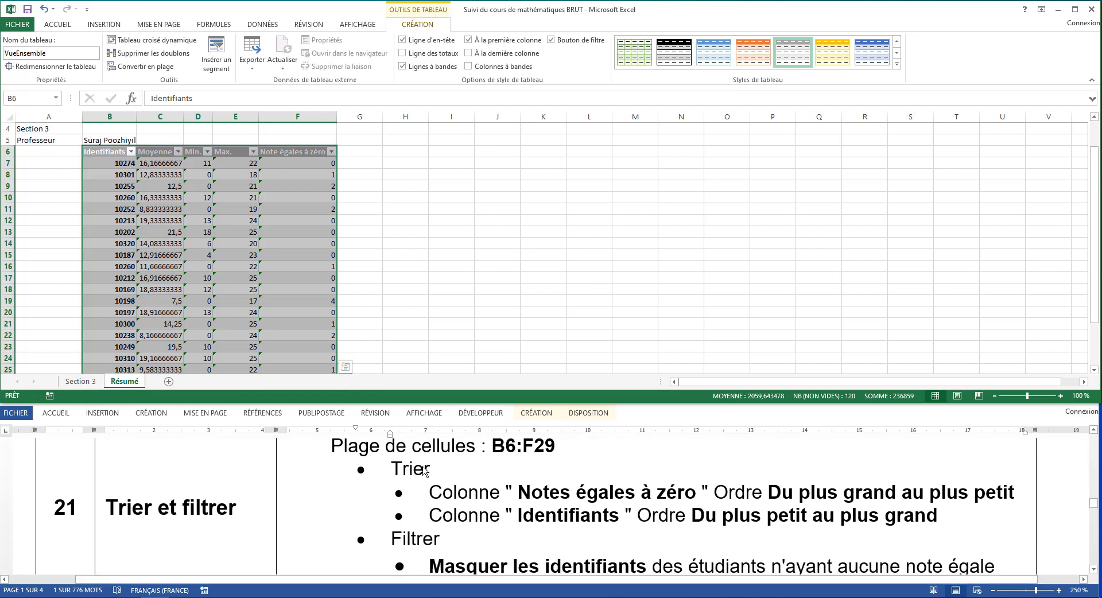
click(60, 25)
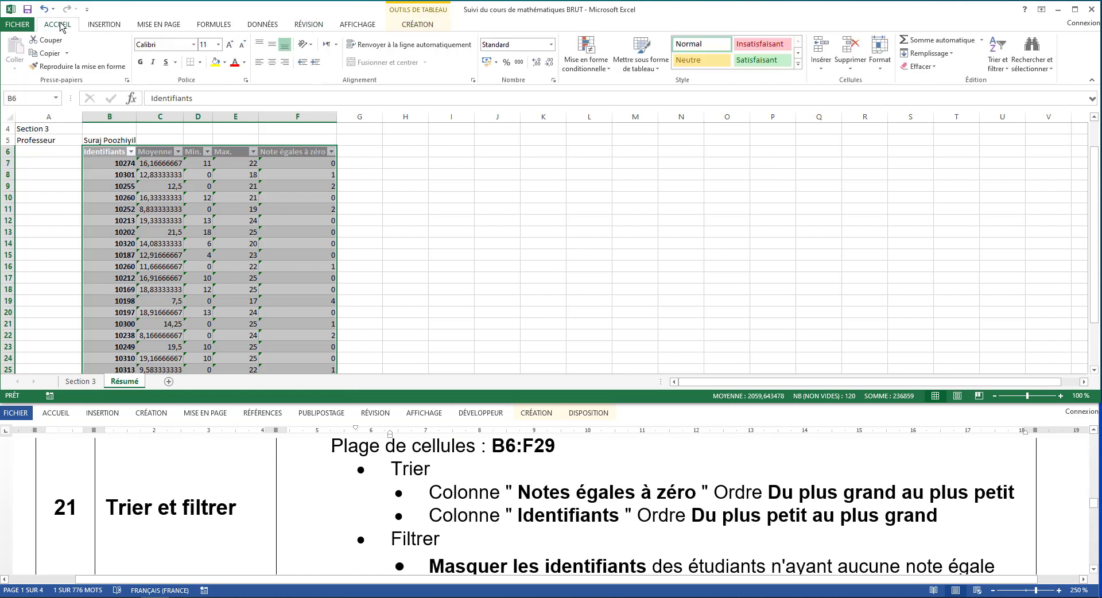
click(1002, 64)
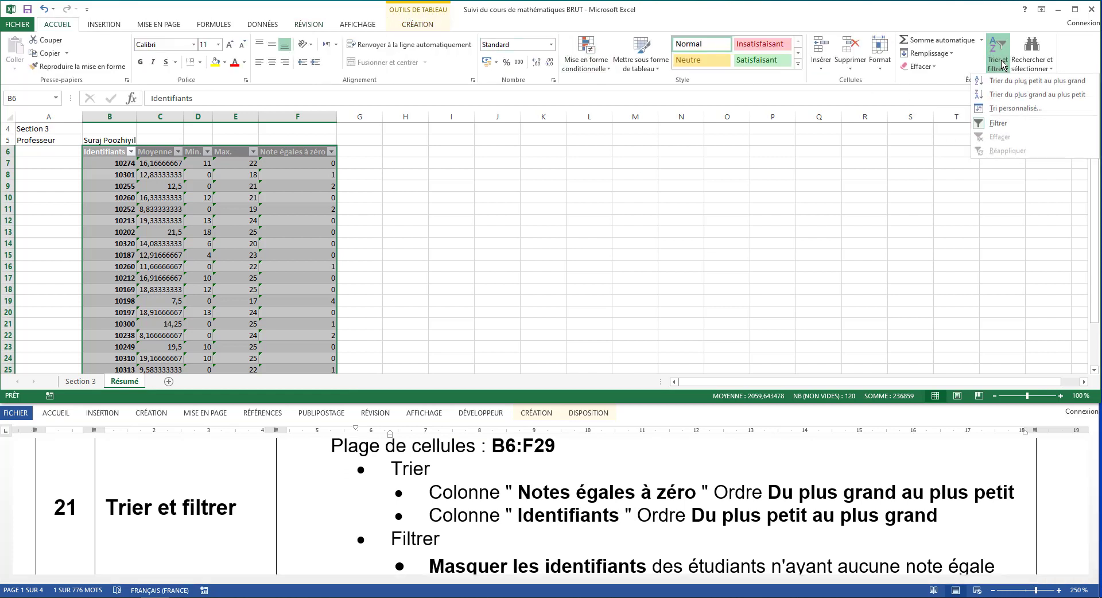
click(1016, 110)
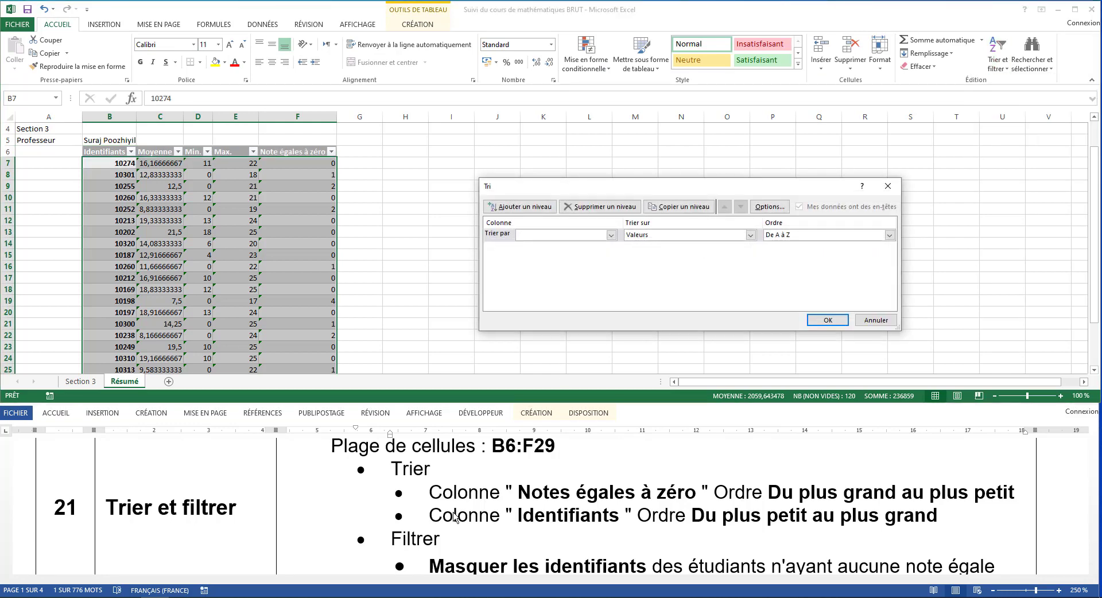
click(530, 241)
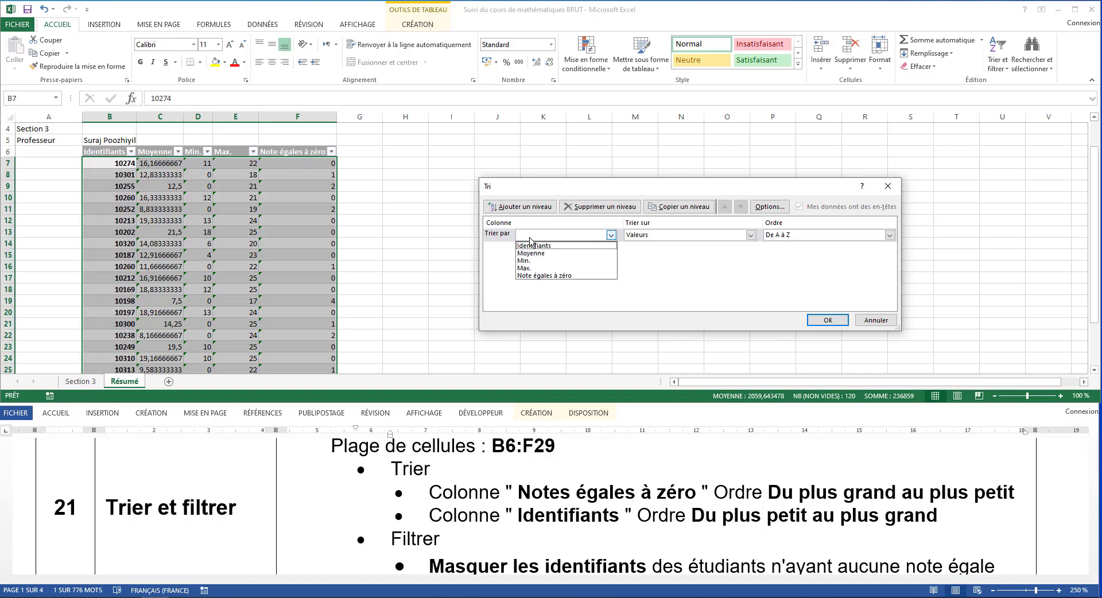
click(545, 278)
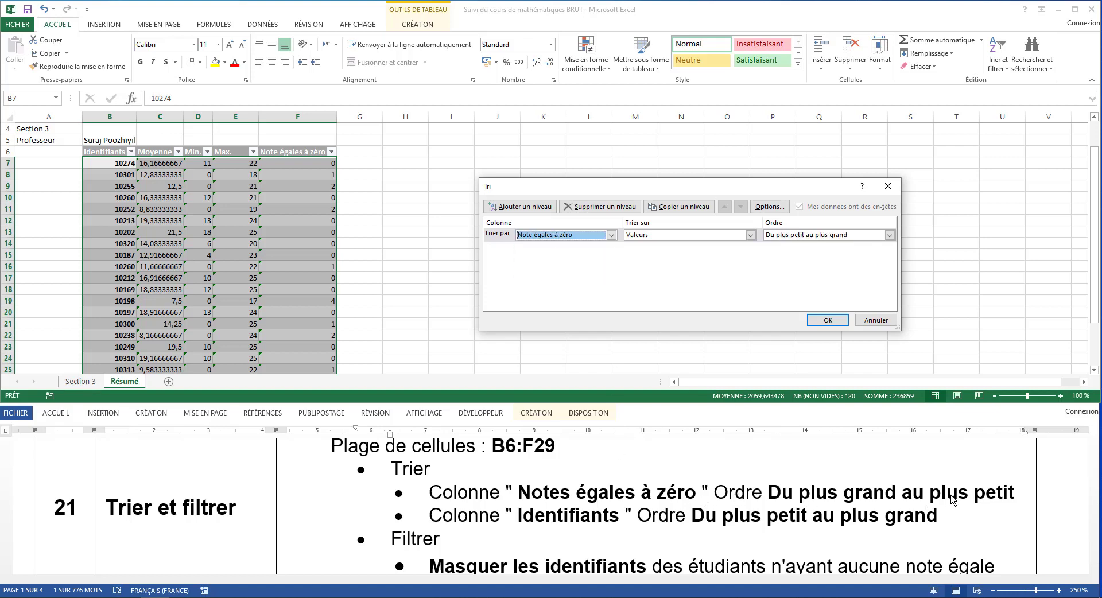
click(785, 235)
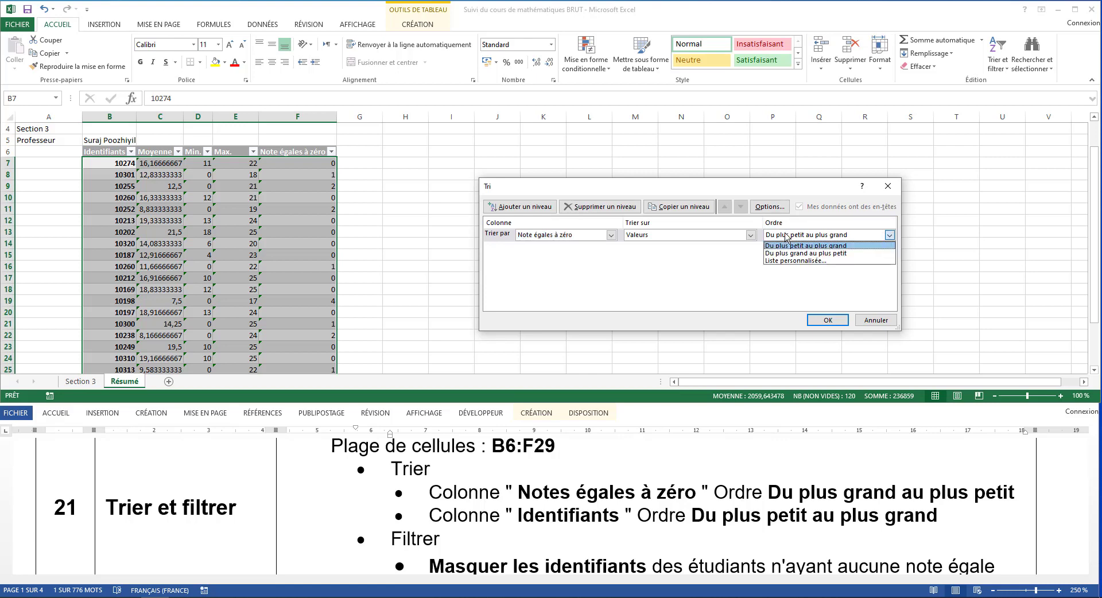
click(801, 253)
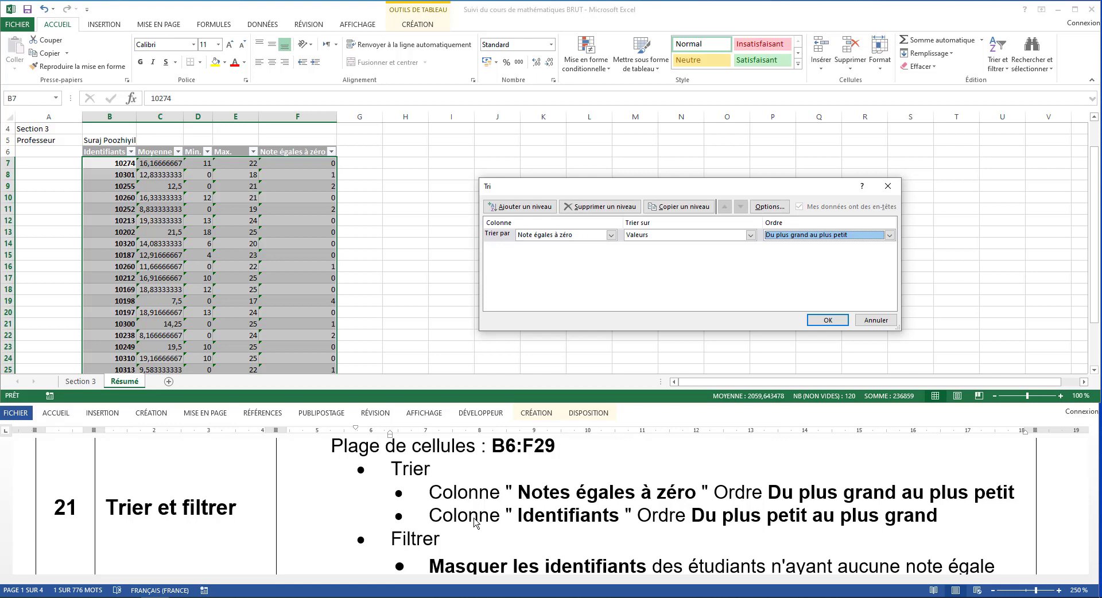
Add a second sort level by "Identifiants", ordered Du plus petit au plus grand, and apply the two-level sort
click(520, 208)
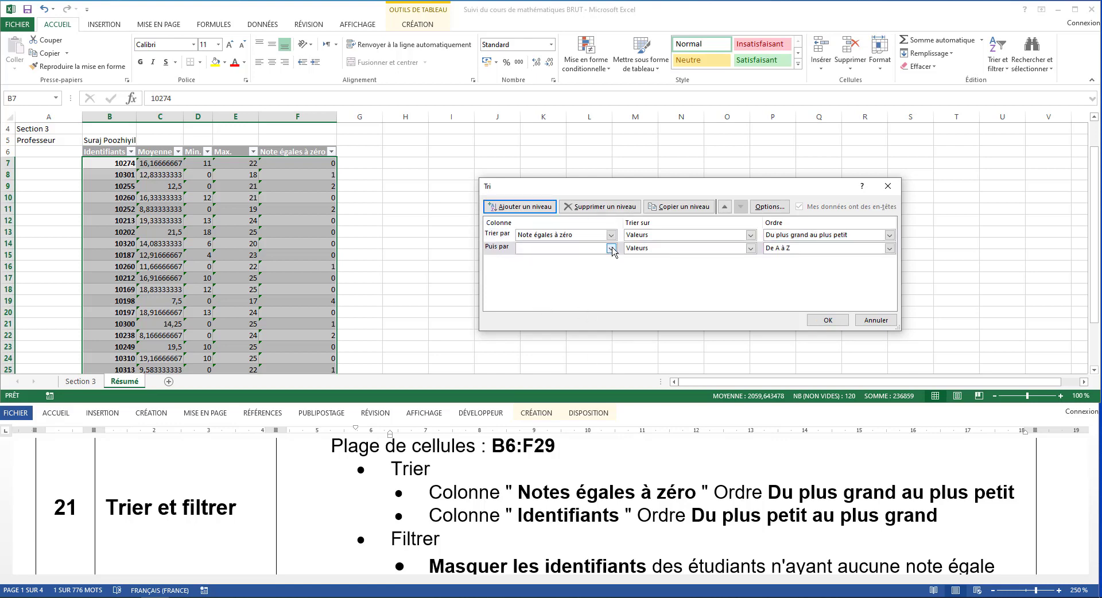
click(612, 249)
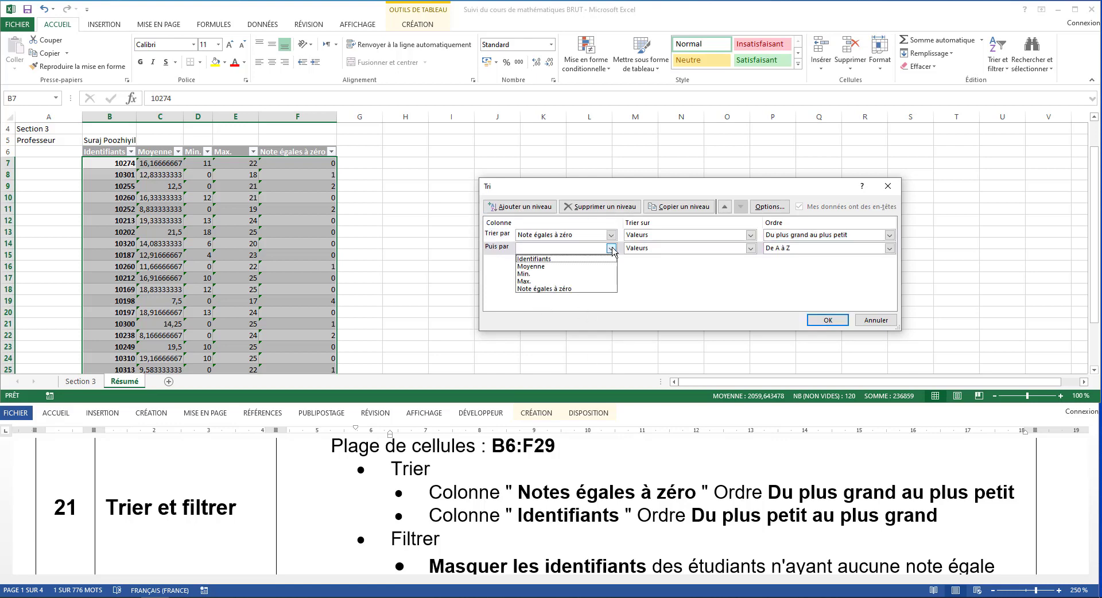
click(553, 261)
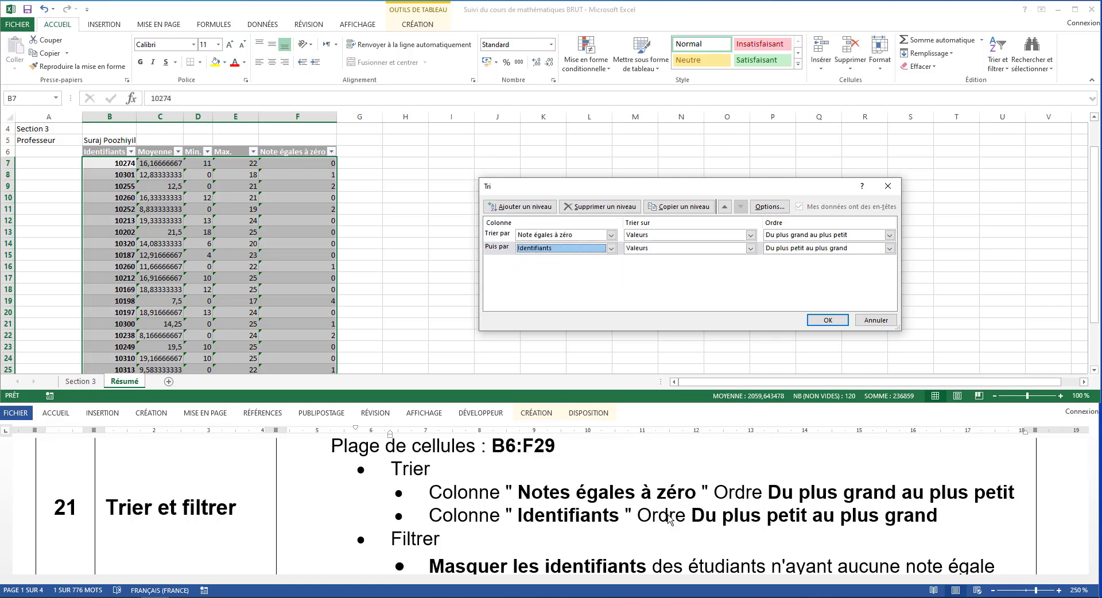
click(861, 248)
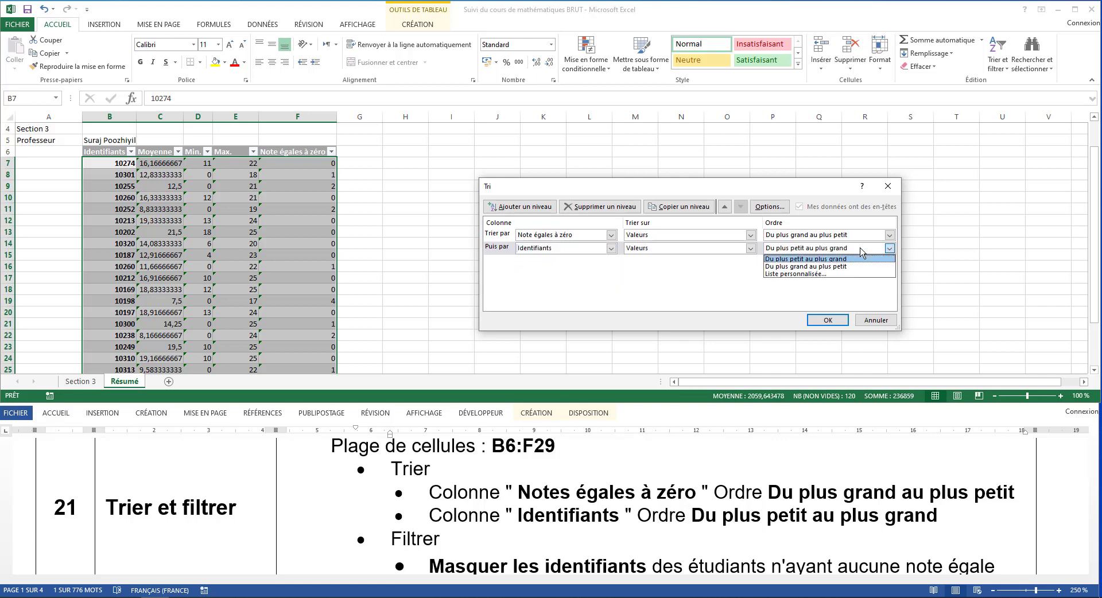
click(802, 259)
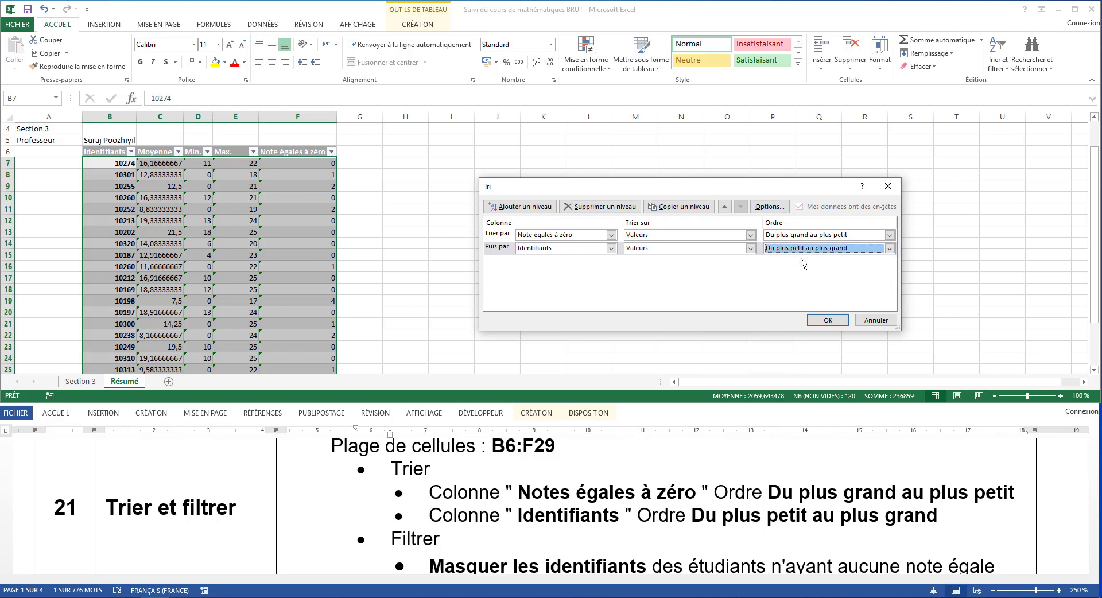
click(820, 323)
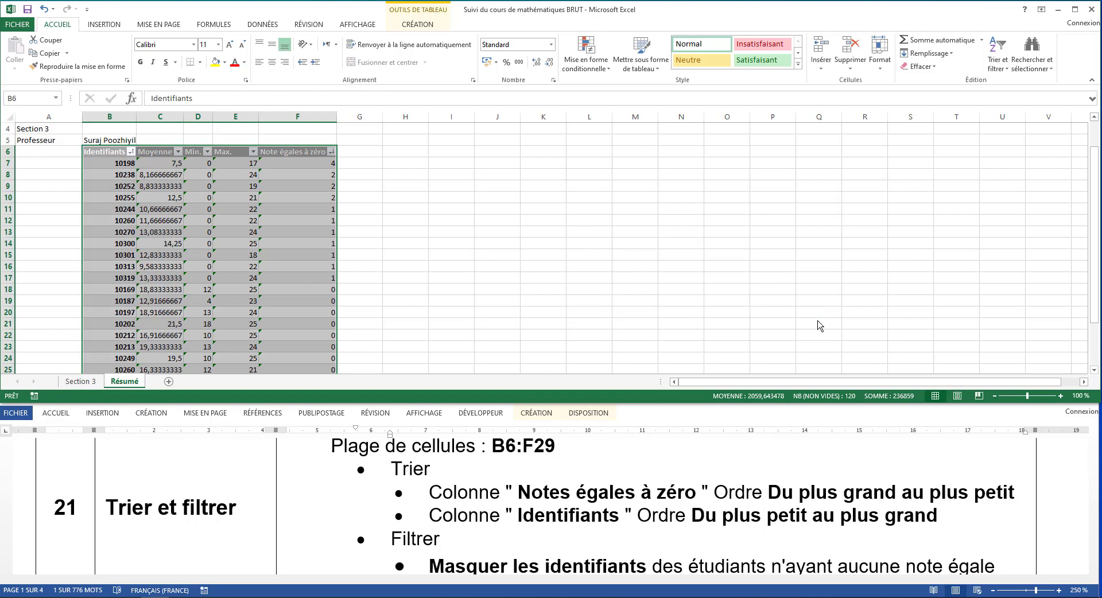
Following task 21, filter the "Note égales à zéro" column to hide the rows whose value is 0
scroll(467, 536, down, 1)
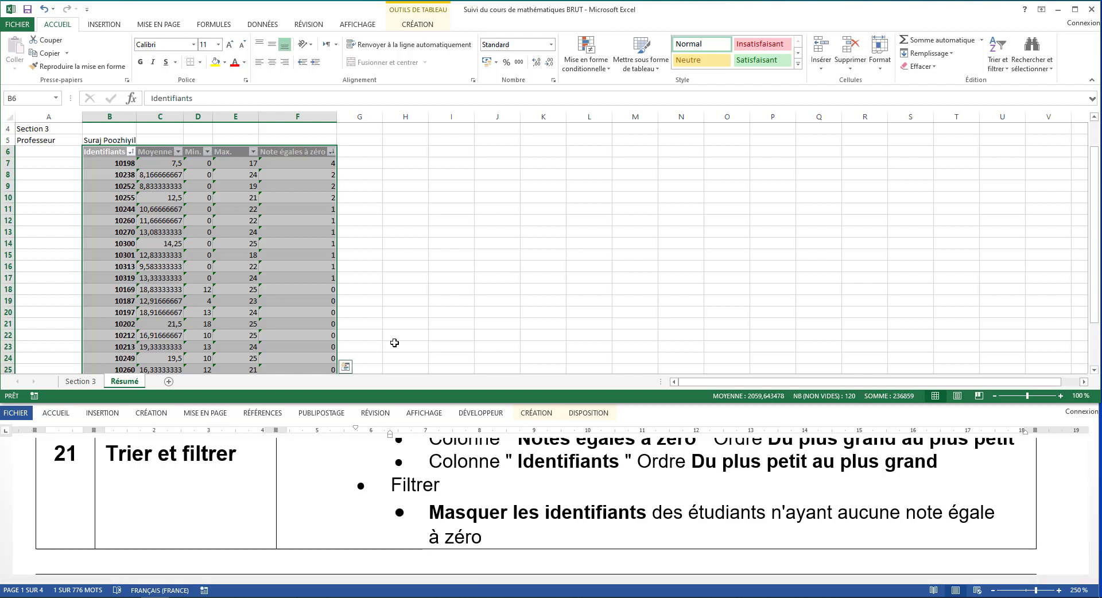
scroll(326, 299, down, 2)
scroll(325, 301, up, 1)
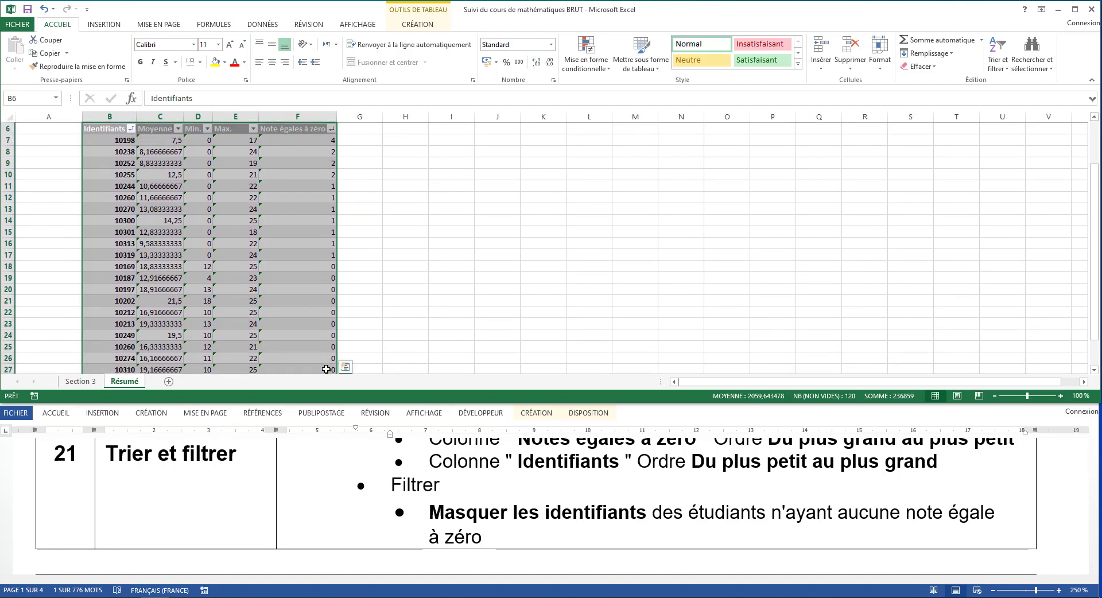
click(316, 267)
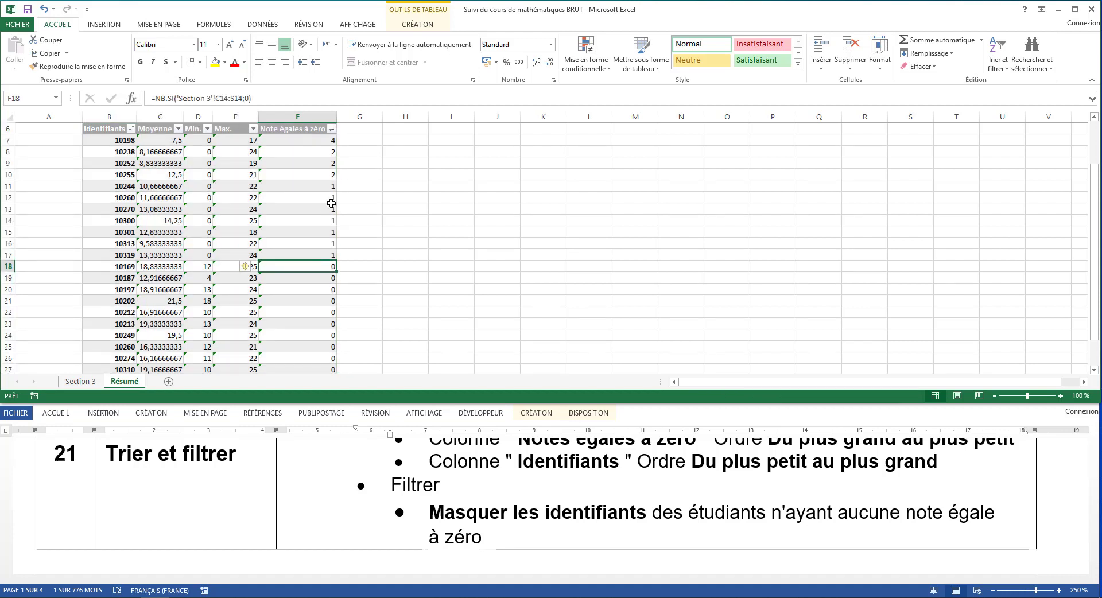
click(332, 129)
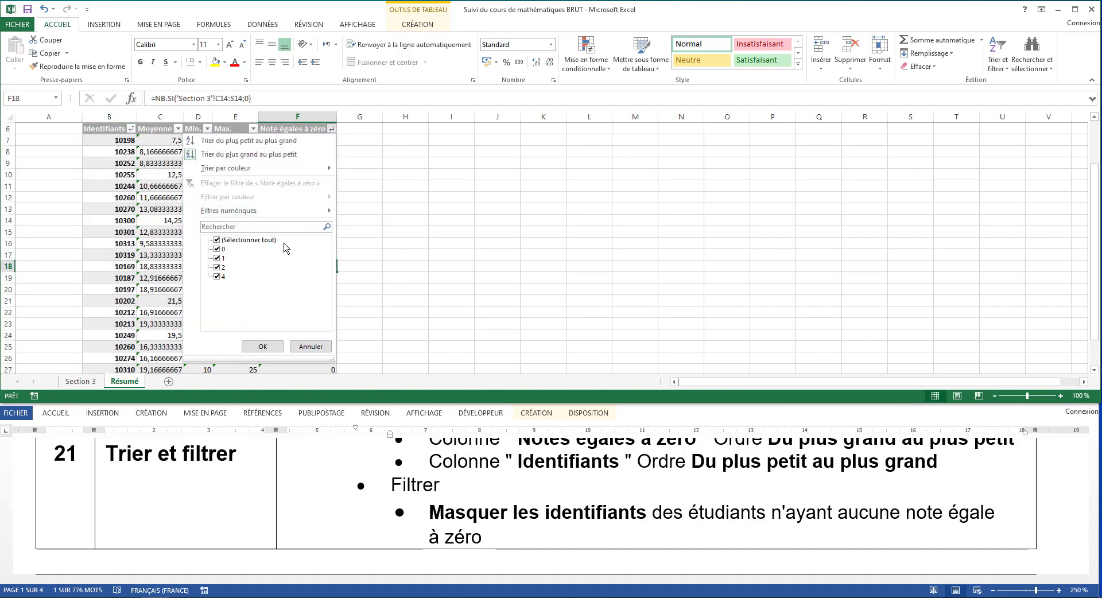
click(217, 249)
click(253, 346)
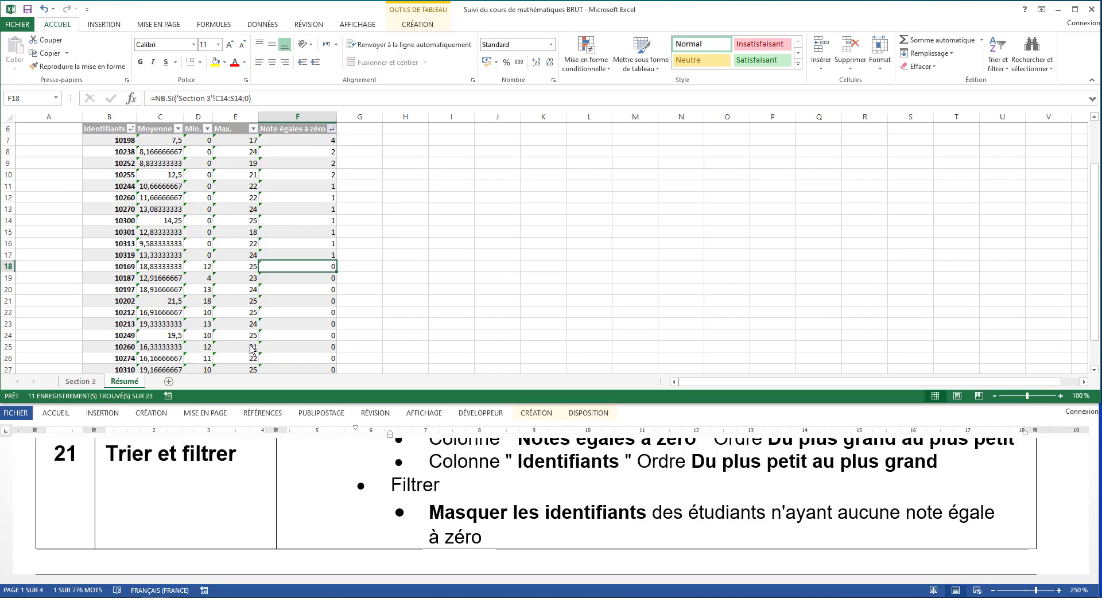
scroll(394, 205, up, 2)
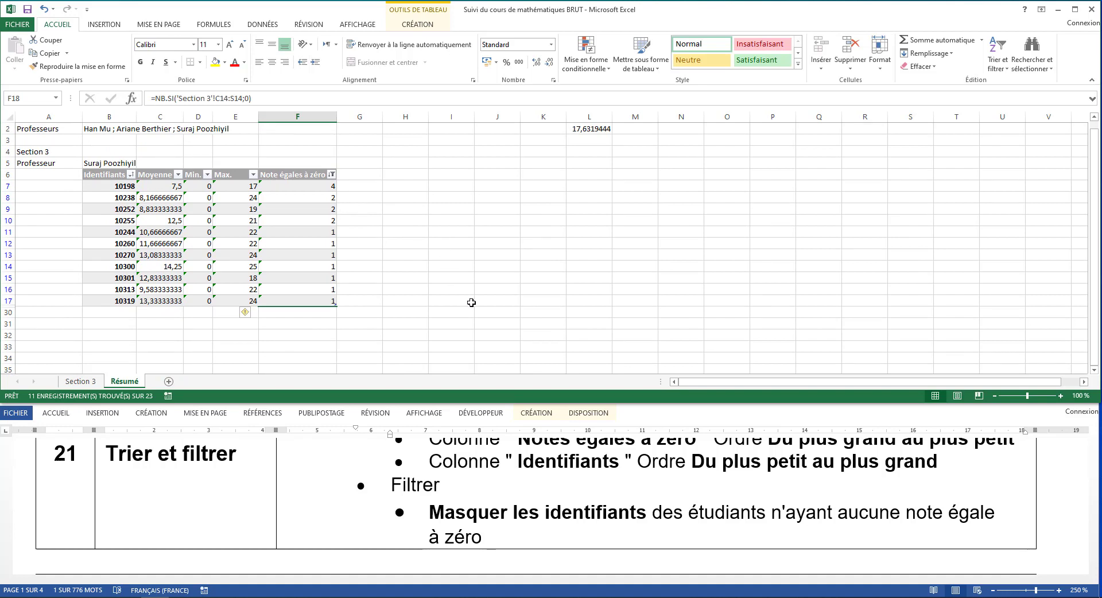
Following task 22, insert a 3D clustered column chart from the filtered table, including its header row
scroll(379, 495, down, 5)
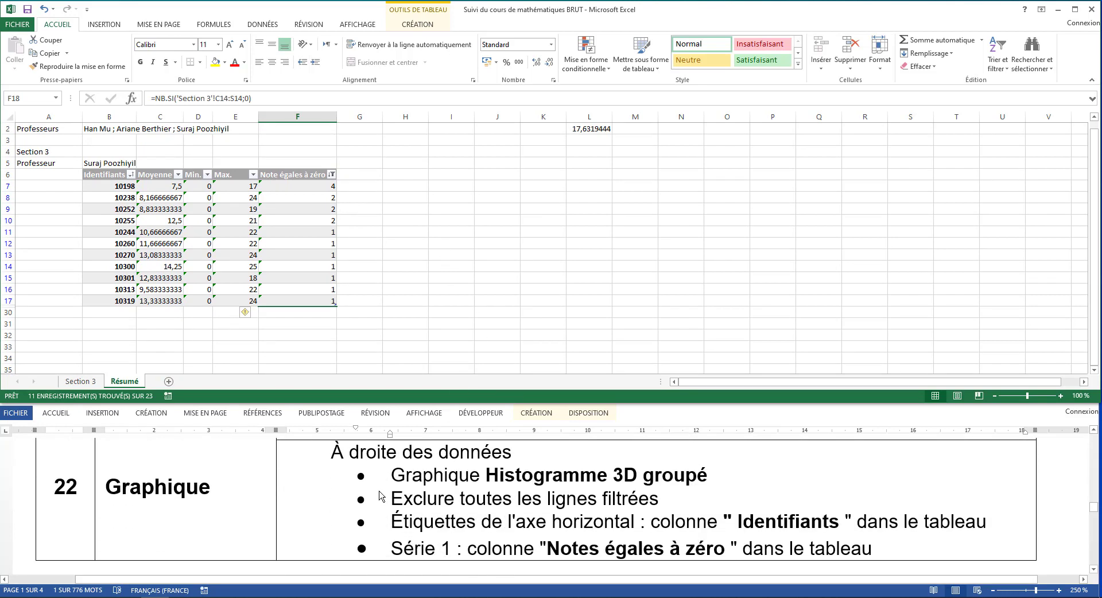
scroll(379, 494, up, 1)
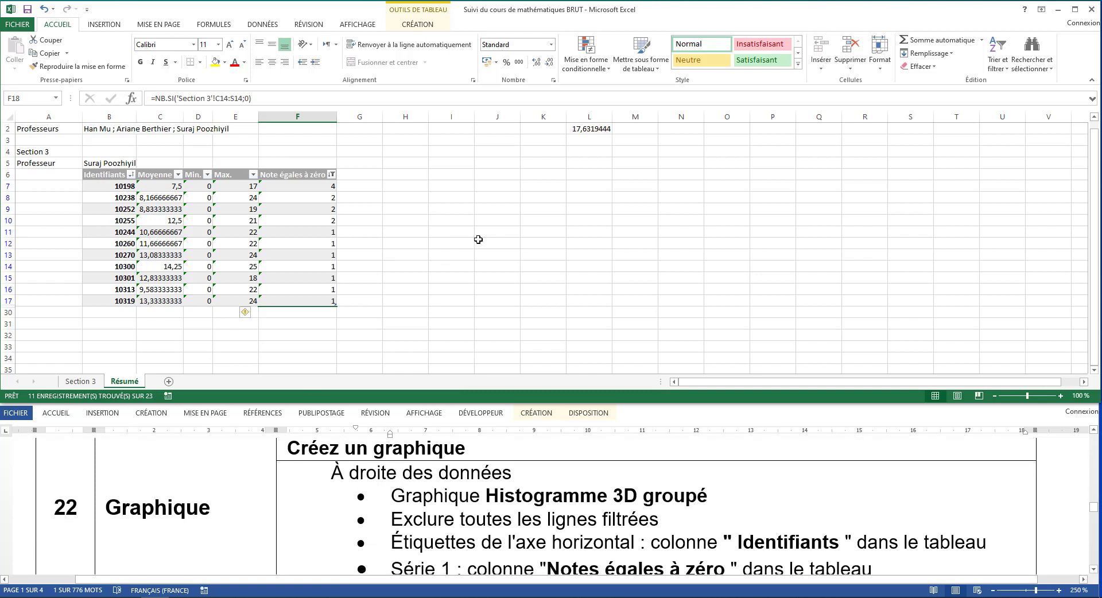
click(476, 185)
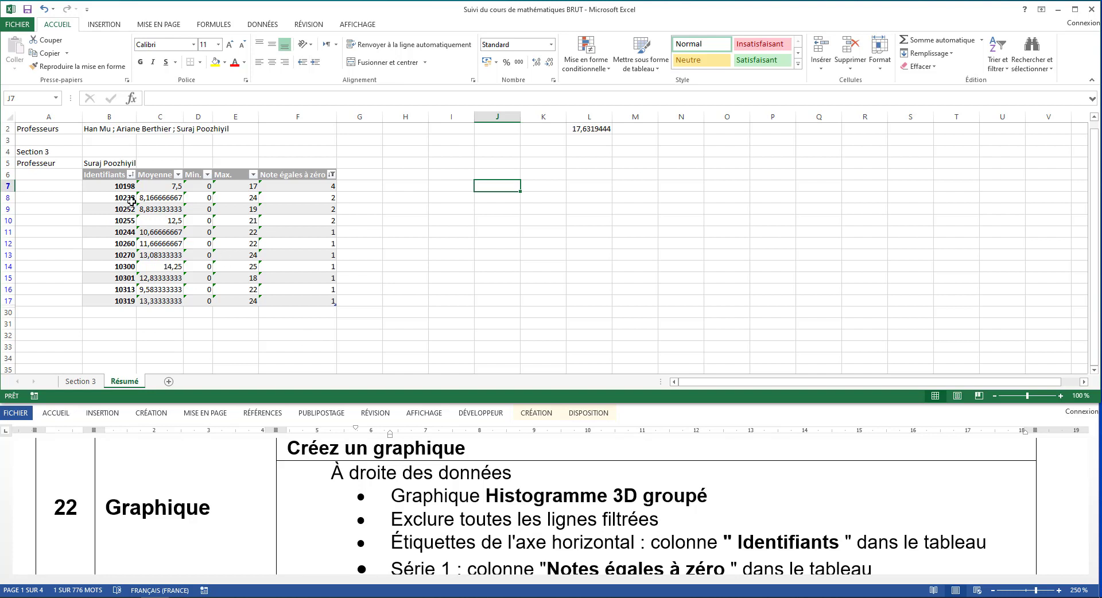
drag(108, 175, 294, 306)
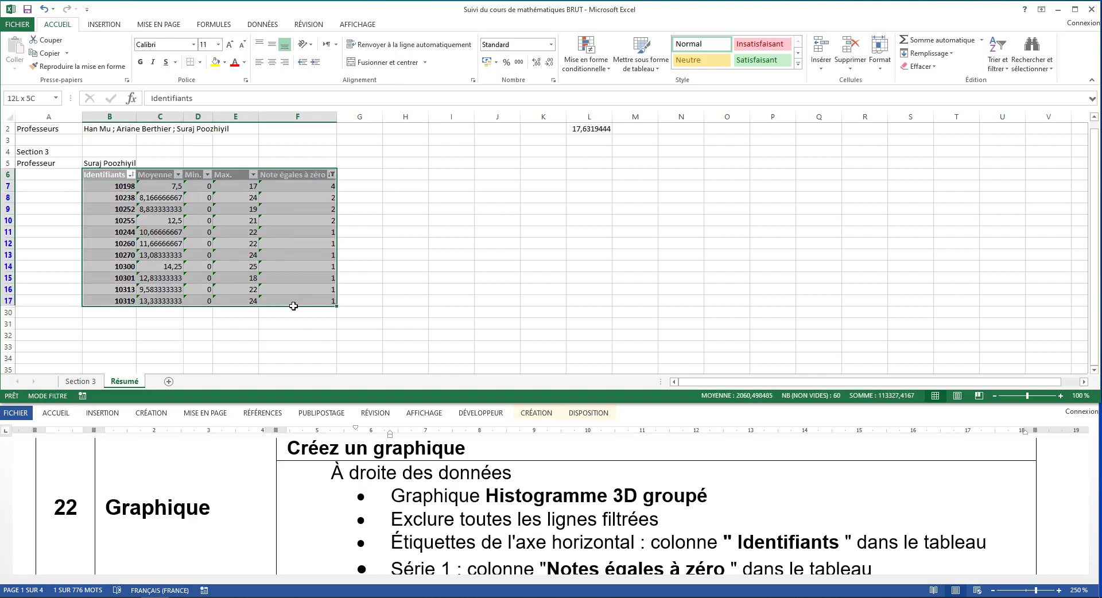
click(107, 25)
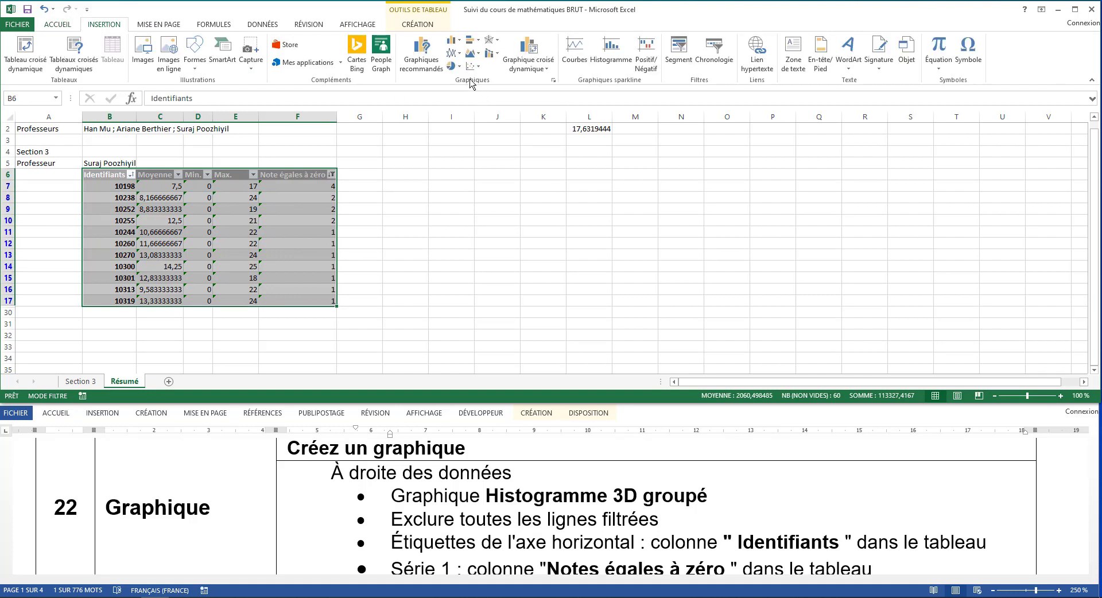
click(459, 42)
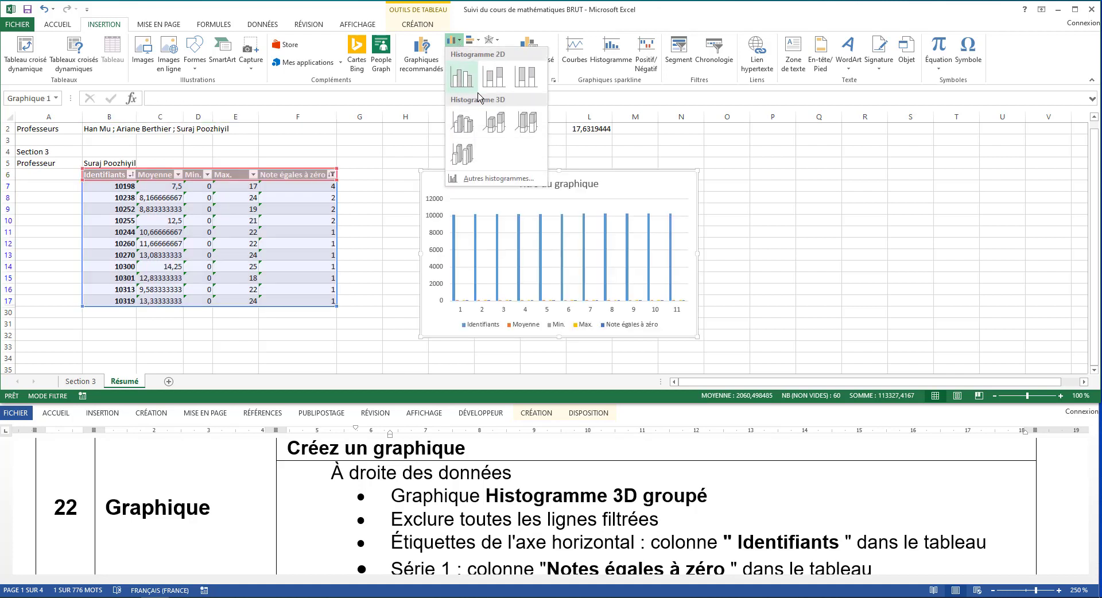
click(465, 123)
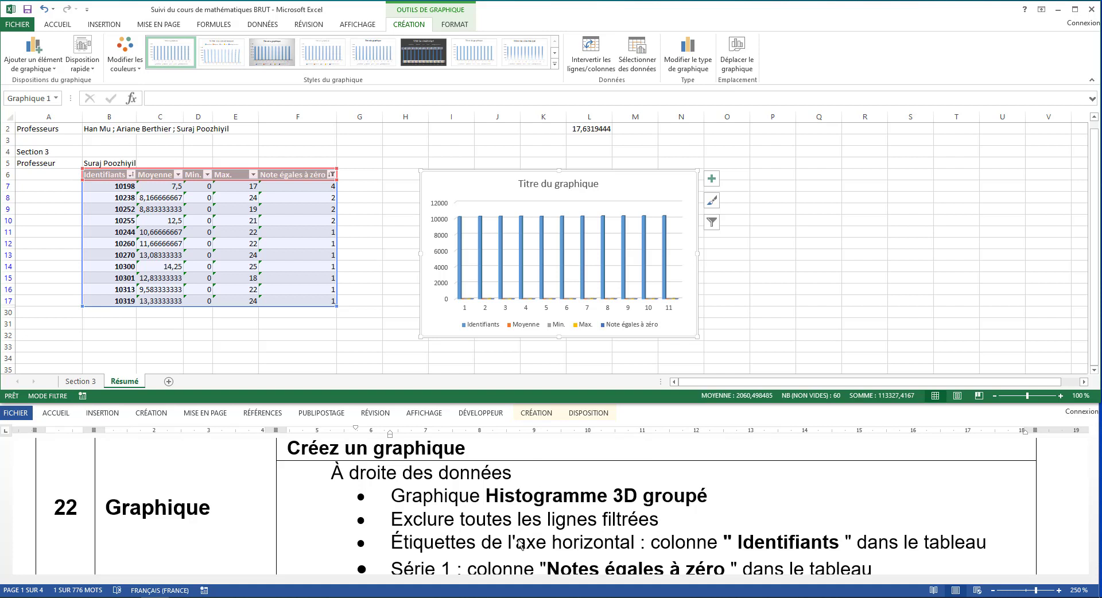
Set the chart's horizontal axis labels to the visible "Identifiants" values in B7:B17 of Résumé
scroll(534, 516, down, 2)
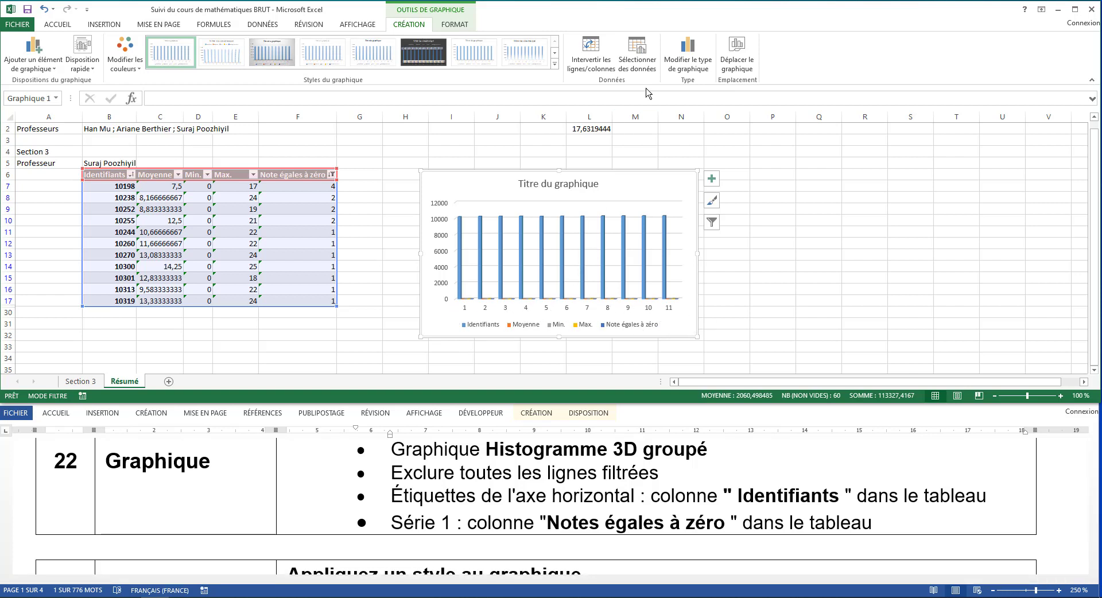
click(644, 51)
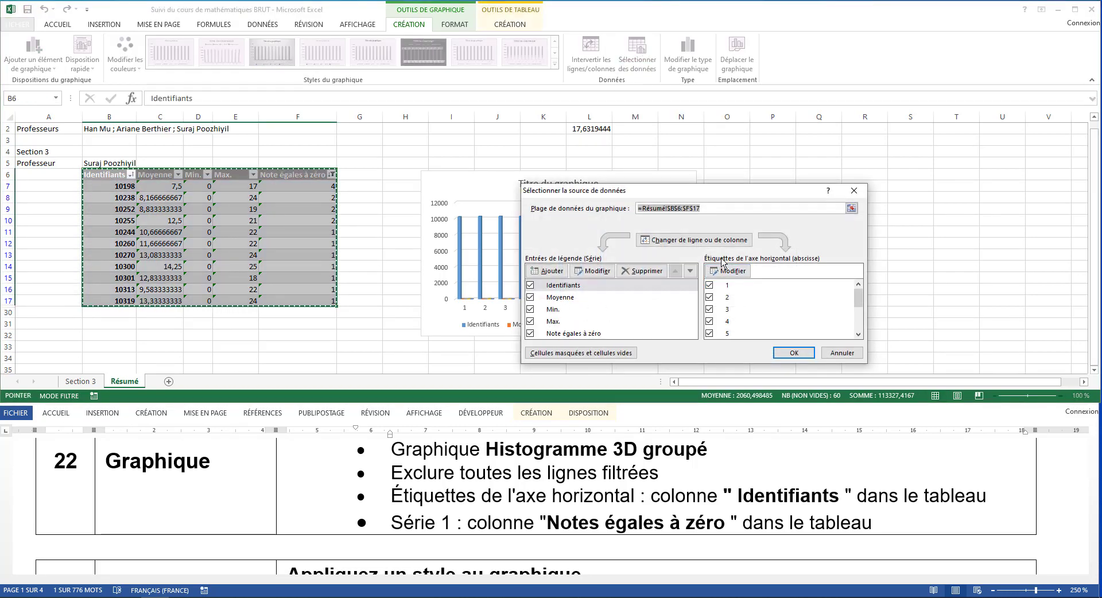
click(728, 270)
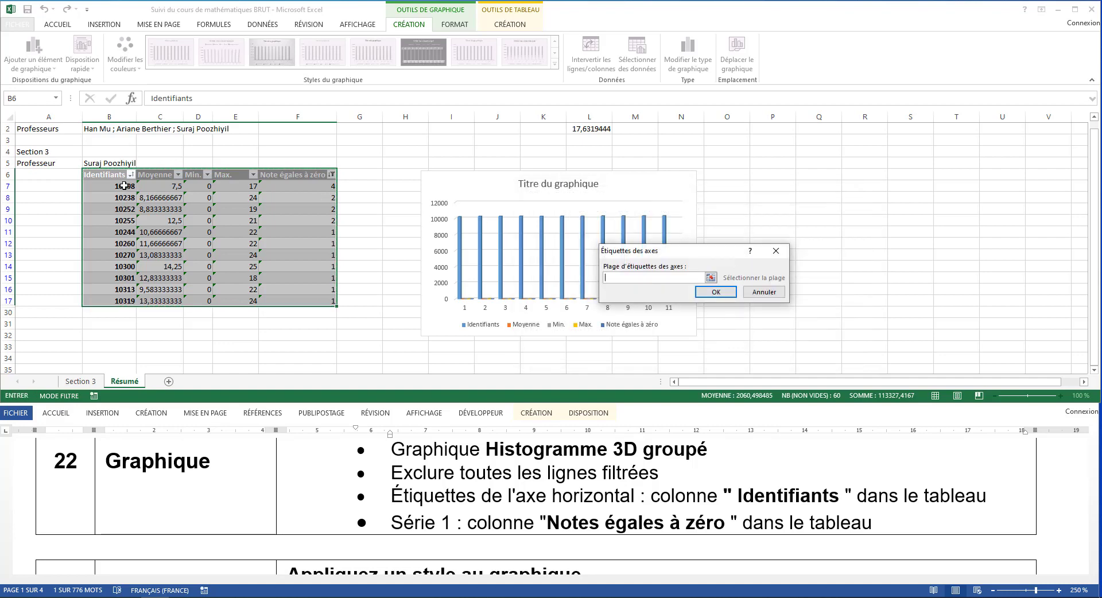
drag(123, 186, 116, 300)
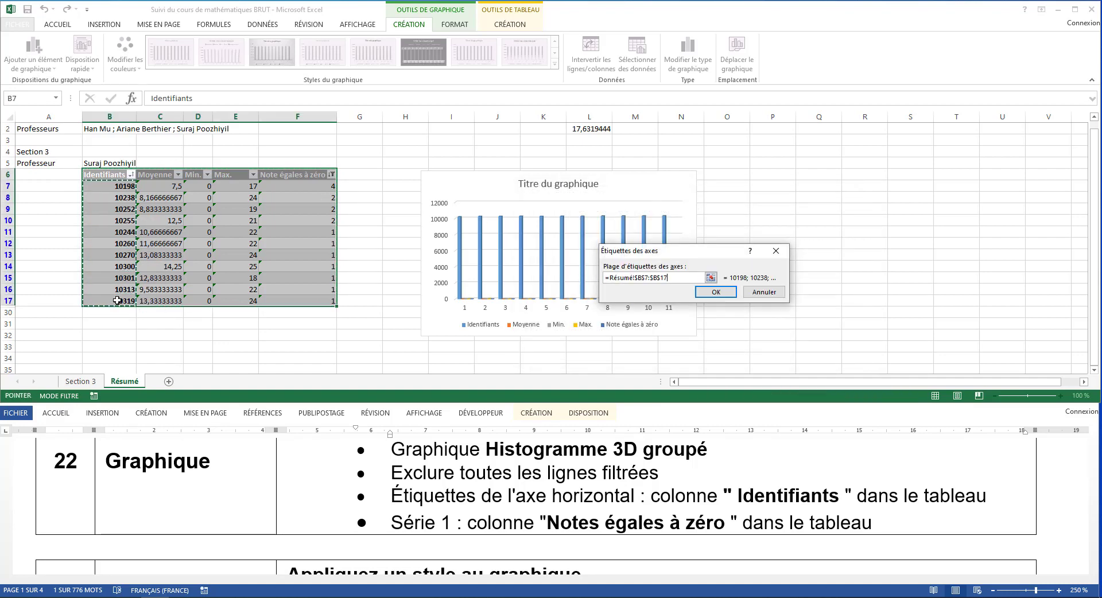
click(716, 292)
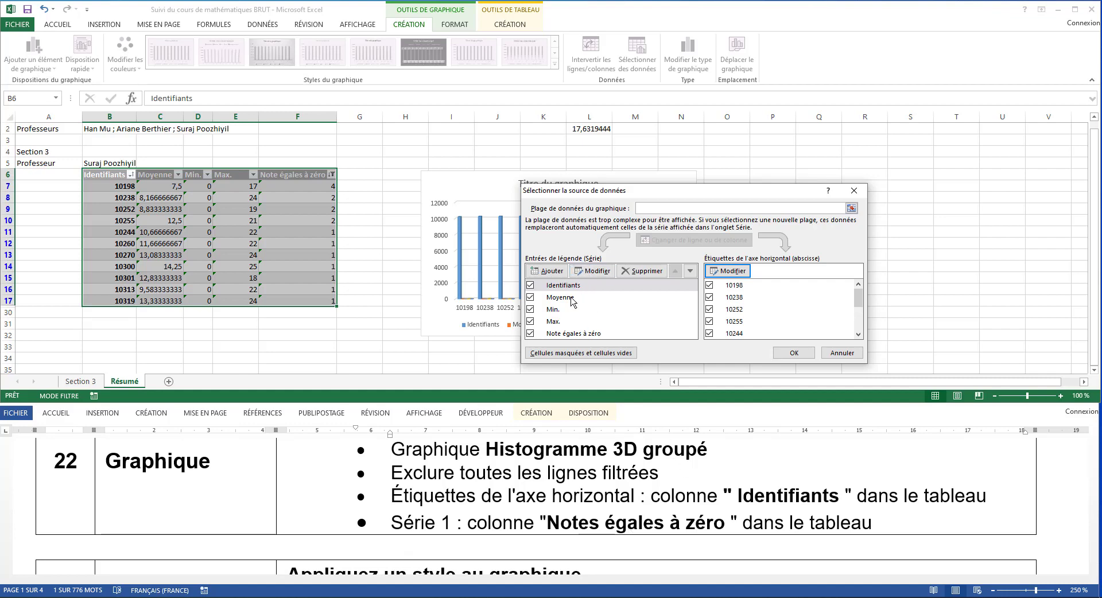
Exclude the Identifiants, Moyenne, Min. and Max. series so the chart plots only "Note égales à zéro"
click(531, 287)
click(531, 297)
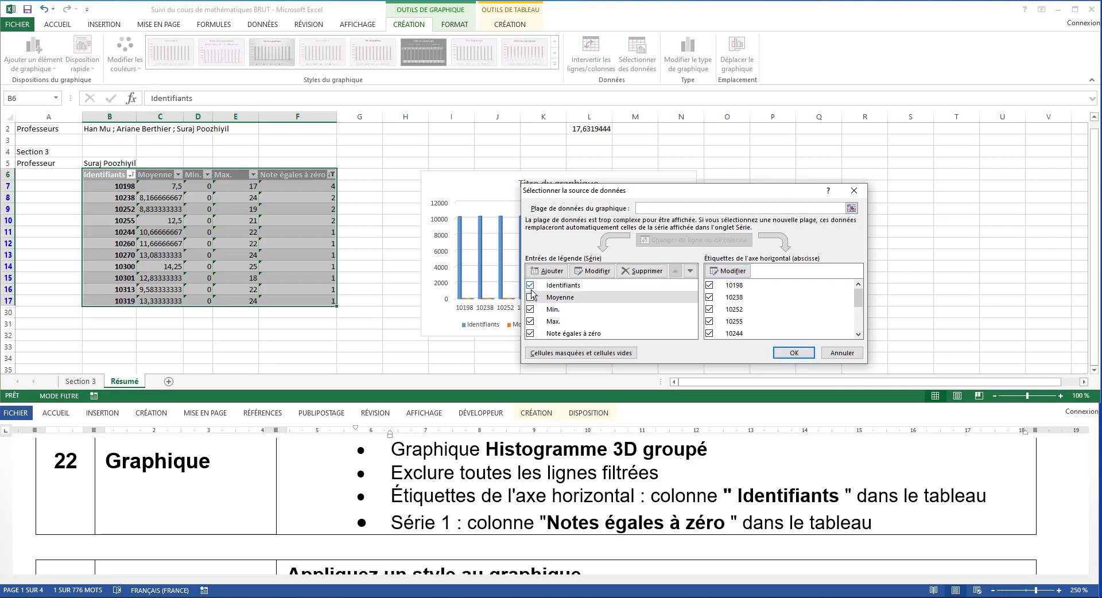
click(531, 285)
click(530, 310)
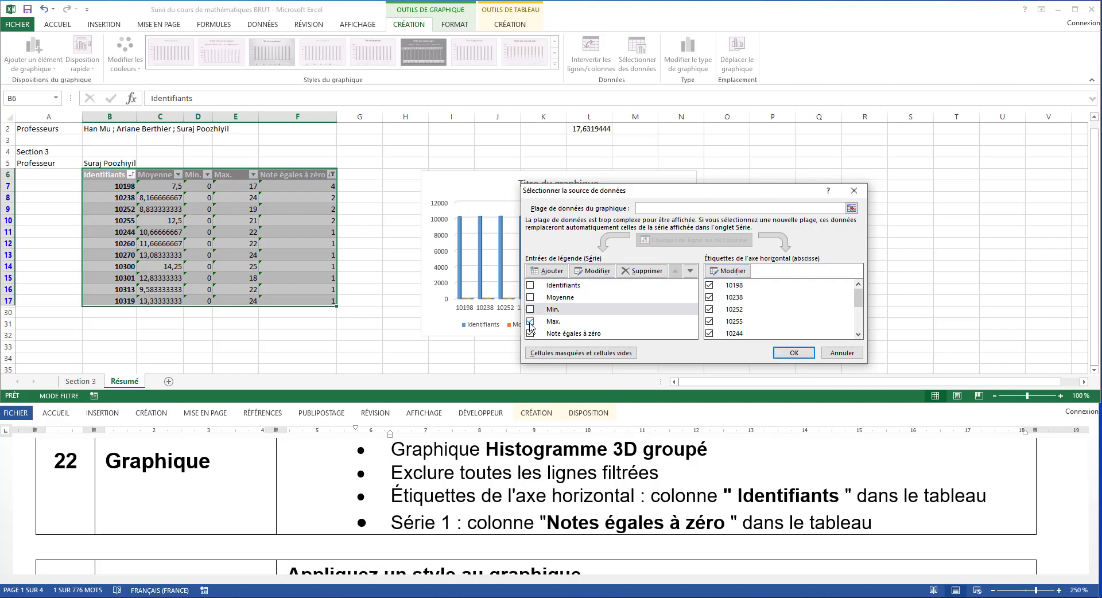
click(531, 321)
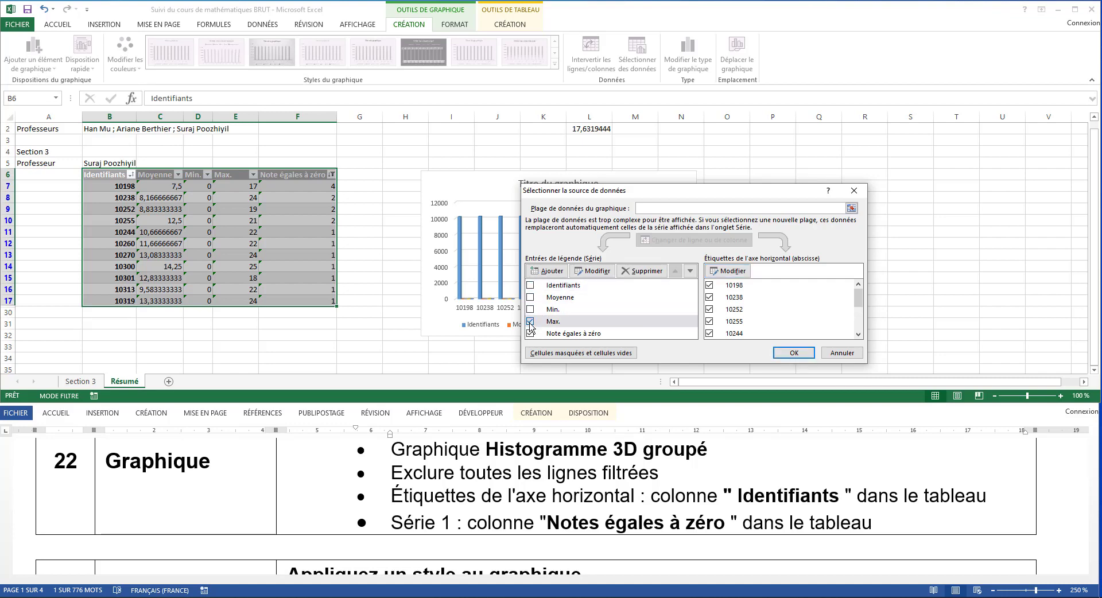
click(785, 354)
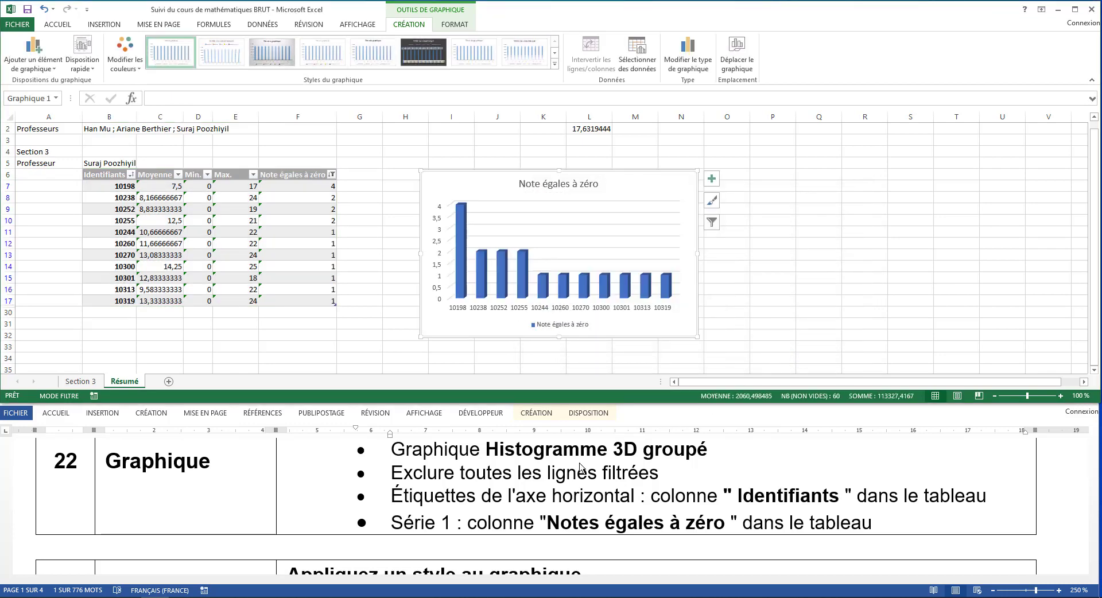
Following task 23, apply Style 7 to the chart
scroll(580, 468, down, 2)
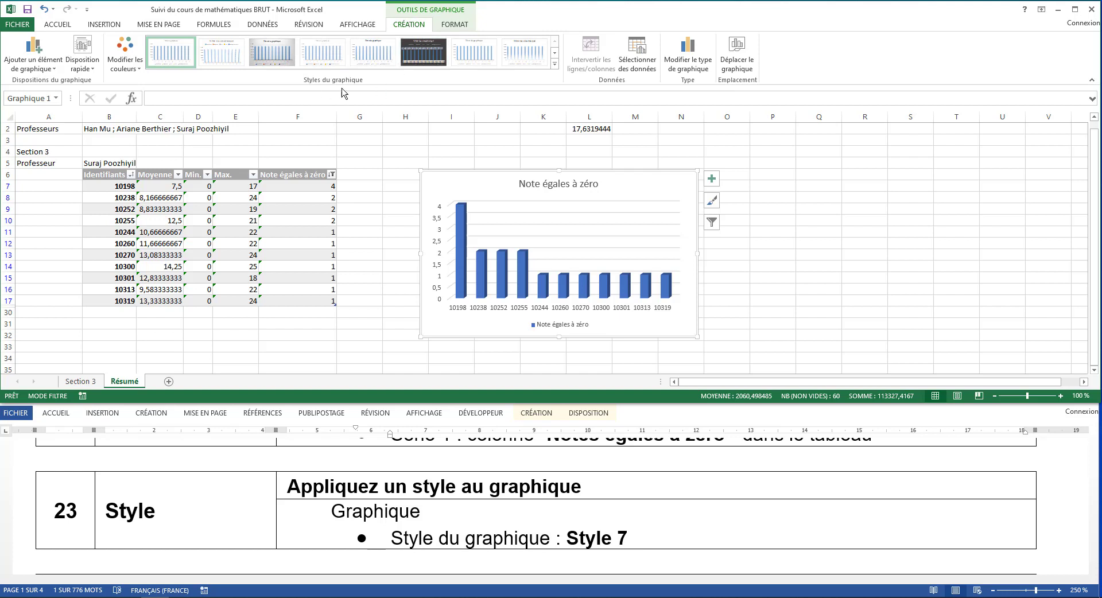
click(555, 63)
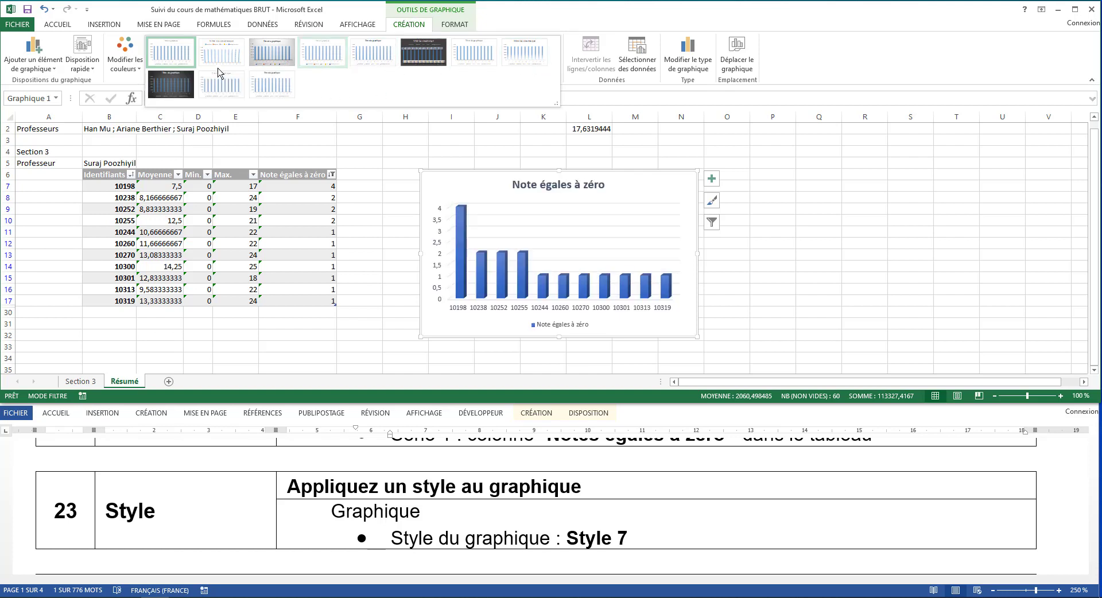
click(475, 55)
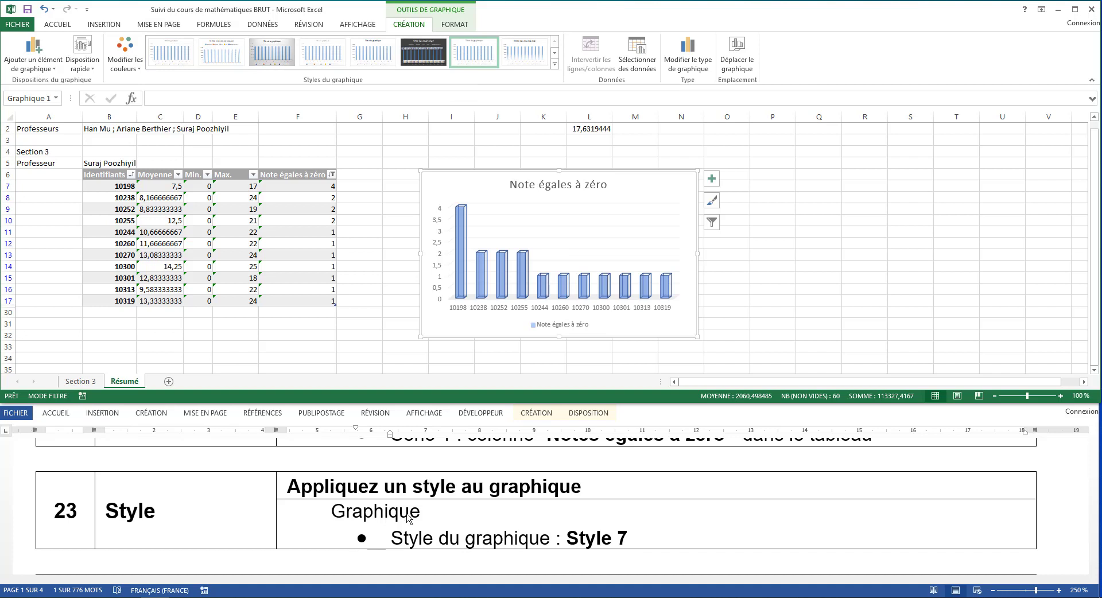
Following task 24, rename the chart's title as "Toutes les notes égales à zéro"
scroll(407, 518, down, 3)
scroll(408, 518, down, 2)
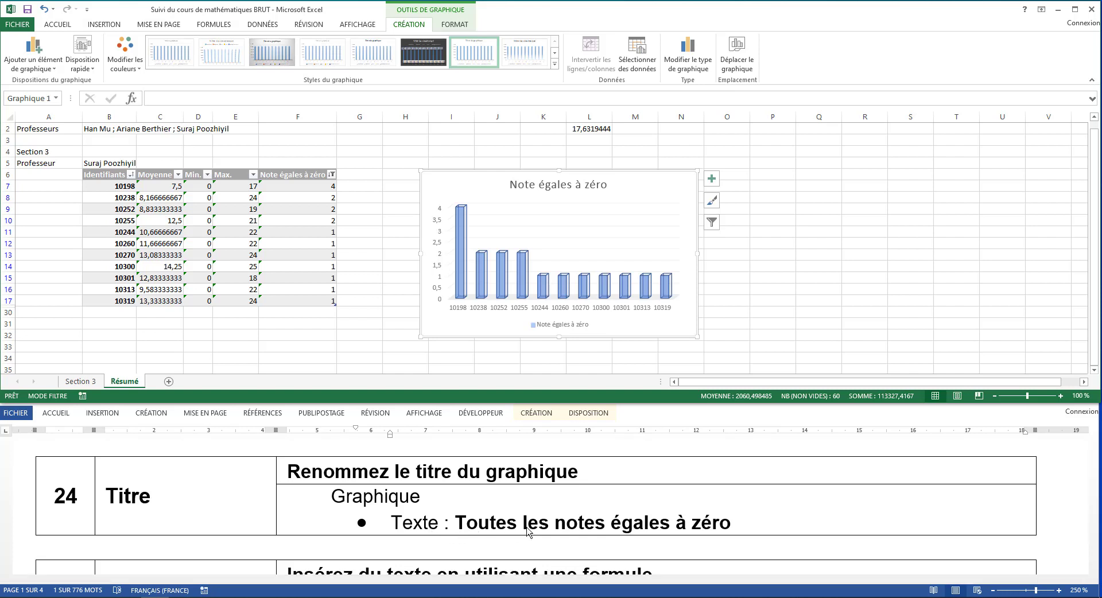
click(562, 185)
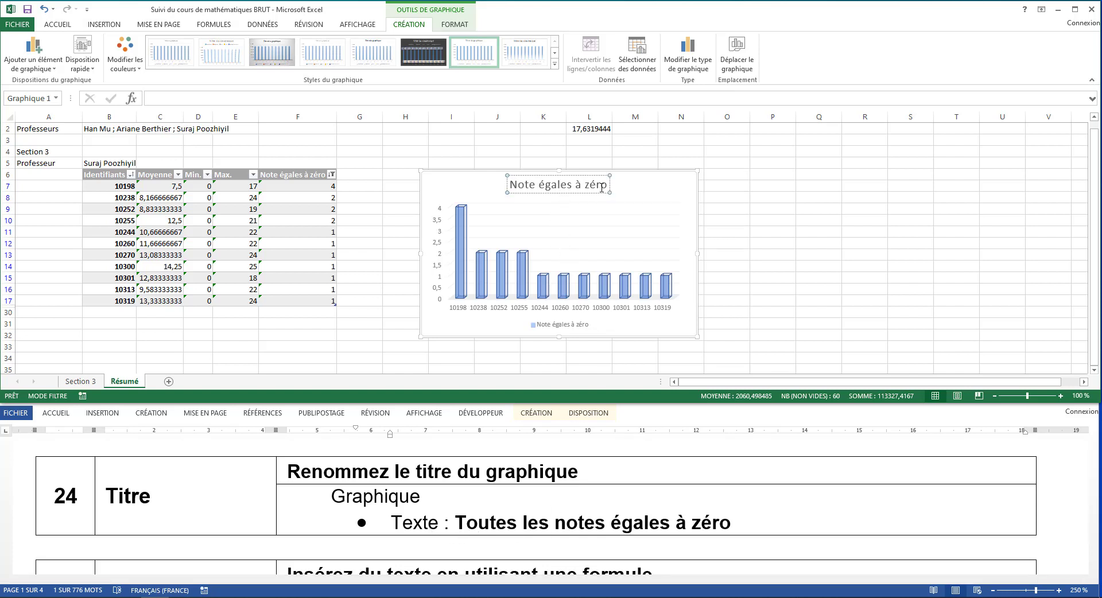
drag(607, 185, 524, 187)
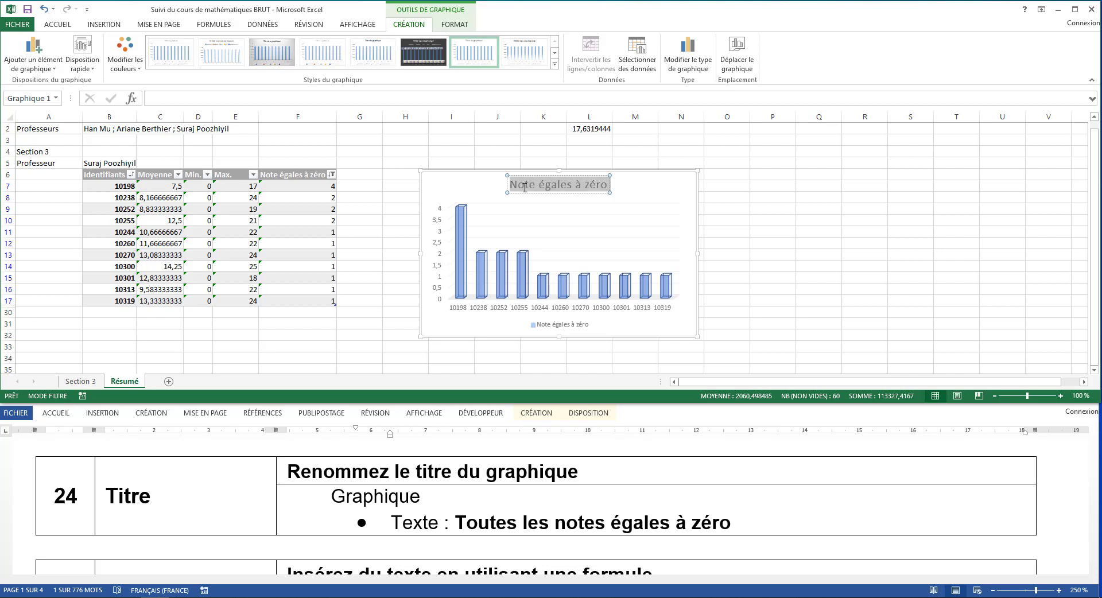
text(Tout)
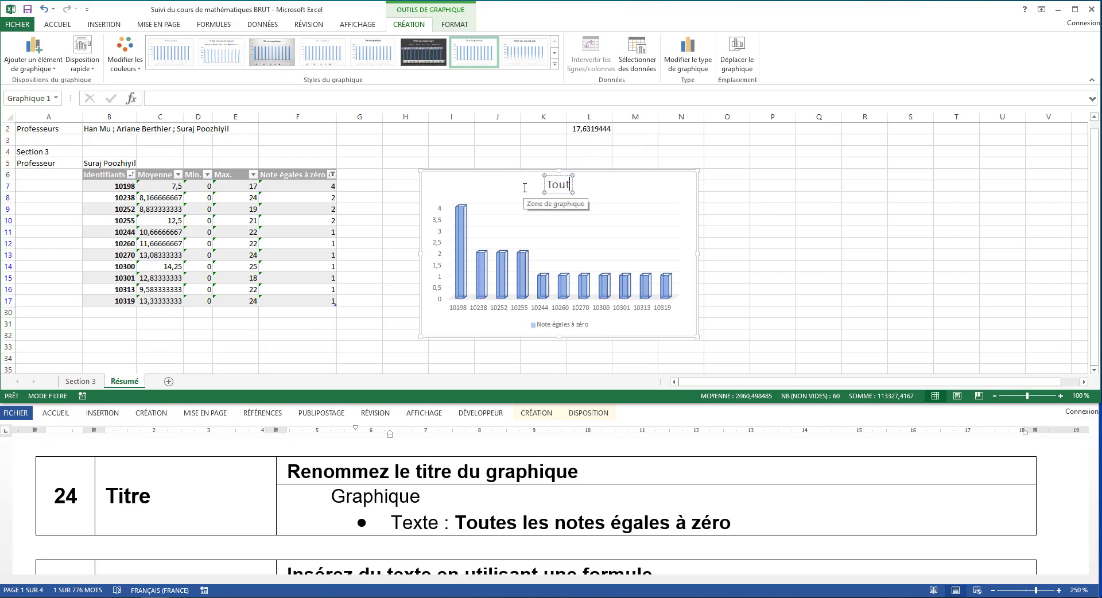
text(es les notes)
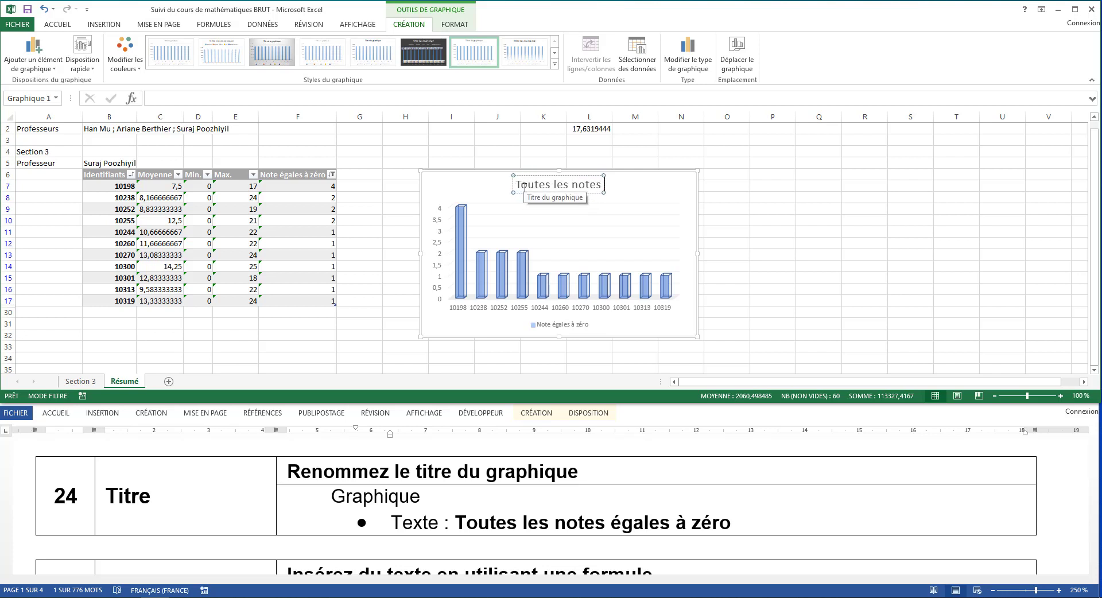
text( égales)
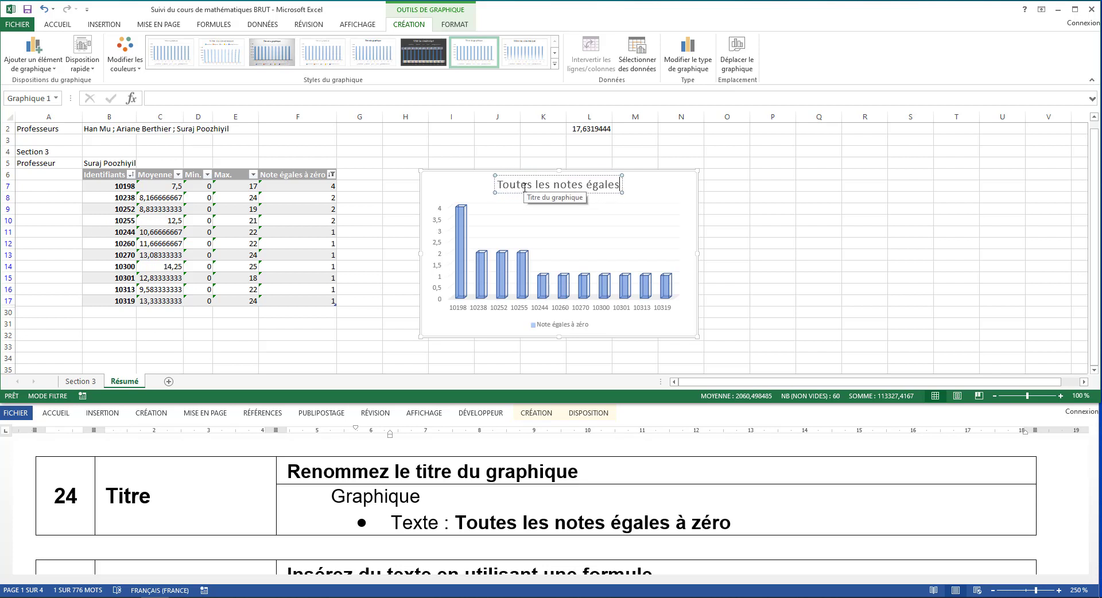
text( à)
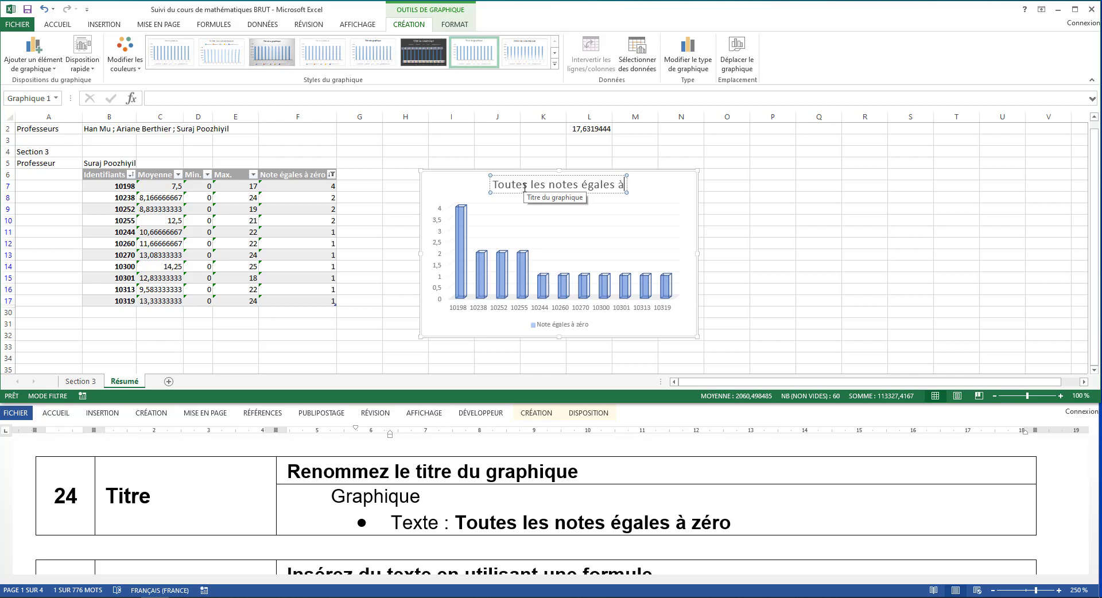
text( zéro)
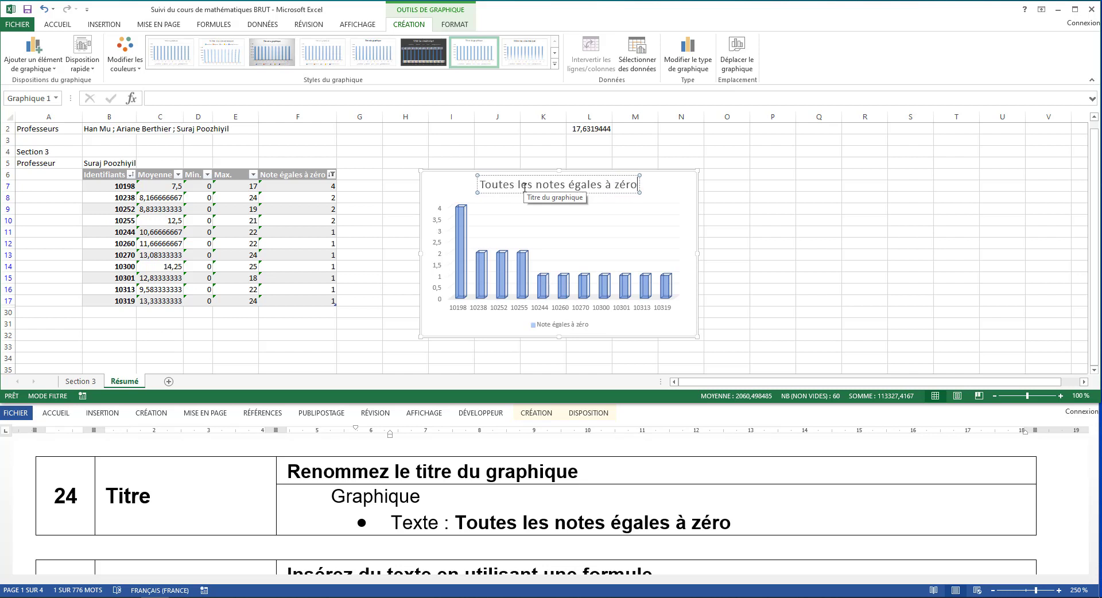
click(776, 187)
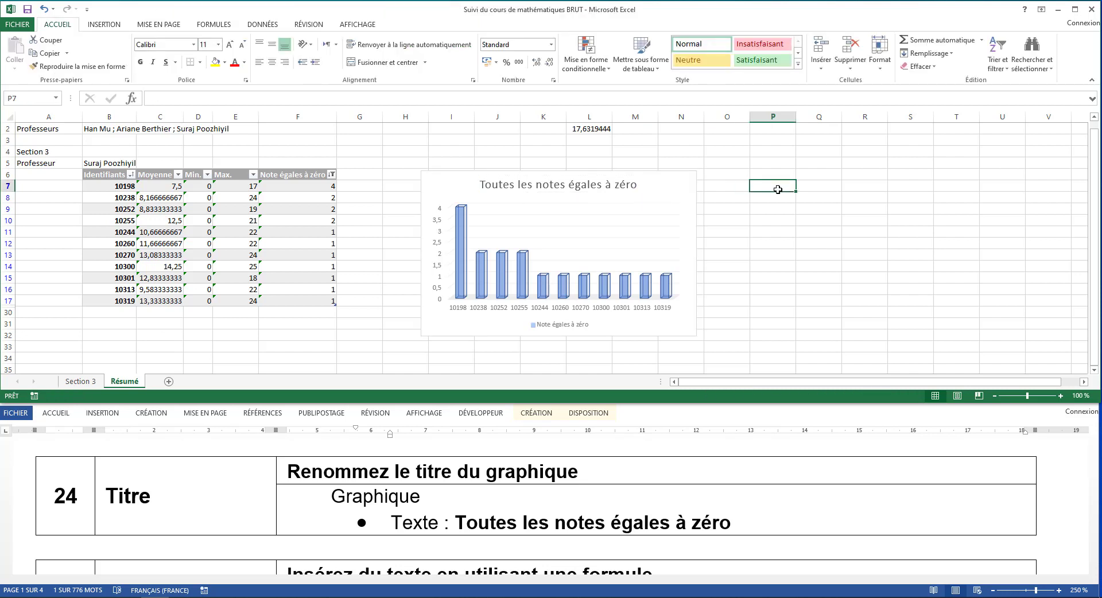
Following task 25, start a CONCATENER formula in cell K2 of Résumé with the text "étudiants"
scroll(546, 522, down, 3)
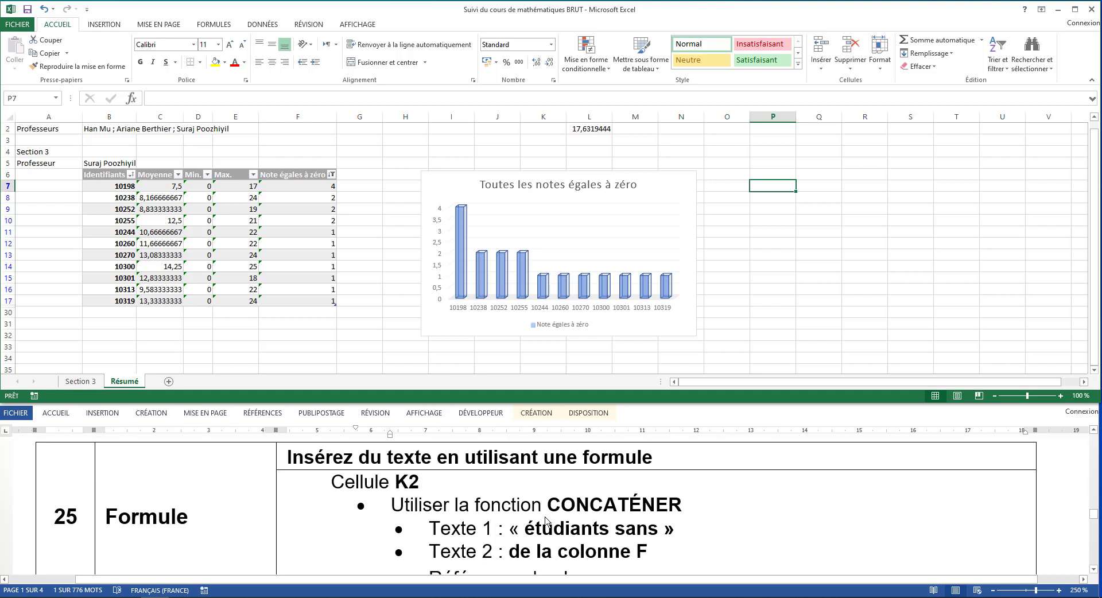
scroll(546, 521, up, 2)
scroll(546, 521, down, 3)
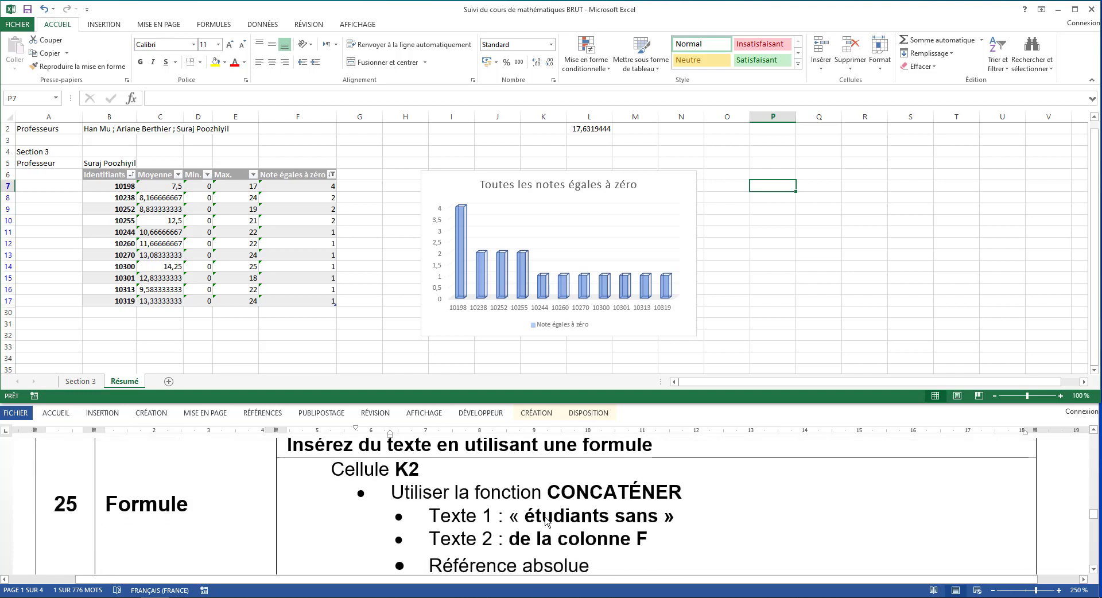
scroll(546, 522, down, 1)
click(740, 264)
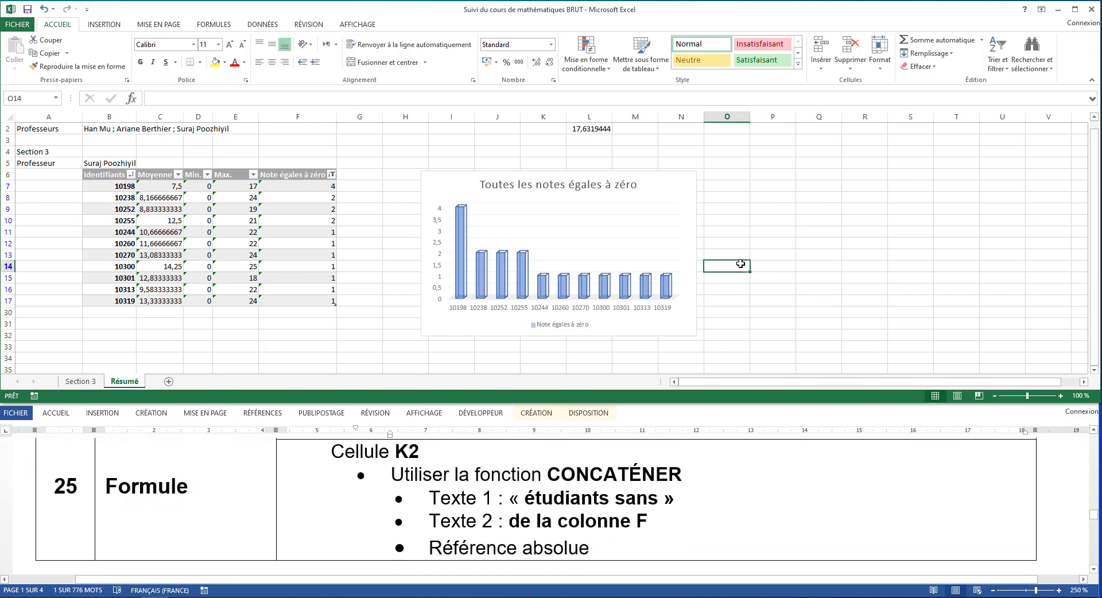
scroll(741, 264, up, 1)
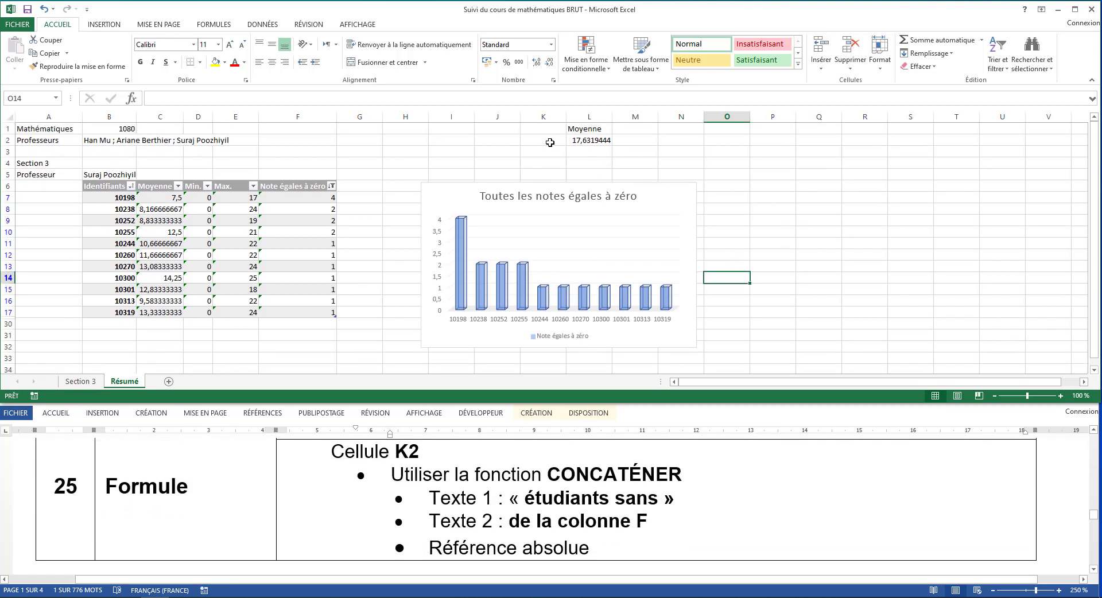
click(550, 142)
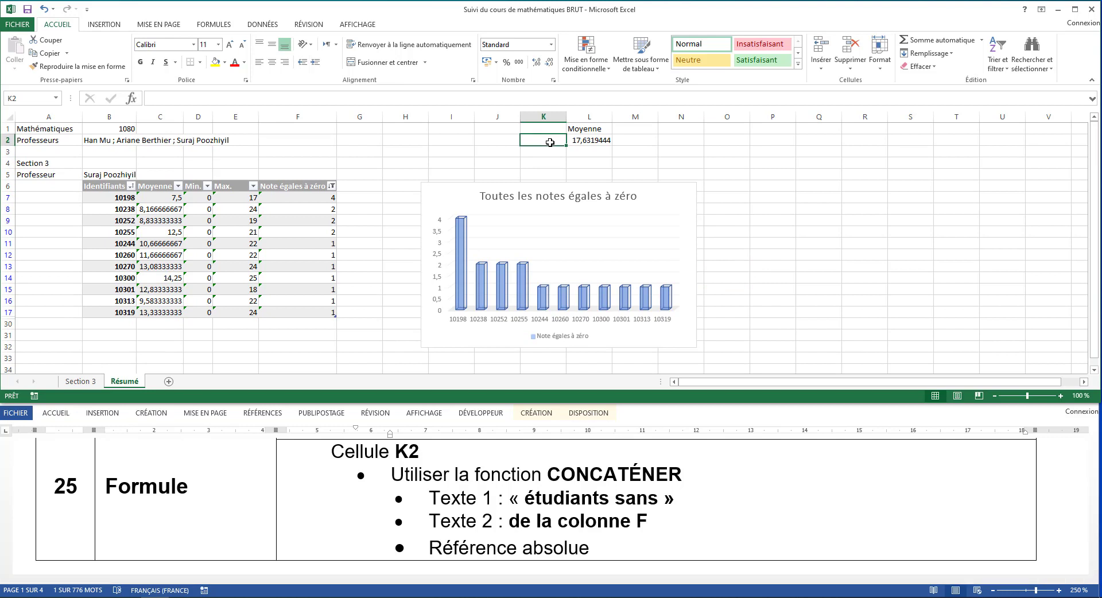
text(=)
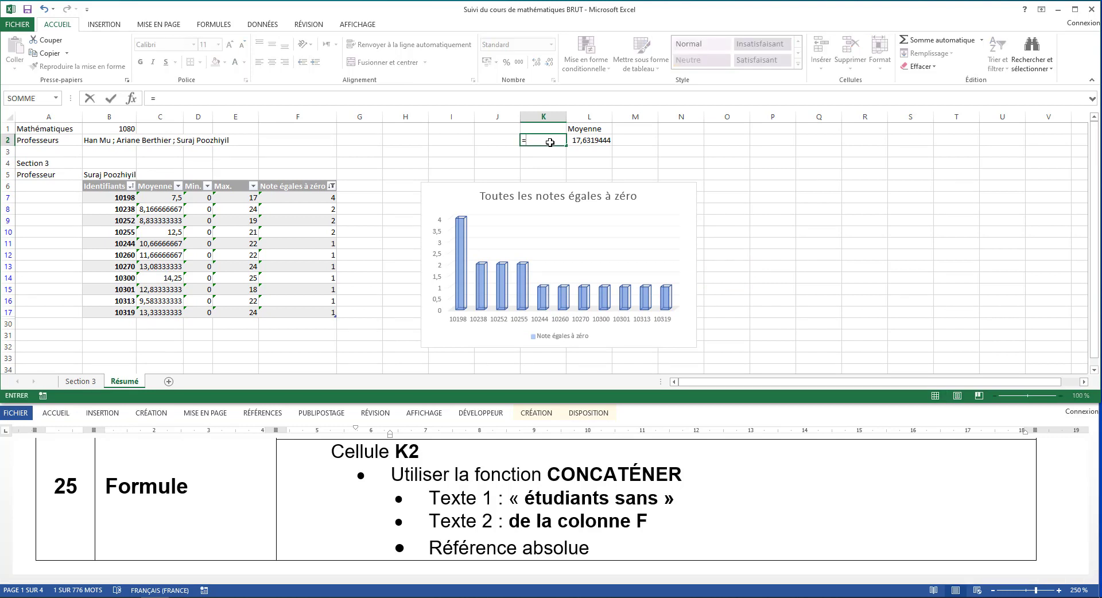
text(CONC)
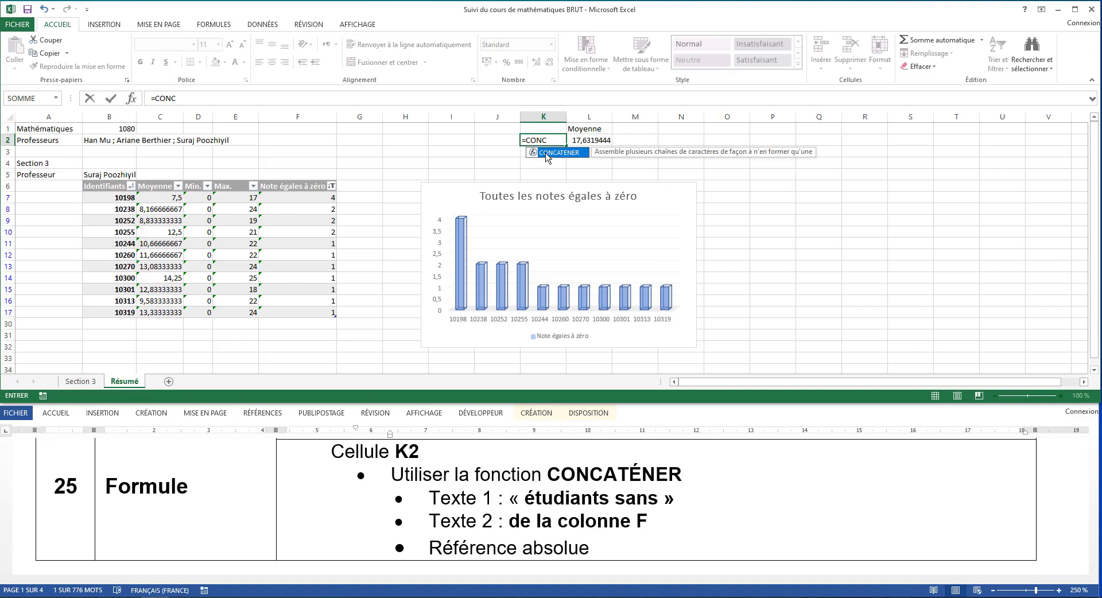
double_click(552, 154)
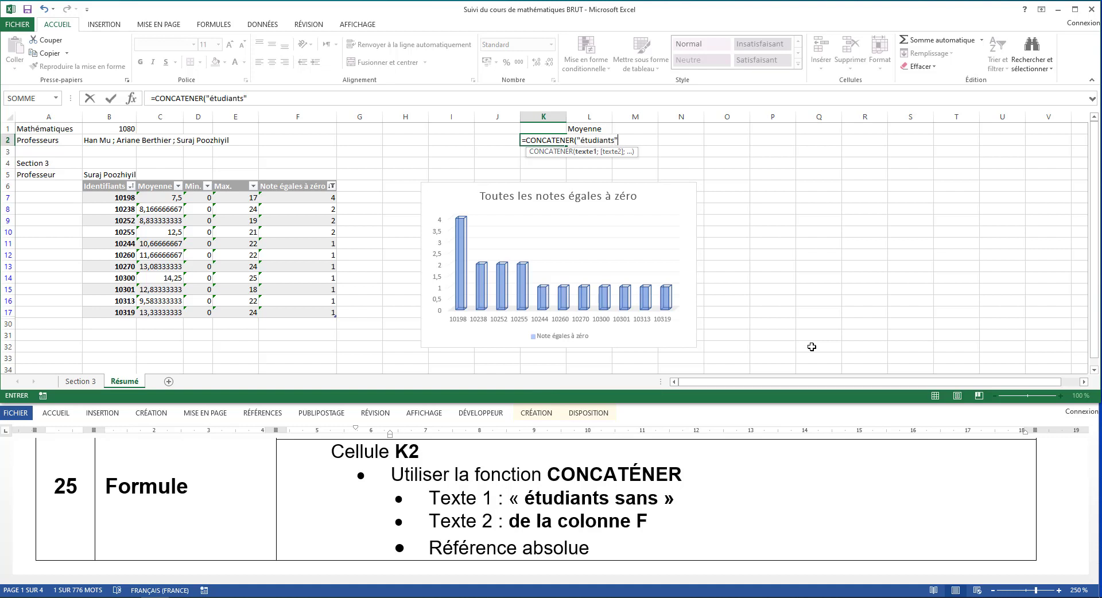
Add a trailing space inside the "étudiants" text and complete the K2 formula with an absolute reference to F6
key(BackSpace)
text(;)
key(BackSpace)
key(BackSpace)
text(;)
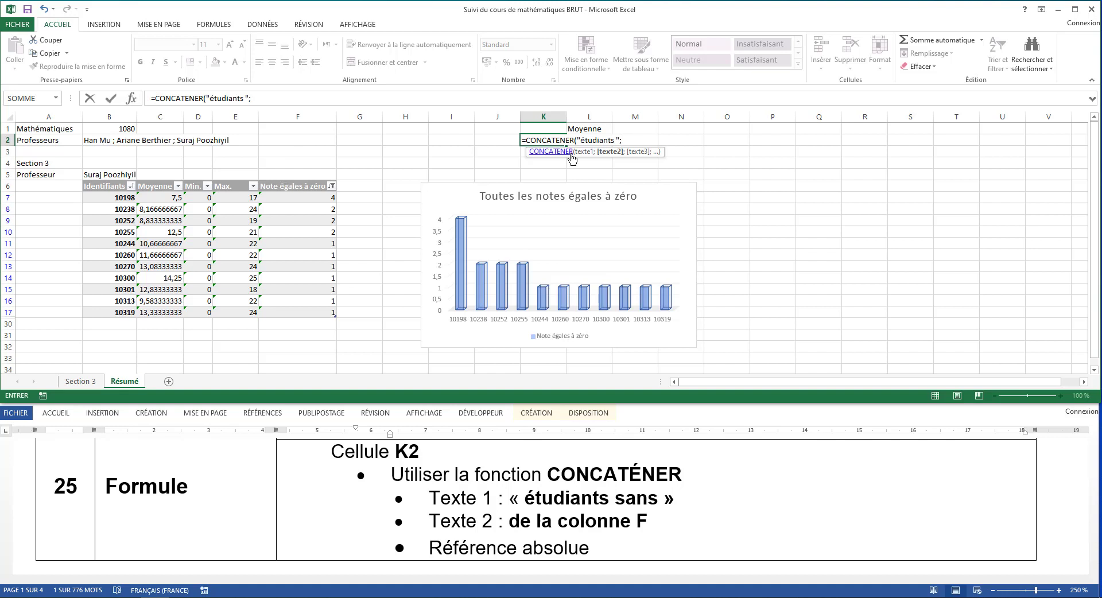
text(F6)
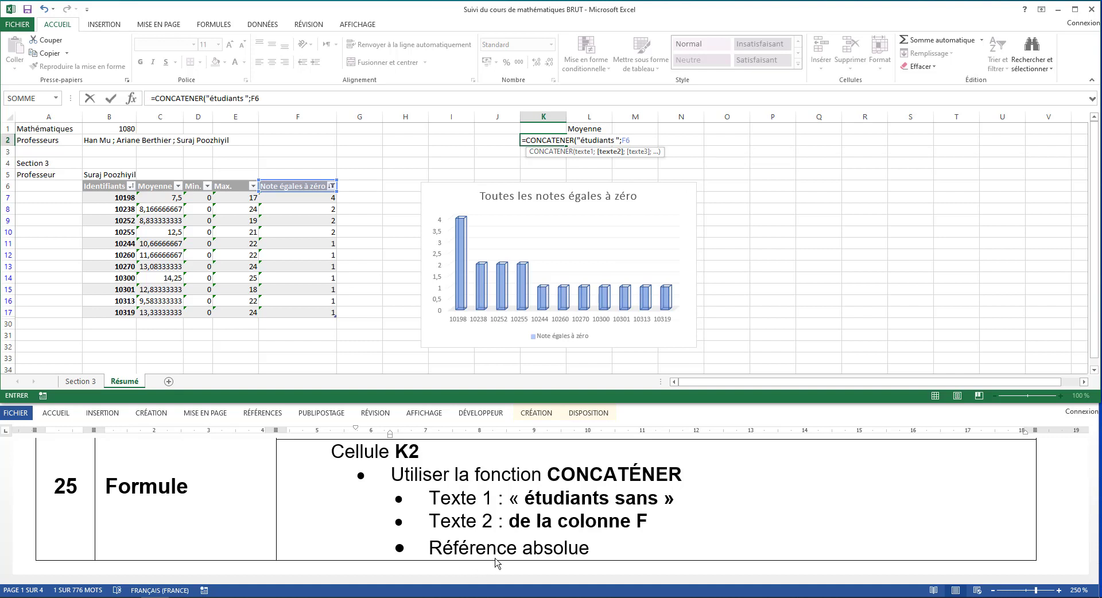
key(F4)
key(Return)
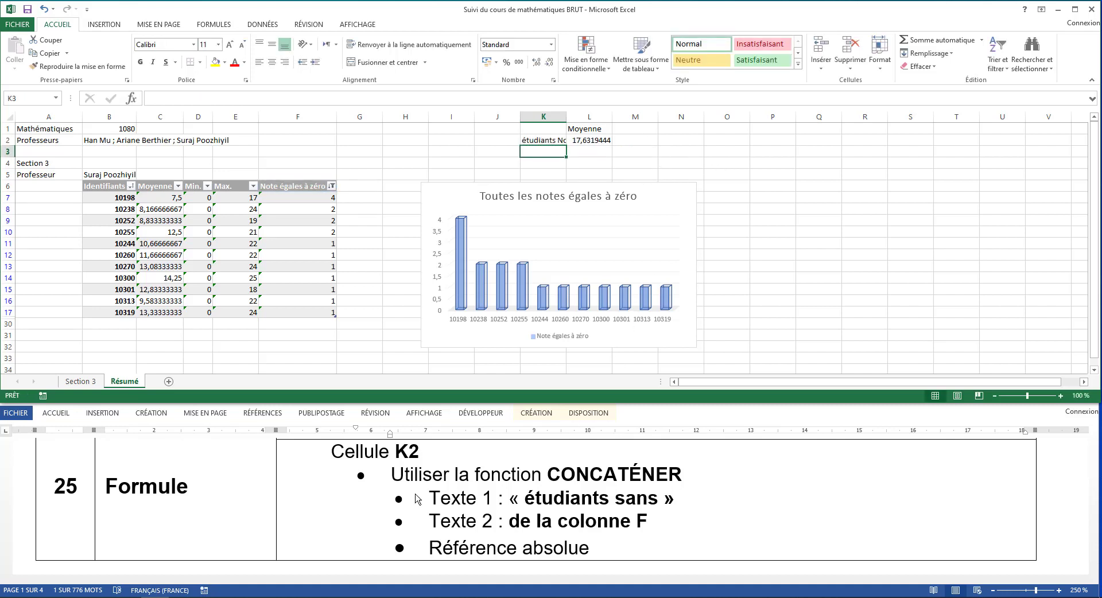
Following task 26, add a worksheet after the existing ones and rename it "Section 5"
scroll(323, 521, down, 2)
scroll(323, 521, down, 5)
scroll(323, 520, up, 3)
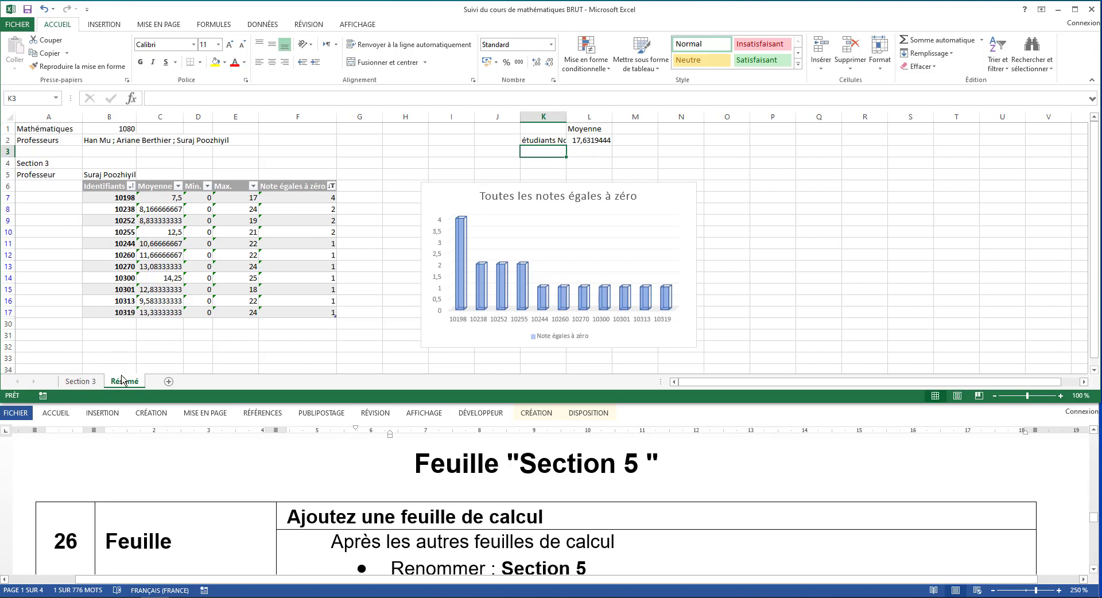
scroll(201, 468, down, 1)
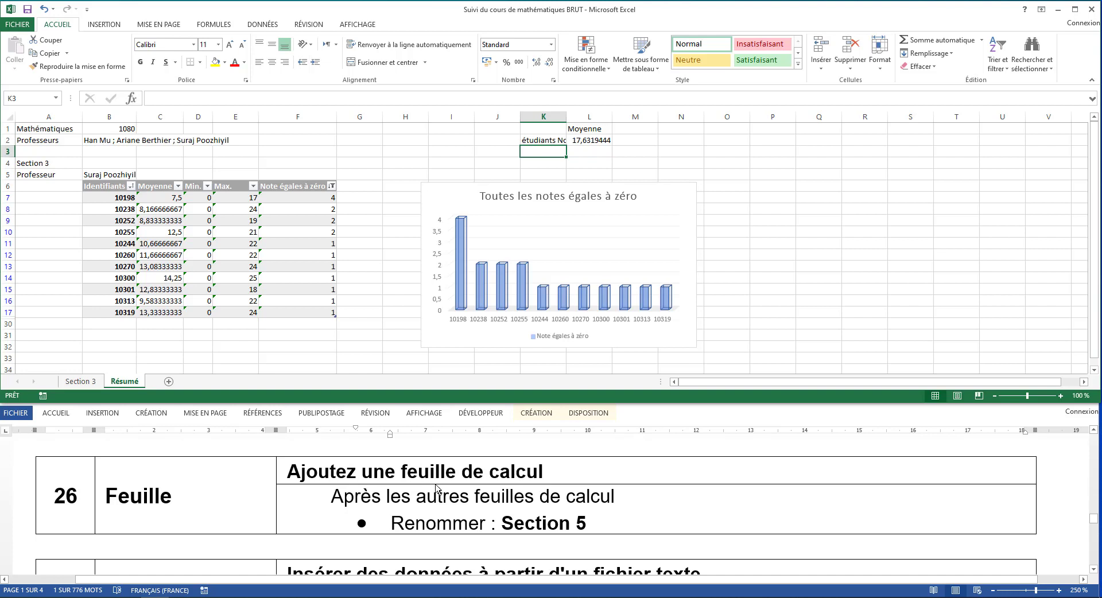
click(168, 382)
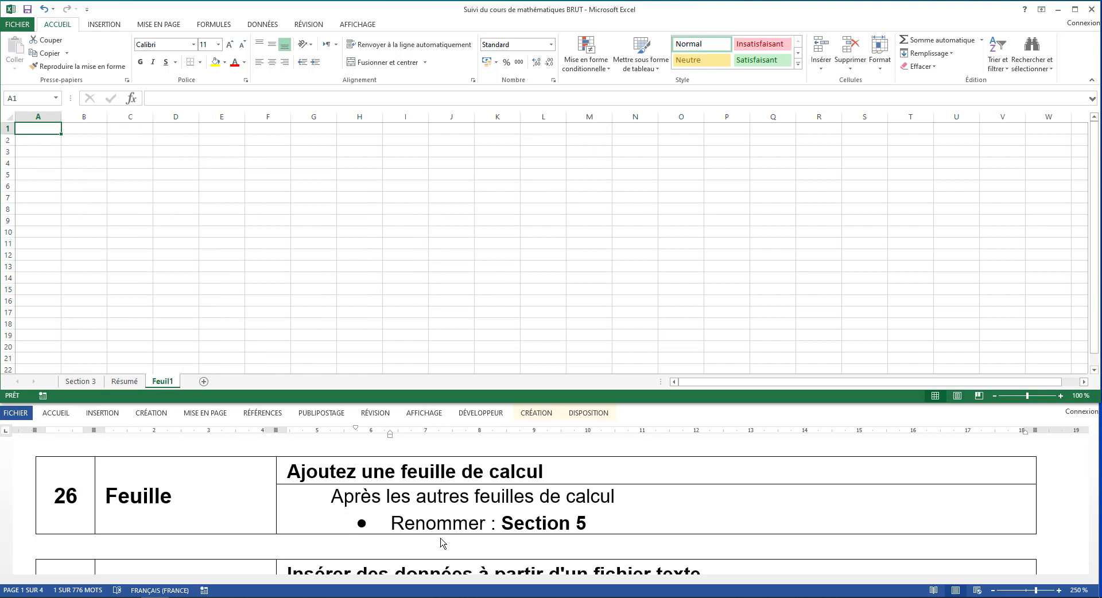
right_click(167, 383)
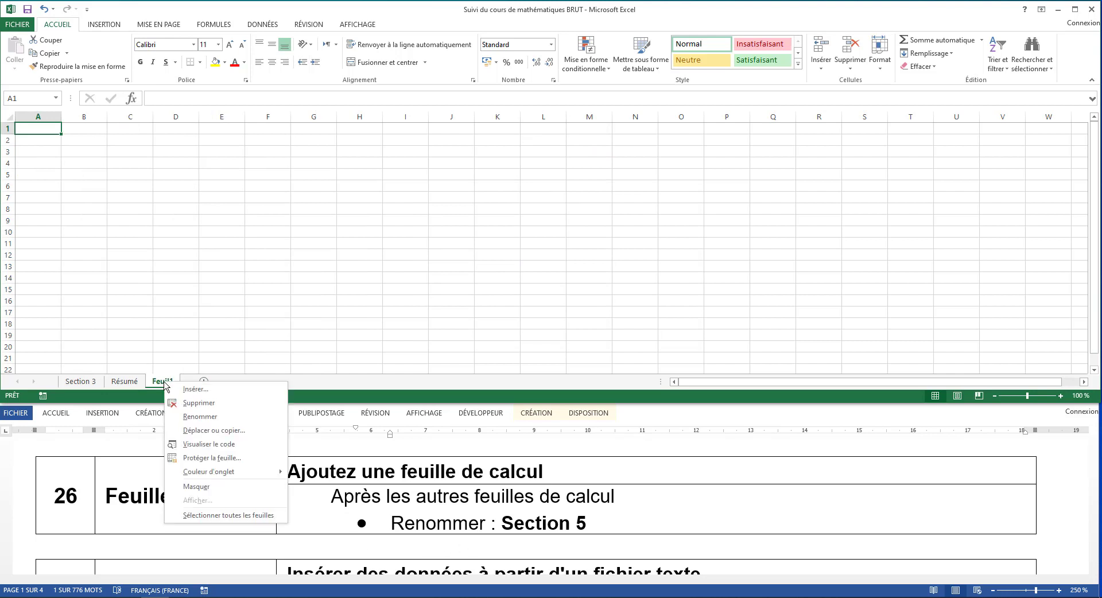
click(200, 417)
text(Sec)
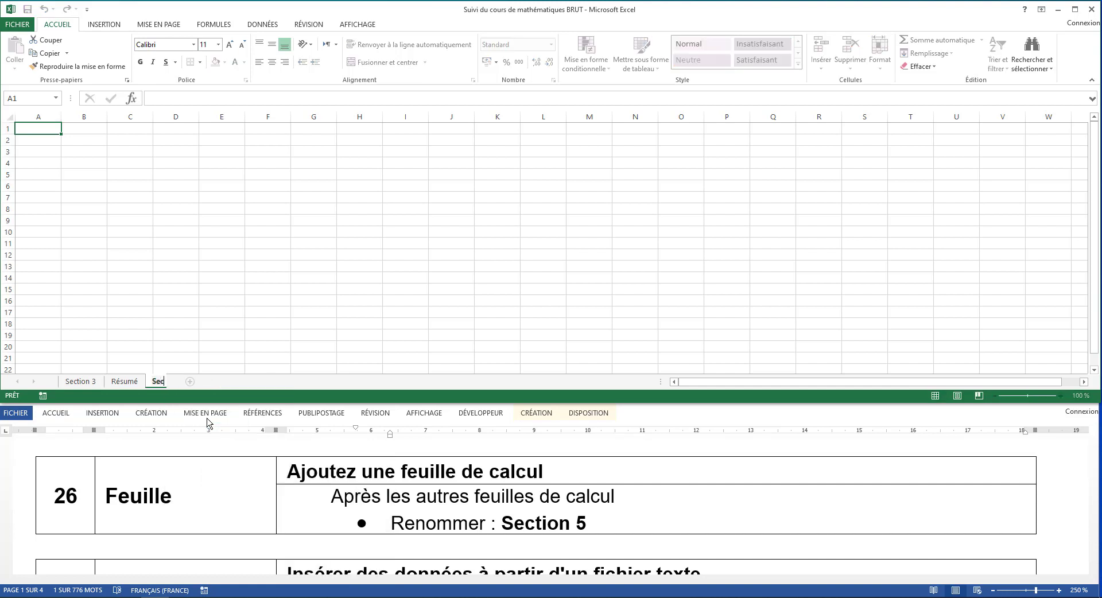
text(tion 5)
key(Return)
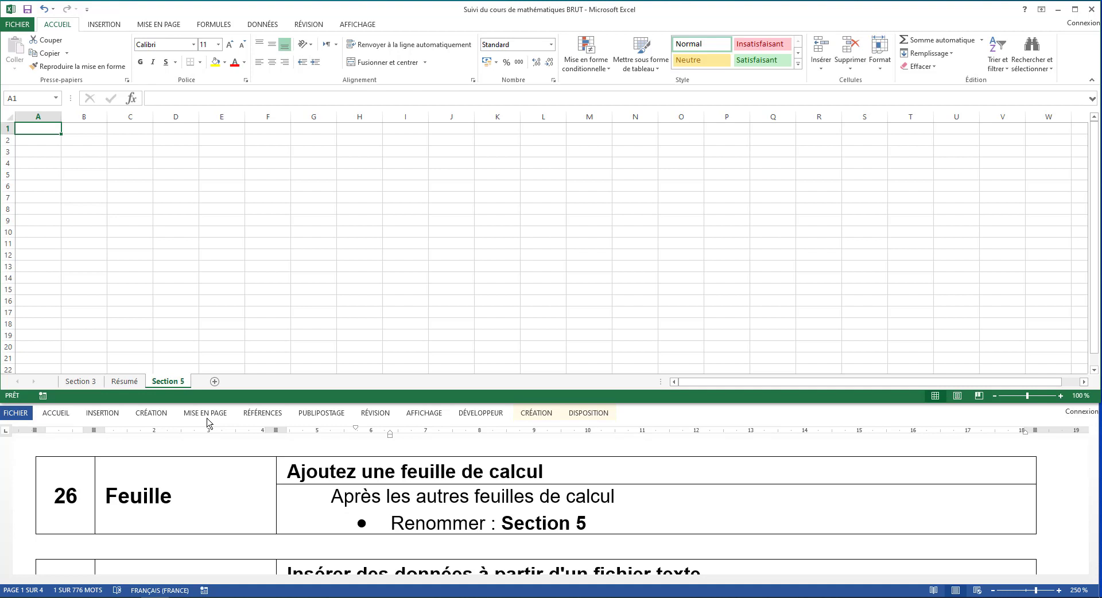
Following task 27, start a text import at A1 of Section 5 from Automne.txt in Bureau's "Suivi du cours de mathématiques" folder
scroll(289, 526, down, 3)
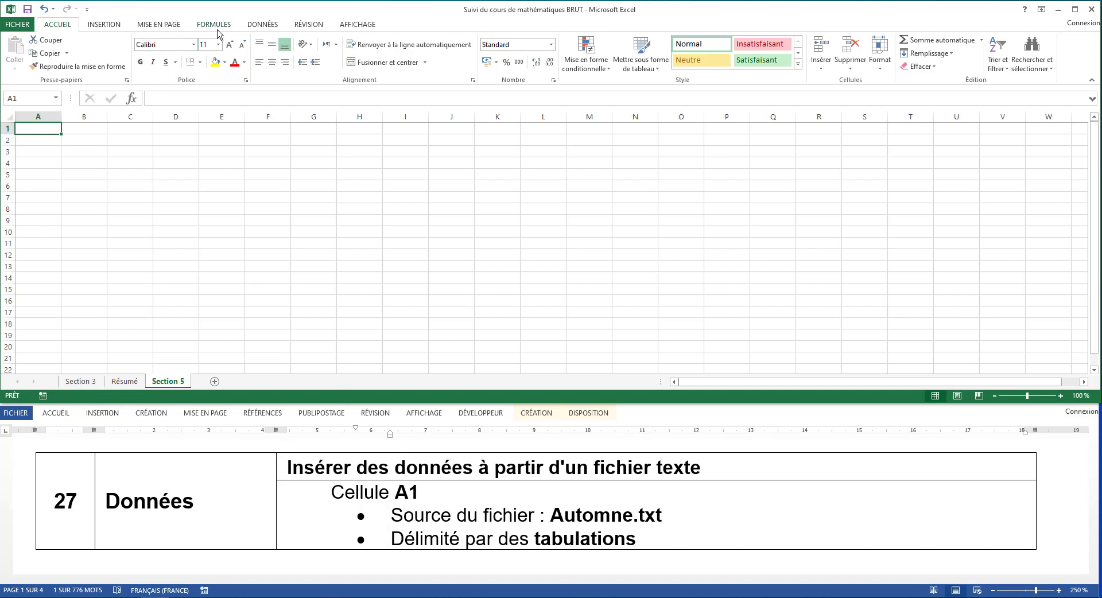
click(256, 25)
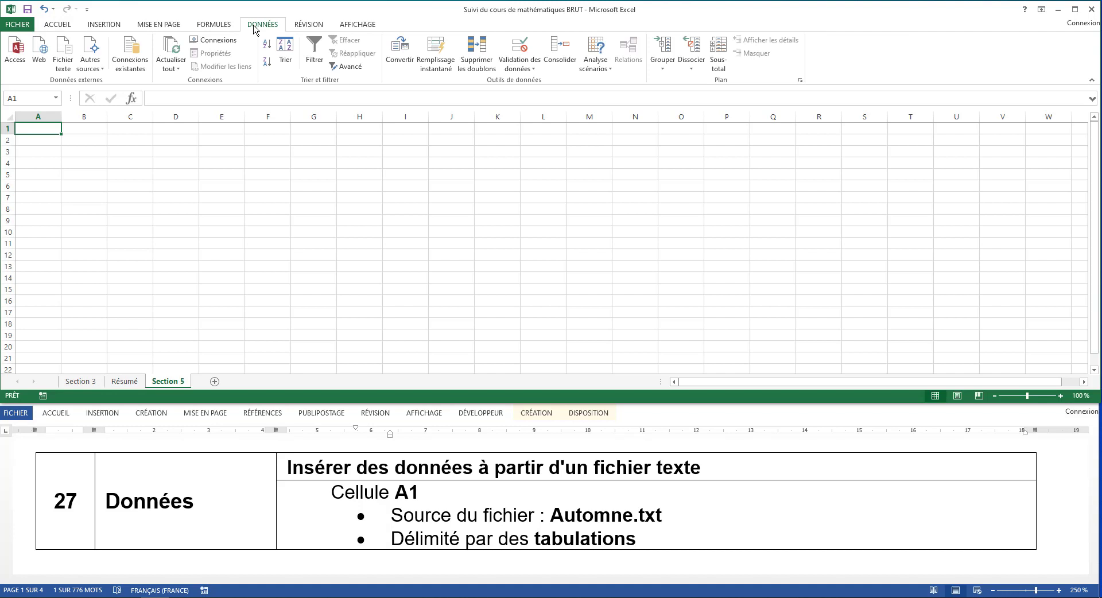
click(60, 66)
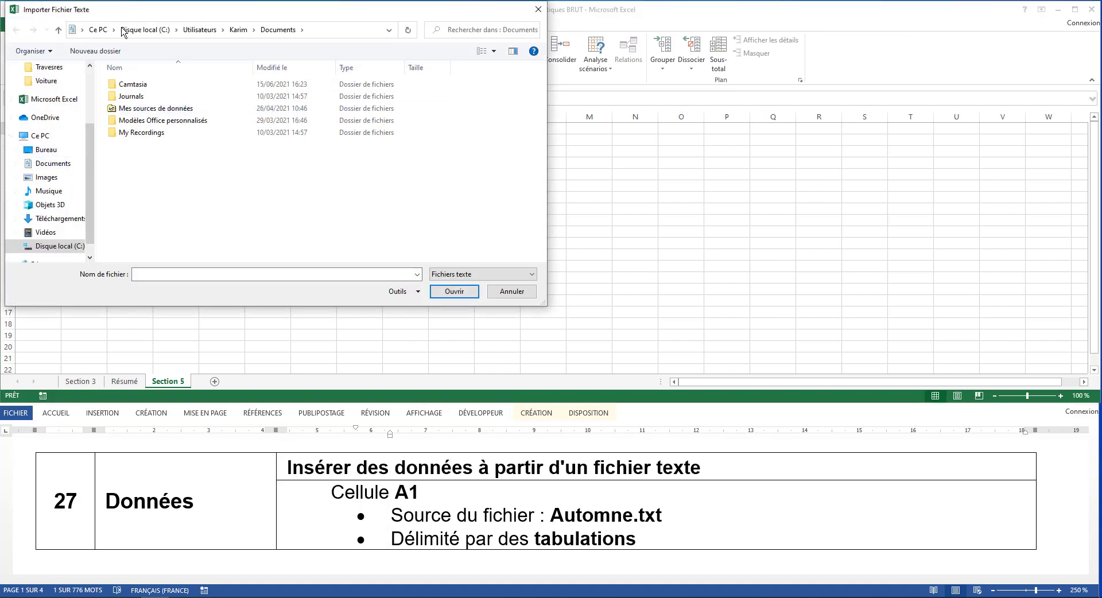
click(46, 150)
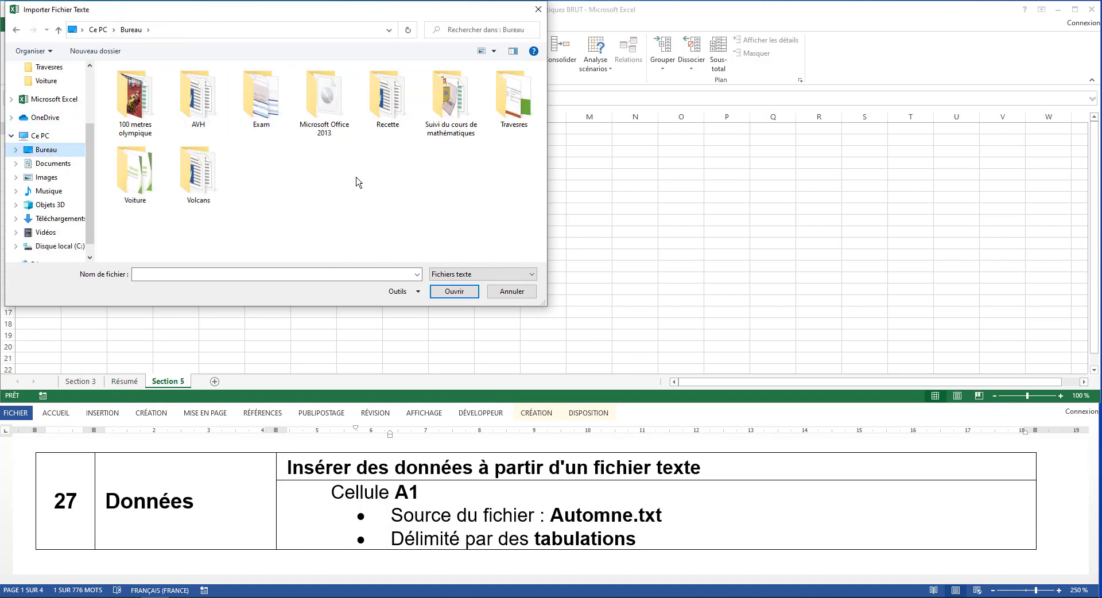
double_click(456, 119)
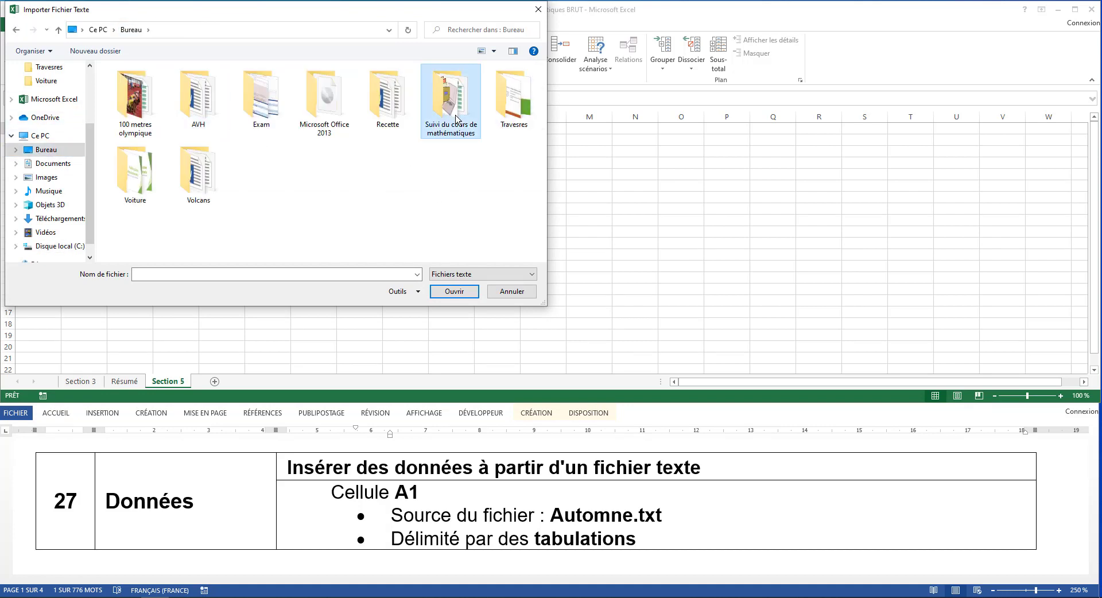
click(155, 99)
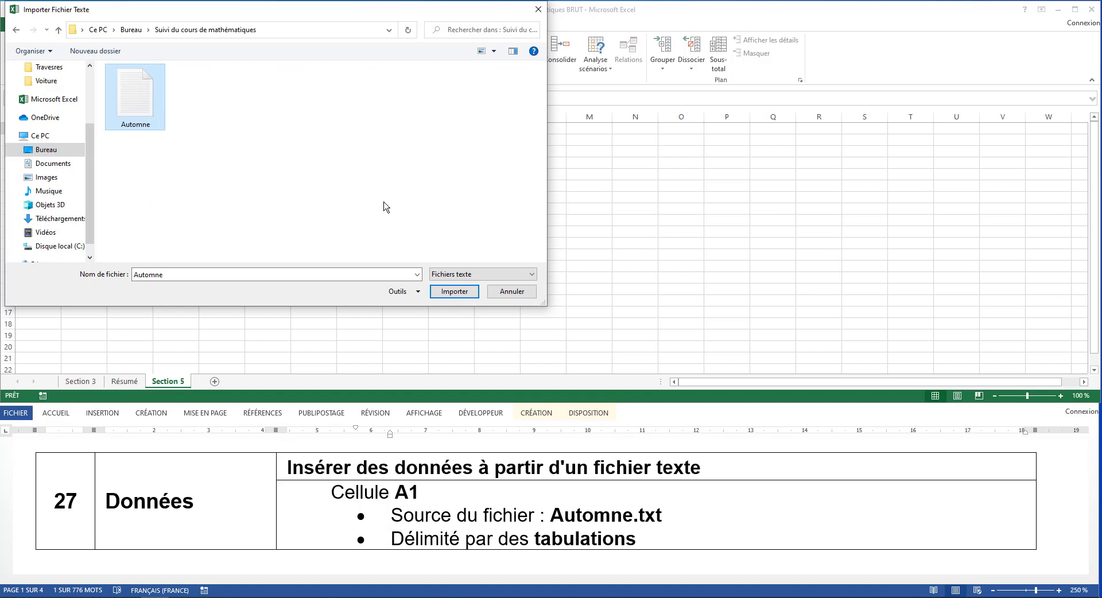
click(445, 292)
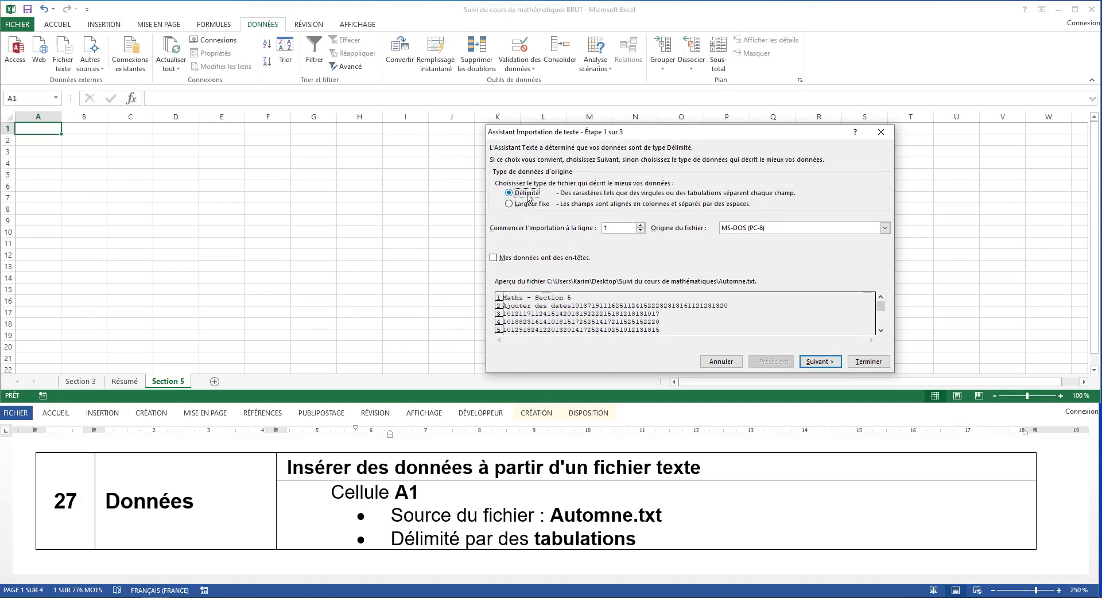
Finish the text import into cell A1 with delimited data, tab as separator and the Standard column format
click(819, 361)
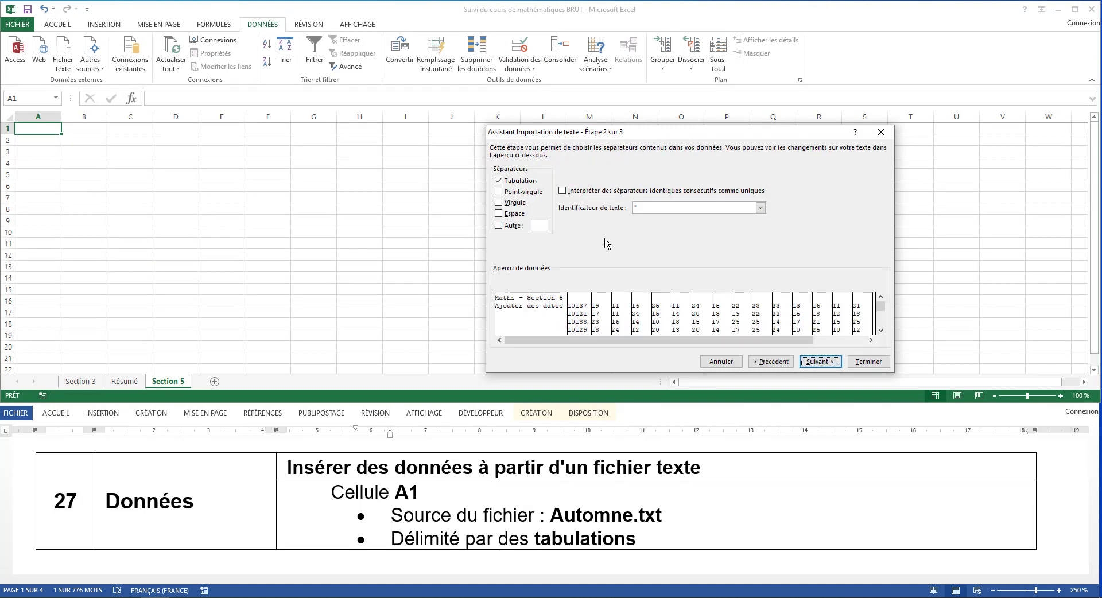
click(819, 362)
click(868, 362)
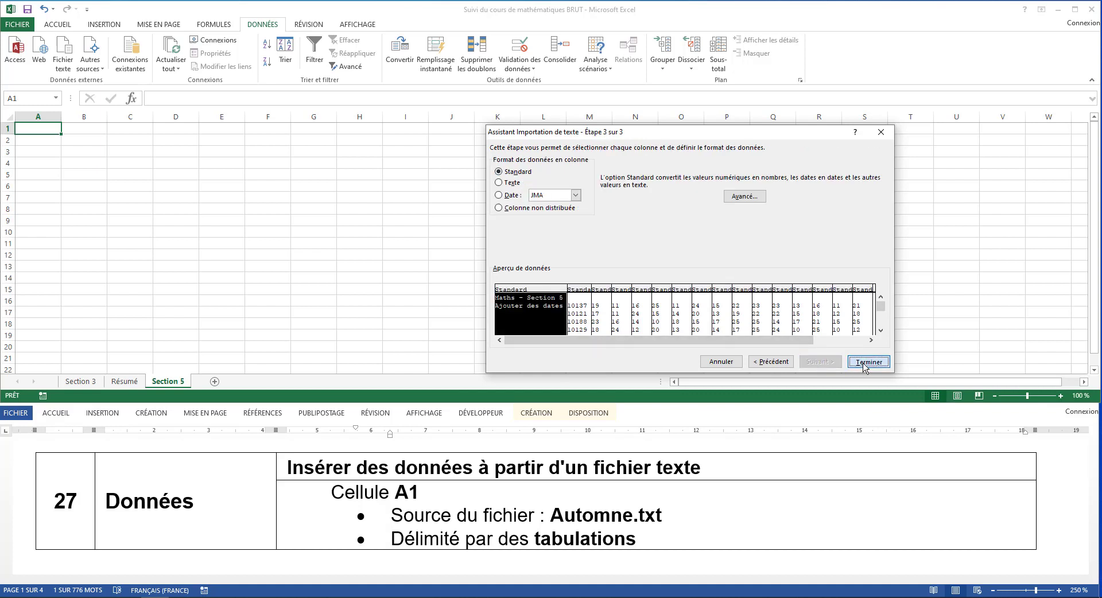
click(728, 314)
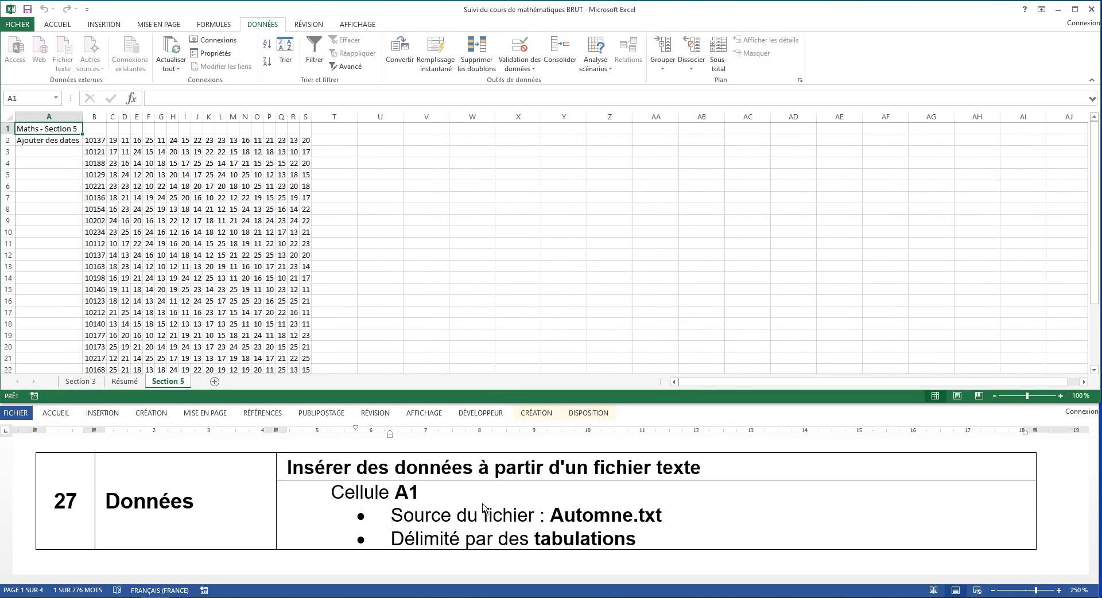
Following task 28, insert a hyperlink in cell A2 to cell A3 of the Section 3 sheet in this workbook
scroll(390, 548, down, 3)
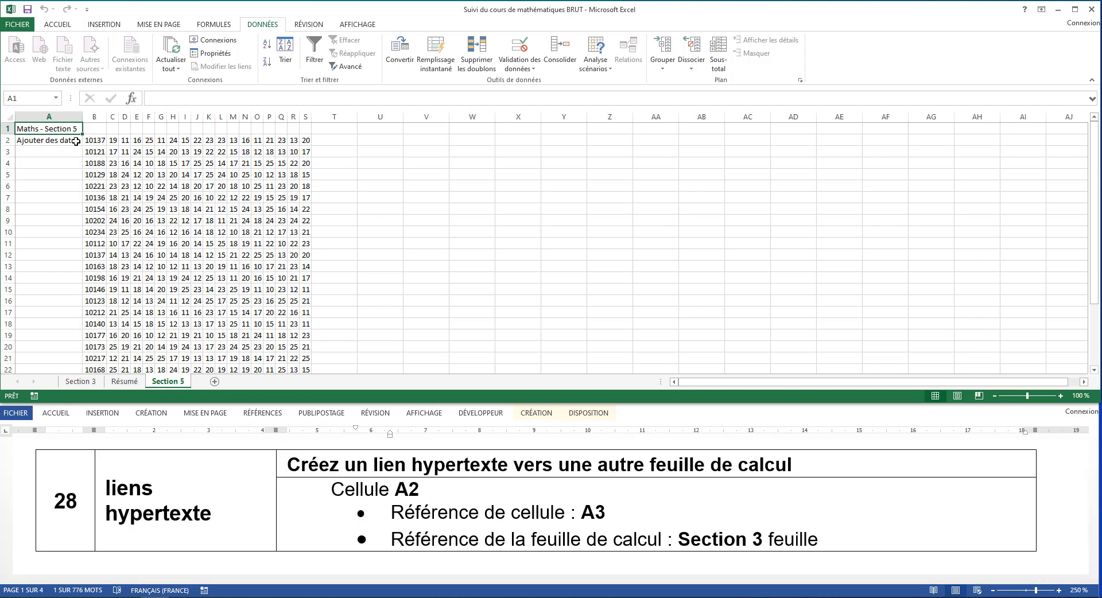
click(72, 141)
click(111, 24)
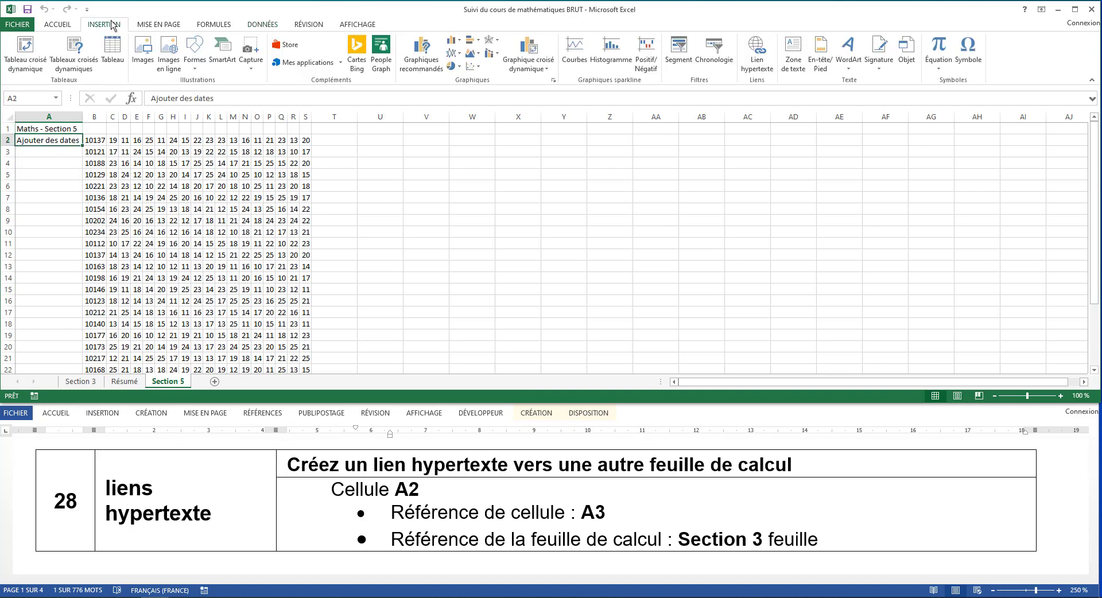
click(755, 70)
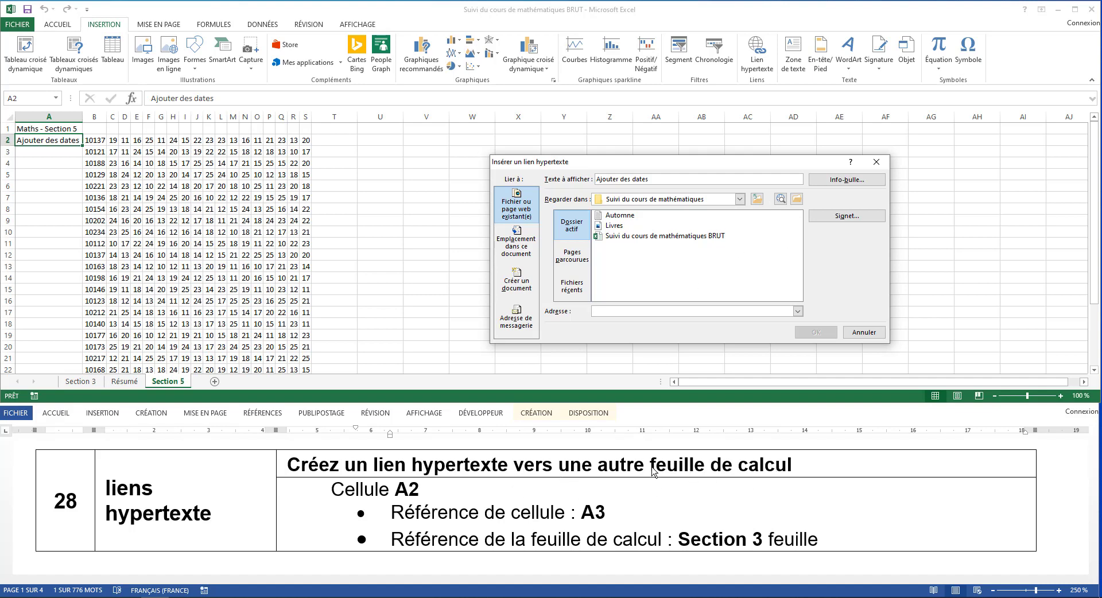
click(517, 250)
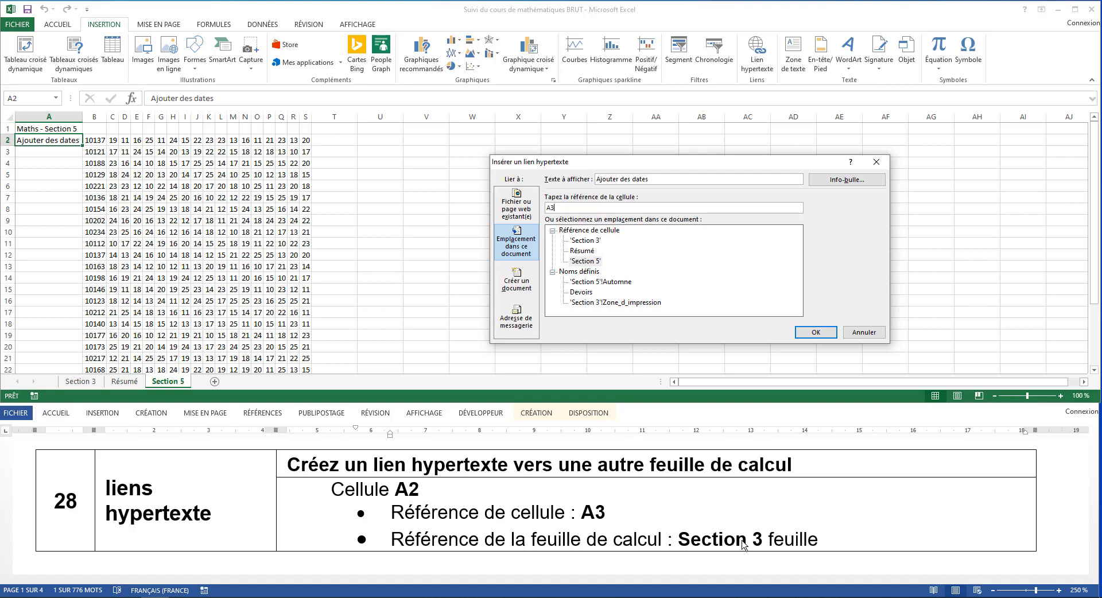
click(593, 244)
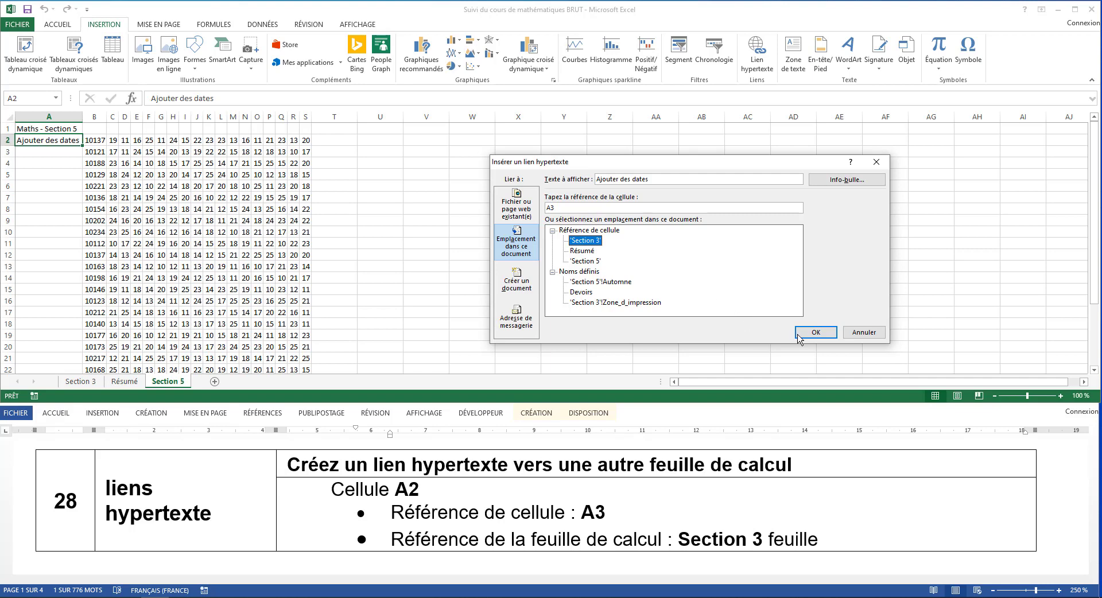
click(815, 332)
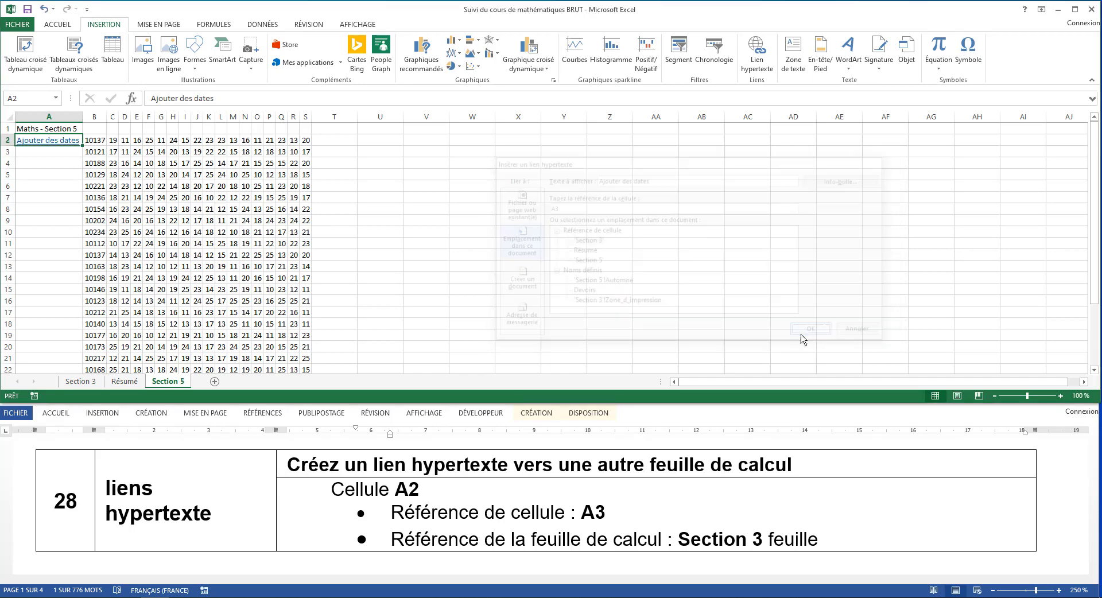
Following task 29, change the workbook's theme colours to Sillage
scroll(266, 531, down, 3)
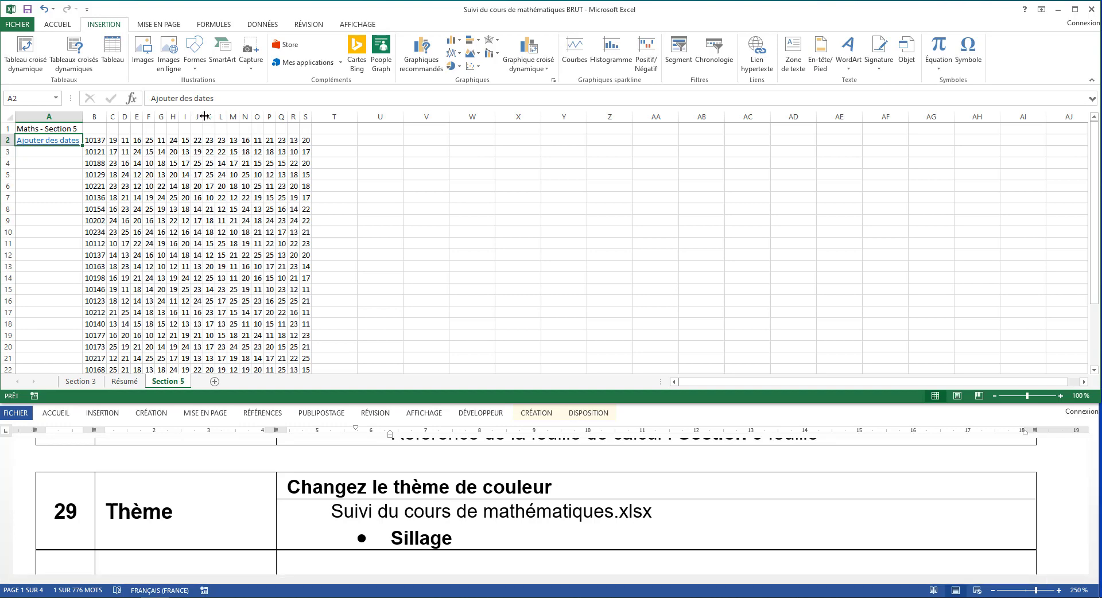
click(161, 24)
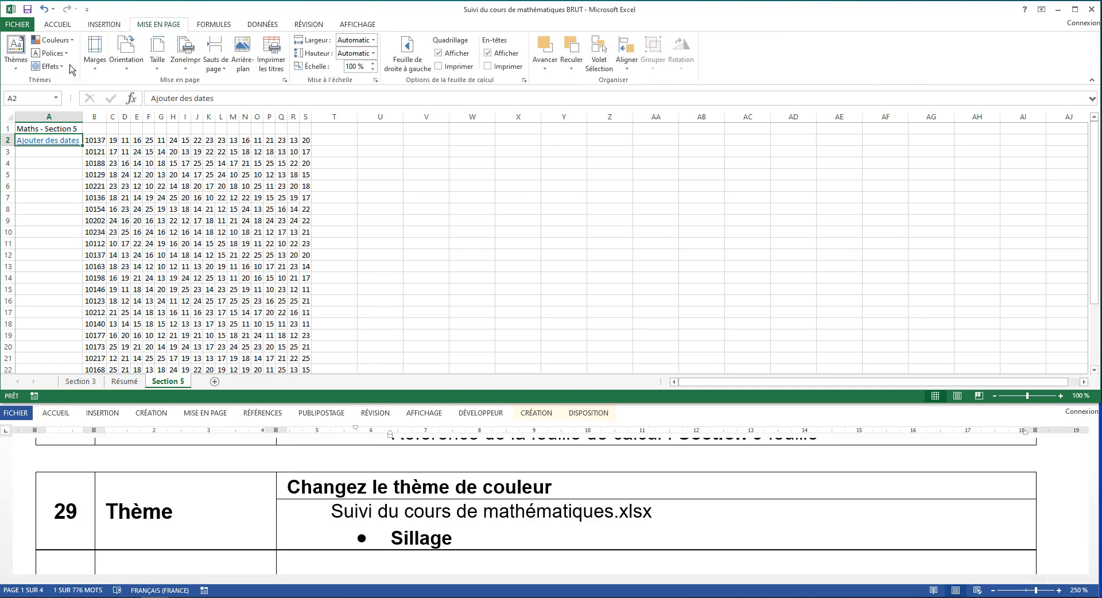
click(53, 41)
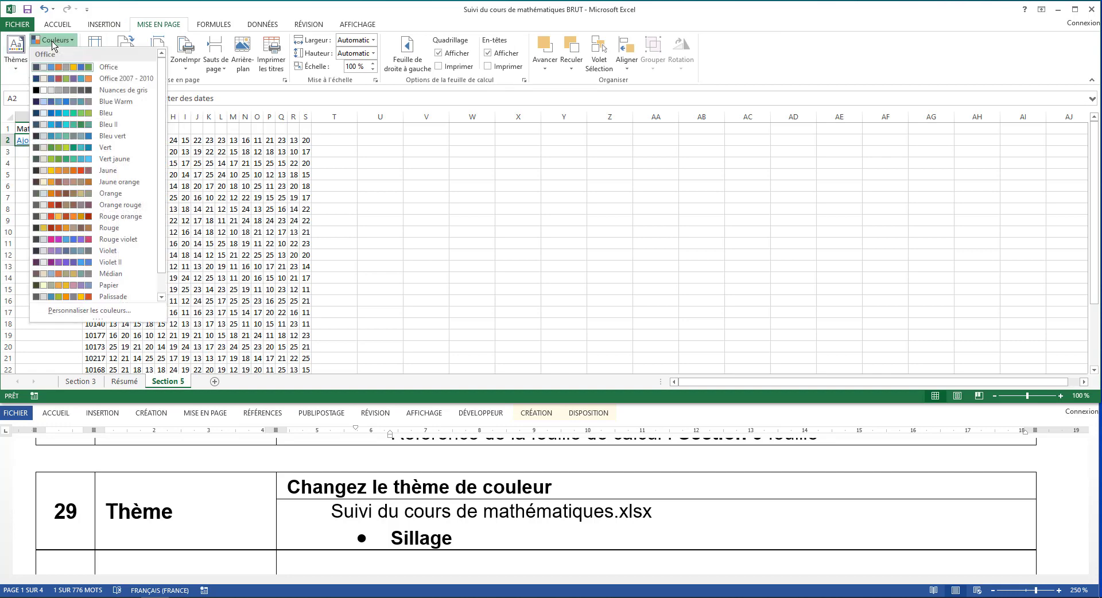
scroll(109, 179, down, 2)
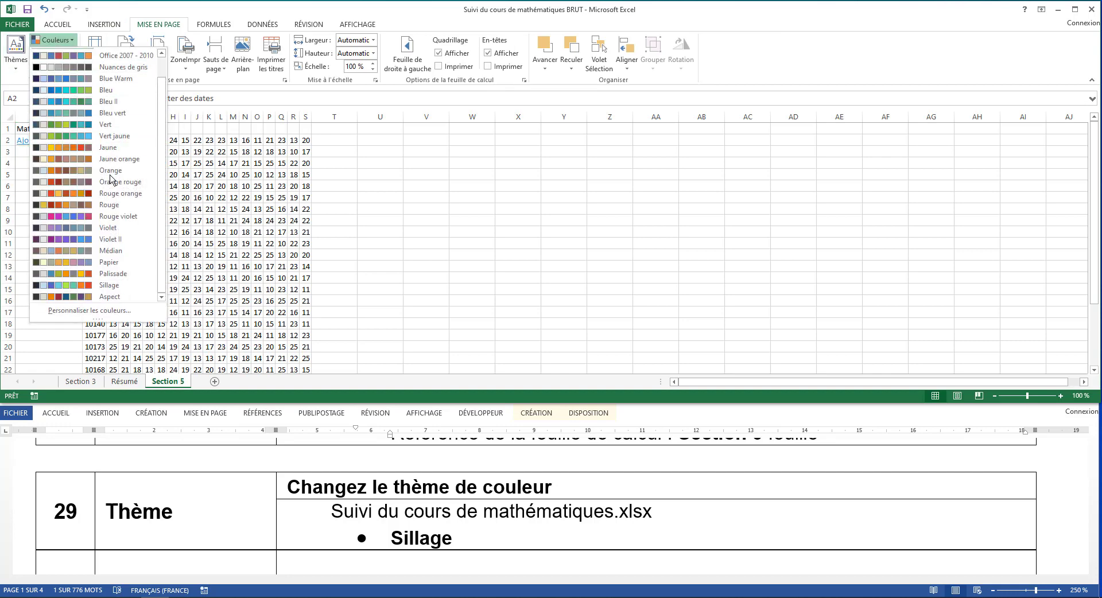
click(109, 285)
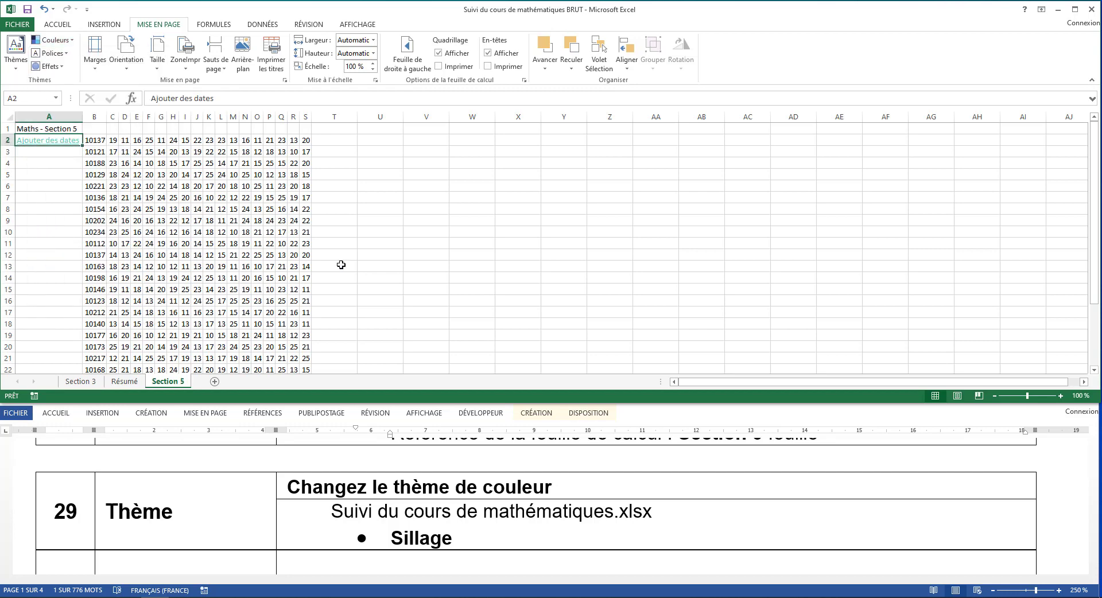
Following task 30, set the Subject in the workbook's advanced properties to "Devoirs" and return to the worksheet
scroll(342, 538, down, 3)
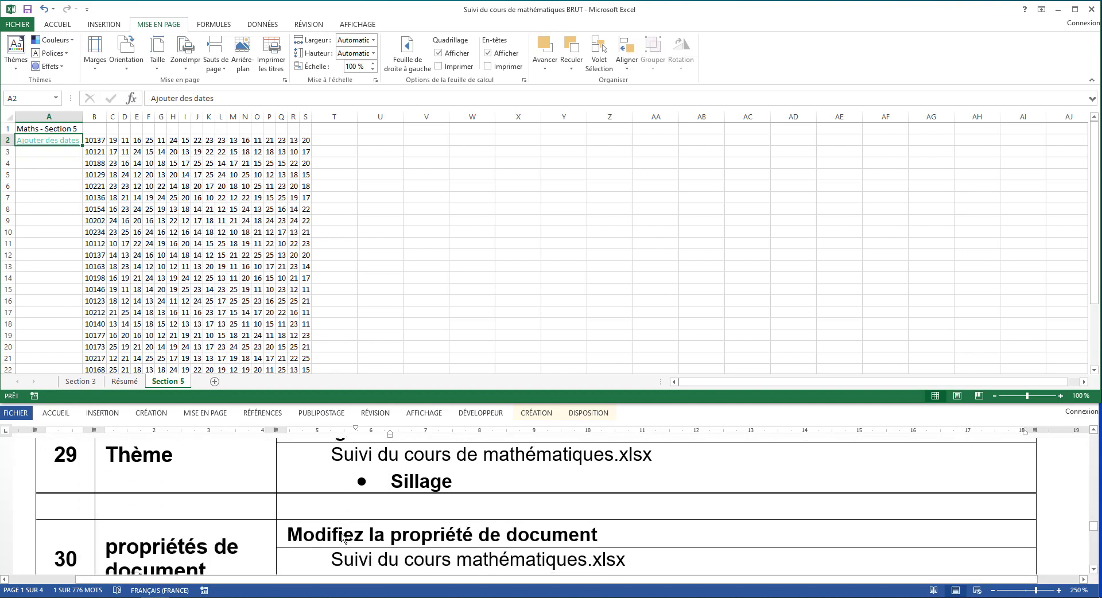
scroll(343, 538, up, 1)
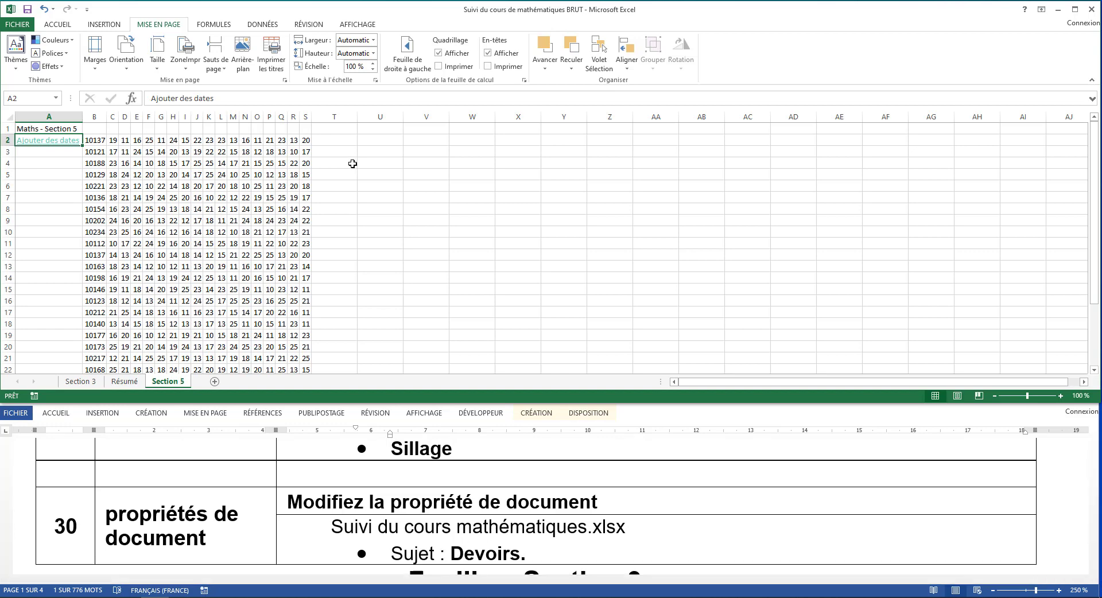
click(18, 24)
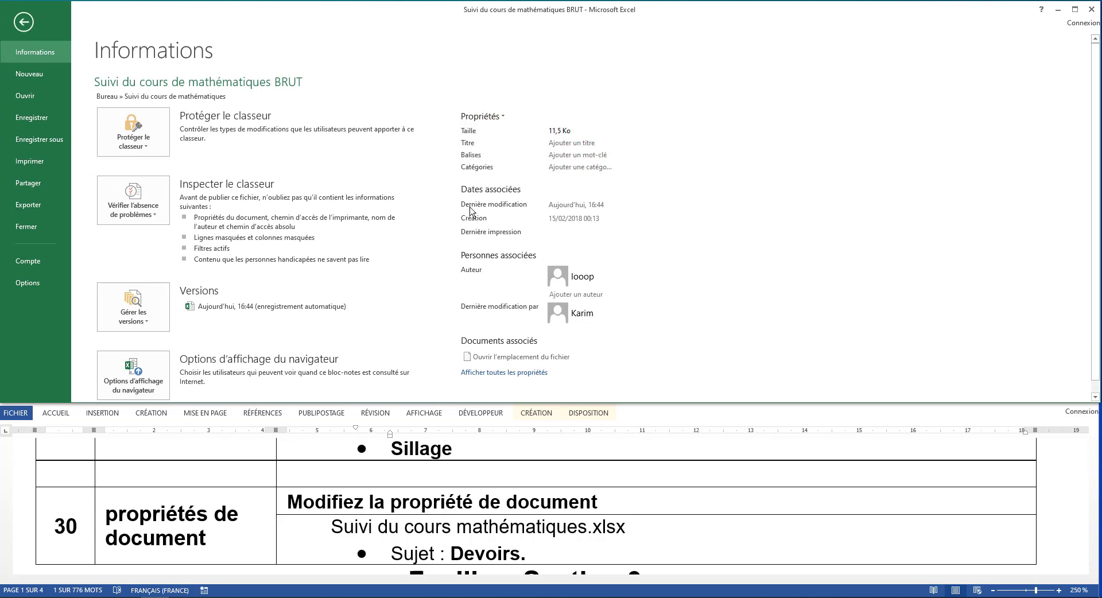
click(488, 371)
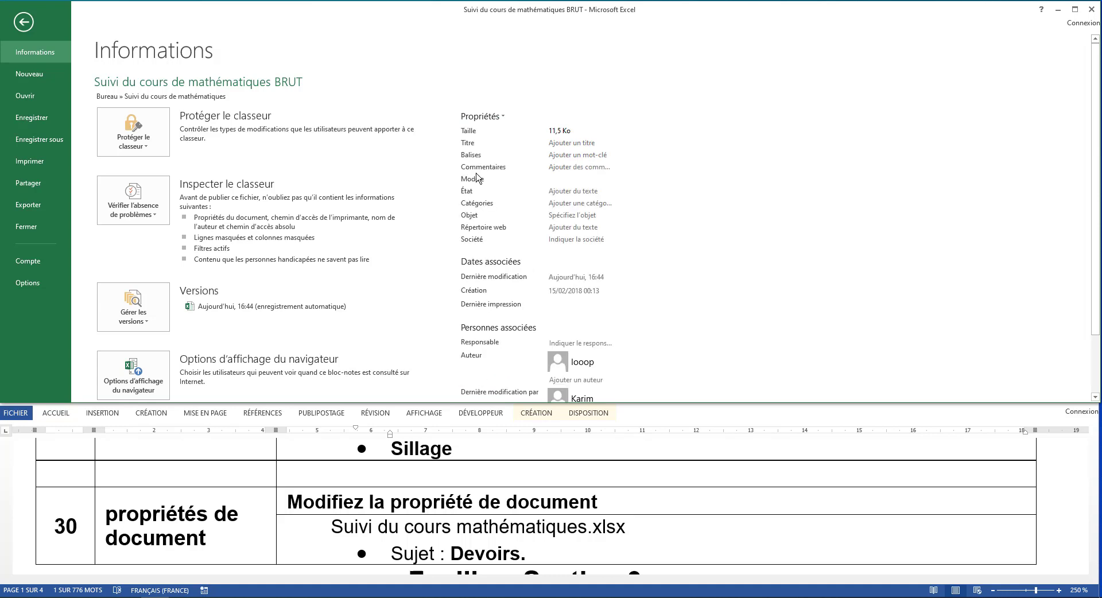
click(489, 116)
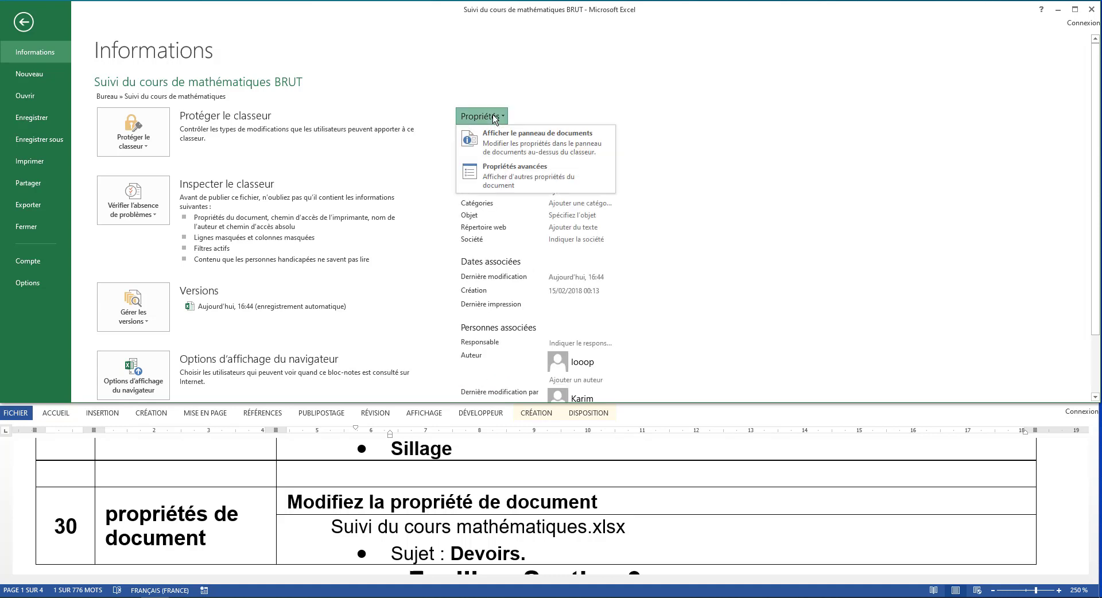
click(522, 175)
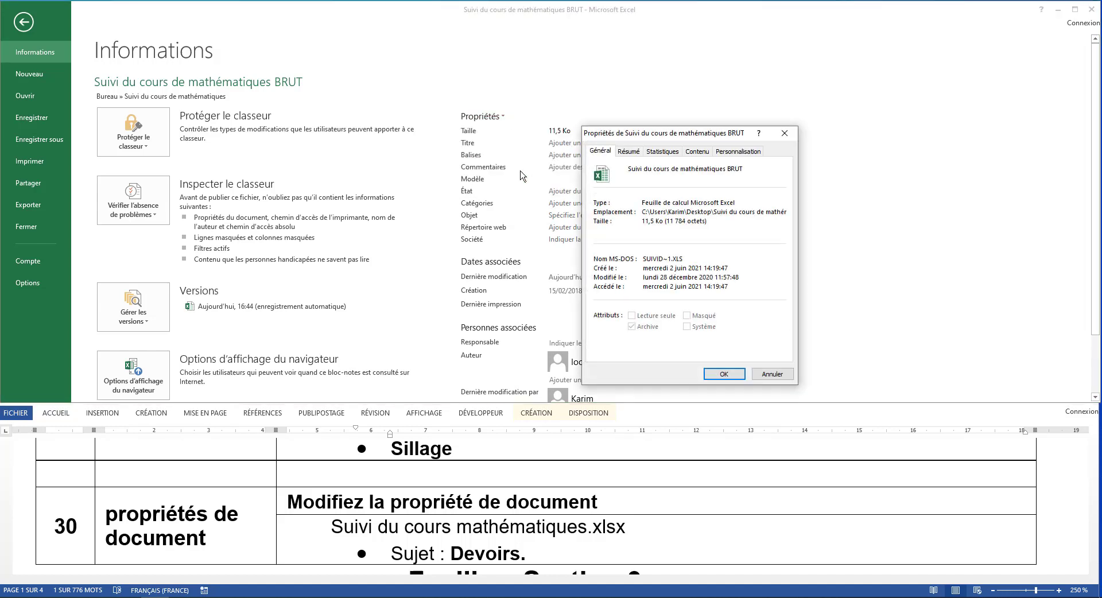
click(630, 151)
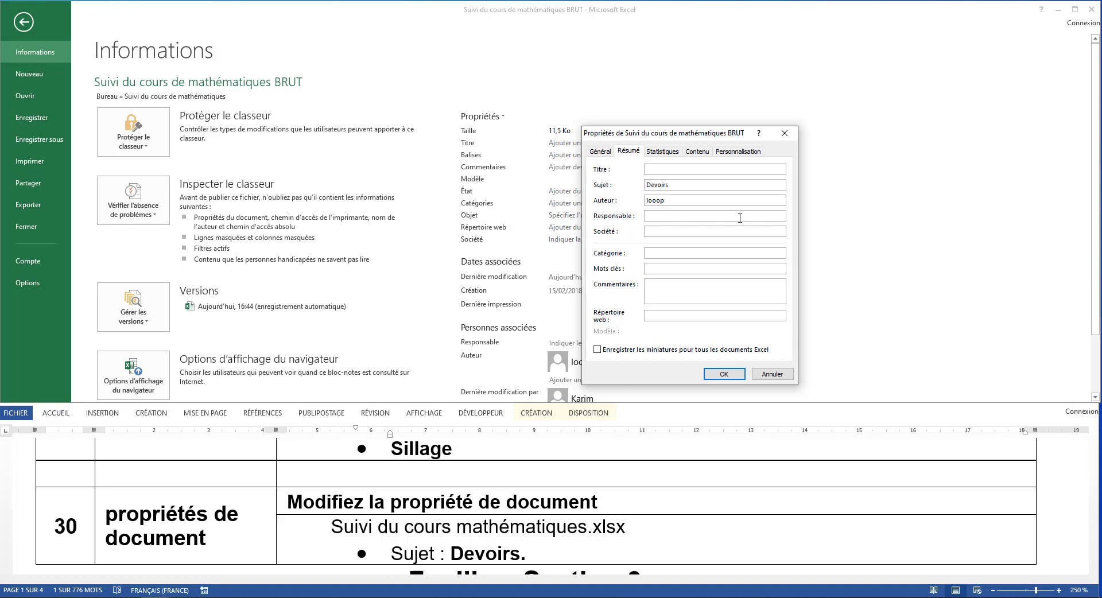
click(726, 374)
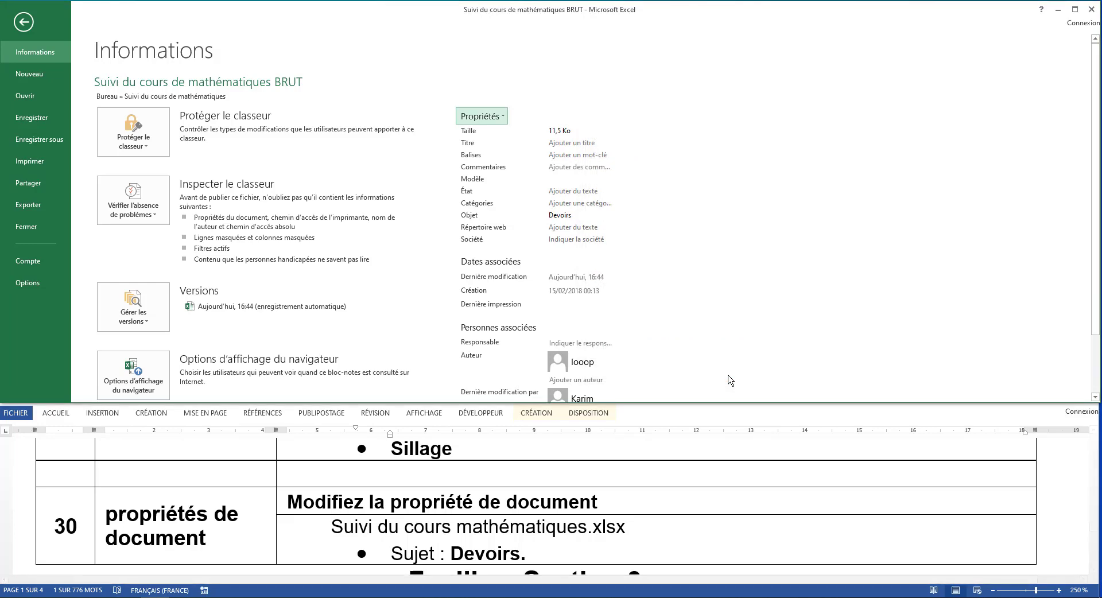
click(24, 23)
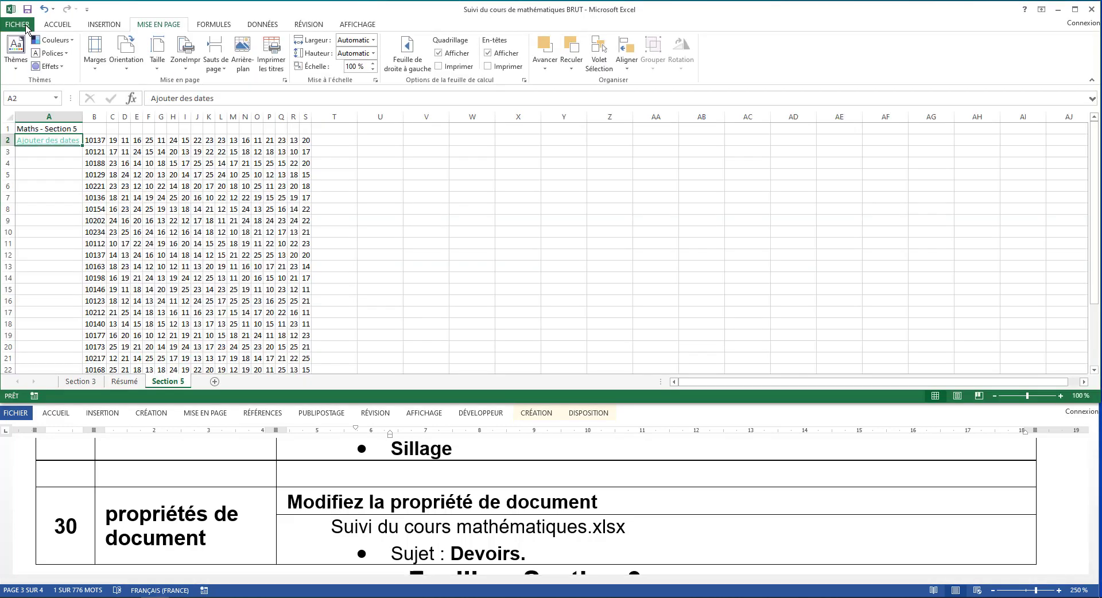